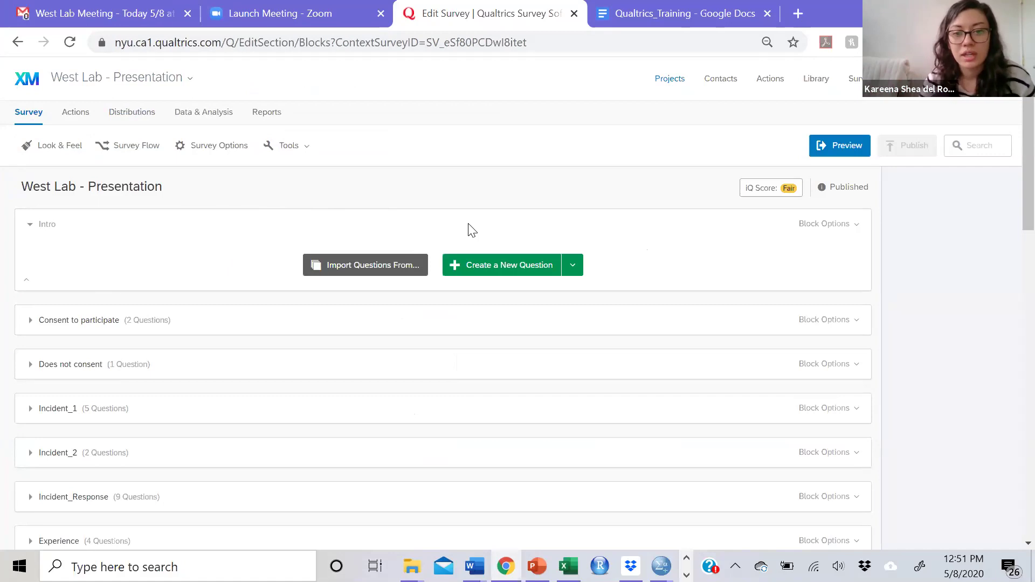
Browse the available question types and add a Multiple Choice question to the Intro block
{"action": "left_click", "coordinate": [573, 266]}
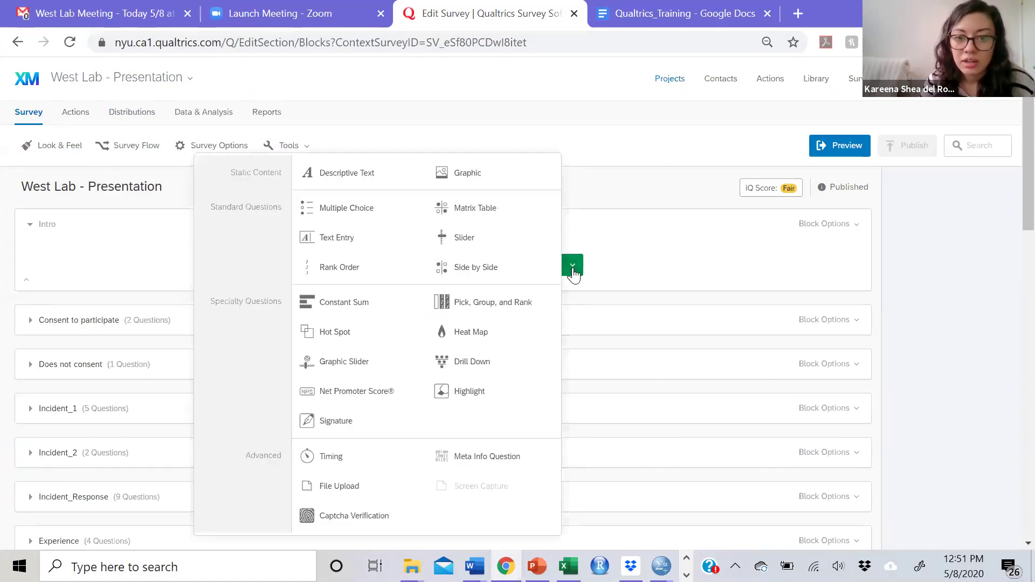
{"action": "mouse_move", "coordinate": [361, 170]}
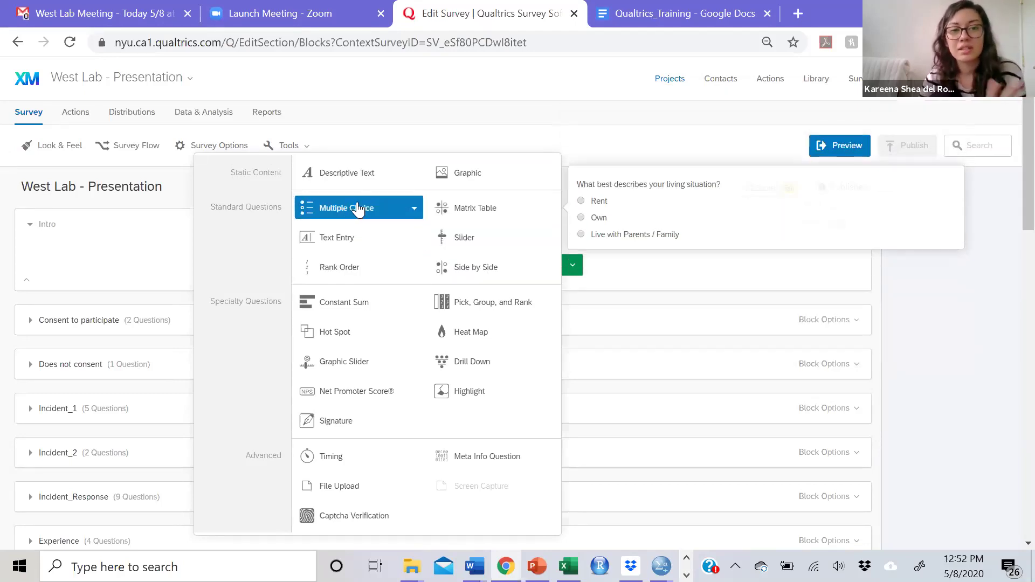
{"action": "left_click", "coordinate": [412, 213]}
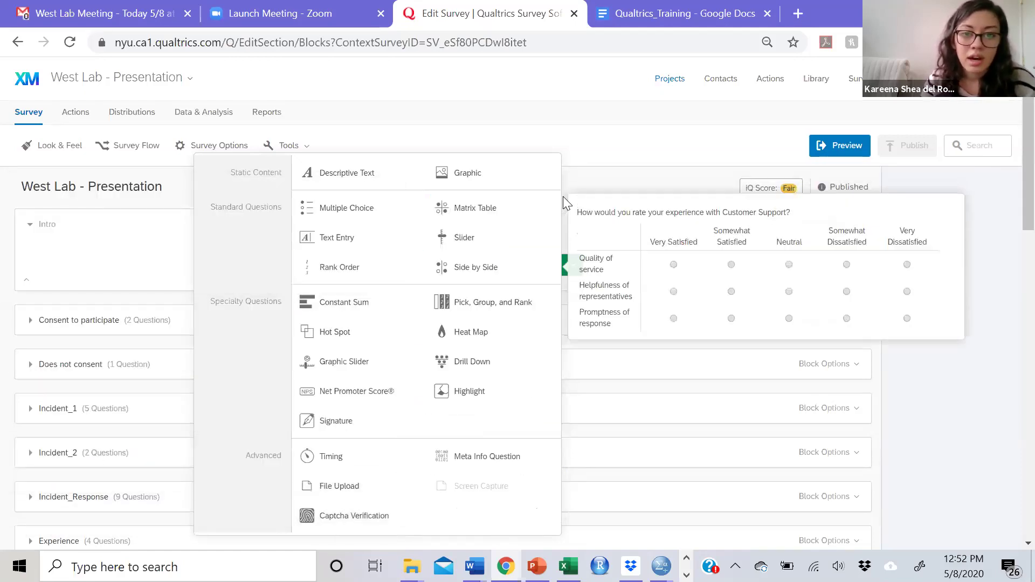
{"action": "mouse_move", "coordinate": [415, 244]}
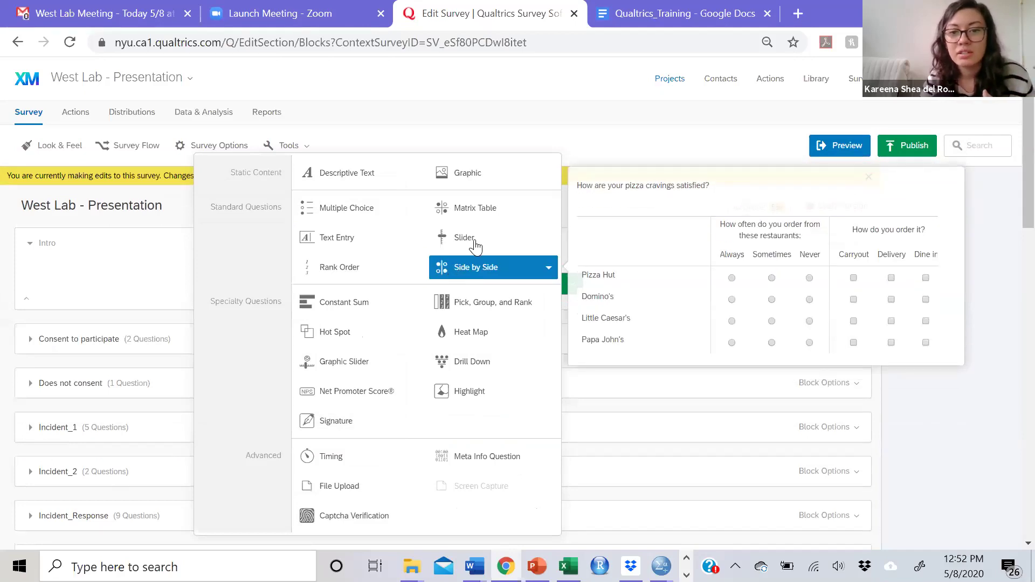
{"action": "left_click", "coordinate": [548, 270]}
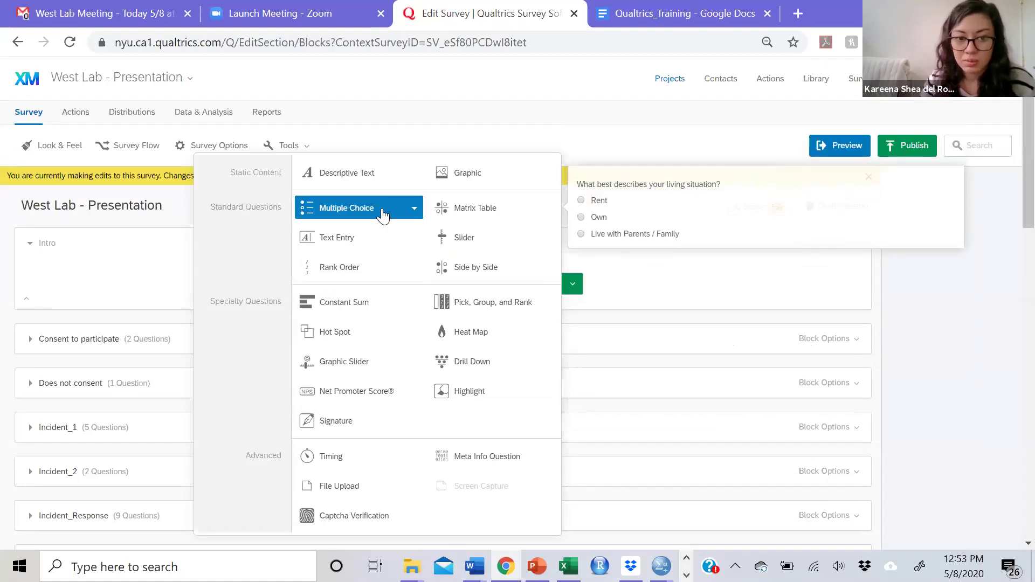
{"action": "left_click", "coordinate": [349, 208]}
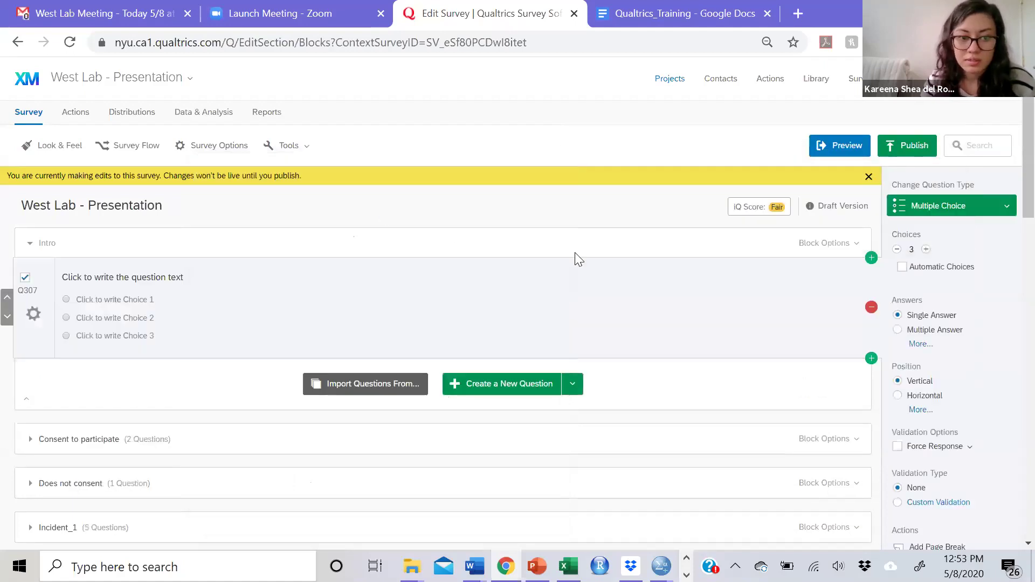
Set the new multiple choice question's text to "Do you like pizza?"
{"action": "left_click", "coordinate": [183, 278]}
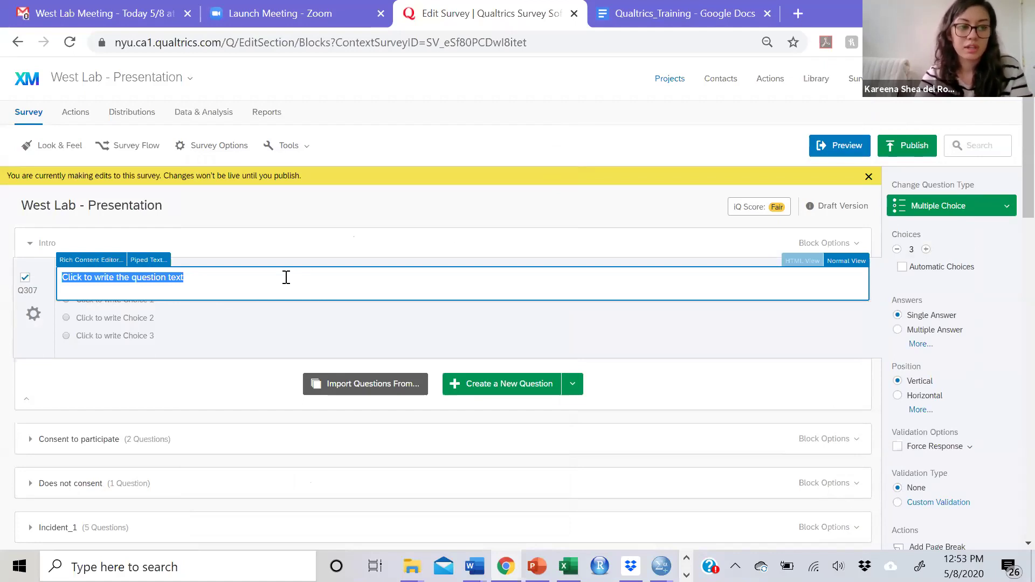
{"action": "type", "text": "Do "}
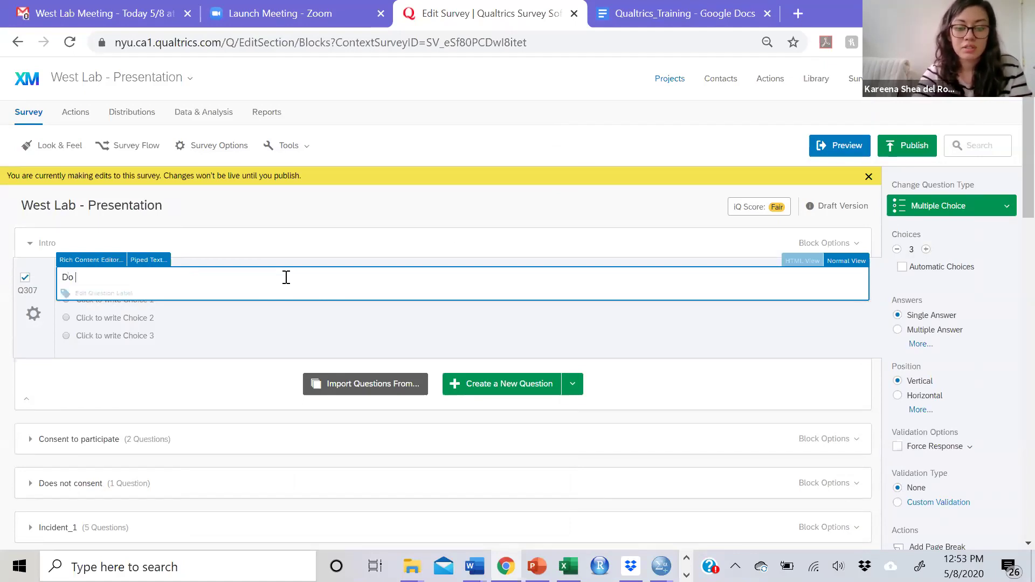
{"action": "type", "text": "you like p"}
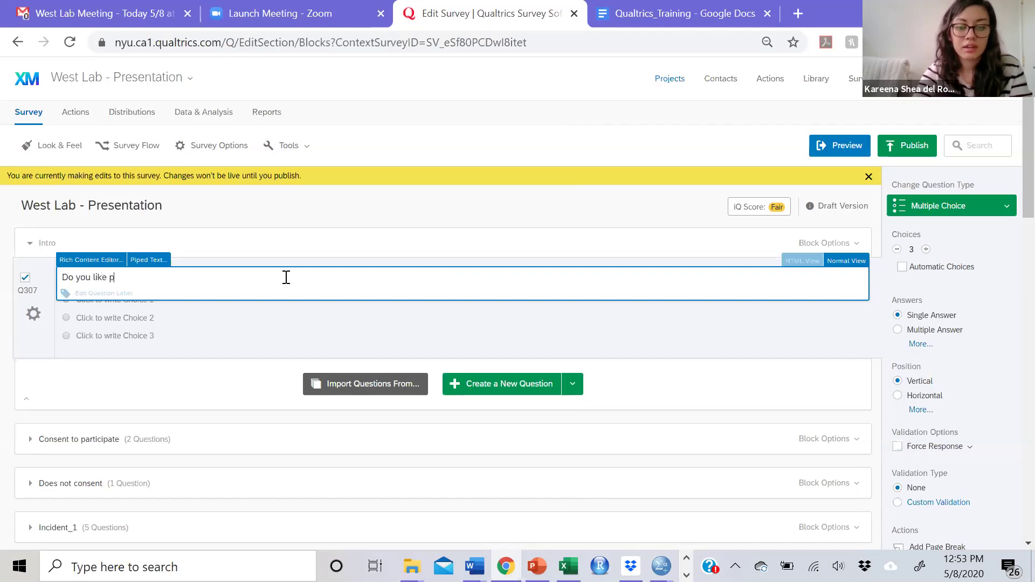
{"action": "type", "text": "izza?"}
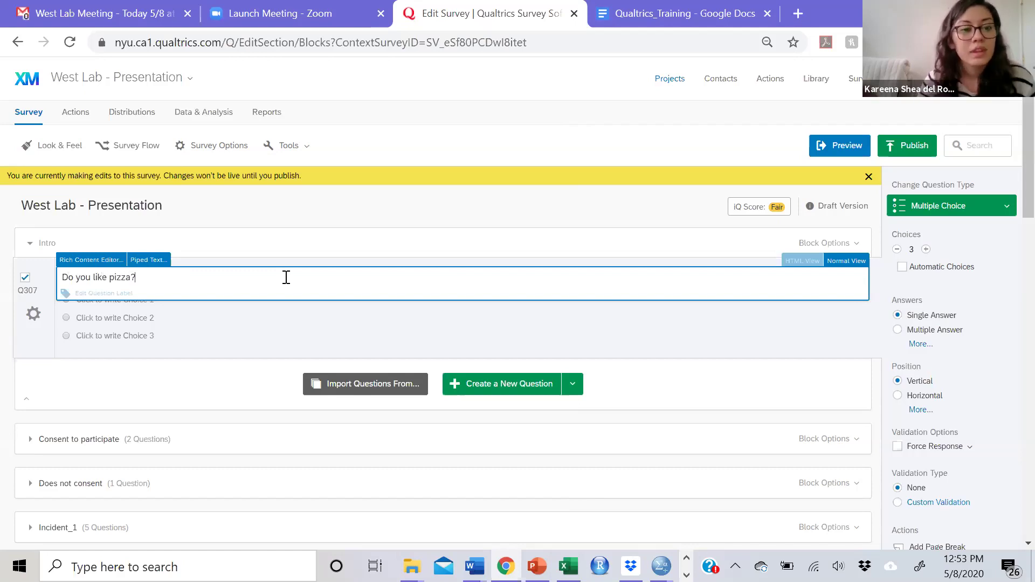
{"action": "left_click", "coordinate": [257, 322]}
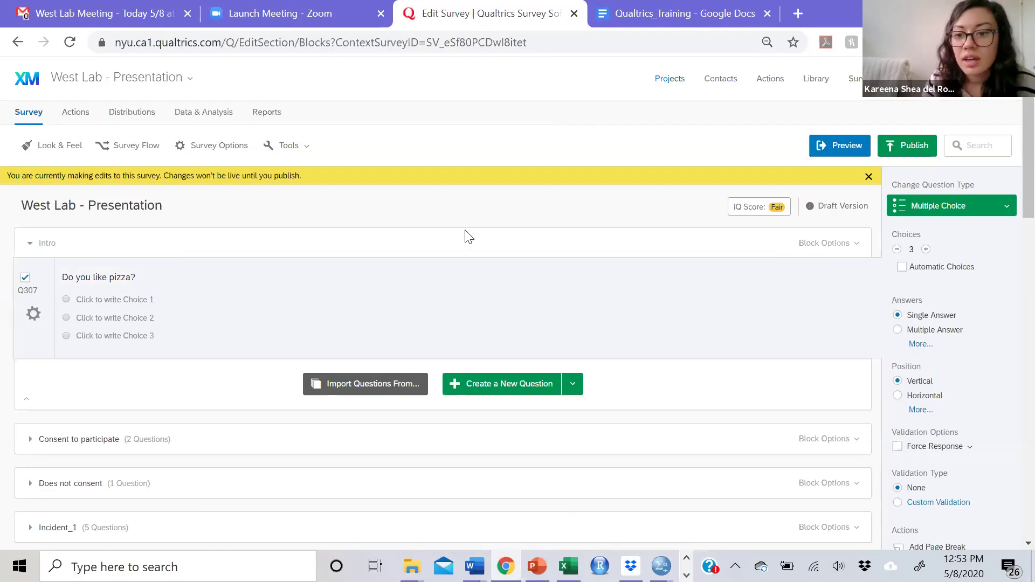
Enter "Yes" as the first answer choice of the pizza question
{"action": "left_click", "coordinate": [86, 300]}
{"action": "type", "text": "Yes"}
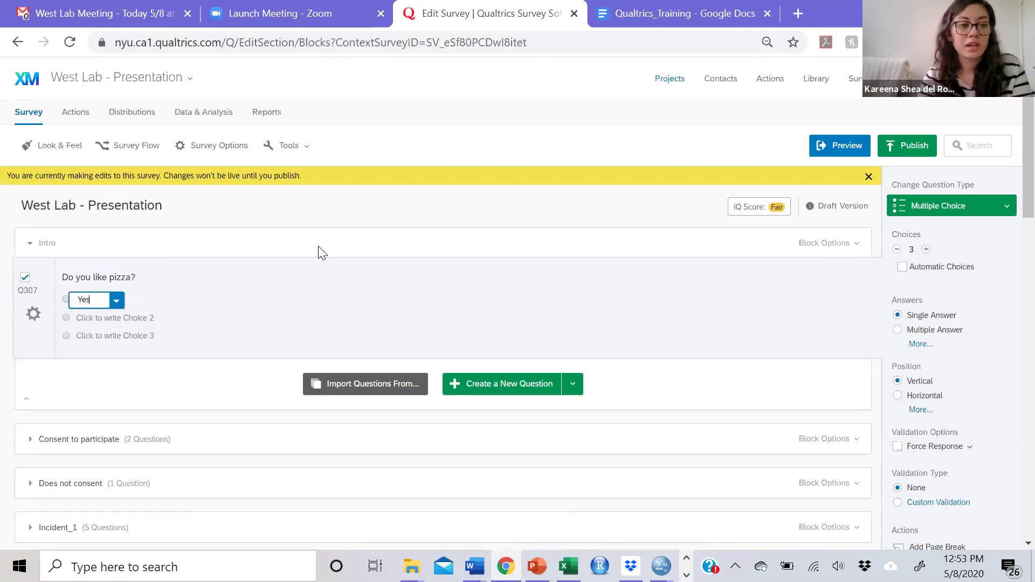
{"action": "left_click", "coordinate": [270, 316]}
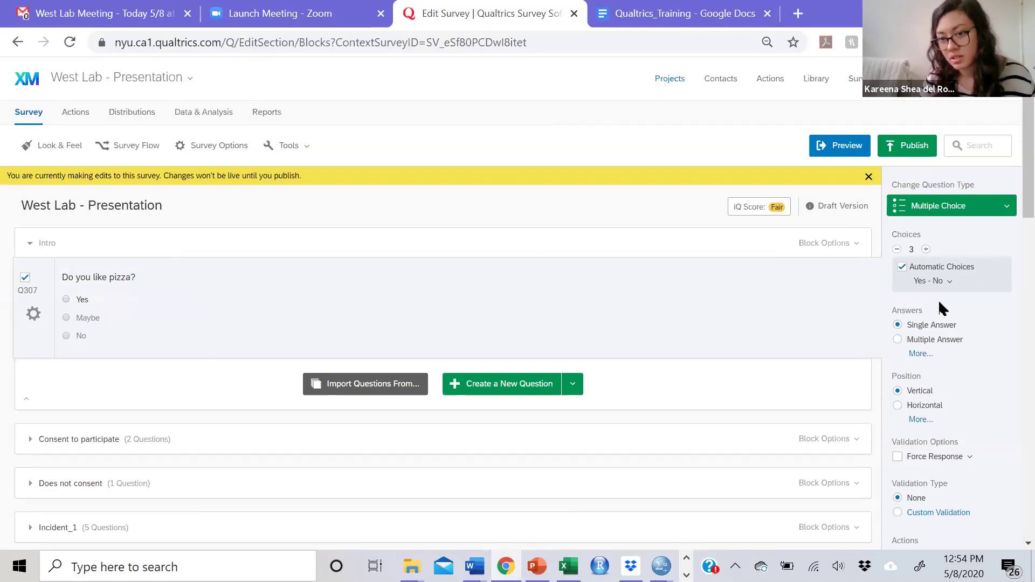
Reduce the pizza question's automatic Yes - No choices to 2, and raise them to 5
{"action": "left_click", "coordinate": [896, 250]}
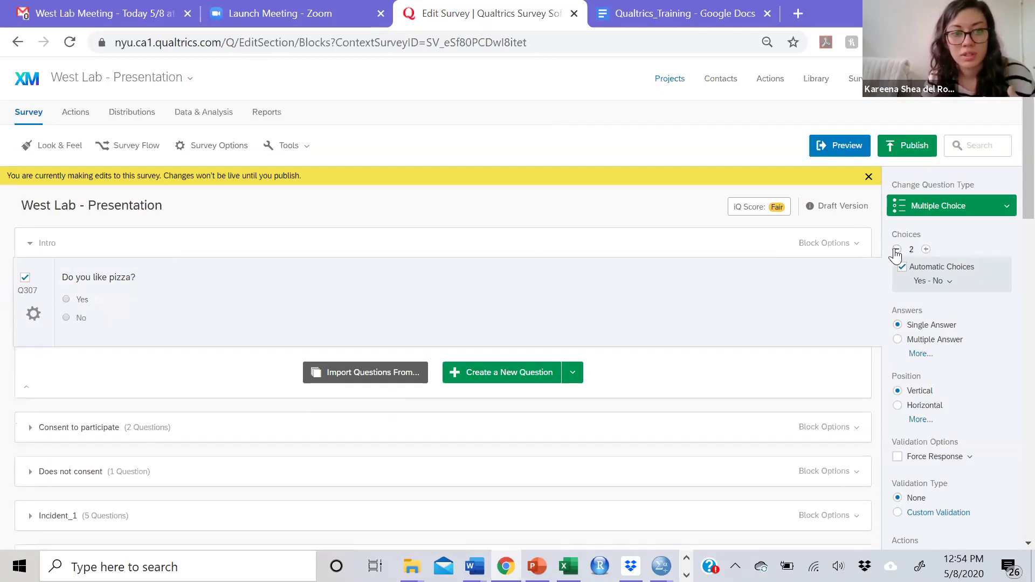
{"action": "left_click", "coordinate": [926, 250]}
{"action": "left_click", "coordinate": [926, 250]}
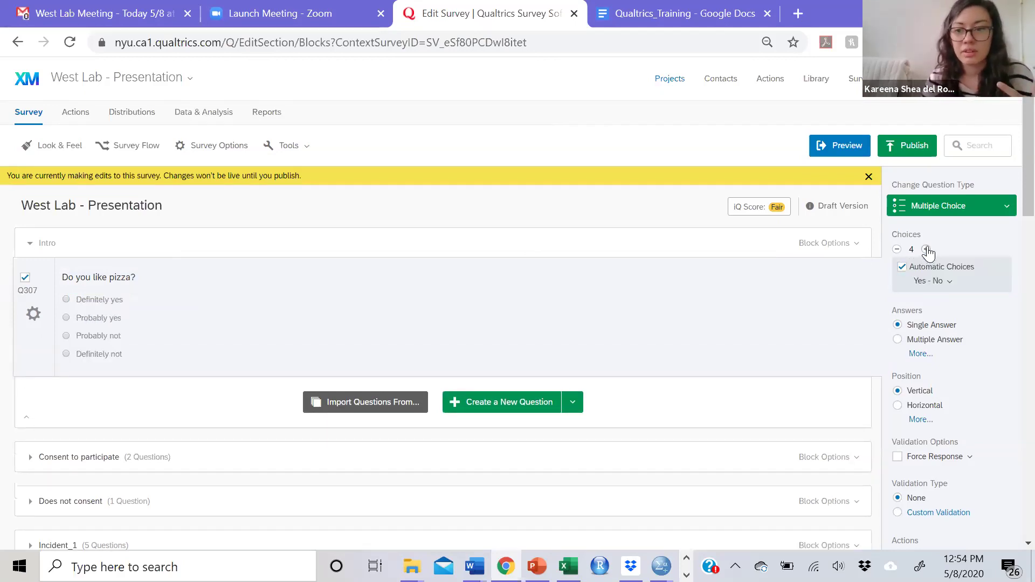
{"action": "left_click", "coordinate": [926, 250]}
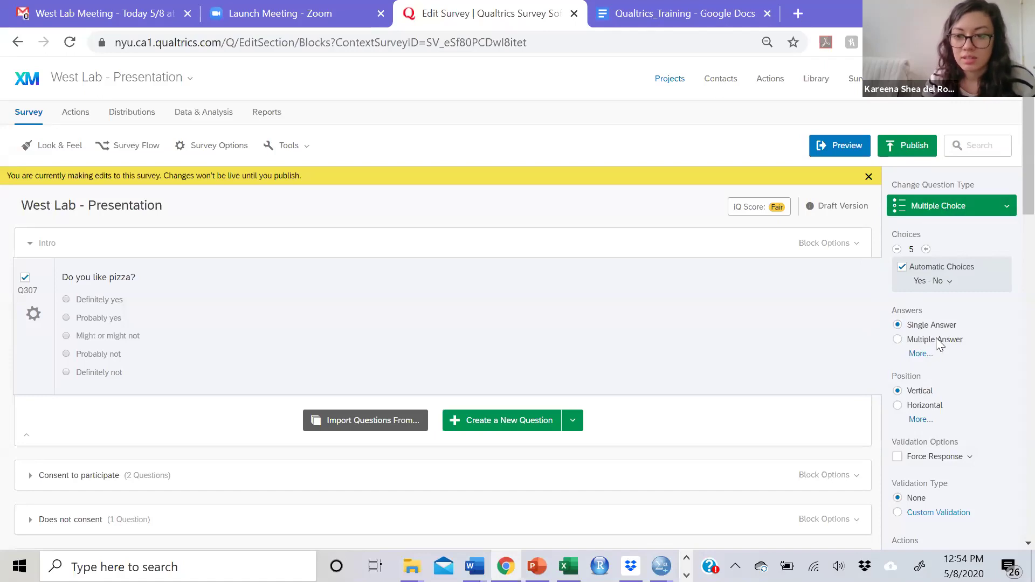
Try the Multiple Answer, Dropdown List, Select Box and Multi Select Box formats on the pizza question, and return it to Single Answer
{"action": "left_click", "coordinate": [919, 355]}
{"action": "left_click", "coordinate": [915, 341]}
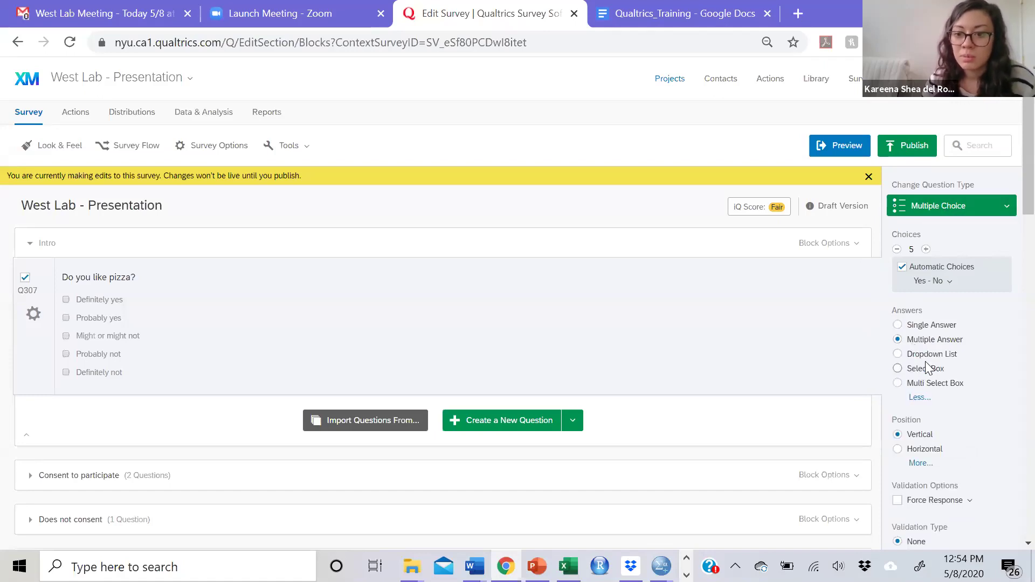
{"action": "left_click", "coordinate": [924, 354]}
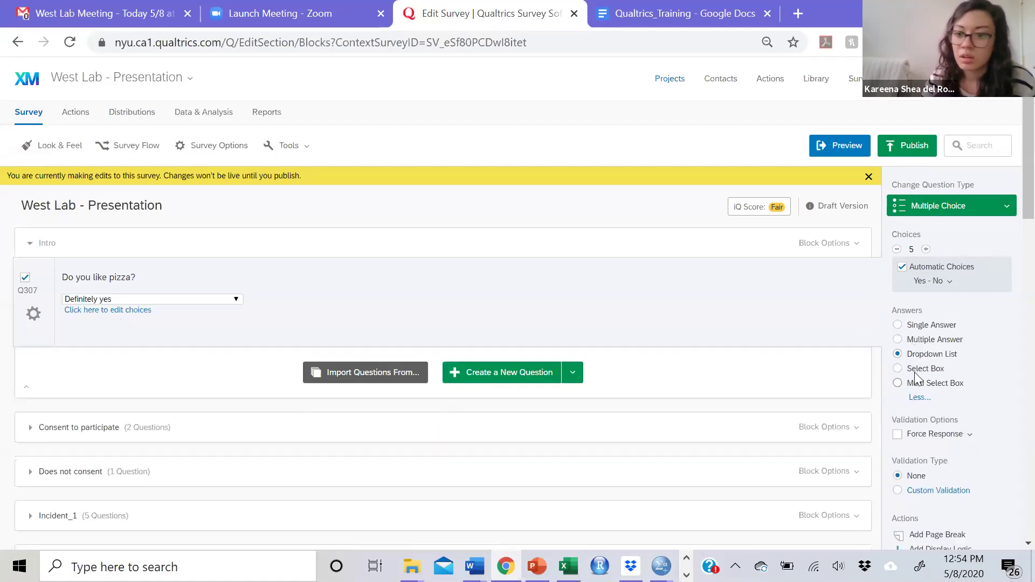
{"action": "left_click", "coordinate": [928, 370]}
{"action": "left_click", "coordinate": [922, 384]}
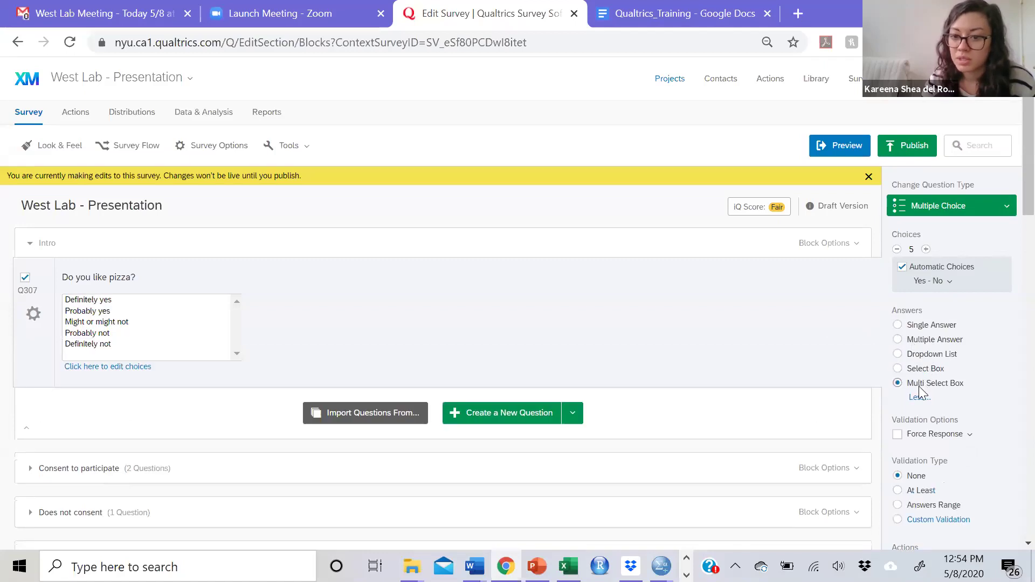
{"action": "scroll", "coordinate": [967, 406], "scroll_direction": "down", "scroll_amount": 4}
{"action": "scroll", "coordinate": [970, 378], "scroll_direction": "up", "scroll_amount": 3}
{"action": "left_click", "coordinate": [938, 245]}
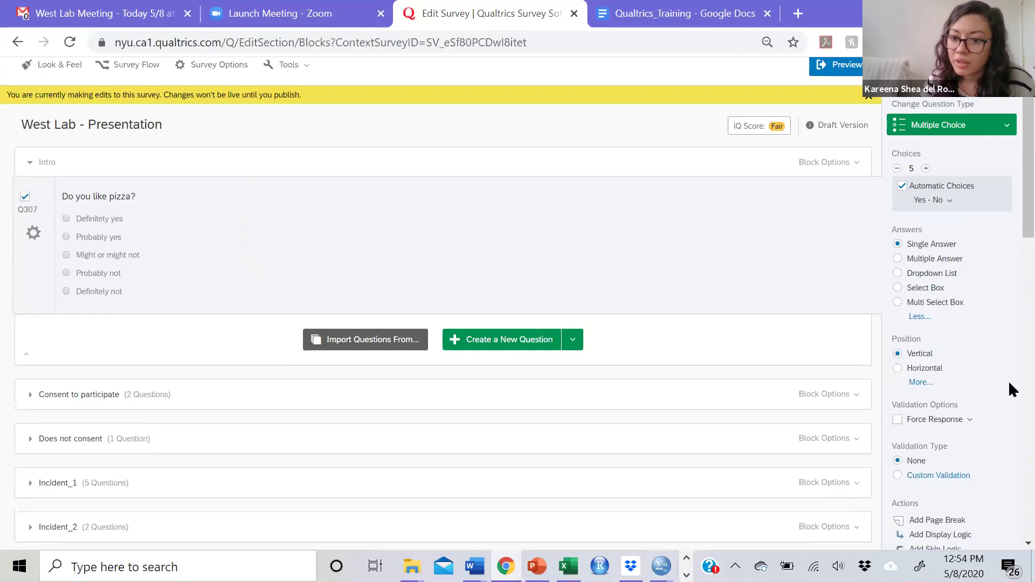
Turn on Force Response validation for the pizza question and switch it to Request Response
{"action": "left_click", "coordinate": [945, 420]}
{"action": "left_click", "coordinate": [934, 443]}
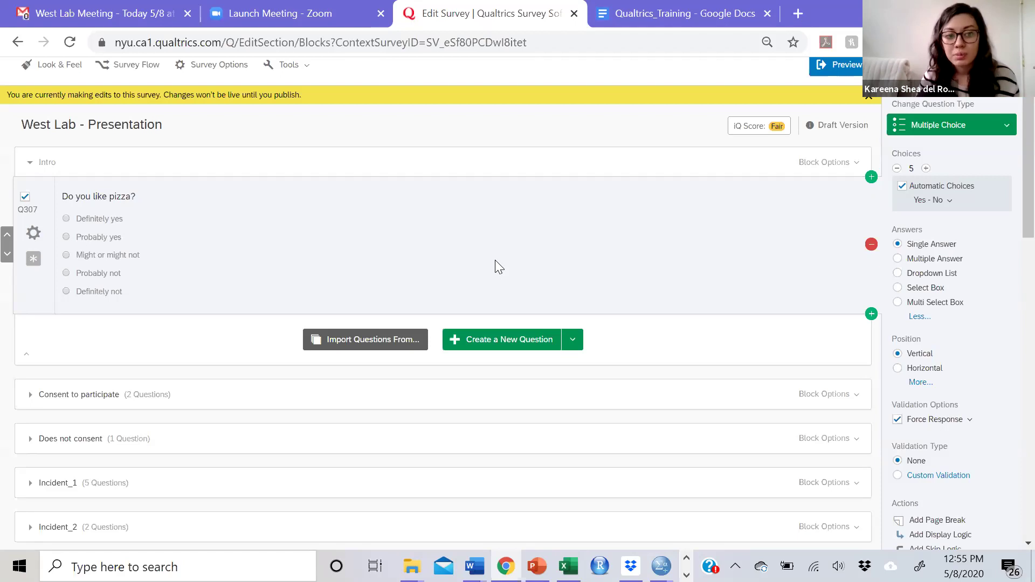
{"action": "left_click", "coordinate": [970, 420]}
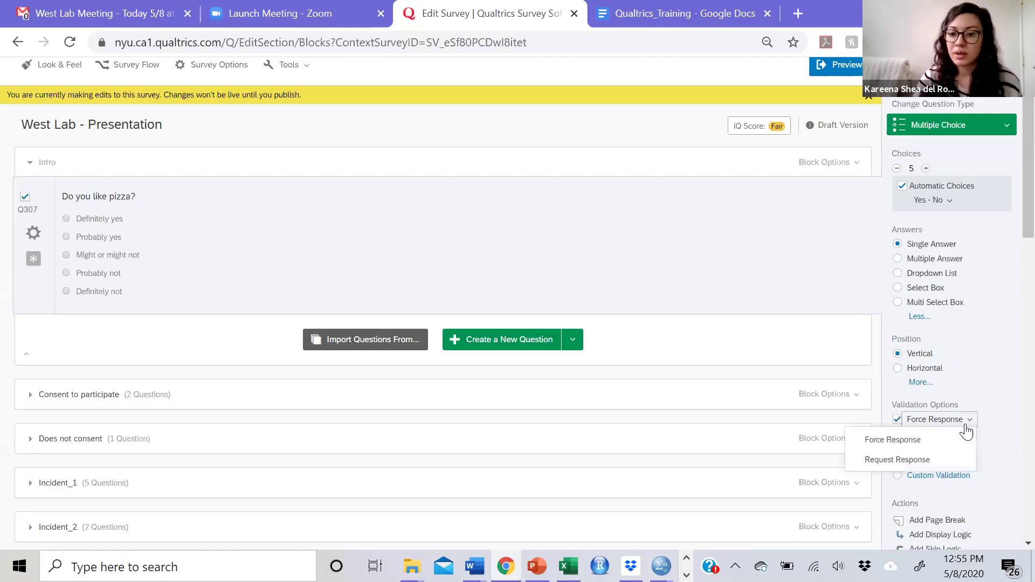
{"action": "left_click", "coordinate": [950, 461]}
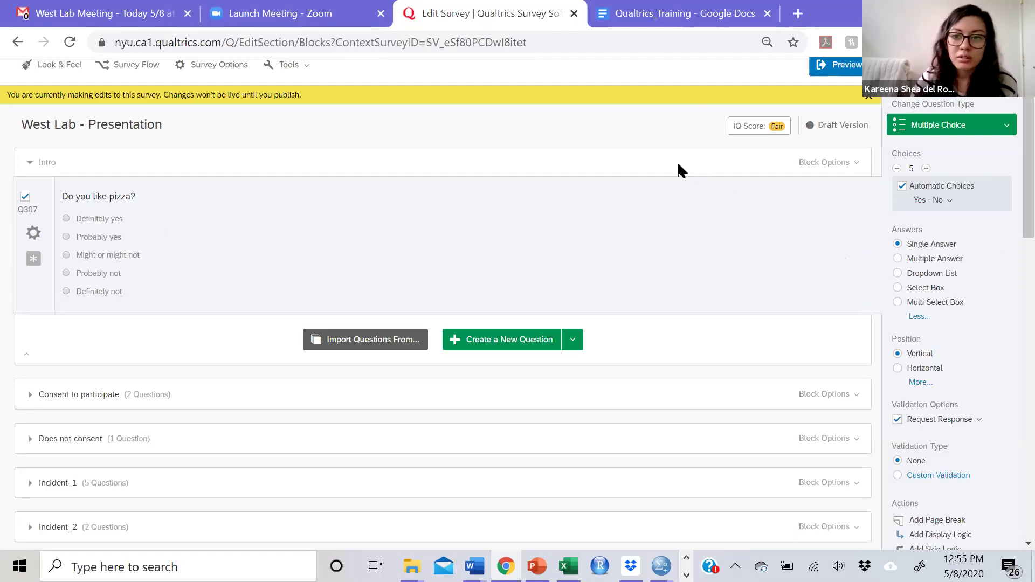
Collapse the Intro block, expand the Consent to participate block and select its consent form graphic to view the settings
{"action": "left_click", "coordinate": [29, 164]}
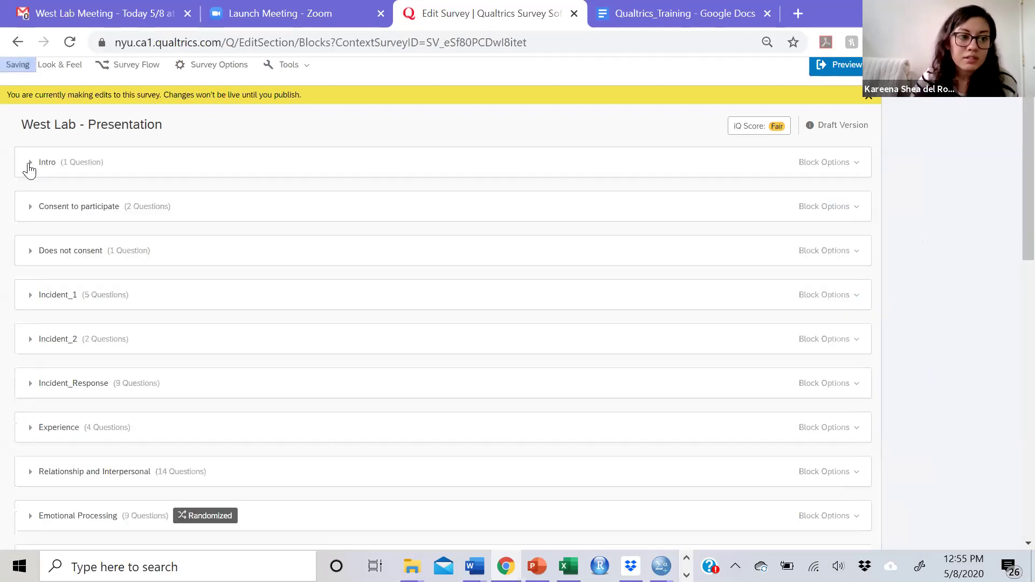
{"action": "left_click", "coordinate": [30, 208]}
{"action": "scroll", "coordinate": [680, 325], "scroll_direction": "down", "scroll_amount": 3}
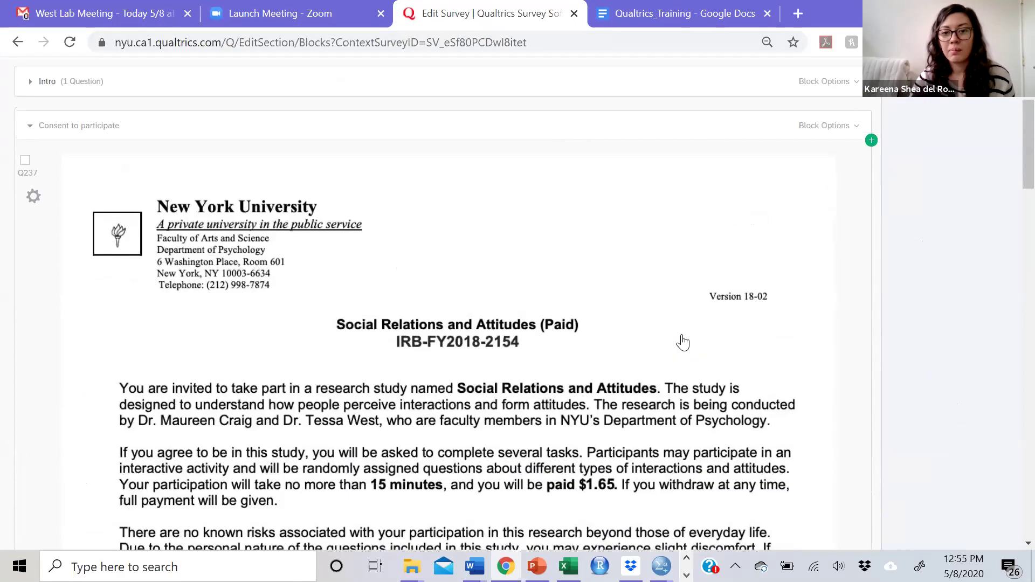
{"action": "scroll", "coordinate": [681, 341], "scroll_direction": "up", "scroll_amount": 3}
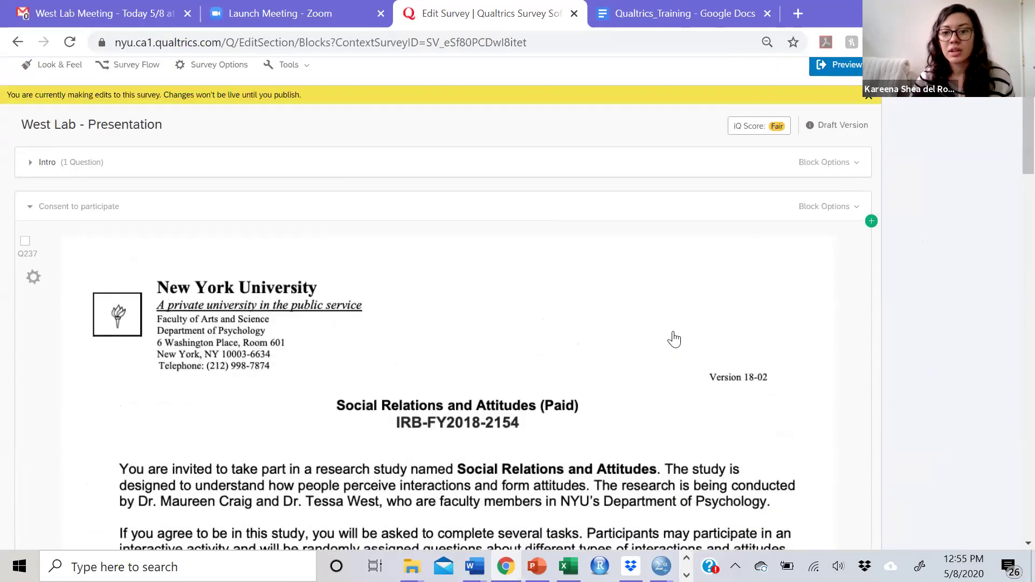
{"action": "left_click", "coordinate": [778, 328]}
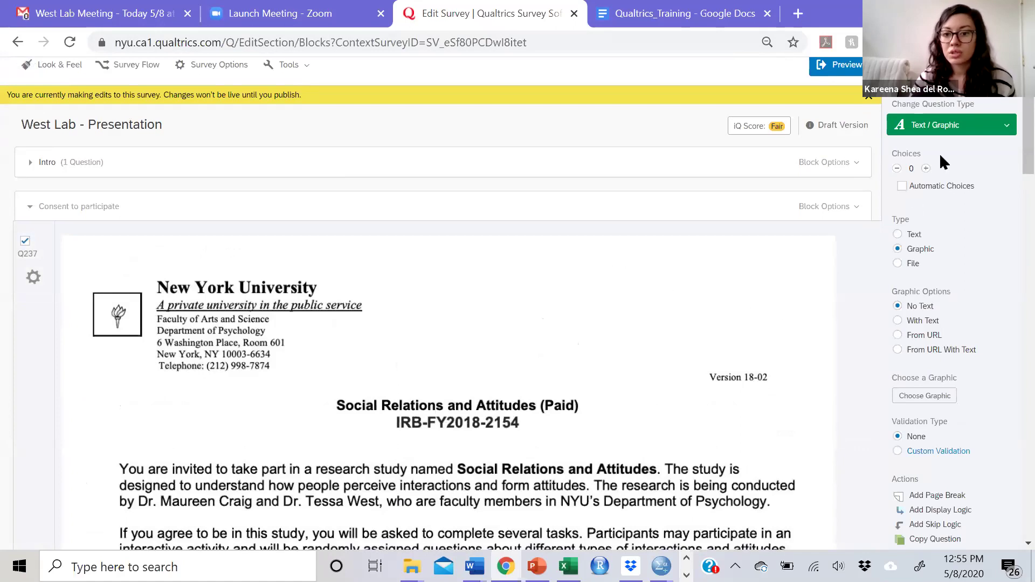
Turn on Force Response for the "Do you consent to participate?" question below the consent form
{"action": "scroll", "coordinate": [760, 314], "scroll_direction": "down", "scroll_amount": 2}
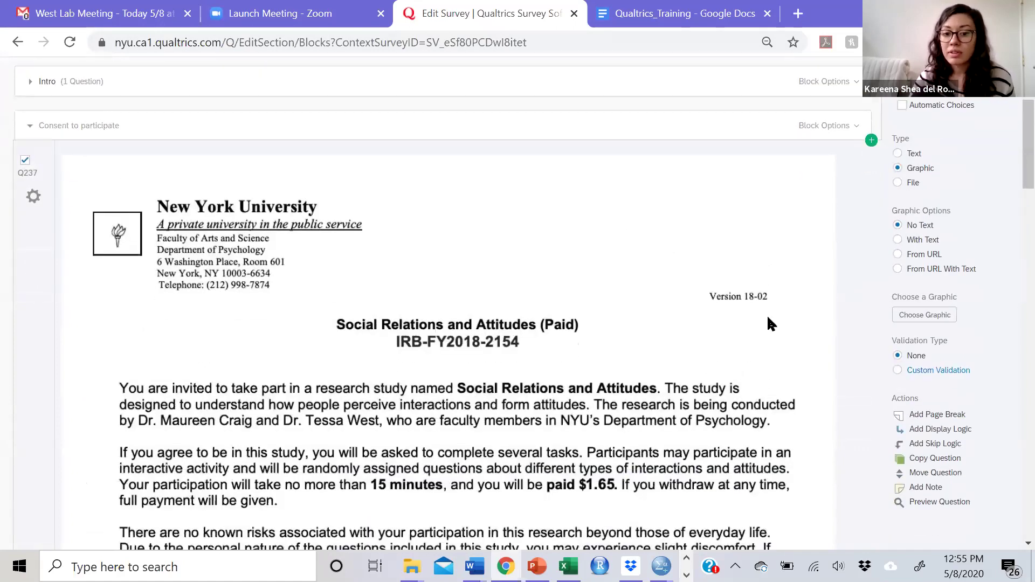
{"action": "scroll", "coordinate": [769, 353], "scroll_direction": "down", "scroll_amount": 3}
{"action": "scroll", "coordinate": [770, 354], "scroll_direction": "down", "scroll_amount": 6}
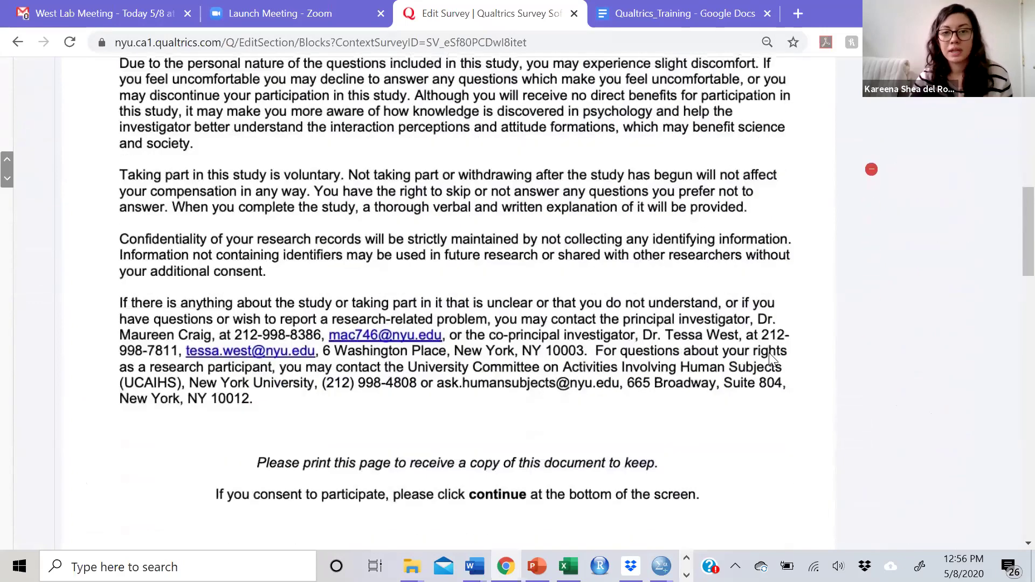
{"action": "scroll", "coordinate": [769, 353], "scroll_direction": "down", "scroll_amount": 3}
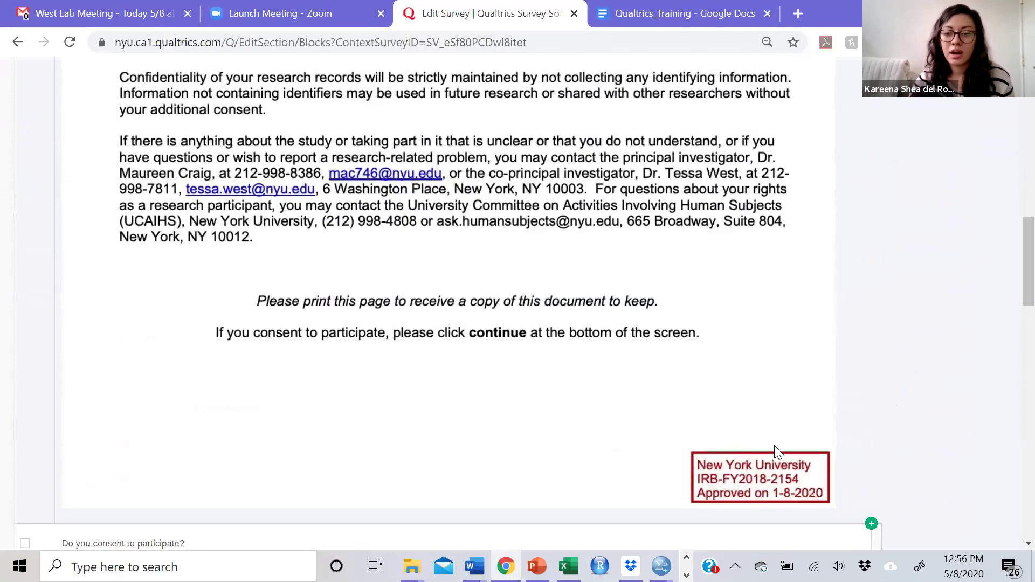
{"action": "scroll", "coordinate": [774, 446], "scroll_direction": "down", "scroll_amount": 1}
{"action": "scroll", "coordinate": [779, 452], "scroll_direction": "down", "scroll_amount": 1}
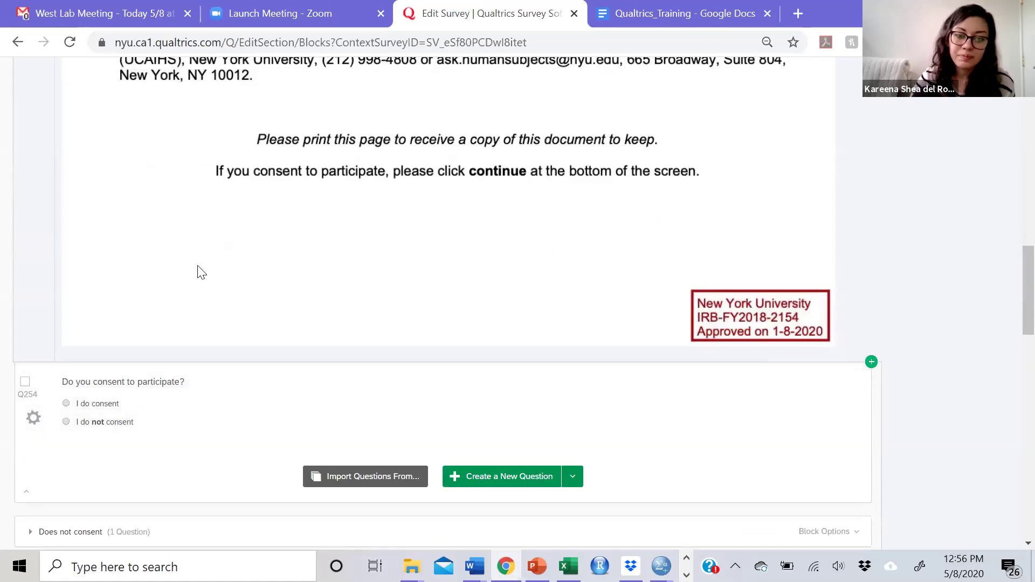
{"action": "left_click", "coordinate": [237, 414]}
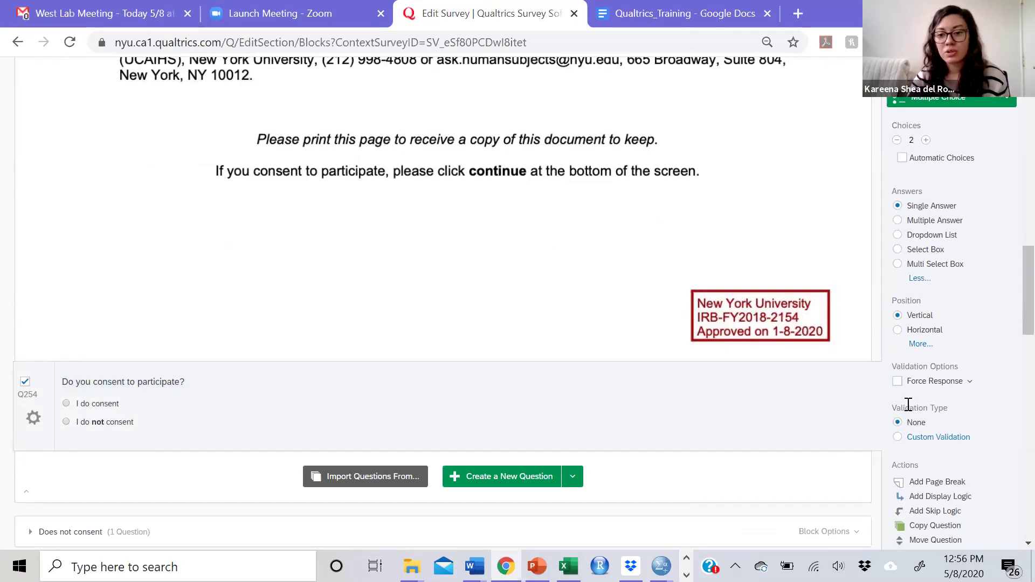
{"action": "left_click", "coordinate": [898, 382]}
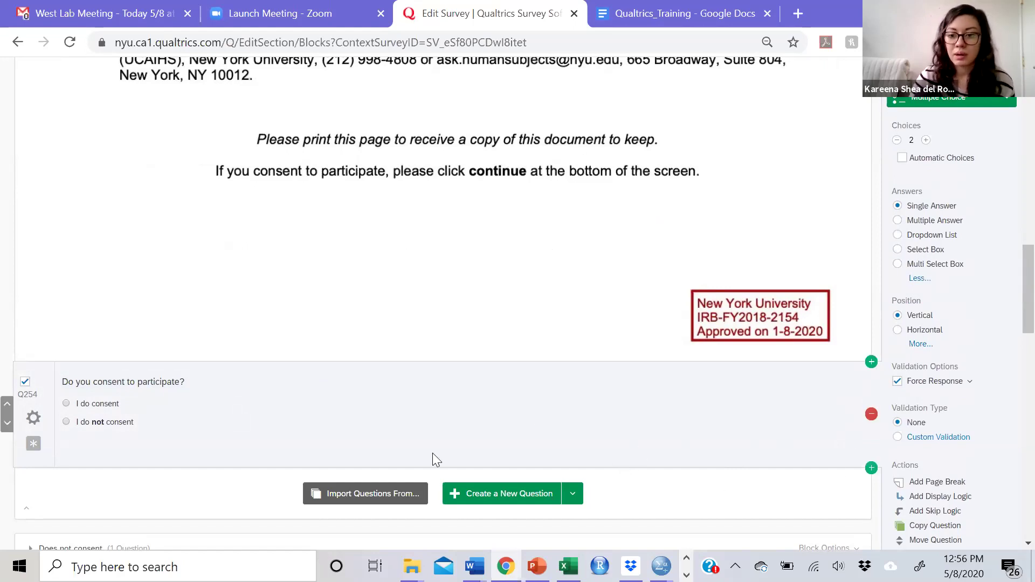
{"action": "scroll", "coordinate": [144, 371], "scroll_direction": "down", "scroll_amount": 1}
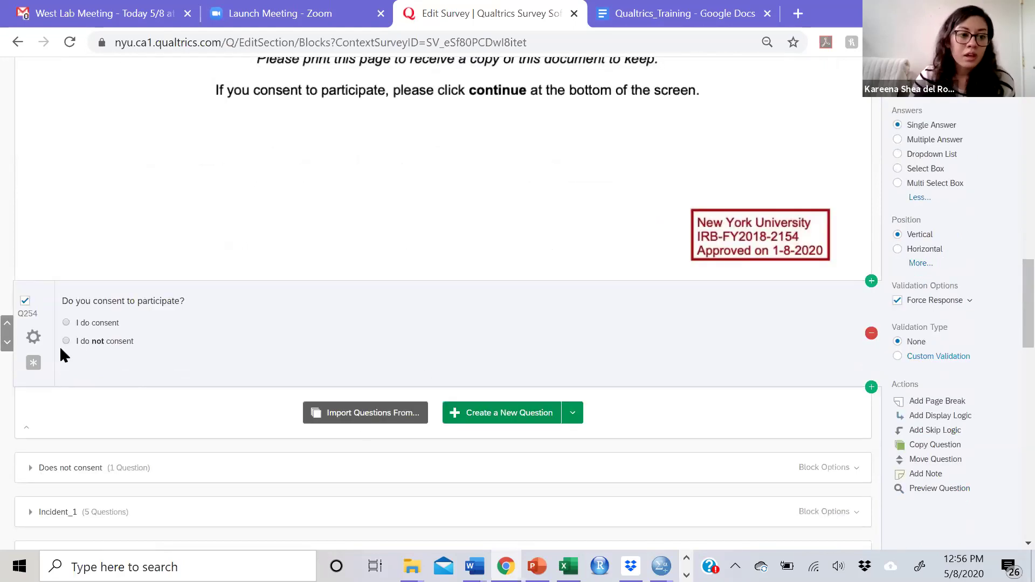
{"action": "scroll", "coordinate": [272, 354], "scroll_direction": "down", "scroll_amount": 1}
{"action": "scroll", "coordinate": [178, 378], "scroll_direction": "down", "scroll_amount": 1}
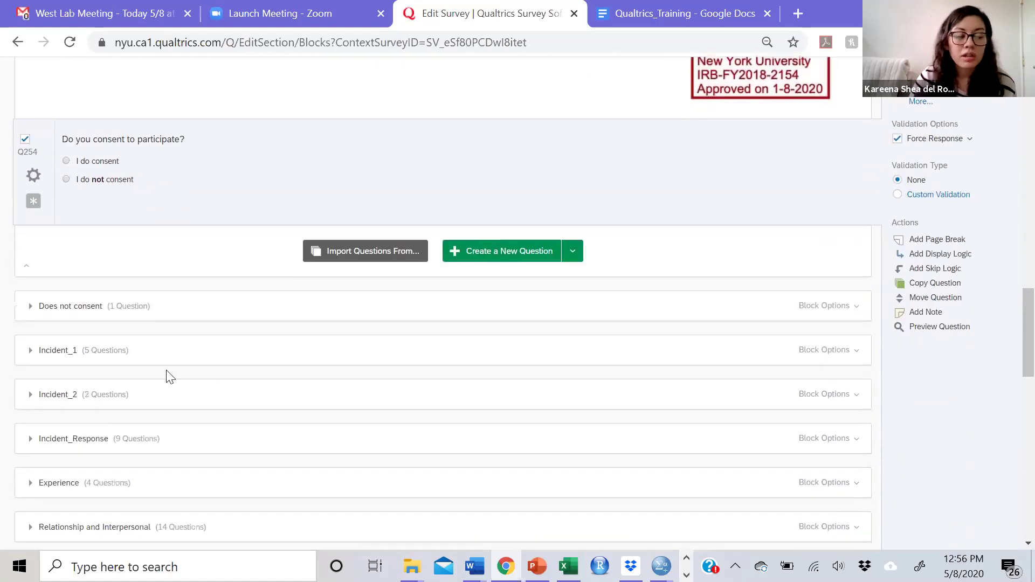
Expand the Incident_1 block and look over its opening questions
{"action": "left_click", "coordinate": [30, 351]}
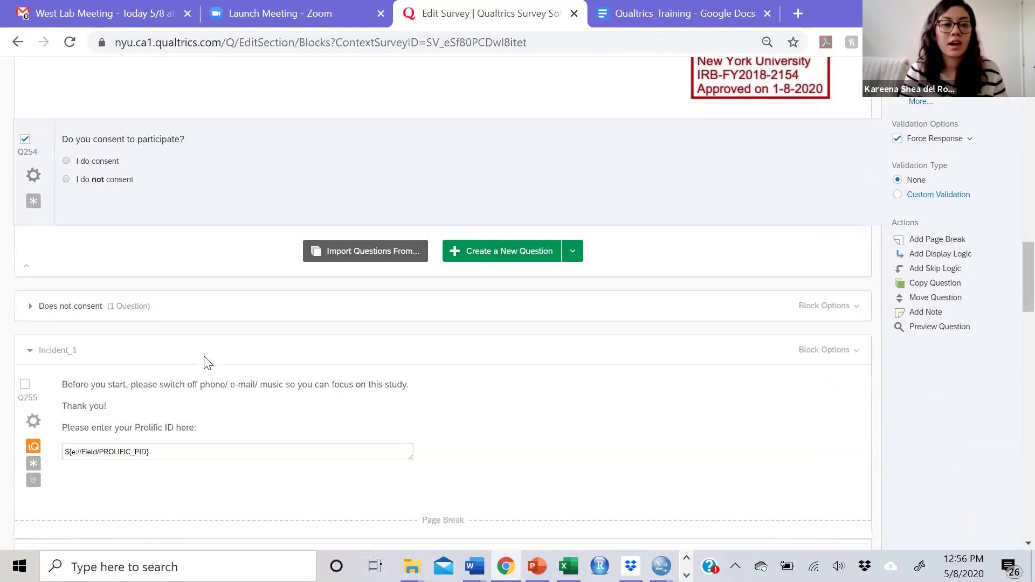
{"action": "scroll", "coordinate": [208, 362], "scroll_direction": "down", "scroll_amount": 6}
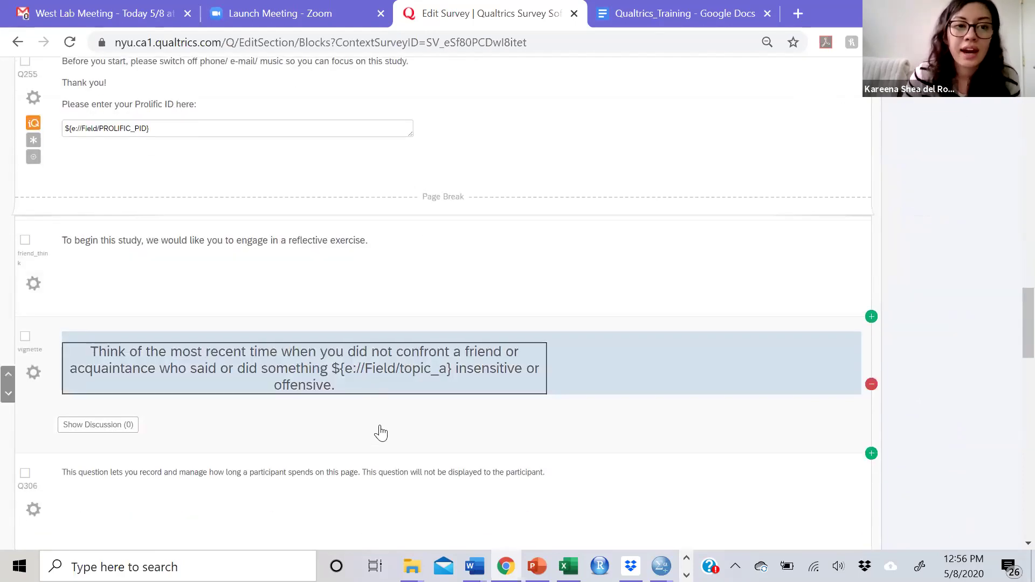
{"action": "scroll", "coordinate": [462, 358], "scroll_direction": "up", "scroll_amount": 2}
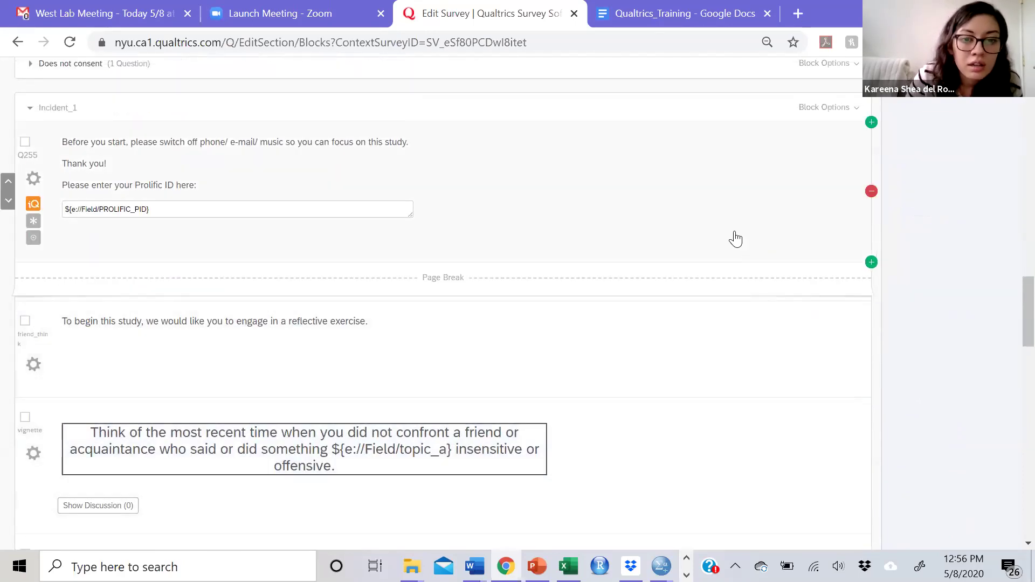
Try Content Validation on the Prolific ID text entry question in Incident_1, and set its validation type to None
{"action": "left_click", "coordinate": [551, 237]}
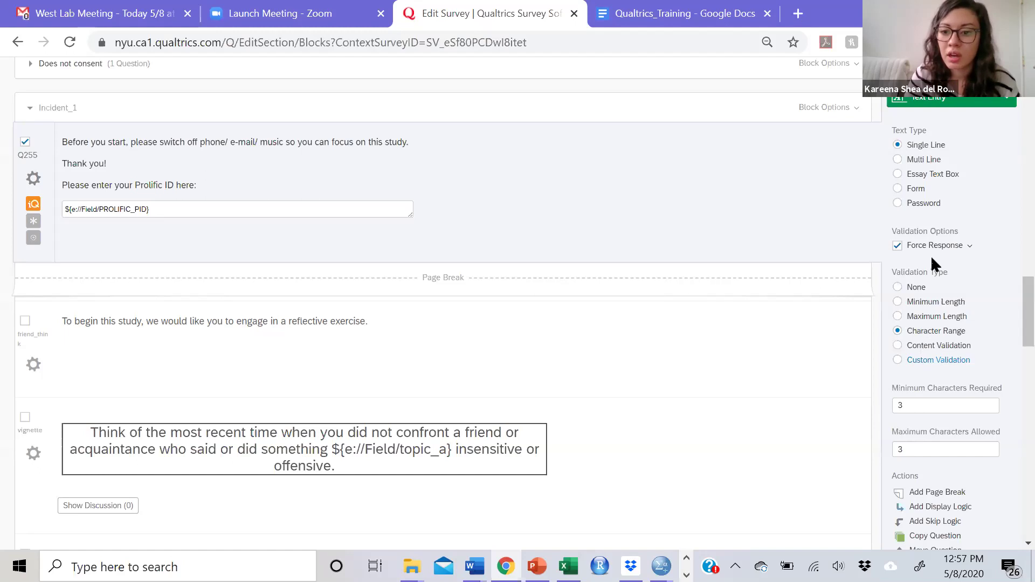
{"action": "left_click", "coordinate": [930, 347]}
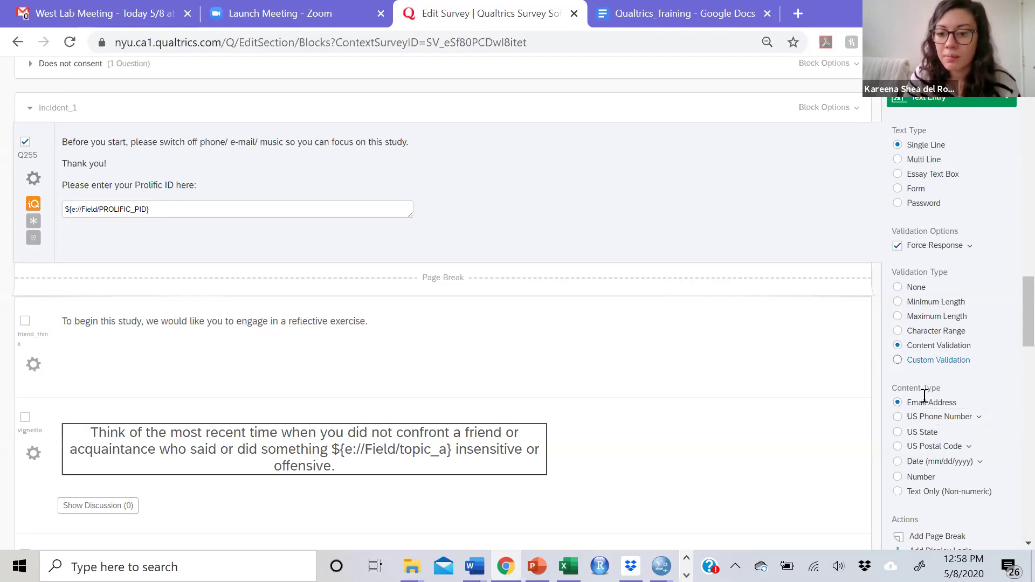
{"action": "left_click", "coordinate": [912, 288]}
{"action": "scroll", "coordinate": [580, 388], "scroll_direction": "down", "scroll_amount": 2}
{"action": "scroll", "coordinate": [581, 388], "scroll_direction": "up", "scroll_amount": 1}
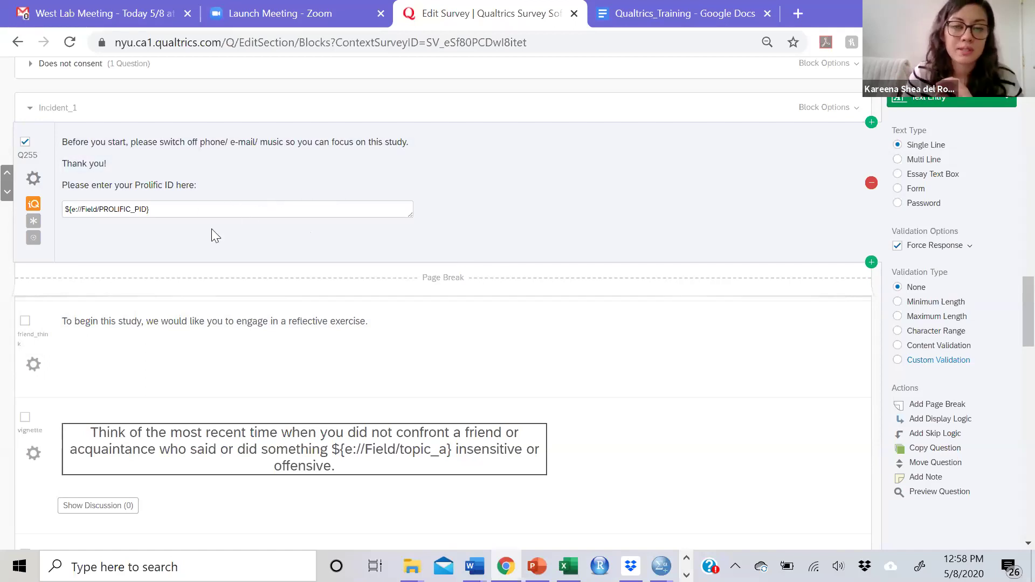
Select the timing question in Incident_1 and view where Timing sits among the available question types, keeping the current type
{"action": "scroll", "coordinate": [386, 257], "scroll_direction": "down", "scroll_amount": 2}
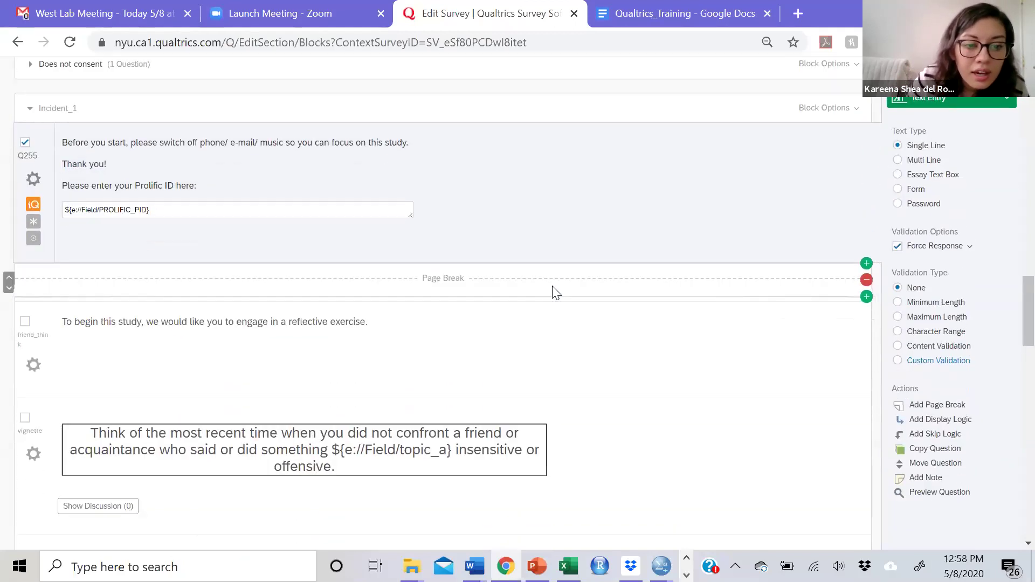
{"action": "scroll", "coordinate": [561, 294], "scroll_direction": "down", "scroll_amount": 4}
{"action": "scroll", "coordinate": [562, 294], "scroll_direction": "up", "scroll_amount": 2}
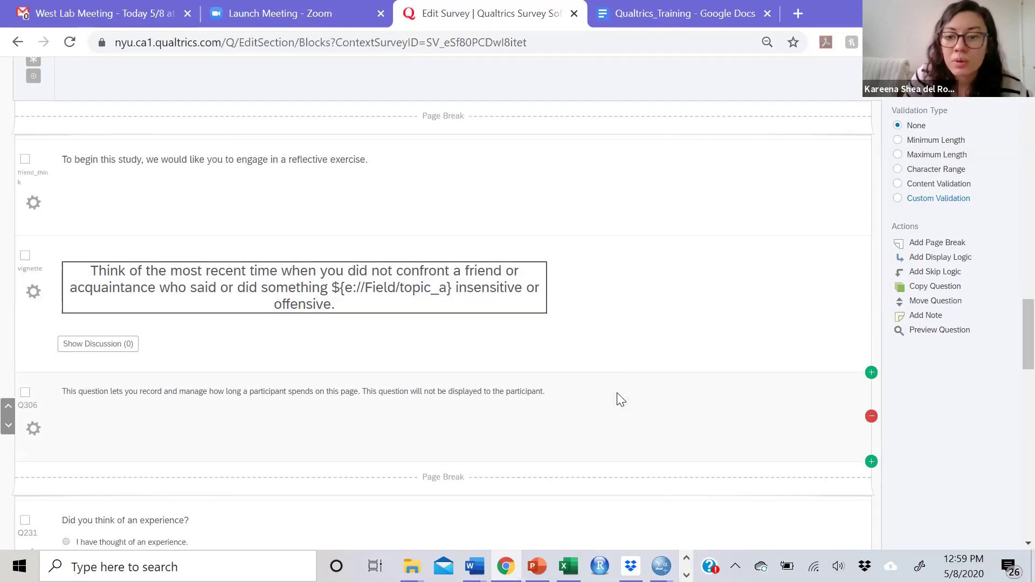
{"action": "left_click", "coordinate": [620, 395]}
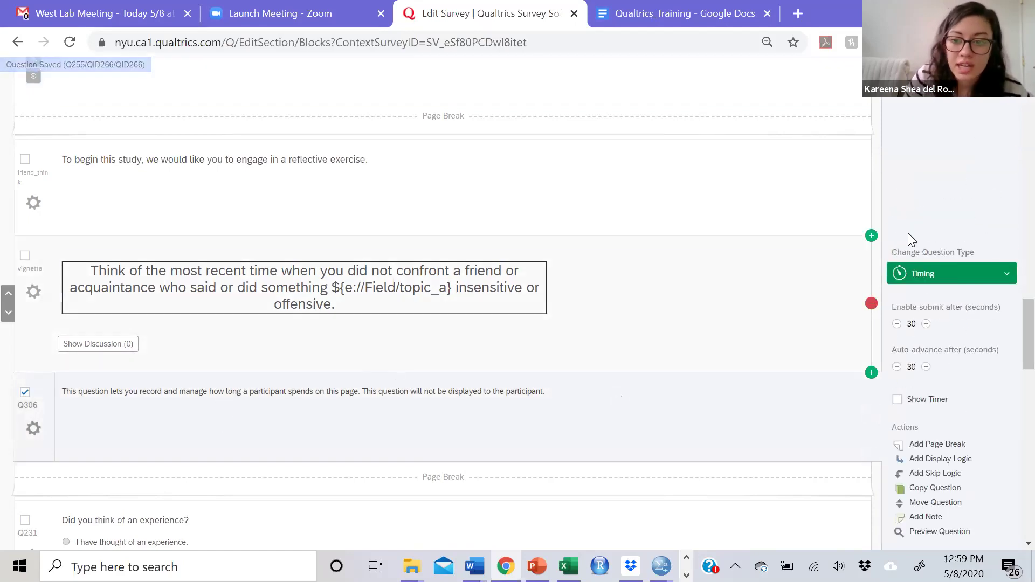
{"action": "left_click", "coordinate": [965, 273]}
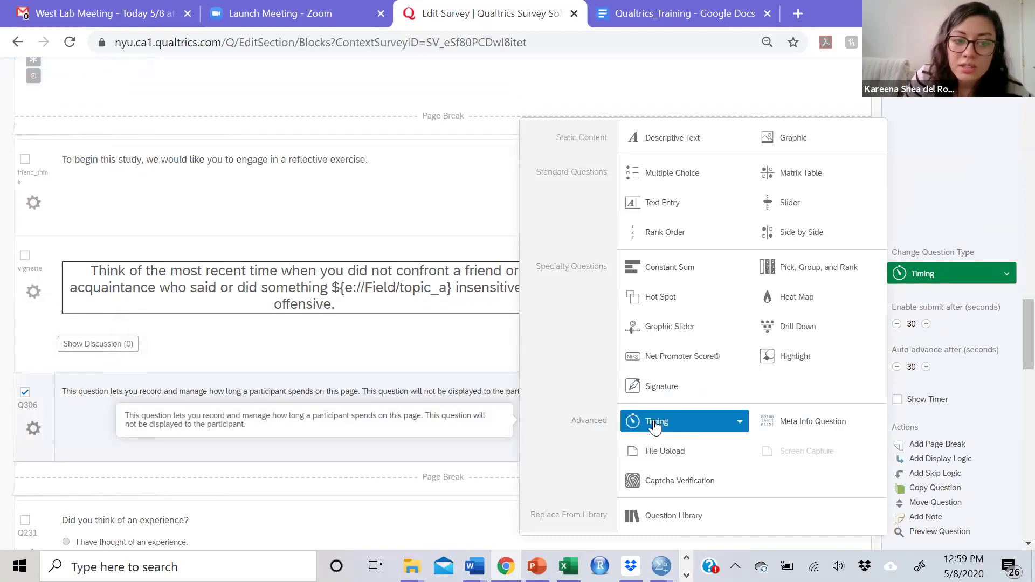
{"action": "left_click", "coordinate": [491, 449]}
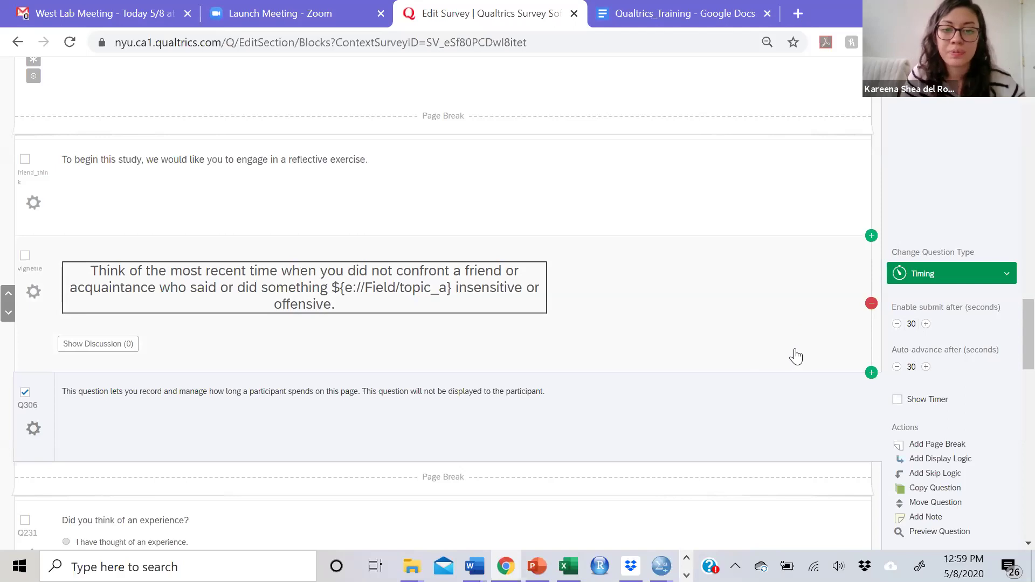
Select the "Did you think of an experience?" question to view its settings, and review the timed vignette above it
{"action": "scroll", "coordinate": [755, 351], "scroll_direction": "down", "scroll_amount": 5}
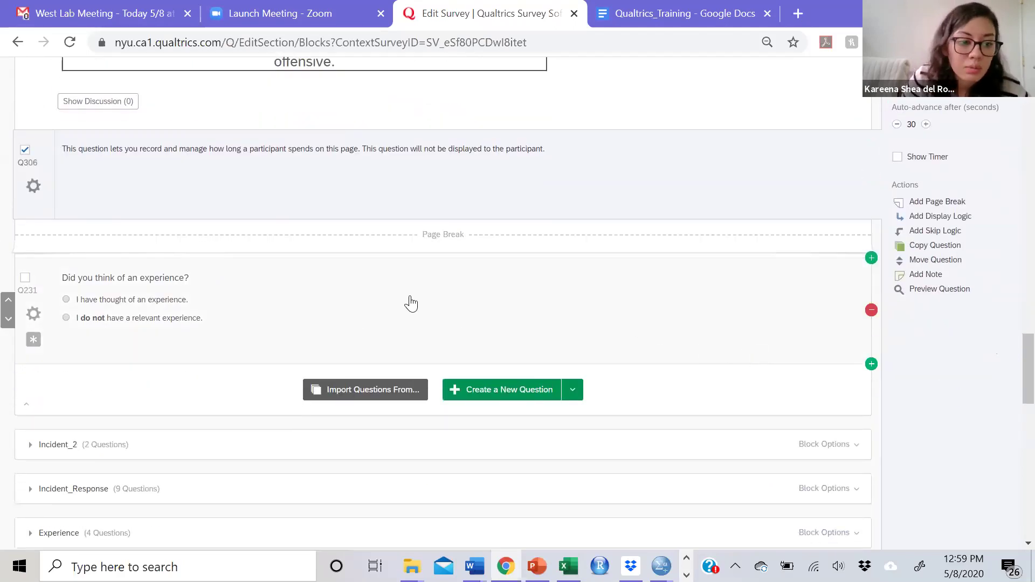
{"action": "scroll", "coordinate": [161, 241], "scroll_direction": "down", "scroll_amount": 2}
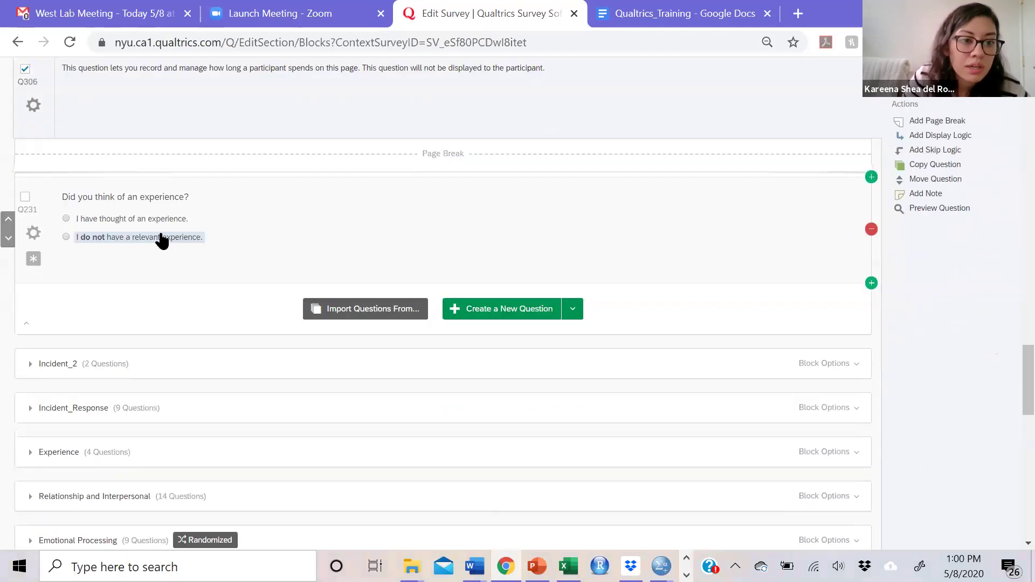
{"action": "left_click", "coordinate": [286, 226]}
{"action": "scroll", "coordinate": [249, 243], "scroll_direction": "up", "scroll_amount": 5}
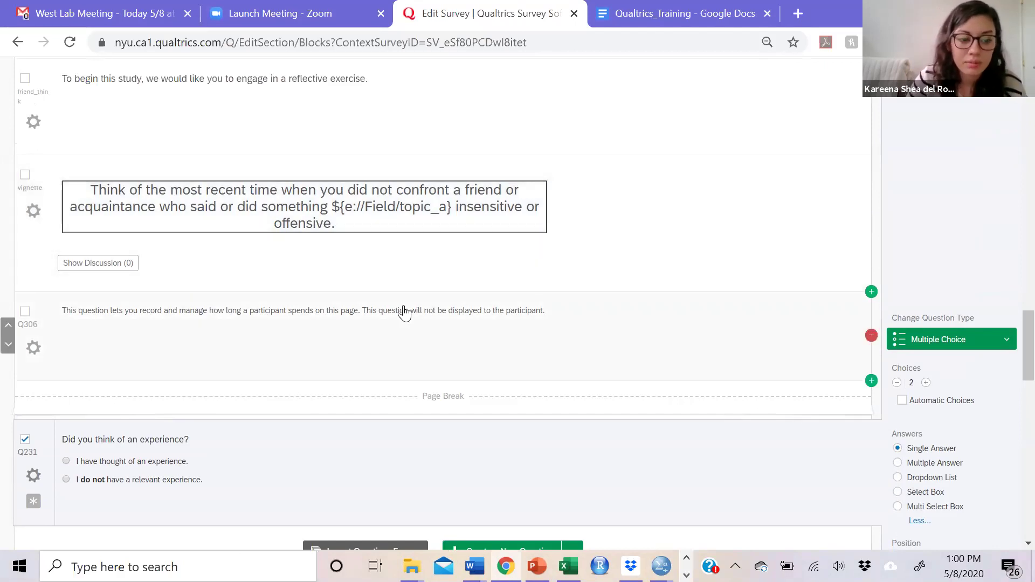
{"action": "scroll", "coordinate": [325, 454], "scroll_direction": "down", "scroll_amount": 5}
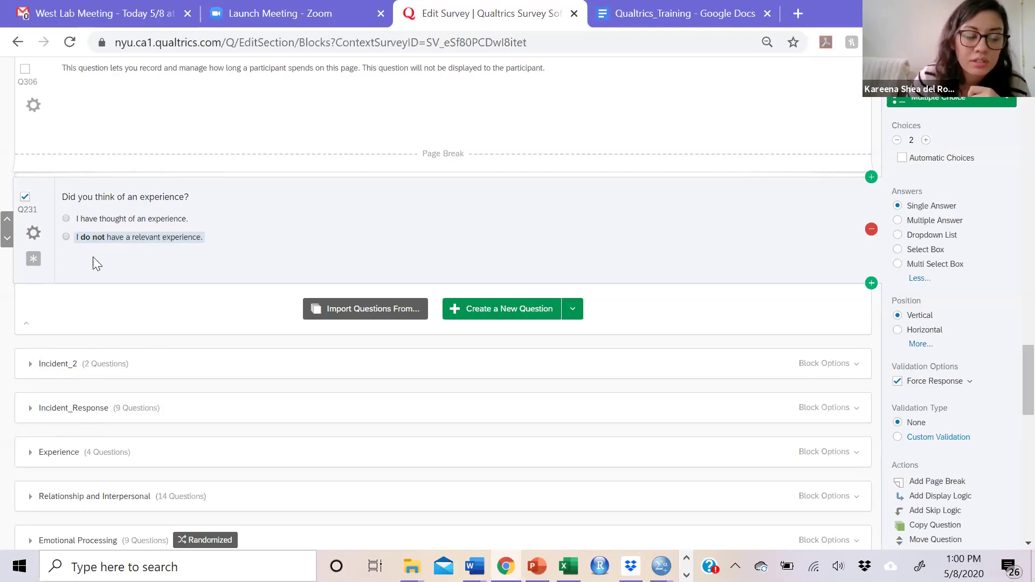
Expand the Incident_2 block, inspect the display logic of its topic_b scenario question, and close it without saving
{"action": "left_click", "coordinate": [30, 366]}
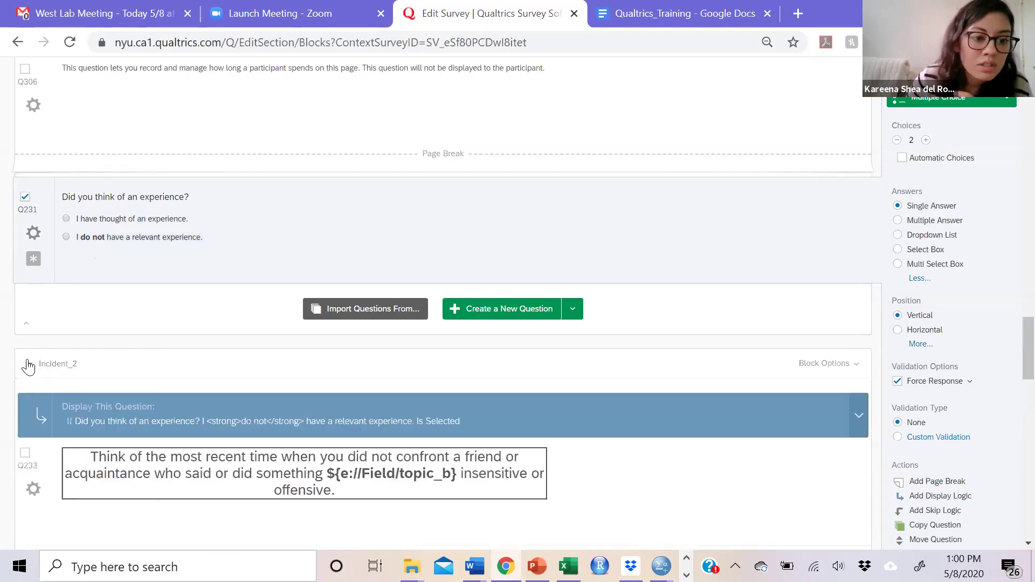
{"action": "scroll", "coordinate": [162, 238], "scroll_direction": "down", "scroll_amount": 4}
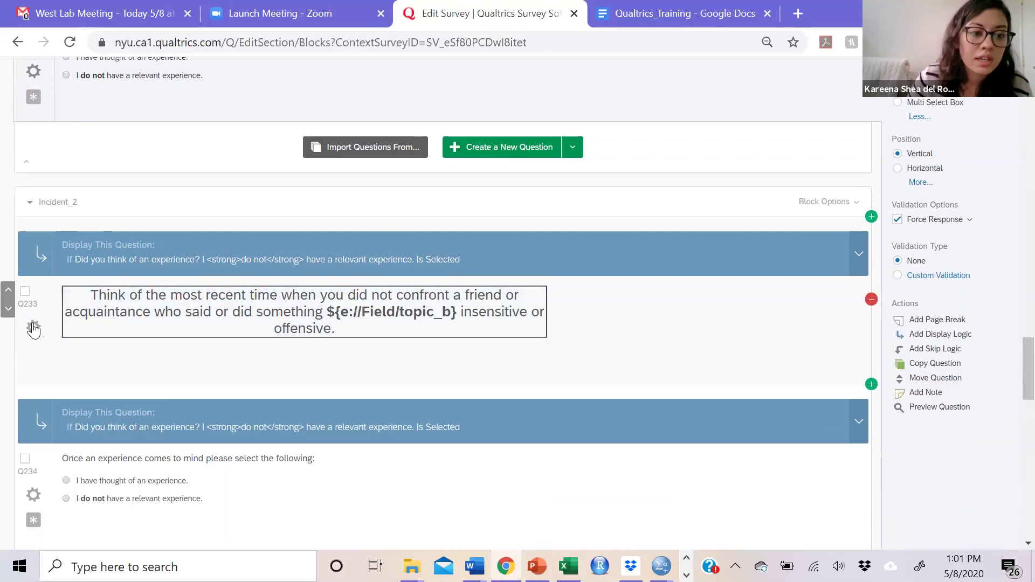
{"action": "left_click", "coordinate": [33, 328]}
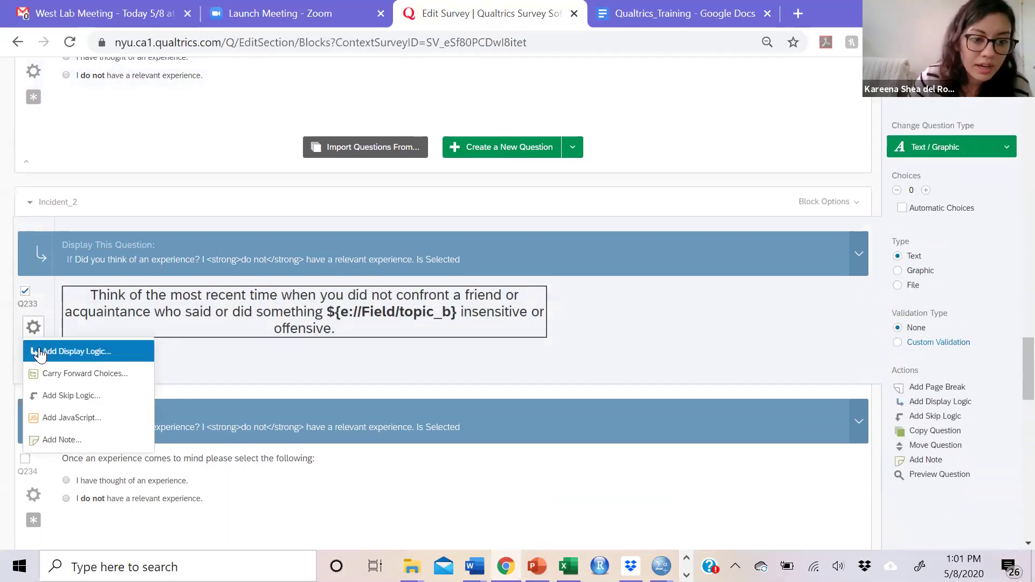
{"action": "left_click", "coordinate": [39, 352]}
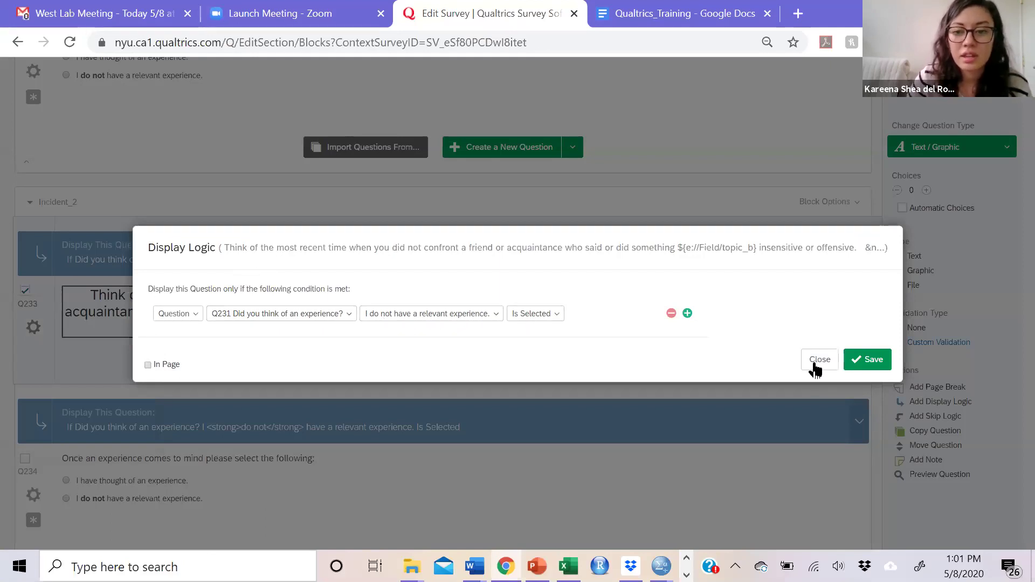
{"action": "key", "text": "Escape"}
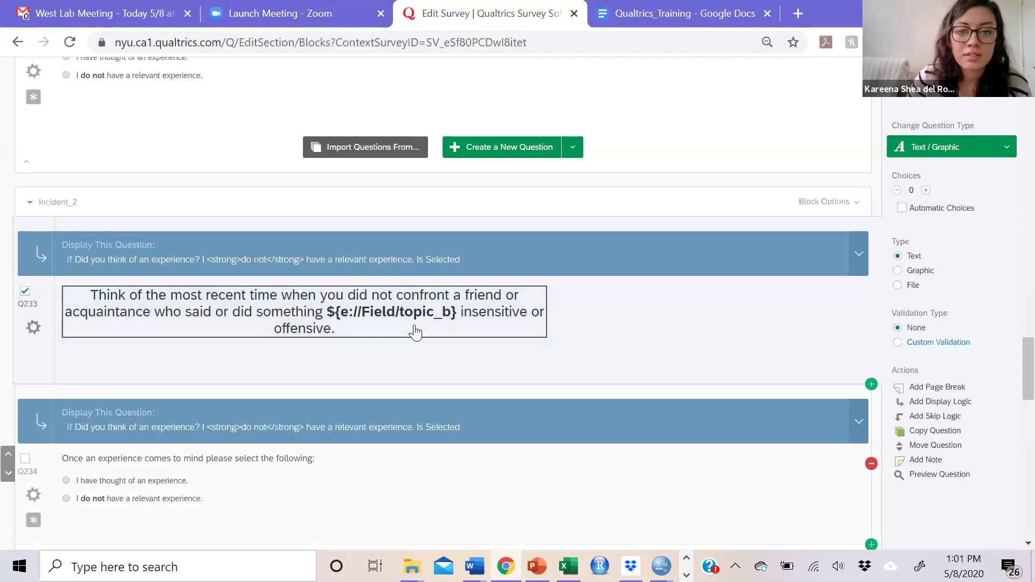
Review the second Incident_2 question, expand the Incident_Response block and look over its scenario and first name questions
{"action": "scroll", "coordinate": [402, 367], "scroll_direction": "down", "scroll_amount": 2}
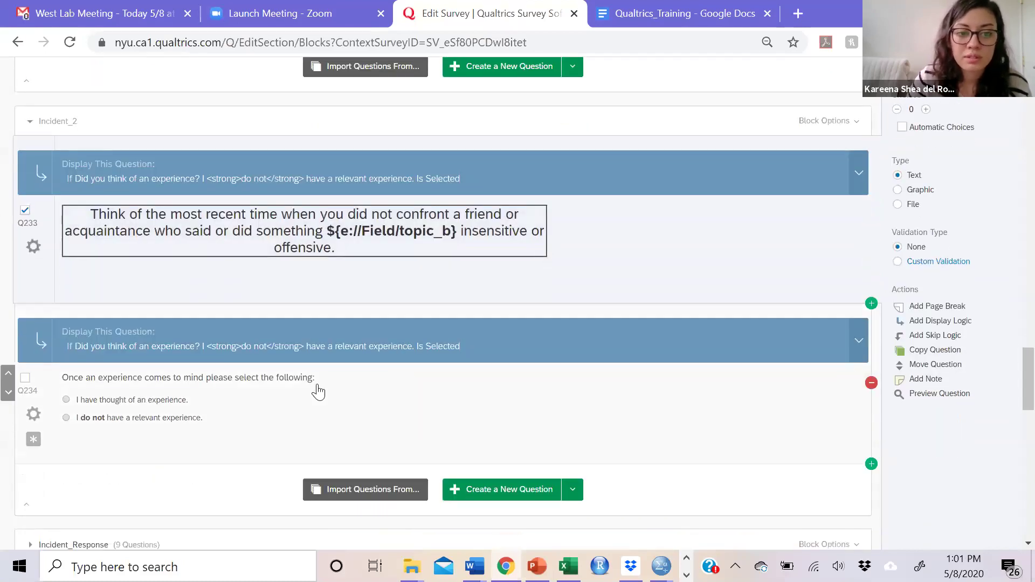
{"action": "scroll", "coordinate": [216, 418], "scroll_direction": "down", "scroll_amount": 2}
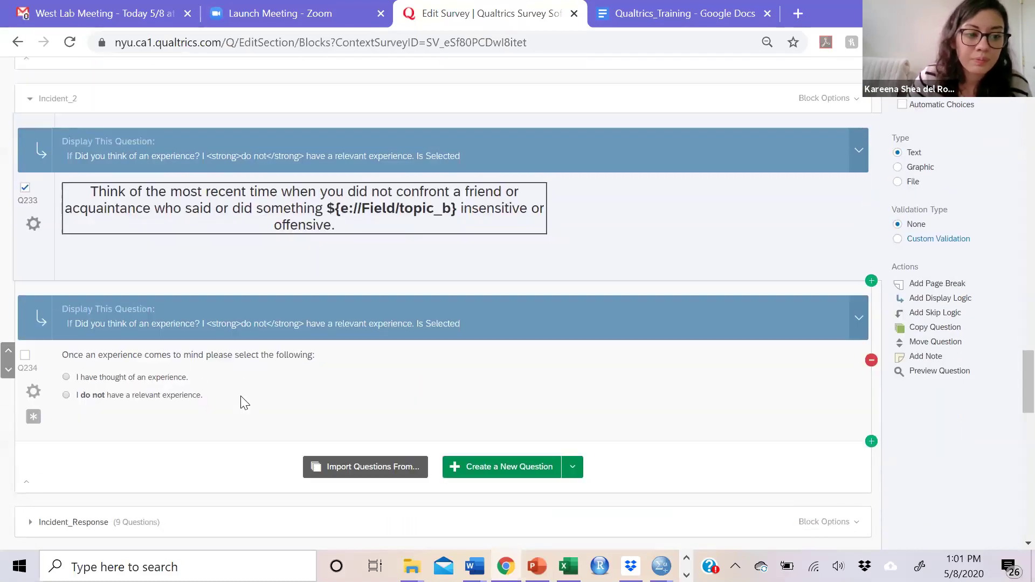
{"action": "scroll", "coordinate": [264, 399], "scroll_direction": "down", "scroll_amount": 4}
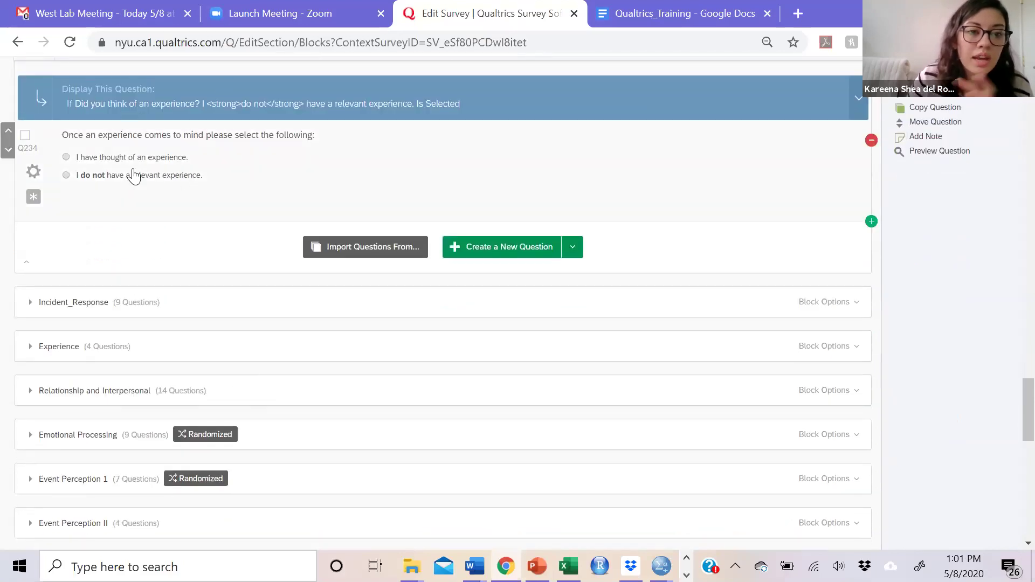
{"action": "left_click", "coordinate": [30, 302]}
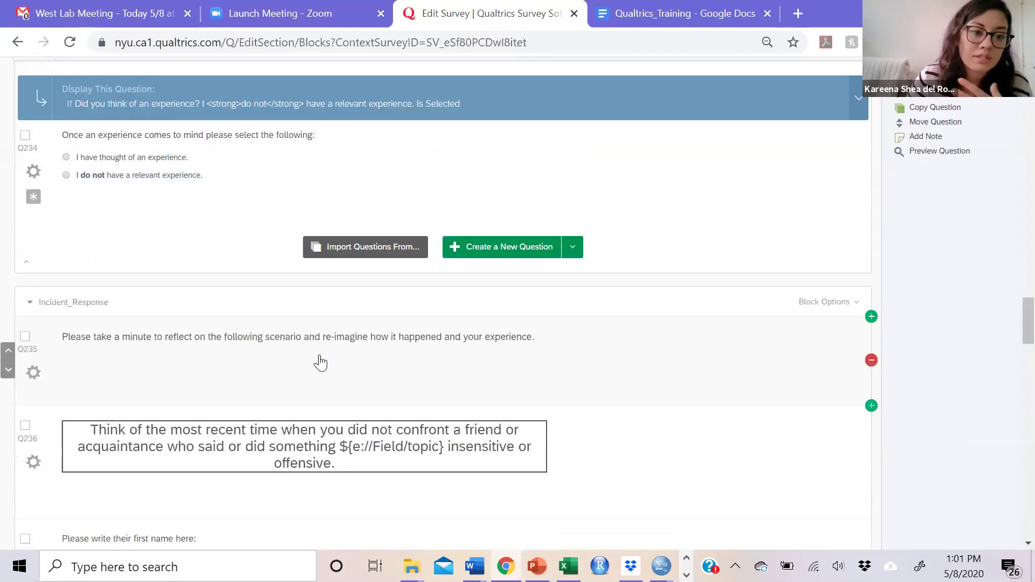
{"action": "scroll", "coordinate": [323, 364], "scroll_direction": "down", "scroll_amount": 1}
{"action": "scroll", "coordinate": [388, 368], "scroll_direction": "down", "scroll_amount": 3}
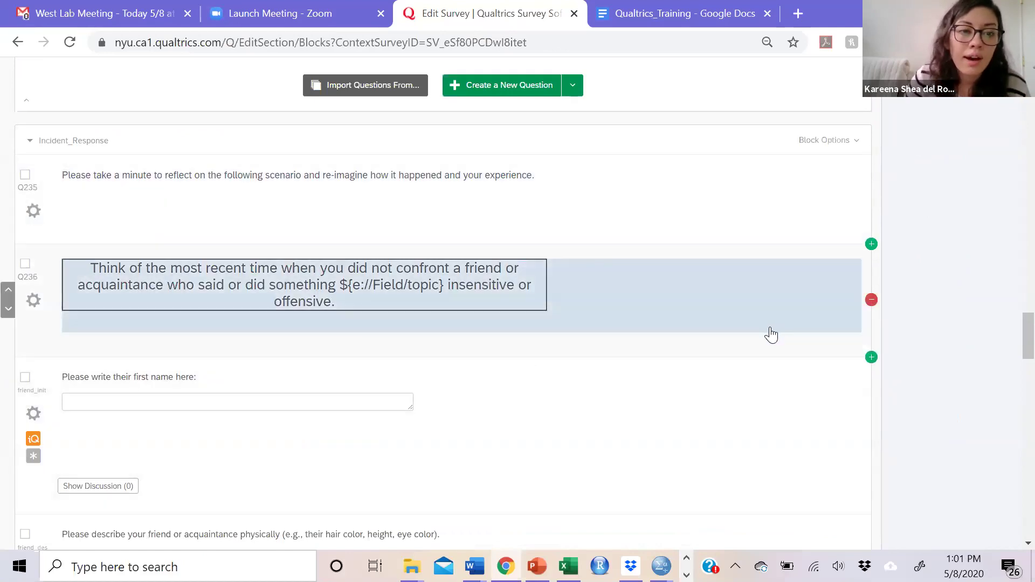
{"action": "scroll", "coordinate": [748, 341], "scroll_direction": "down", "scroll_amount": 2}
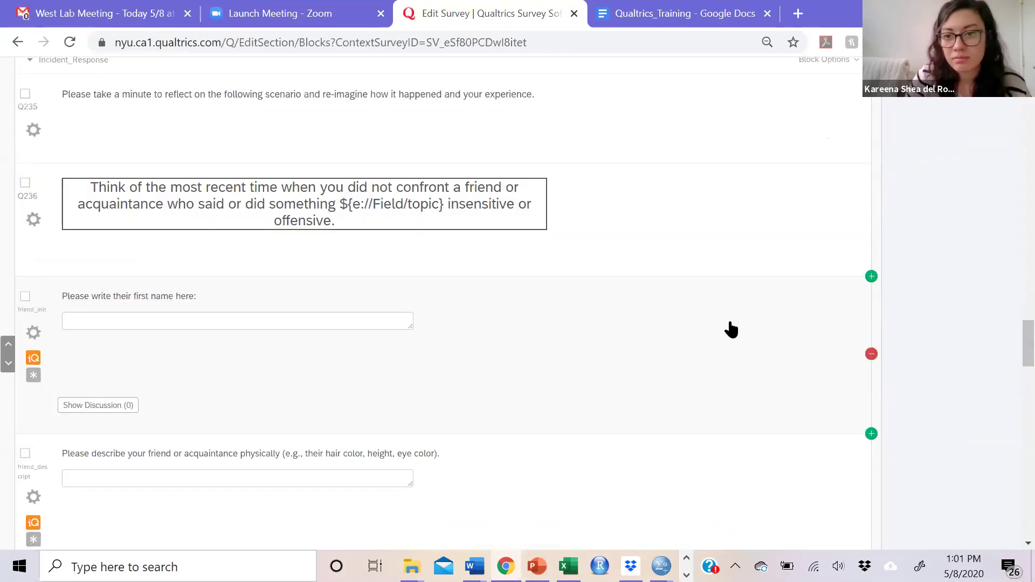
Try randomizing all questions and presenting only 5 of the total for the Incident_Response block, and close the randomization settings without saving
{"action": "scroll", "coordinate": [734, 328], "scroll_direction": "up", "scroll_amount": 2}
{"action": "scroll", "coordinate": [739, 327], "scroll_direction": "up", "scroll_amount": 1}
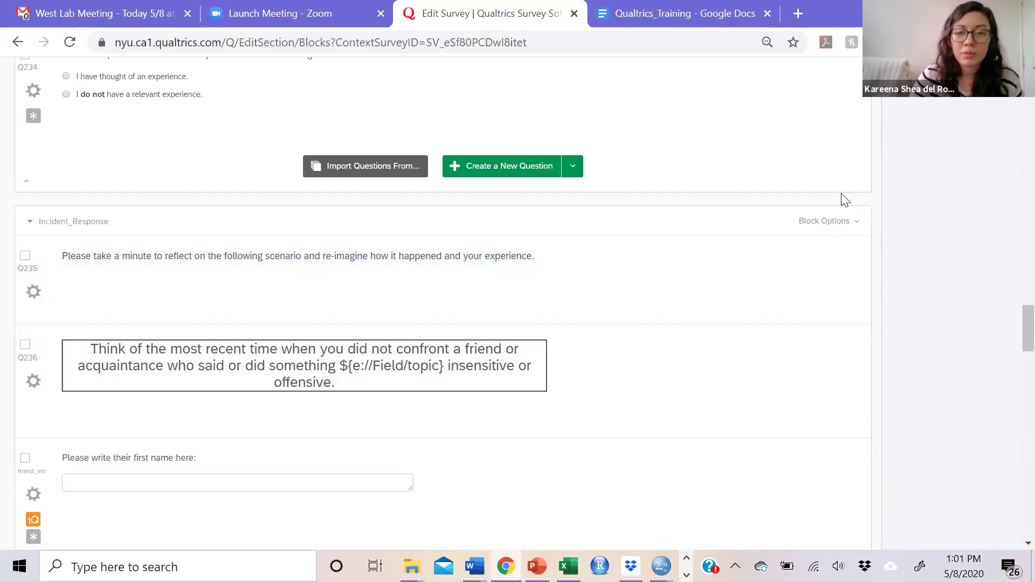
{"action": "left_click", "coordinate": [815, 227]}
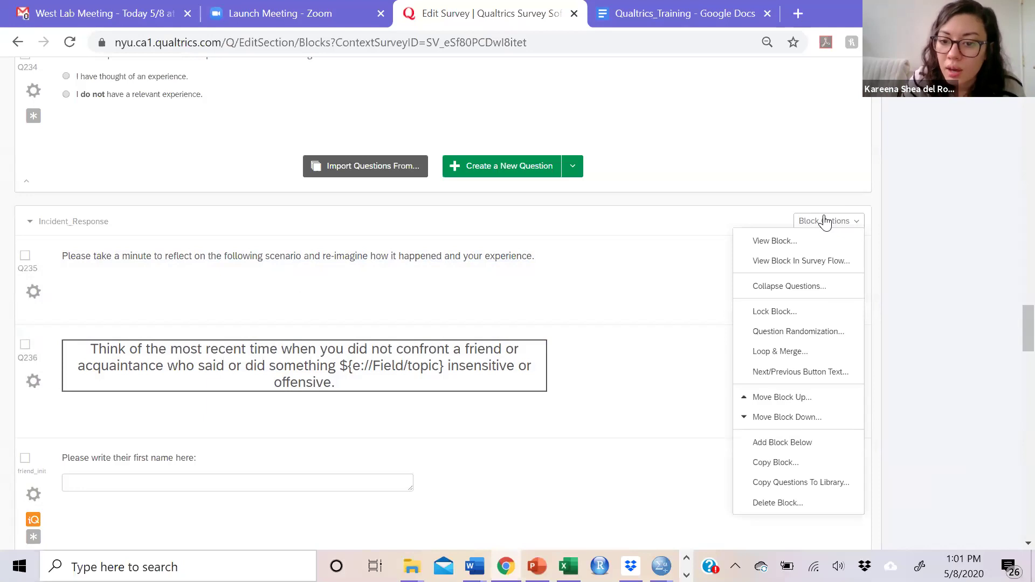
{"action": "left_click", "coordinate": [770, 331]}
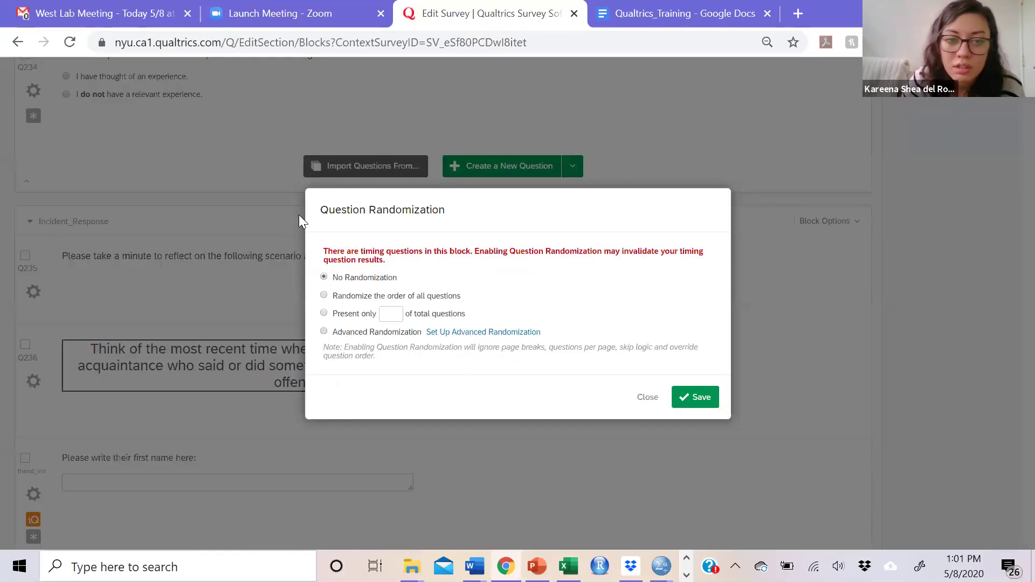
{"action": "left_click", "coordinate": [340, 298]}
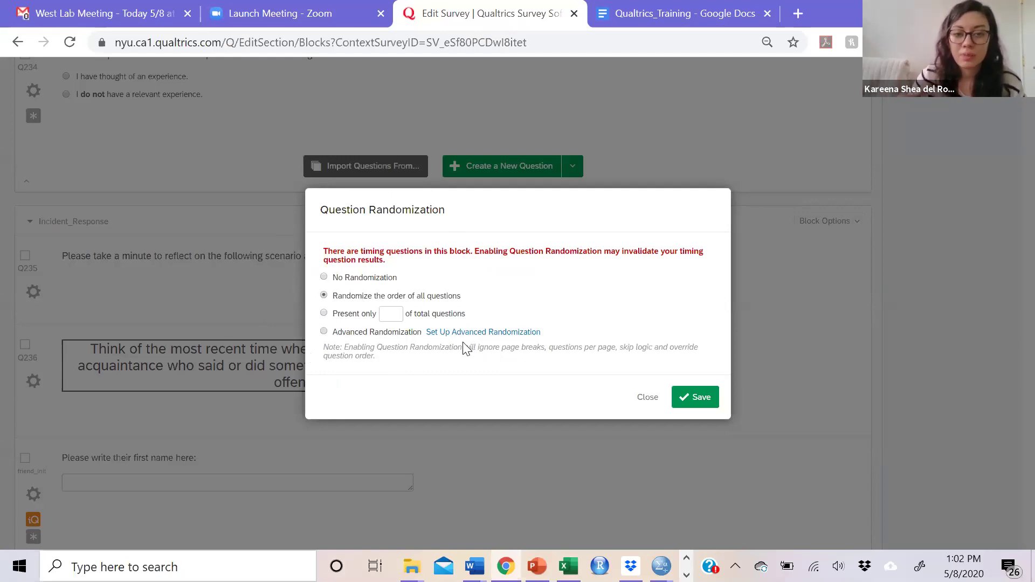
{"action": "left_click", "coordinate": [349, 314]}
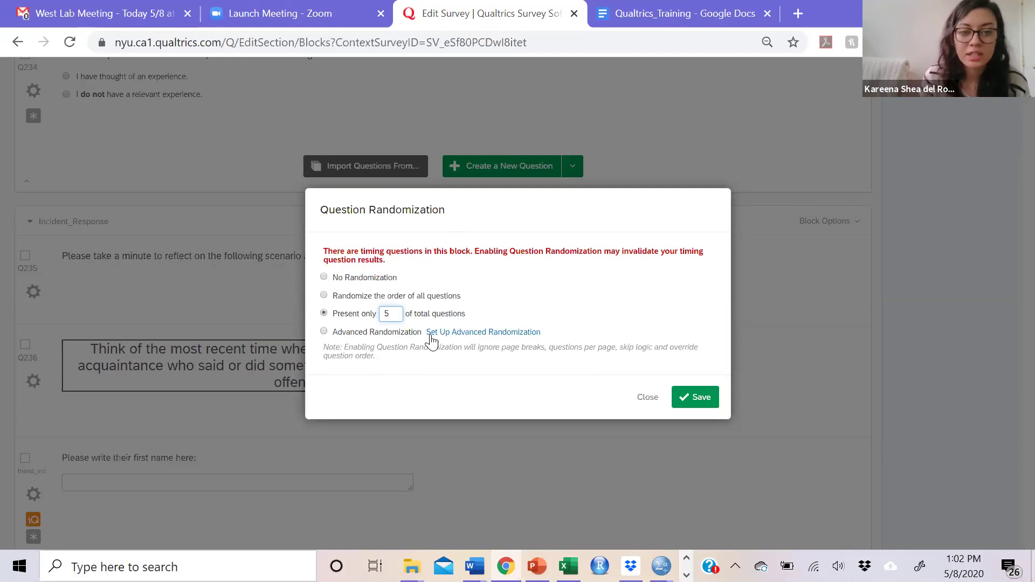
{"action": "left_click", "coordinate": [645, 401]}
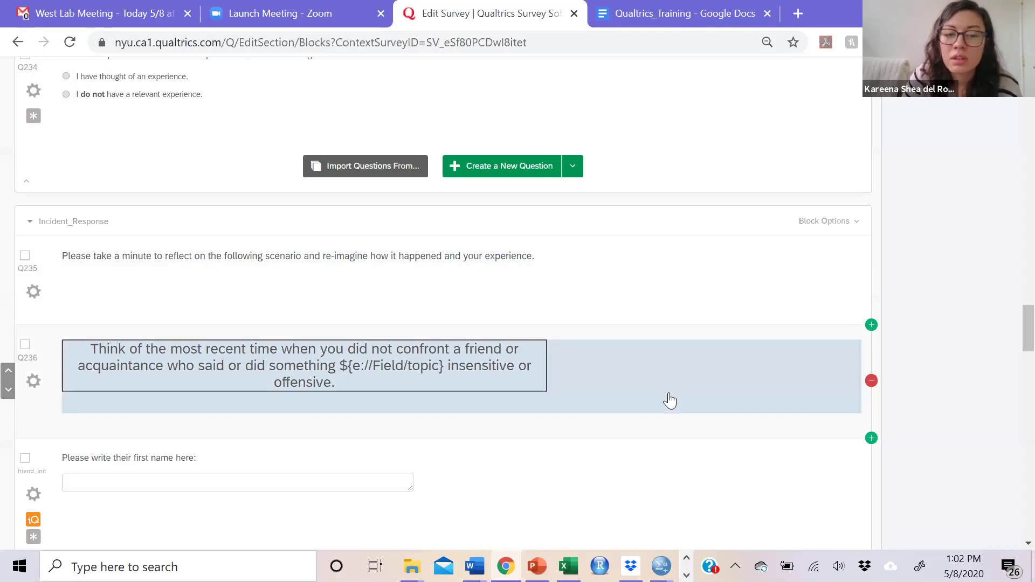
{"action": "scroll", "coordinate": [721, 506], "scroll_direction": "up", "scroll_amount": 3}
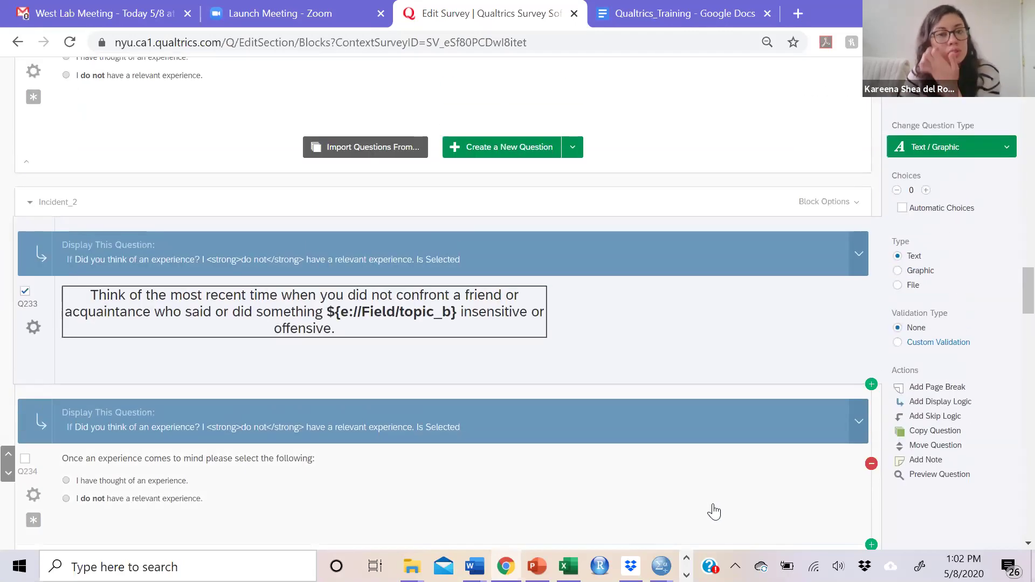
{"action": "scroll", "coordinate": [715, 511], "scroll_direction": "up", "scroll_amount": 15}
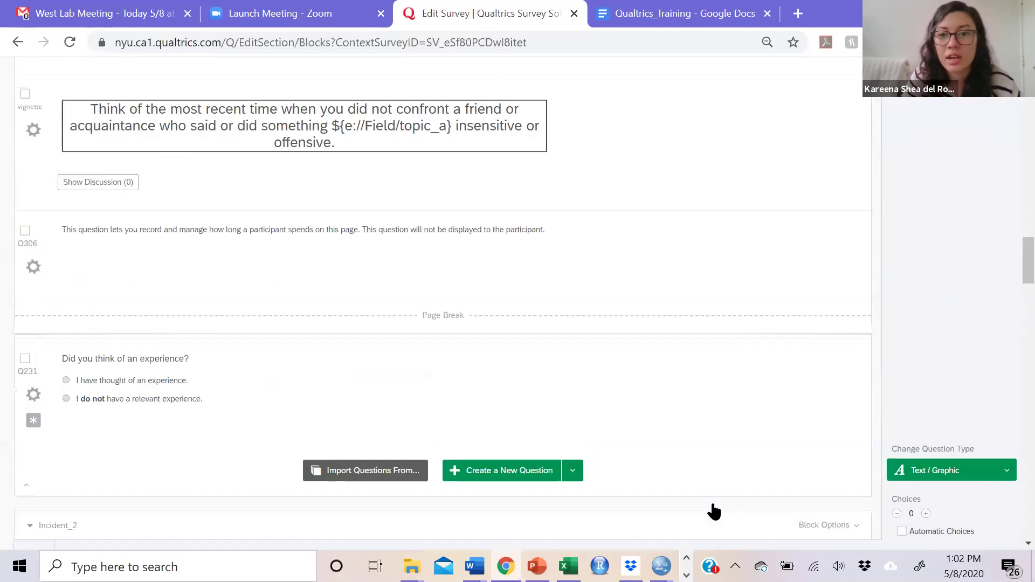
{"action": "scroll", "coordinate": [714, 511], "scroll_direction": "up", "scroll_amount": 5}
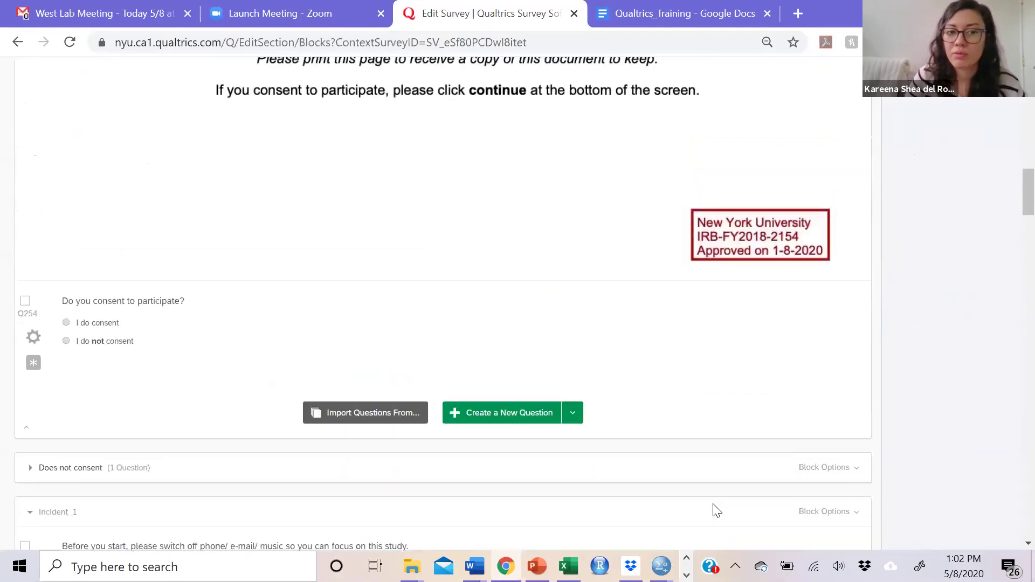
Inspect the advanced question randomization settings of the Incident_1 block and close them without saving
{"action": "scroll", "coordinate": [716, 512], "scroll_direction": "up", "scroll_amount": 7}
{"action": "scroll", "coordinate": [715, 511], "scroll_direction": "up", "scroll_amount": 4}
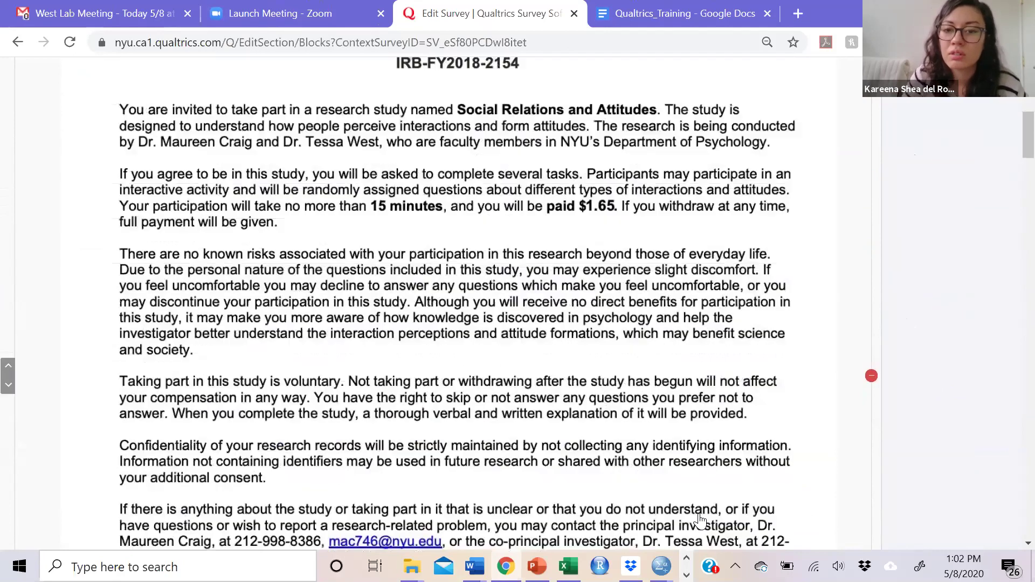
{"action": "scroll", "coordinate": [700, 520], "scroll_direction": "up", "scroll_amount": 8}
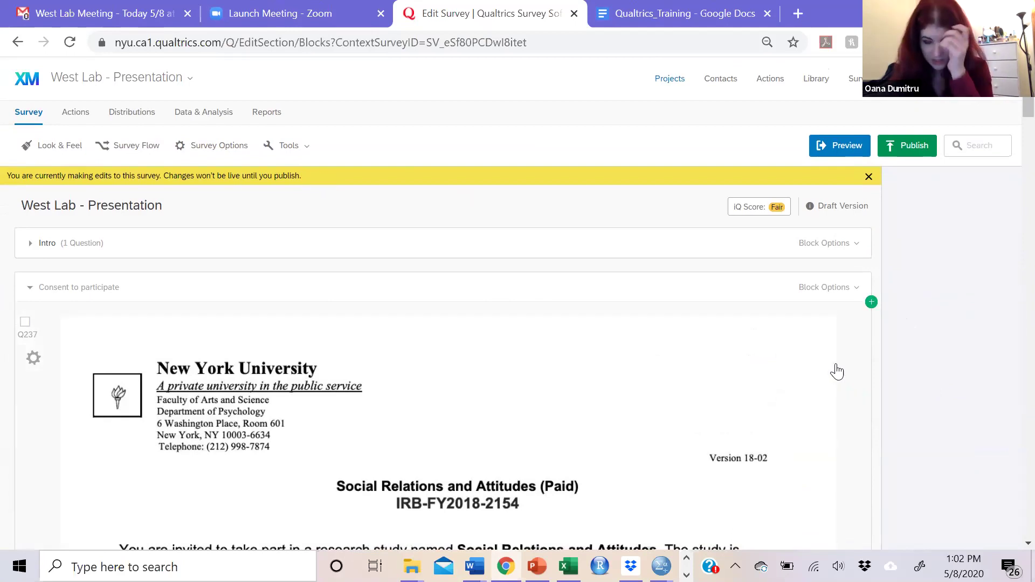
{"action": "scroll", "coordinate": [853, 378], "scroll_direction": "down", "scroll_amount": 9}
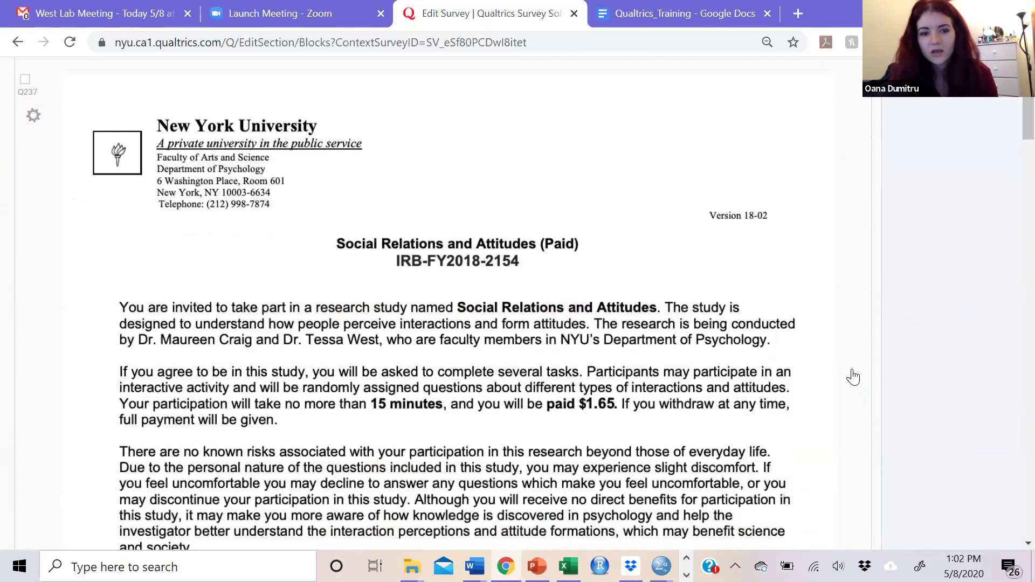
{"action": "scroll", "coordinate": [849, 390], "scroll_direction": "down", "scroll_amount": 3}
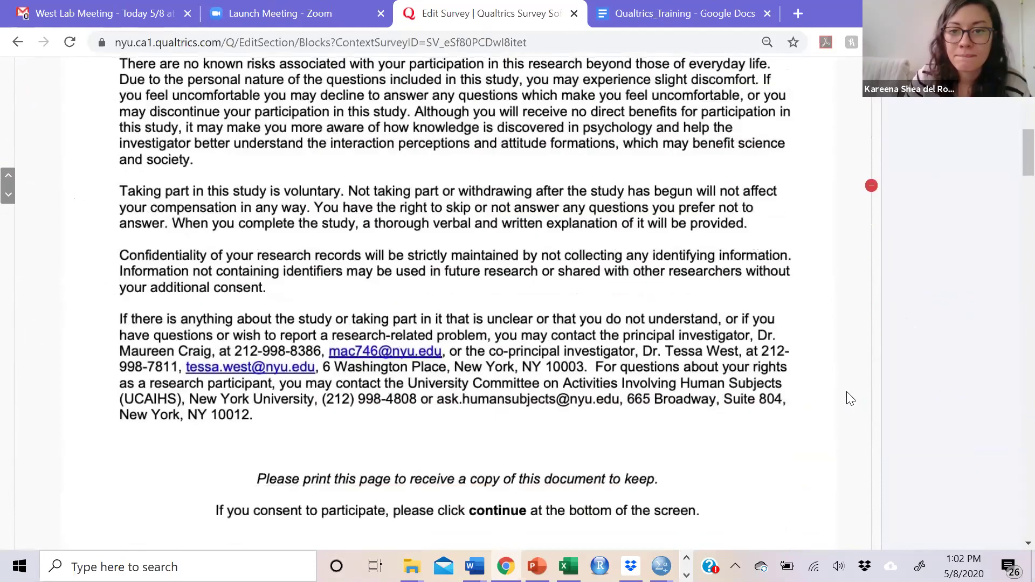
{"action": "scroll", "coordinate": [848, 396], "scroll_direction": "down", "scroll_amount": 8}
{"action": "scroll", "coordinate": [848, 400], "scroll_direction": "down", "scroll_amount": 2}
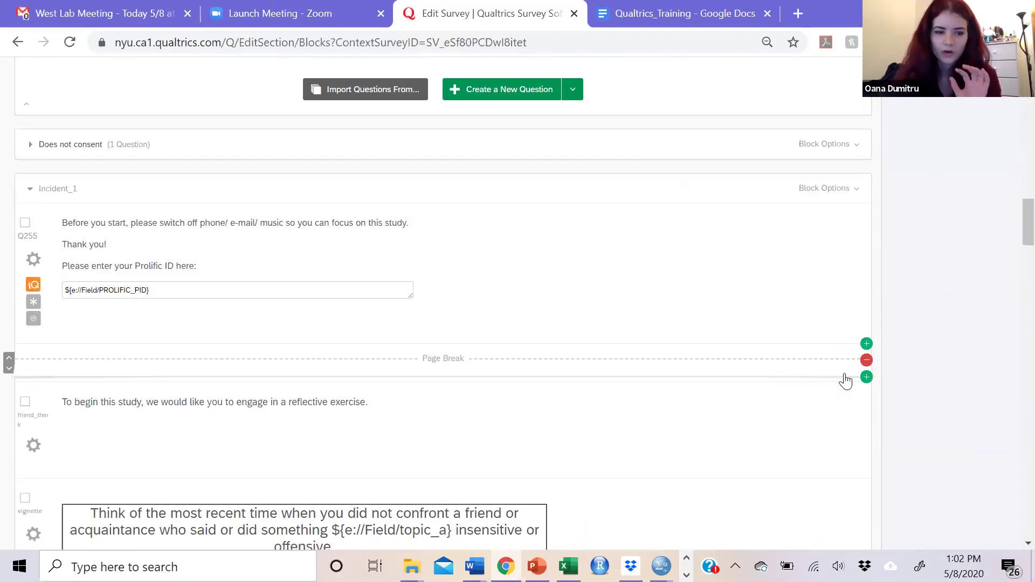
{"action": "left_click", "coordinate": [817, 194]}
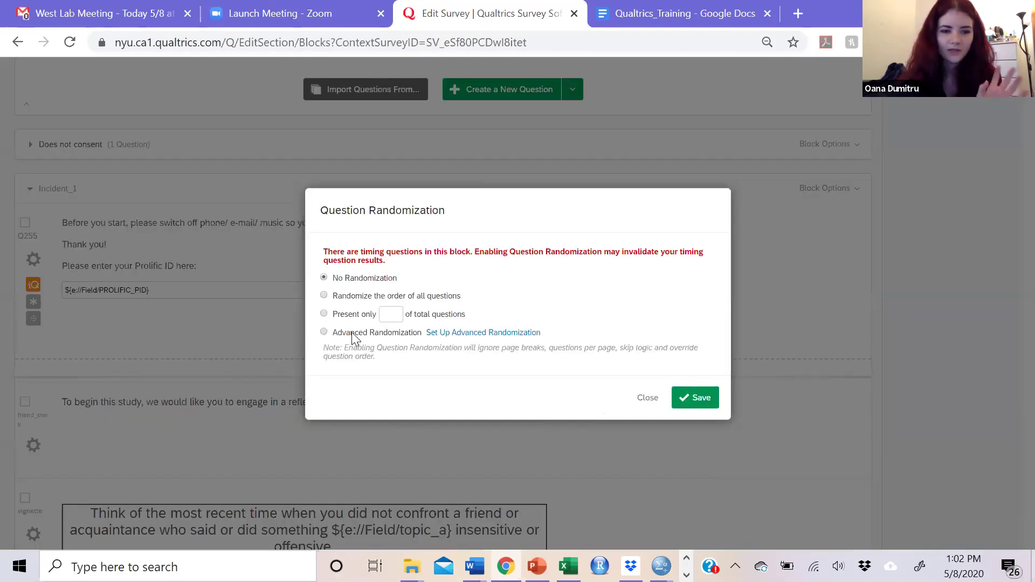
{"action": "left_click", "coordinate": [352, 332]}
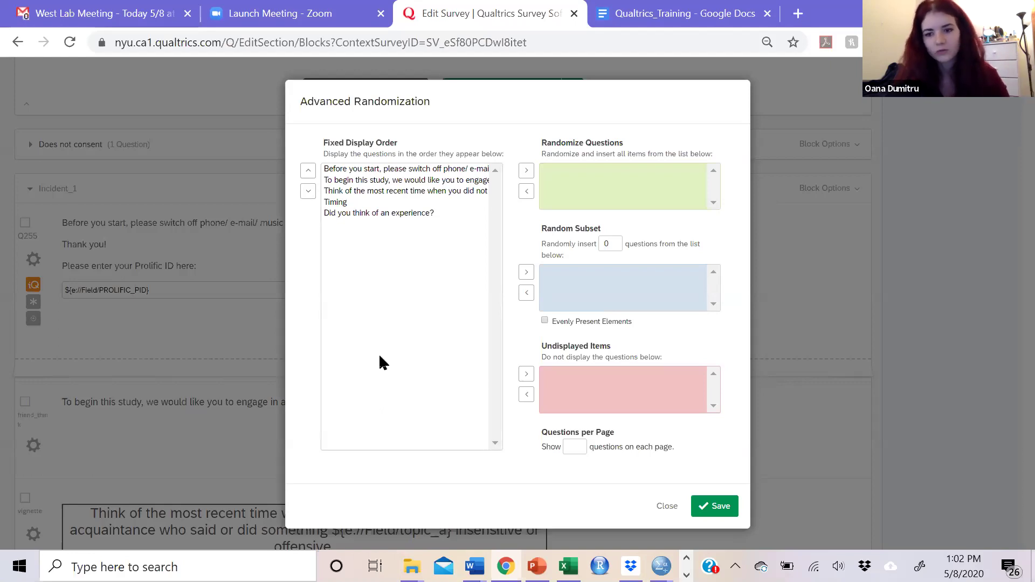
{"action": "left_click", "coordinate": [667, 507]}
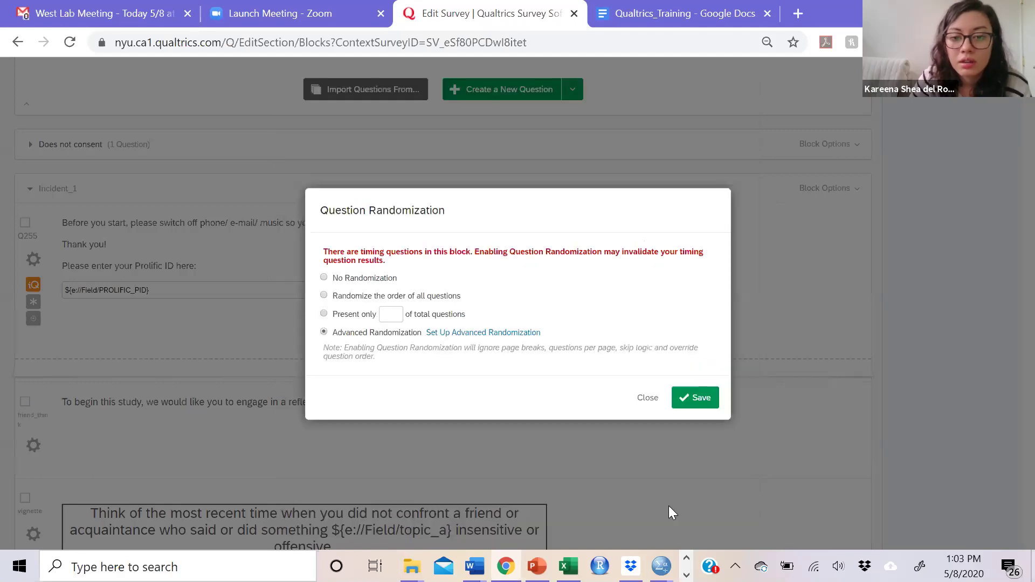
{"action": "left_click", "coordinate": [650, 399]}
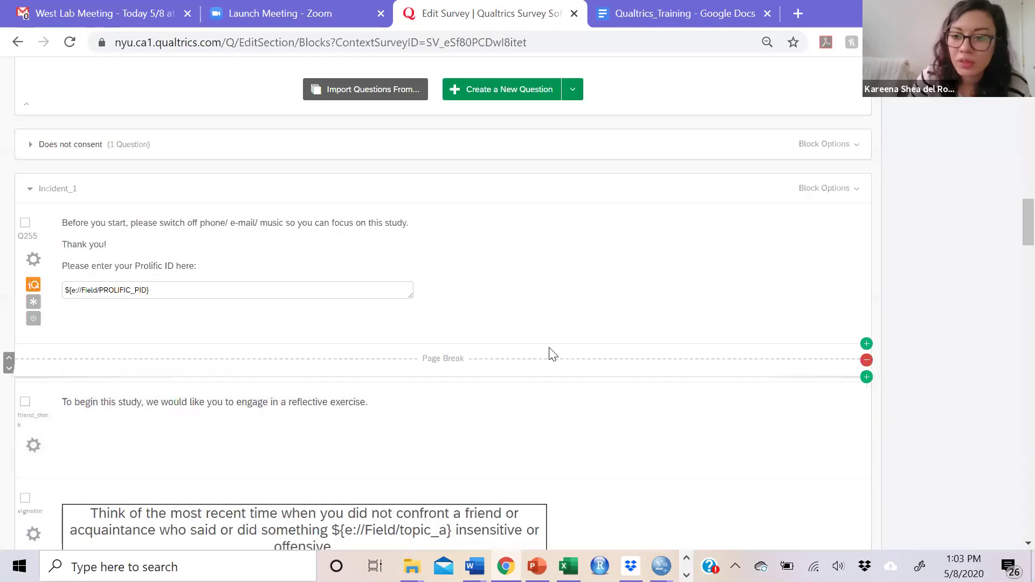
Browse the preset themes in the survey's Look and Feel settings and leave without saving
{"action": "scroll", "coordinate": [1012, 140], "scroll_direction": "up", "scroll_amount": 3}
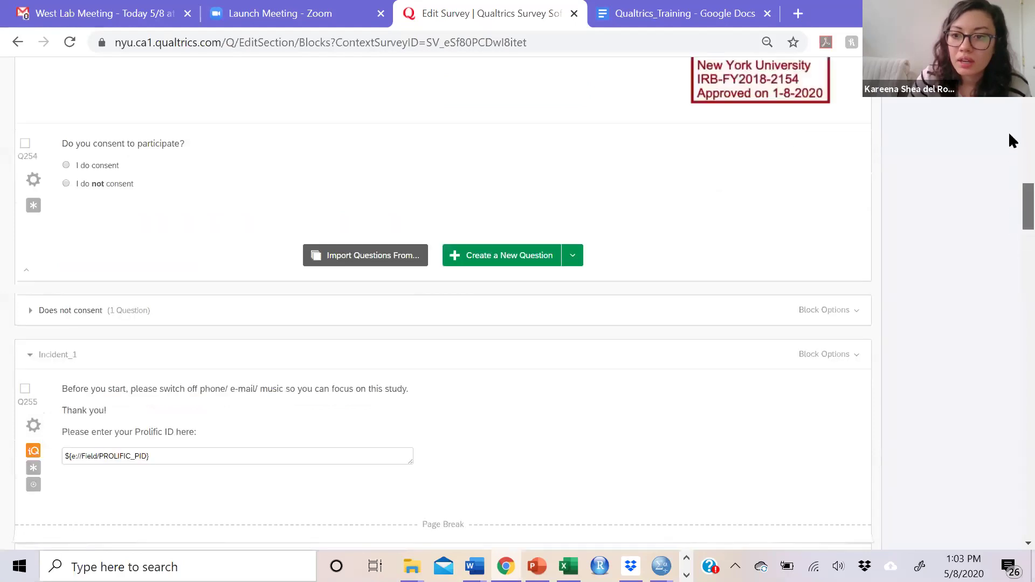
{"action": "scroll", "coordinate": [1008, 131], "scroll_direction": "up", "scroll_amount": 15}
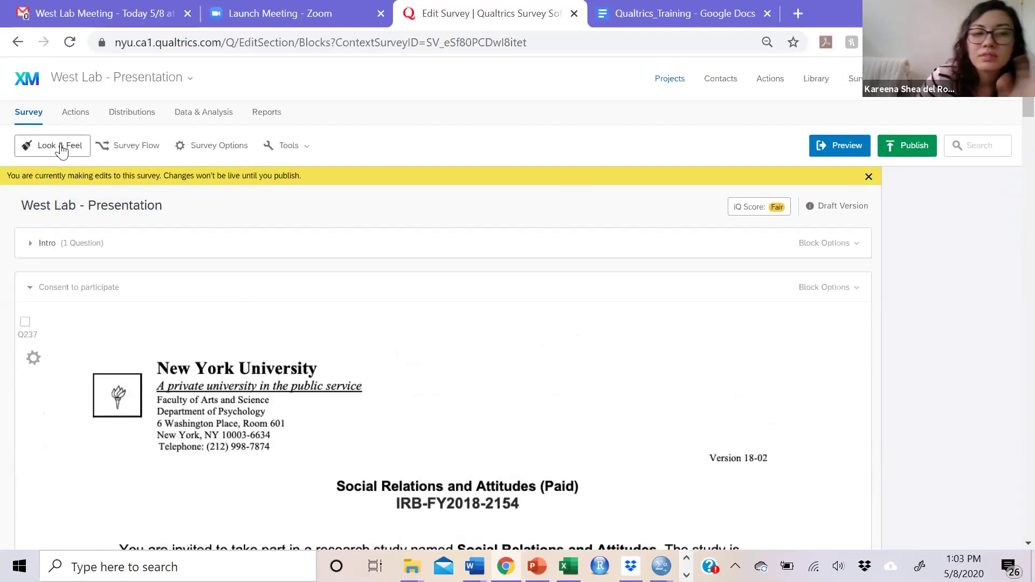
{"action": "left_click", "coordinate": [27, 153]}
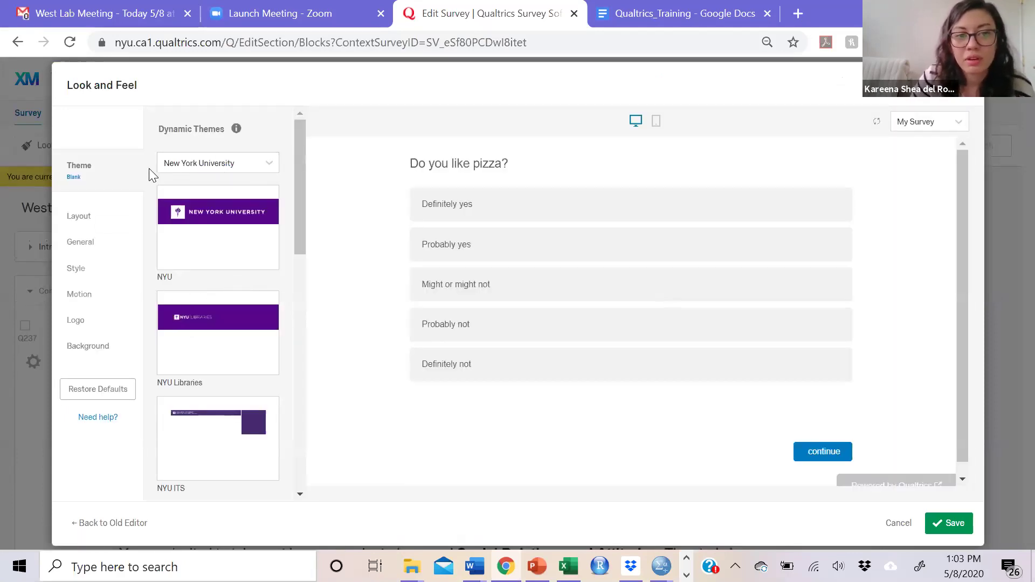
{"action": "left_click", "coordinate": [181, 169]}
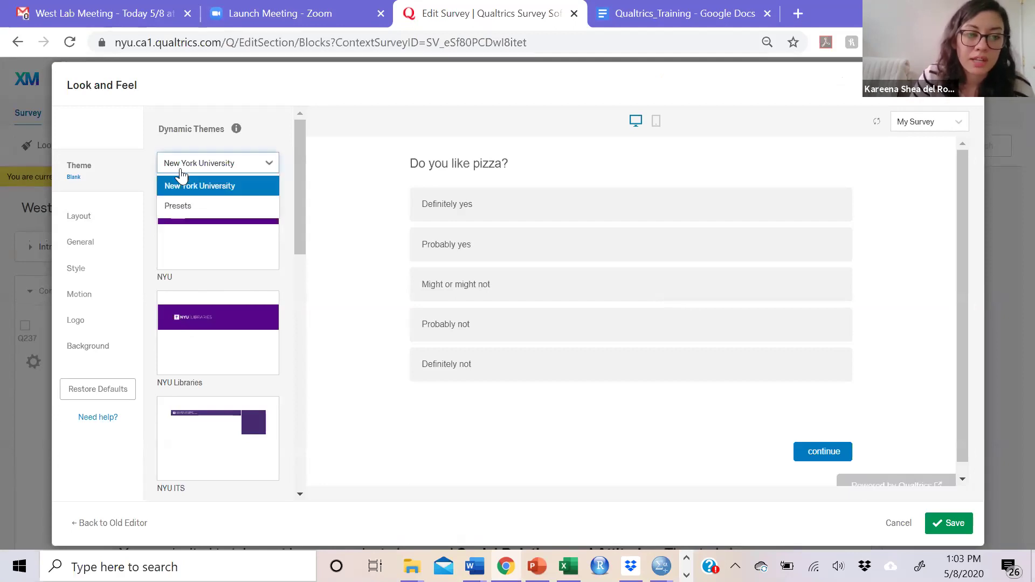
{"action": "left_click", "coordinate": [186, 207]}
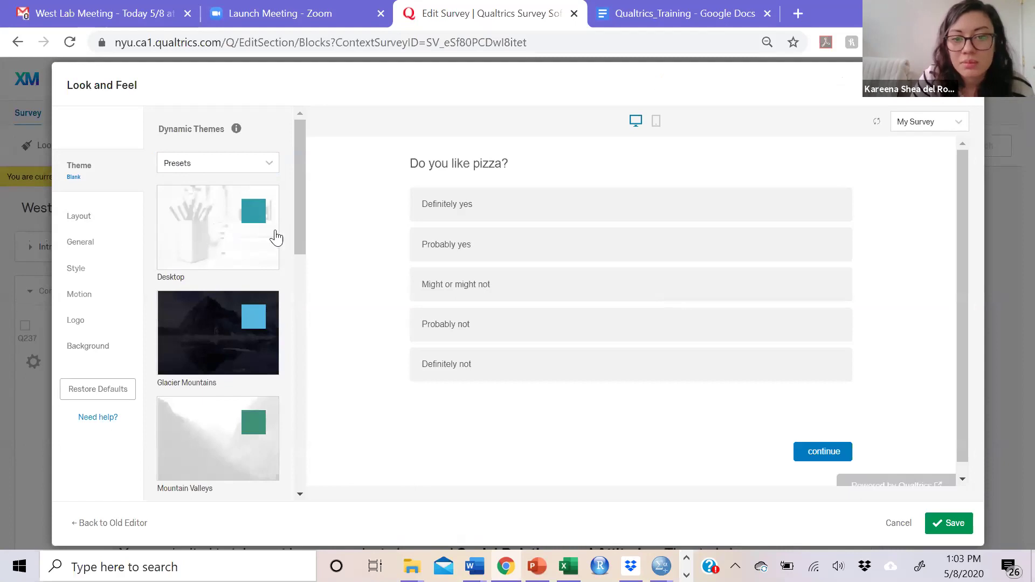
{"action": "left_click", "coordinate": [892, 528]}
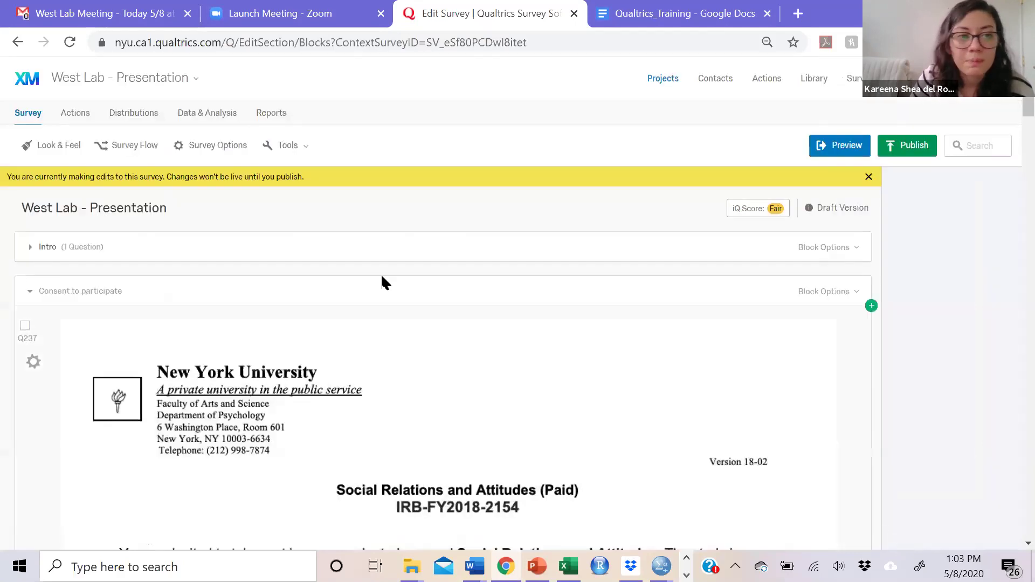
Look over the survey flow and the survey options from experience to partial completion, closing both without saving
{"action": "left_click", "coordinate": [128, 150]}
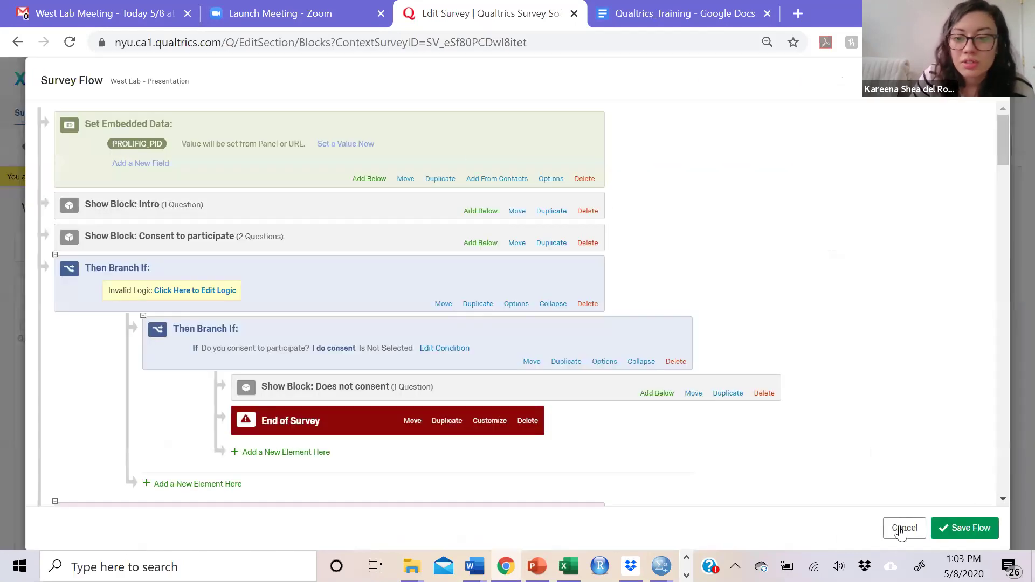
{"action": "left_click", "coordinate": [905, 527]}
{"action": "left_click", "coordinate": [204, 156]}
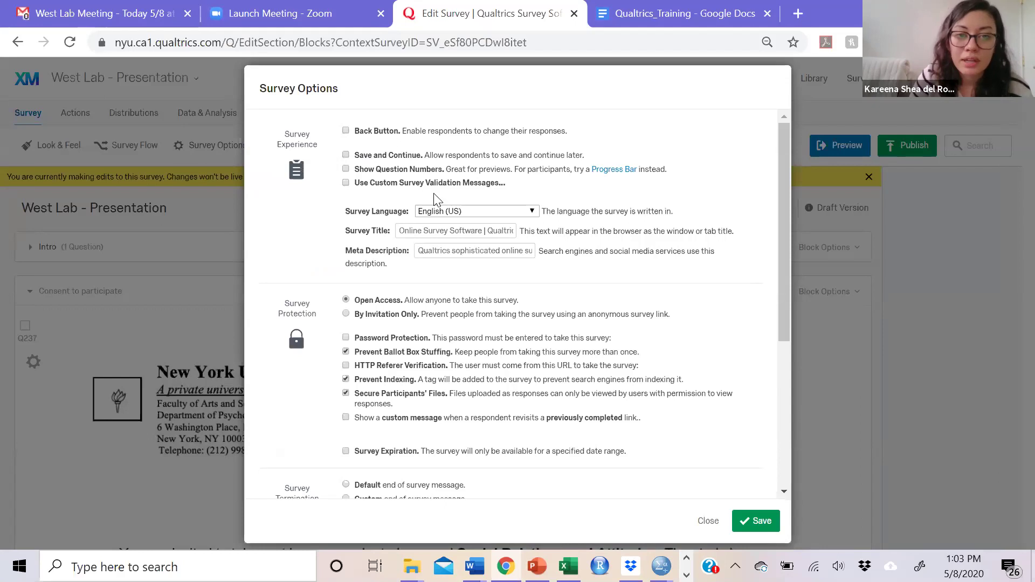
{"action": "scroll", "coordinate": [454, 315], "scroll_direction": "down", "scroll_amount": 5}
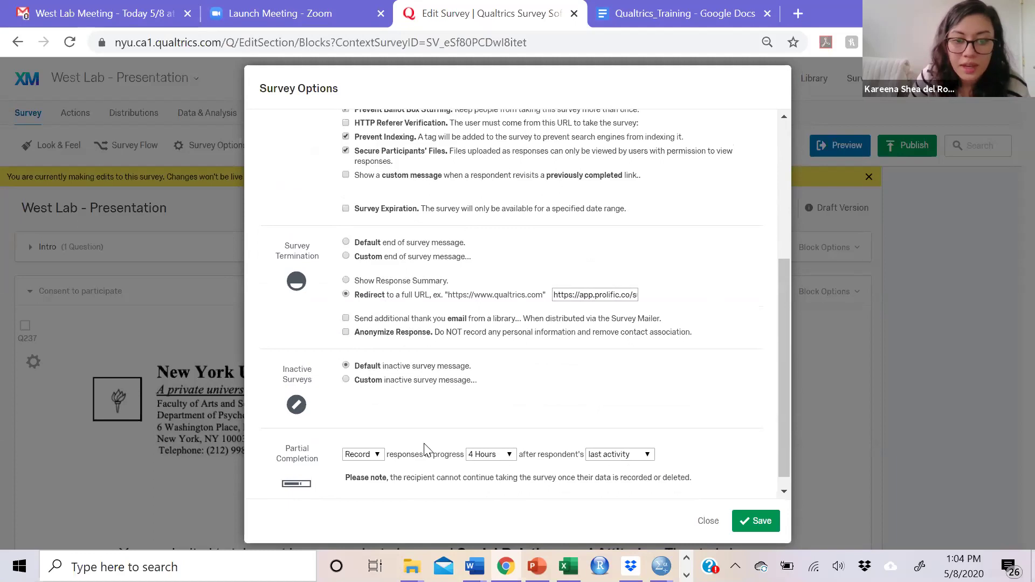
{"action": "left_click", "coordinate": [708, 521]}
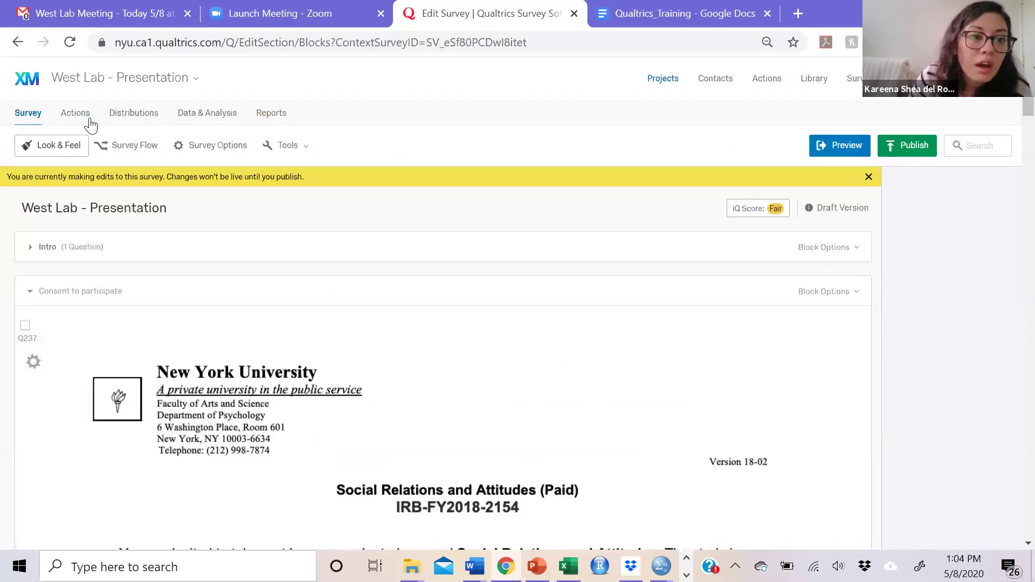
Customize the survey's anonymous distribution link with the link text "survey" and select the resulting linked word
{"action": "left_click", "coordinate": [121, 117]}
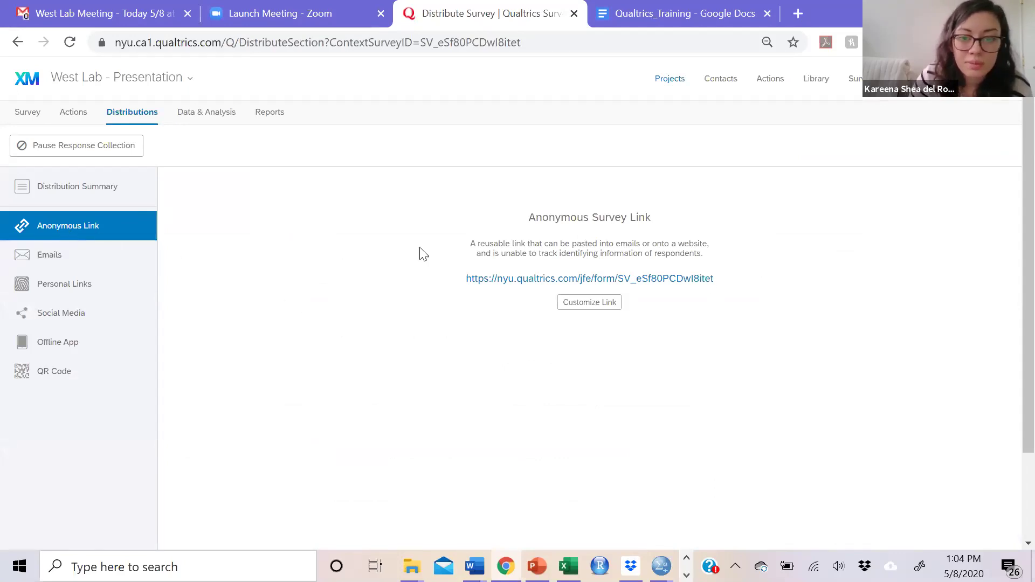
{"action": "left_click", "coordinate": [614, 306]}
{"action": "type", "text": "survey"}
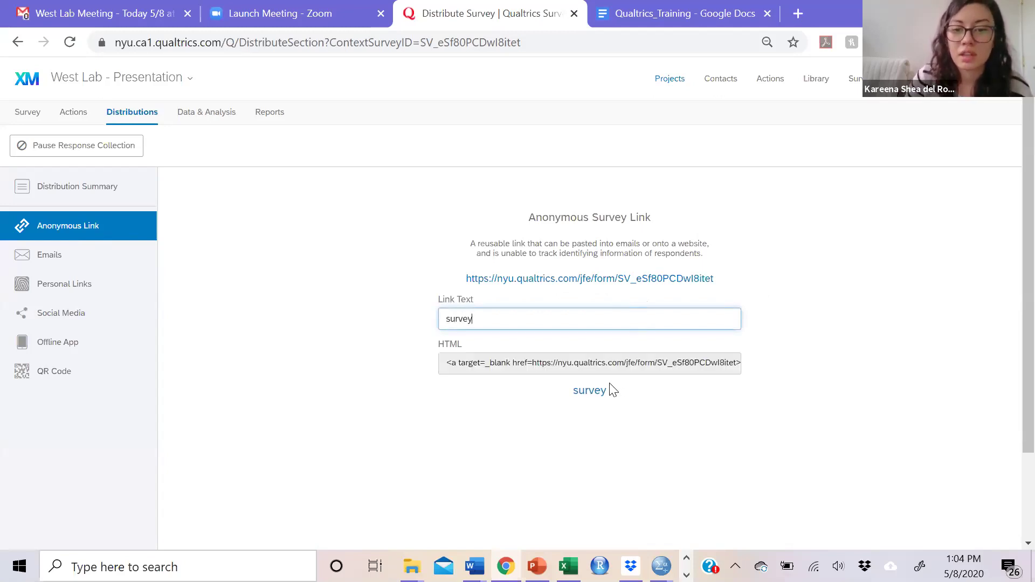
{"action": "left_click_drag", "start_coordinate": [613, 389], "coordinate": [571, 391]}
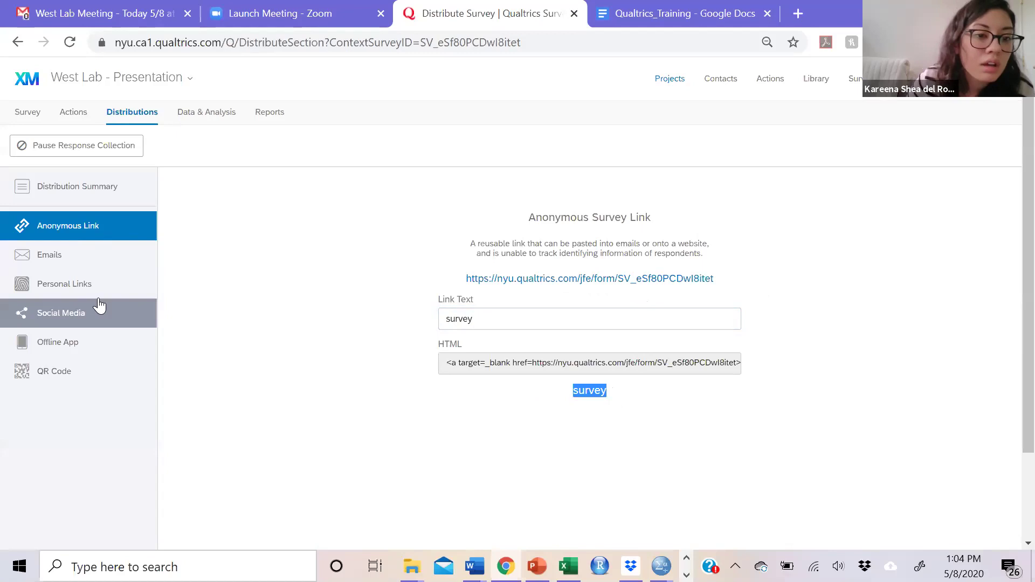
Start composing a survey distribution email, and view the blank new contact list form without creating a list
{"action": "left_click", "coordinate": [84, 258]}
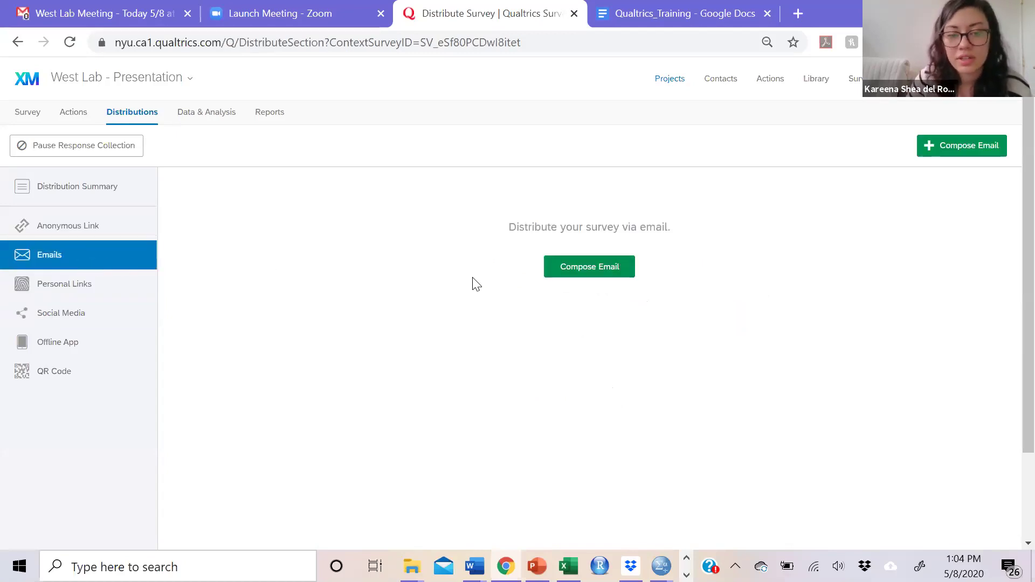
{"action": "left_click", "coordinate": [571, 272]}
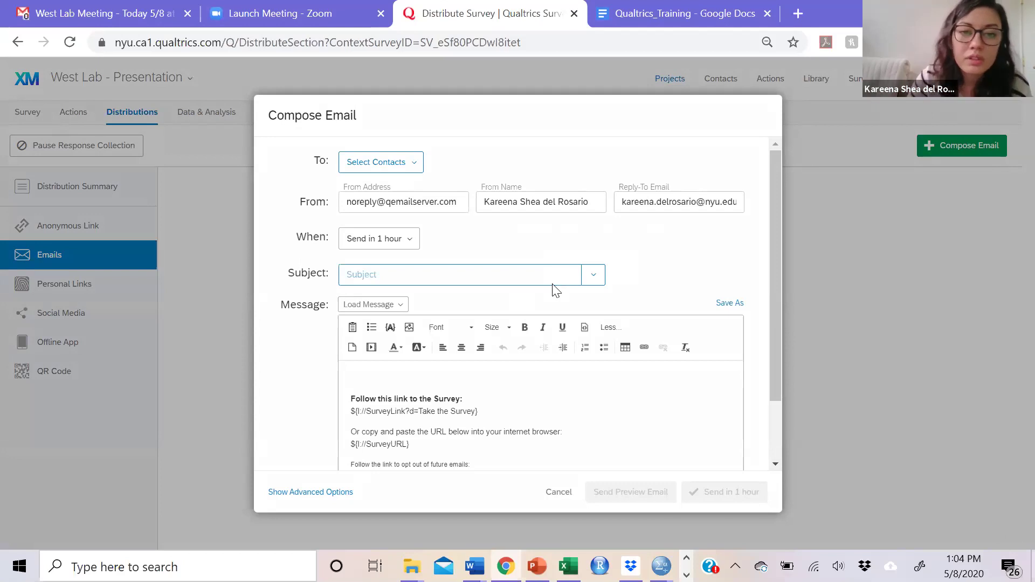
{"action": "left_click", "coordinate": [378, 167]}
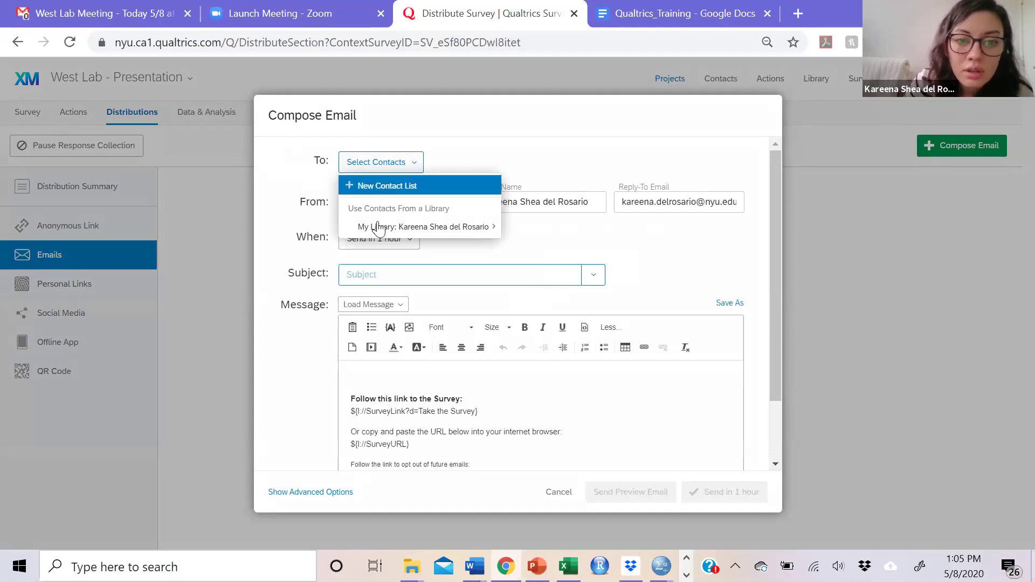
{"action": "mouse_move", "coordinate": [416, 231]}
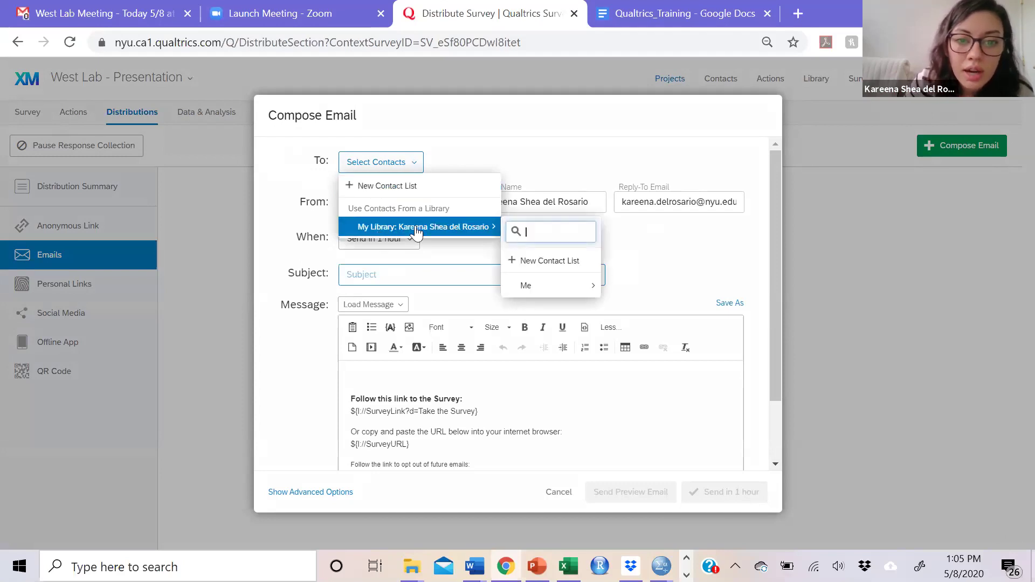
{"action": "left_click", "coordinate": [522, 269]}
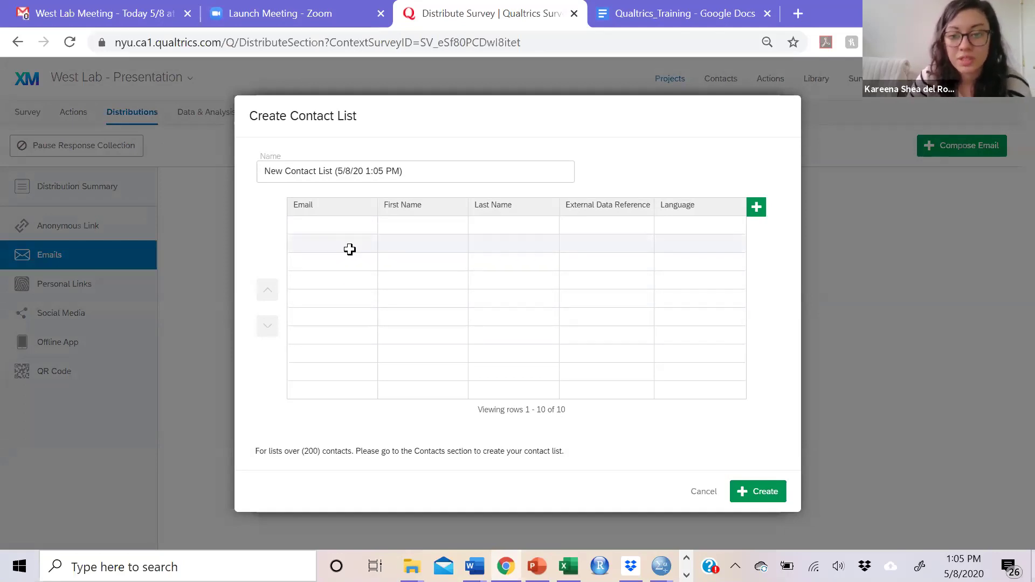
{"action": "key", "text": "Escape"}
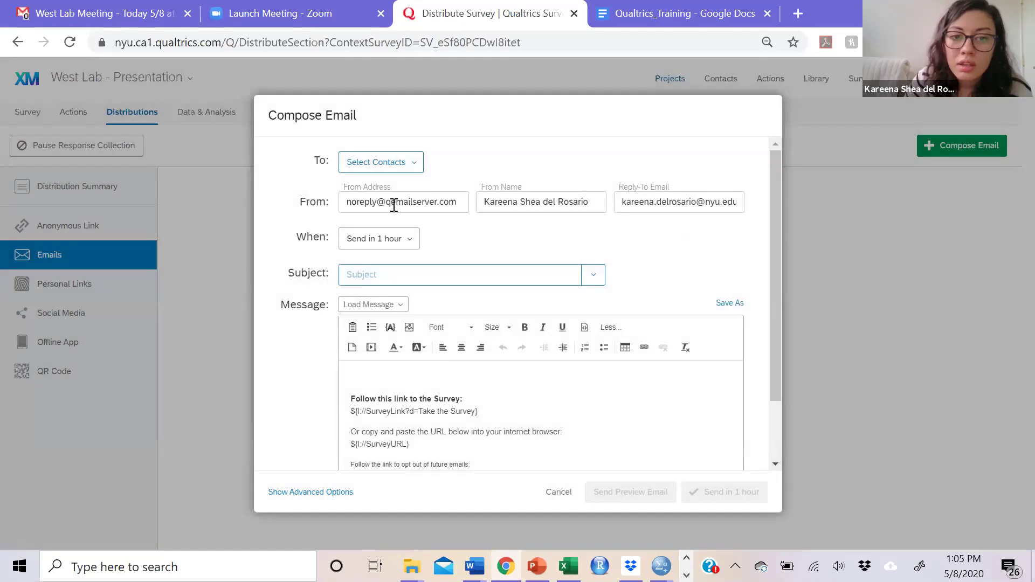
Address the email to the individual contact in the library's Me contact list
{"action": "left_click", "coordinate": [397, 162]}
{"action": "mouse_move", "coordinate": [465, 230]}
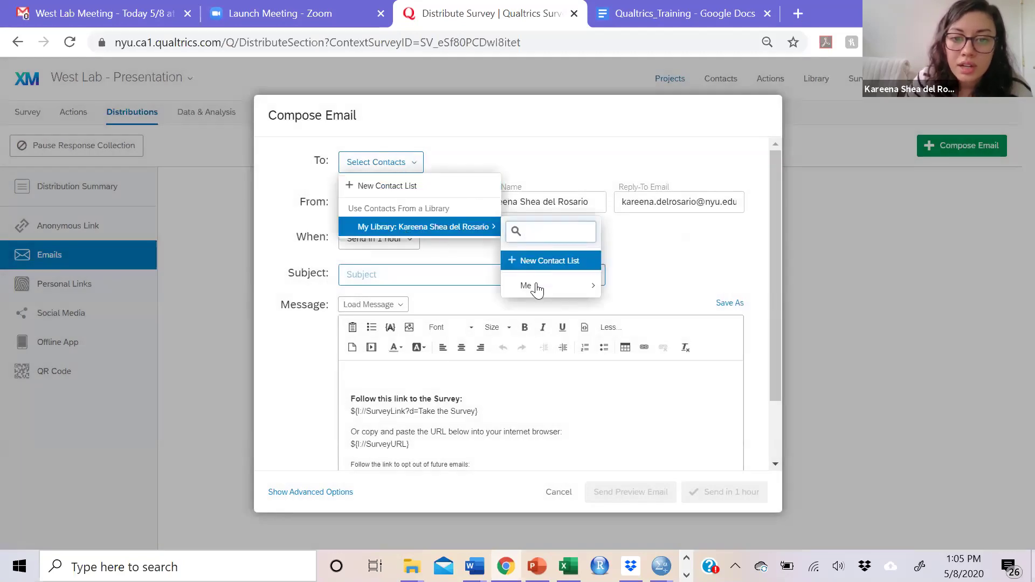
{"action": "mouse_move", "coordinate": [551, 287]}
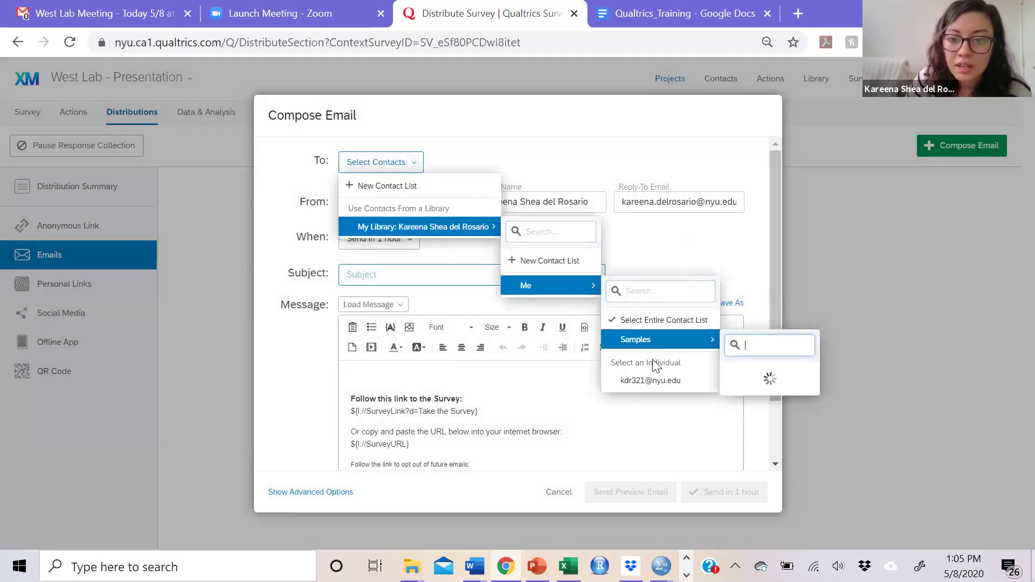
{"action": "left_click", "coordinate": [662, 382]}
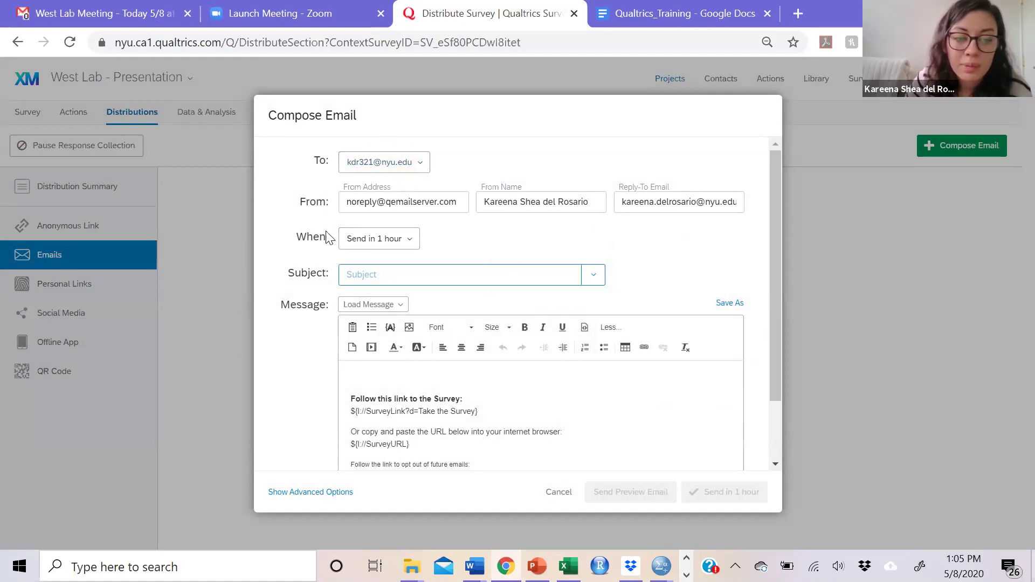
Schedule the email with a custom send time and add "here you go" above the survey link in the message
{"action": "left_click", "coordinate": [371, 243]}
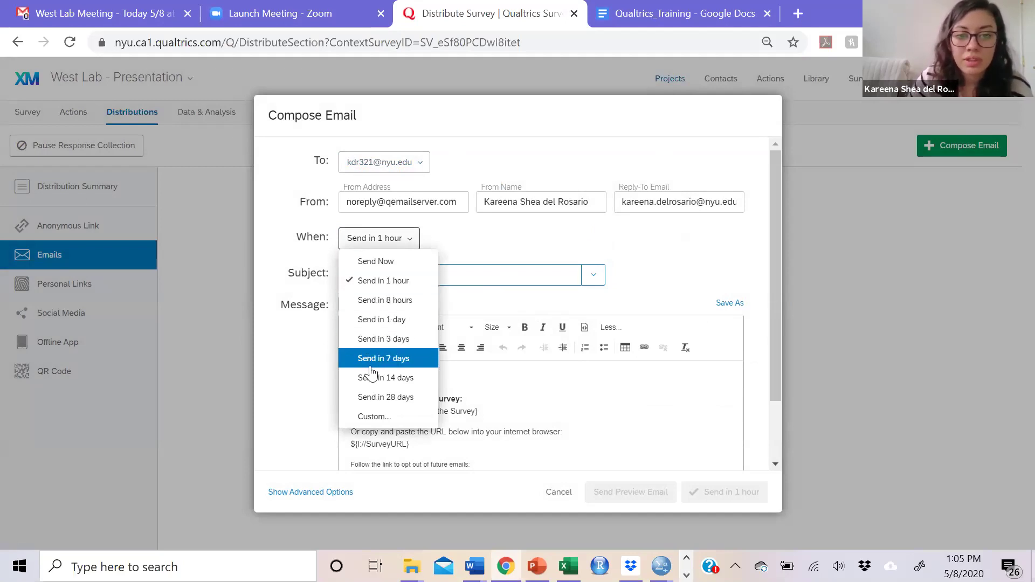
{"action": "left_click", "coordinate": [373, 423]}
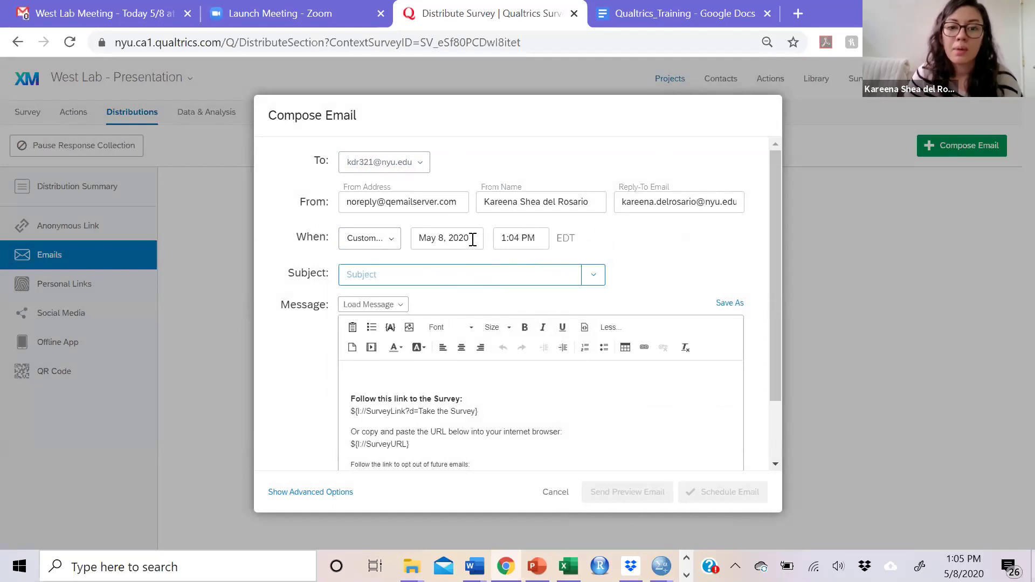
{"action": "left_click", "coordinate": [392, 375]}
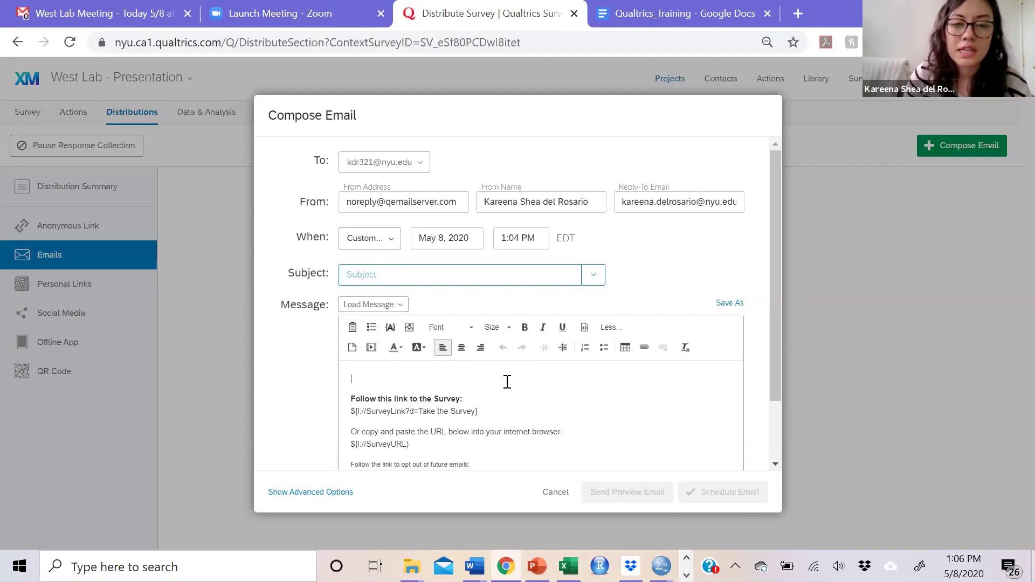
{"action": "scroll", "coordinate": [507, 381], "scroll_direction": "down", "scroll_amount": 2}
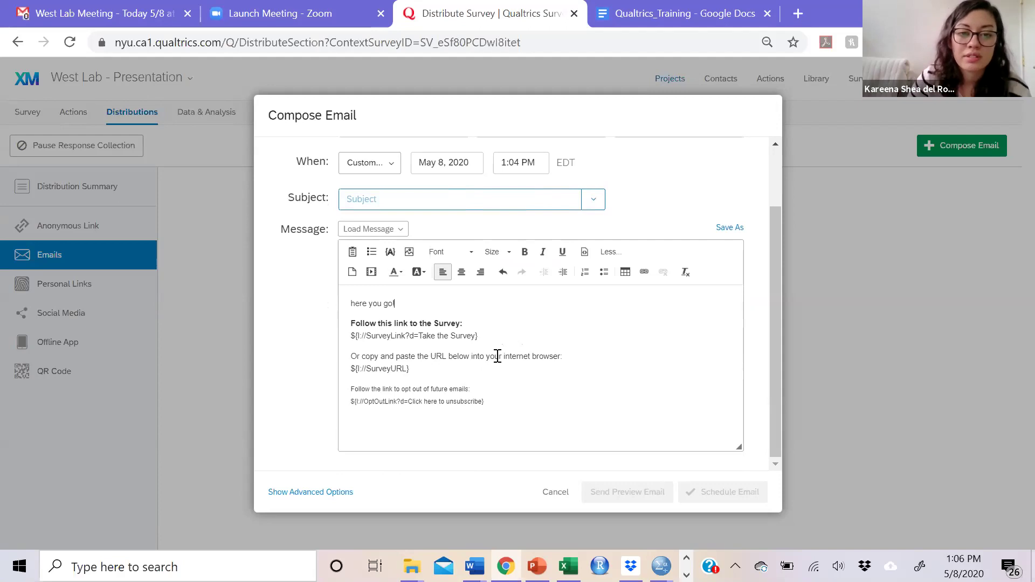
Save the email message to the personal library under the name "here"
{"action": "left_click", "coordinate": [740, 227]}
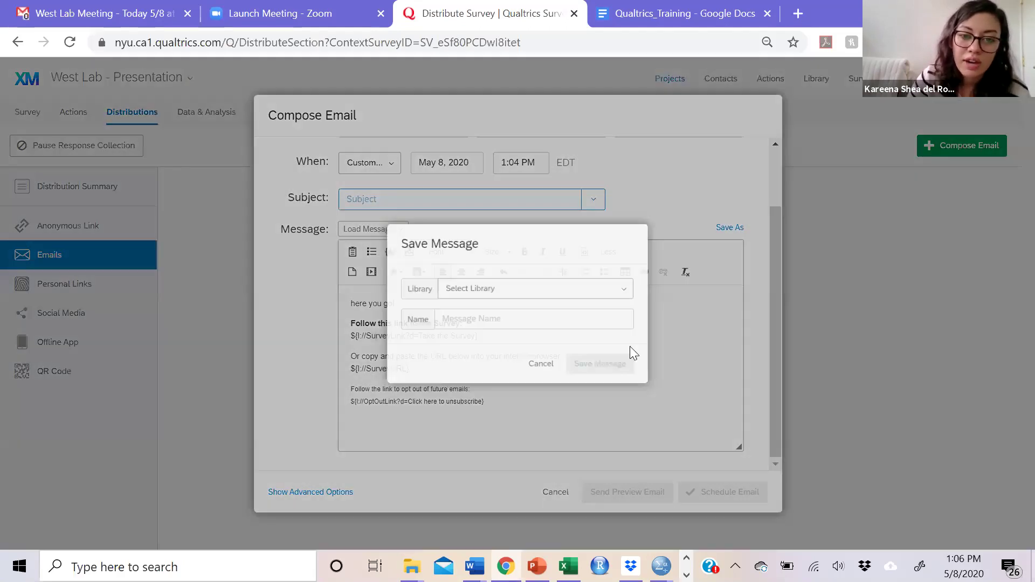
{"action": "left_click", "coordinate": [456, 320]}
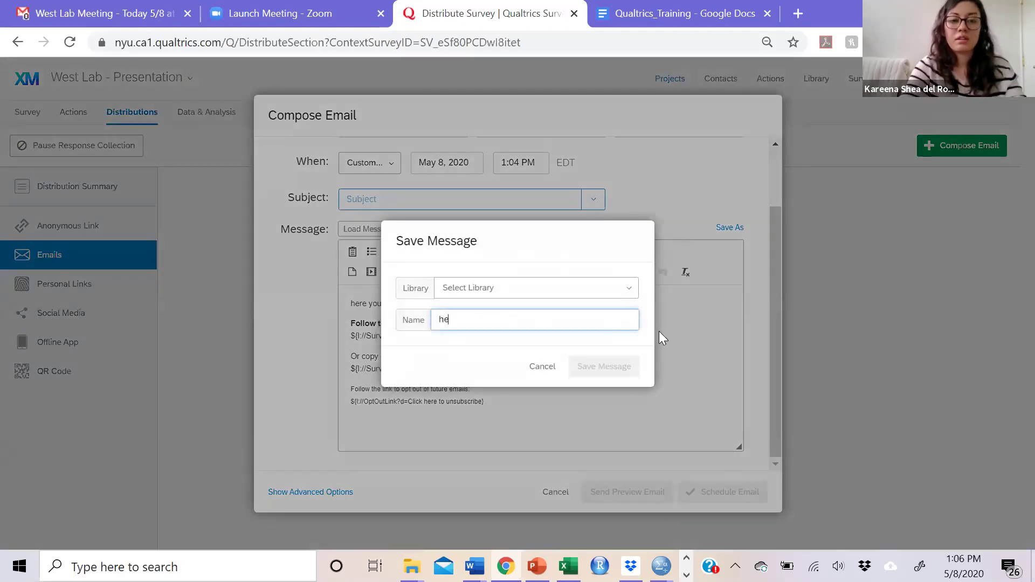
{"action": "left_click", "coordinate": [502, 294]}
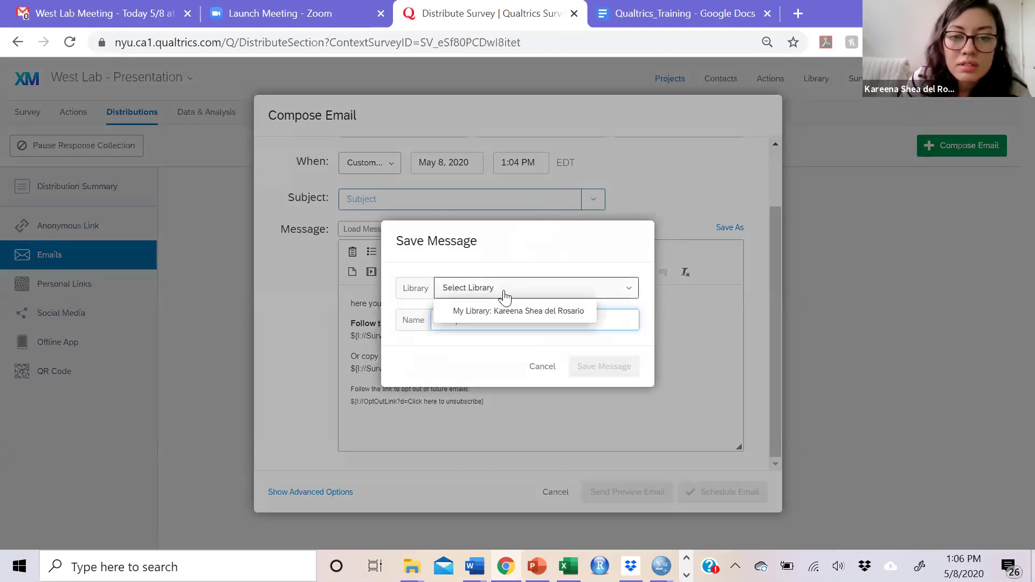
{"action": "left_click", "coordinate": [505, 311]}
{"action": "left_click", "coordinate": [587, 372]}
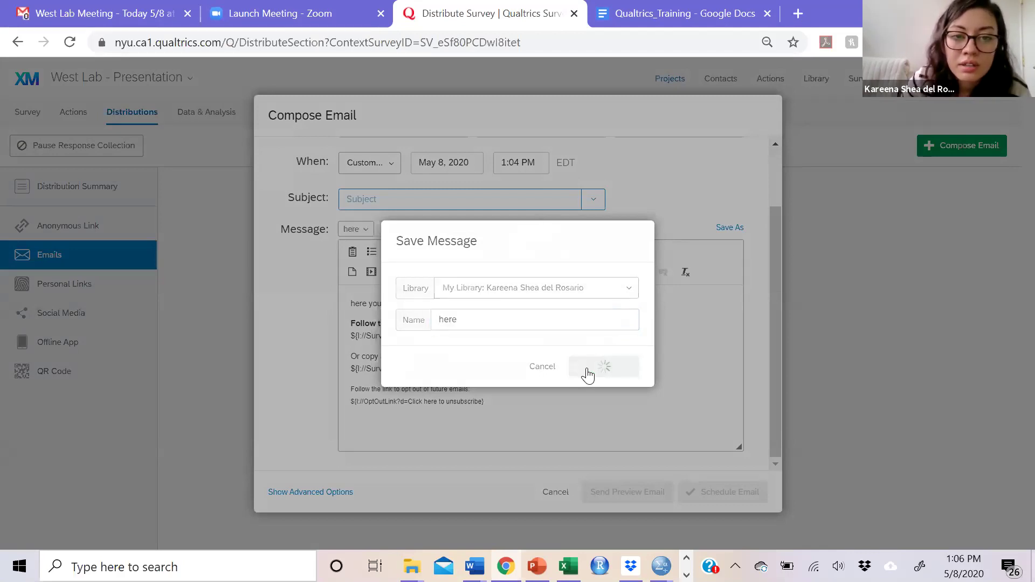
View the messages saved in the personal library, and discard the email draft to return to the survey editor
{"action": "left_click", "coordinate": [356, 229]}
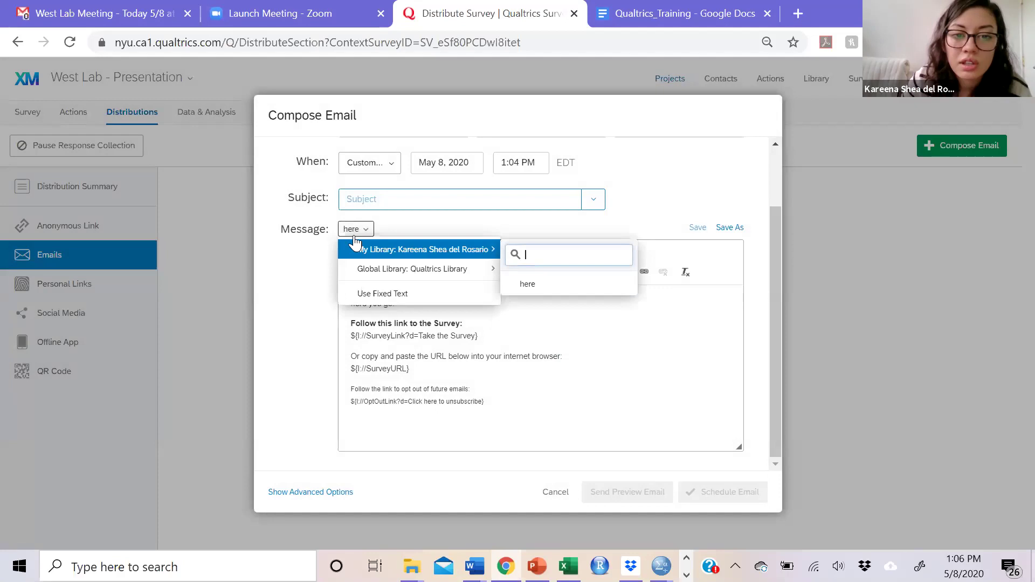
{"action": "left_click", "coordinate": [383, 236]}
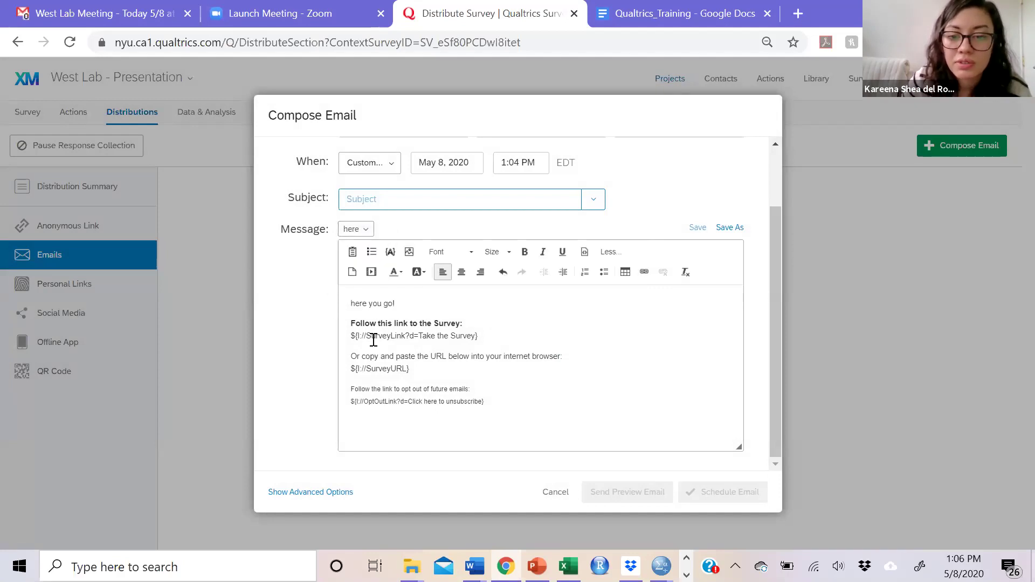
{"action": "left_click", "coordinate": [555, 492]}
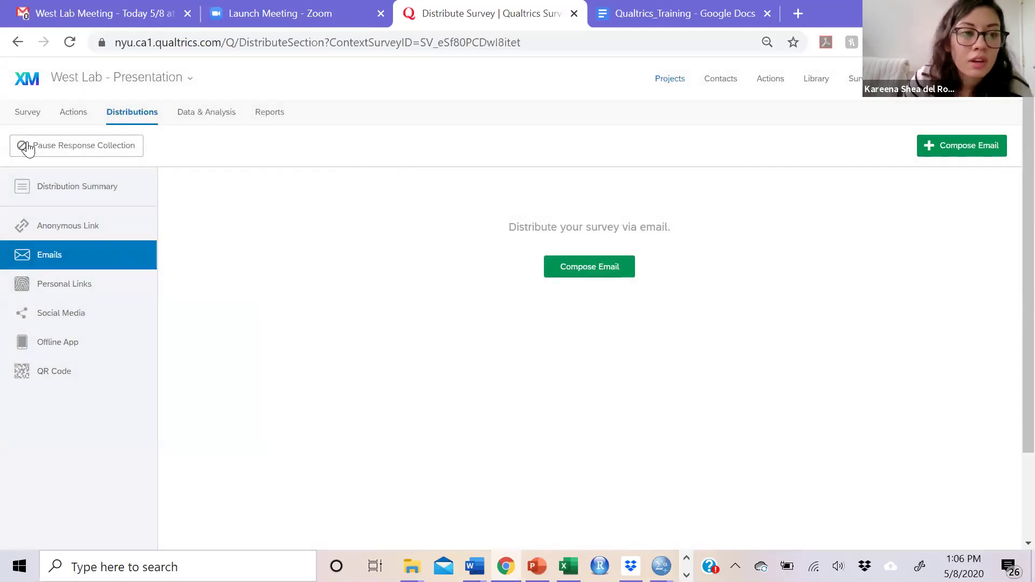
{"action": "left_click", "coordinate": [28, 113]}
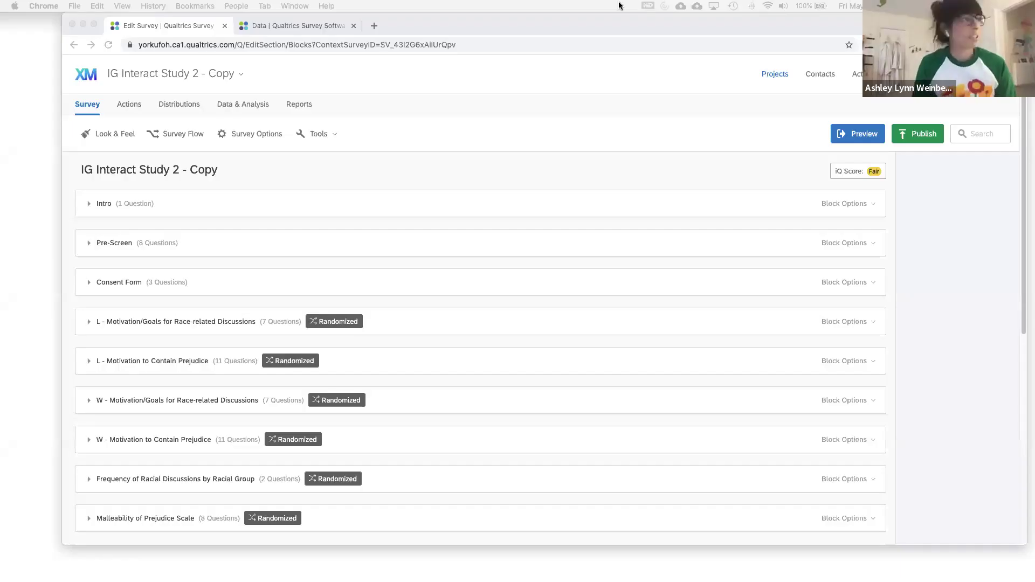
Open the Friend Discrimination - S2 survey for editing and expand its Incident_1 block
{"action": "left_click", "coordinate": [160, 172]}
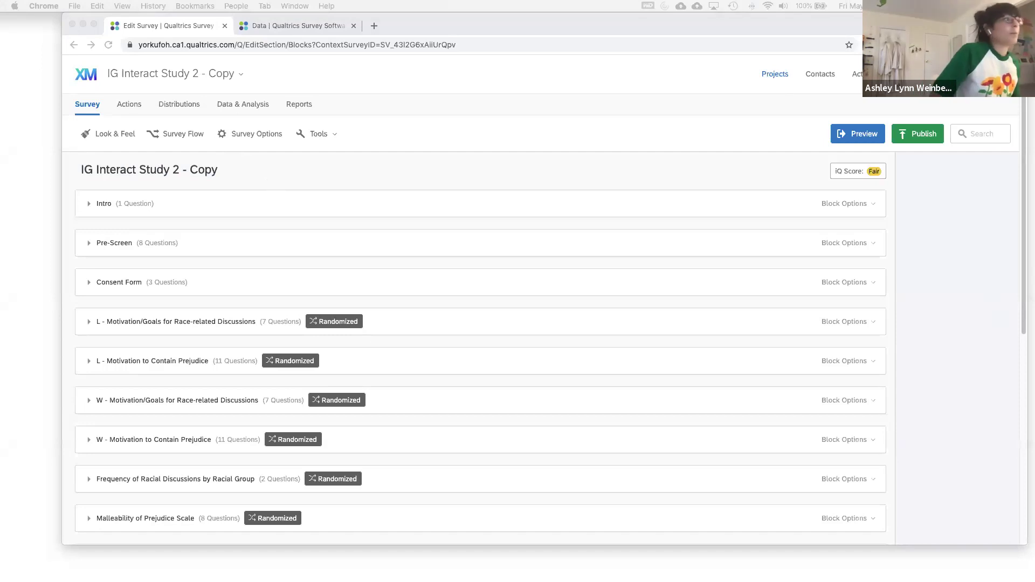
{"action": "left_click", "coordinate": [314, 25]}
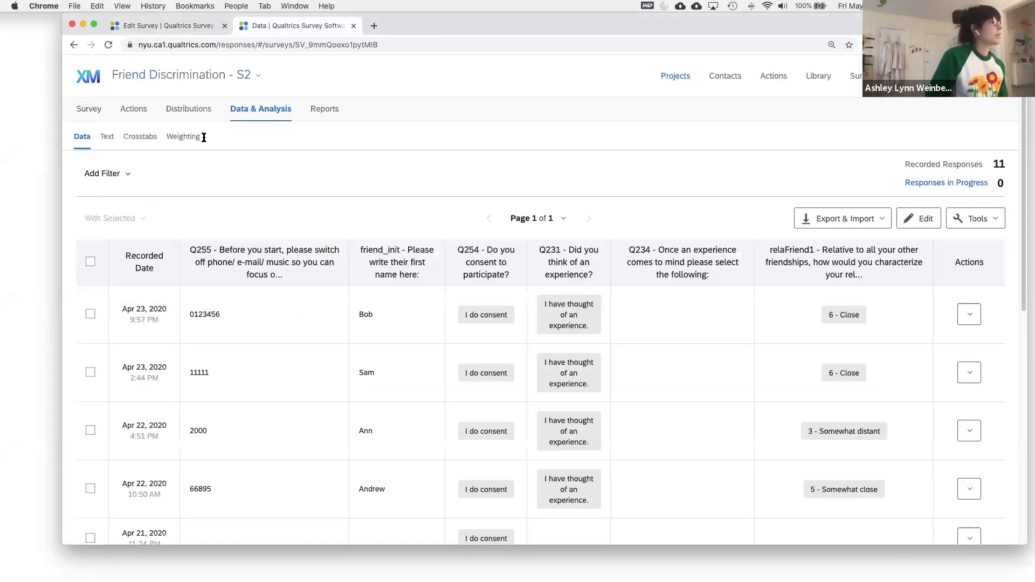
{"action": "left_click", "coordinate": [91, 111]}
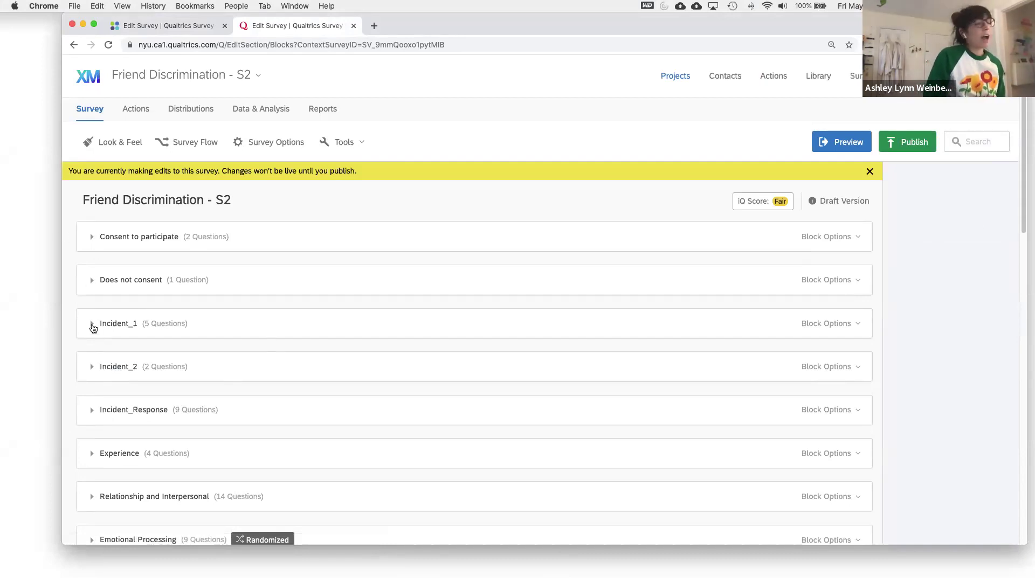
{"action": "left_click", "coordinate": [92, 325]}
Open the Prolific ID question's text in the Rich Content Editor, select all of it and view the font choices
{"action": "left_click", "coordinate": [312, 395]}
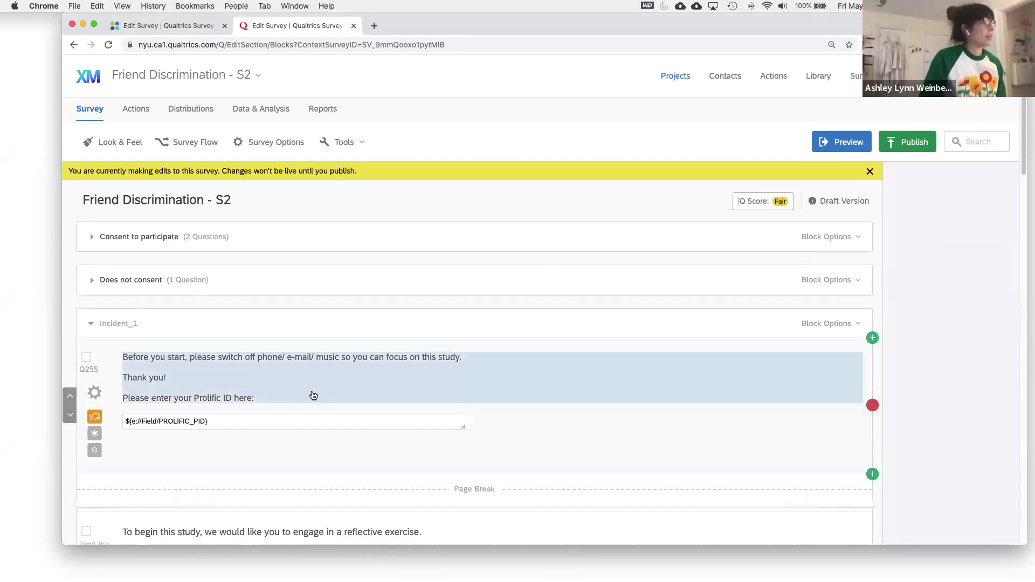
{"action": "scroll", "coordinate": [323, 377], "scroll_direction": "down", "scroll_amount": 2}
{"action": "left_click", "coordinate": [343, 345]}
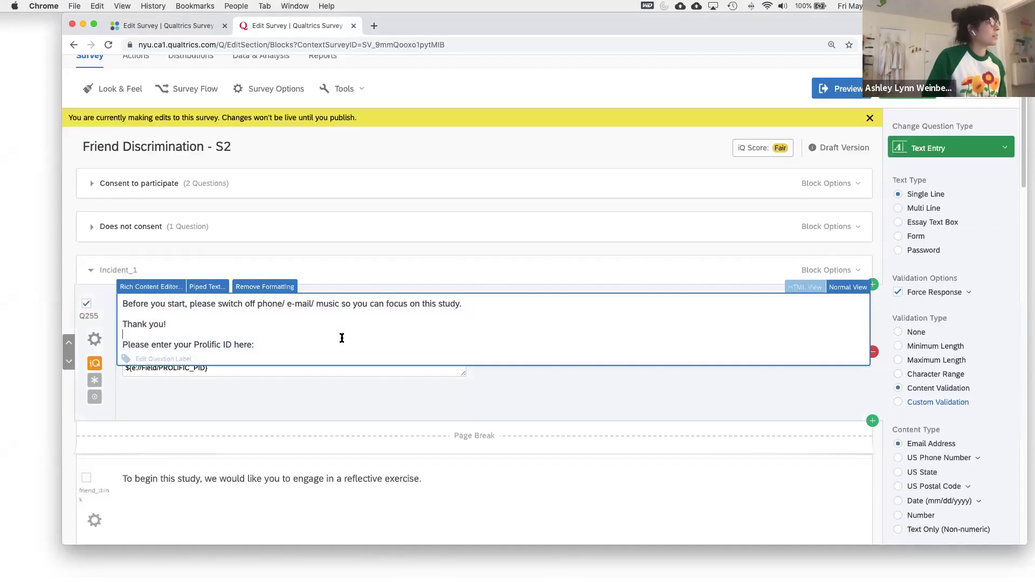
{"action": "left_click", "coordinate": [164, 293]}
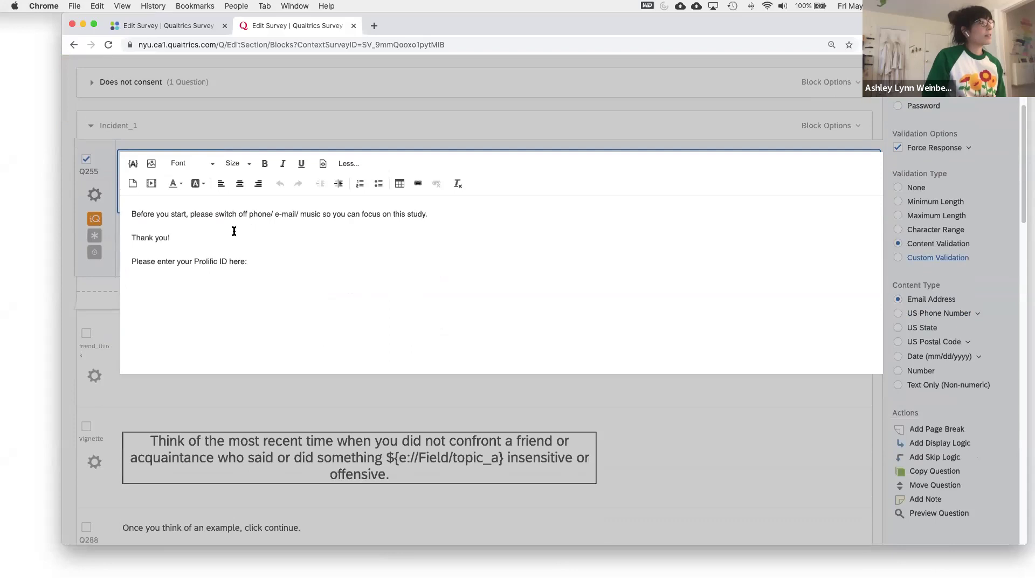
{"action": "left_click", "coordinate": [274, 268]}
{"action": "left_click_drag", "start_coordinate": [274, 268], "coordinate": [132, 215]}
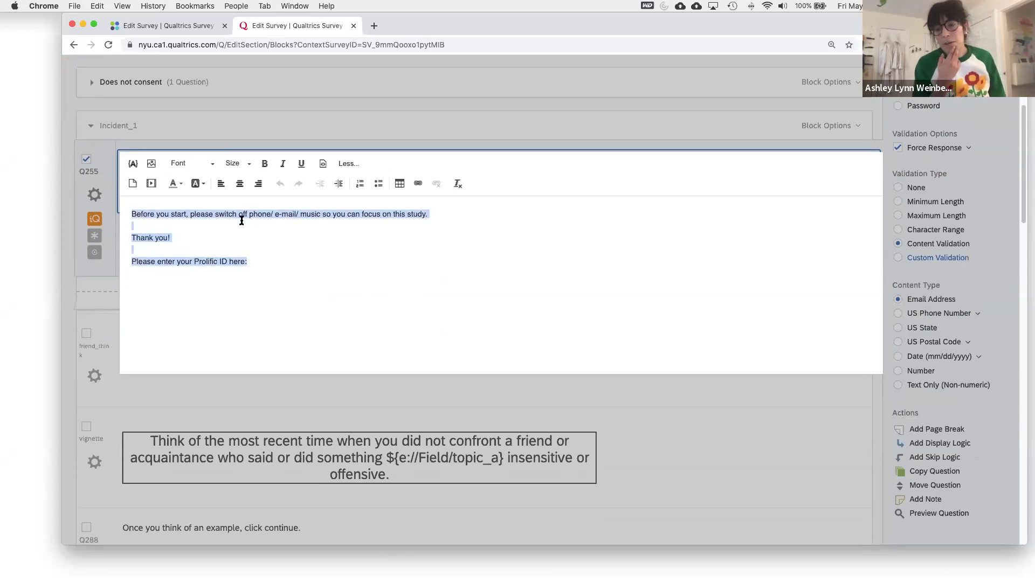
{"action": "left_click", "coordinate": [205, 168]}
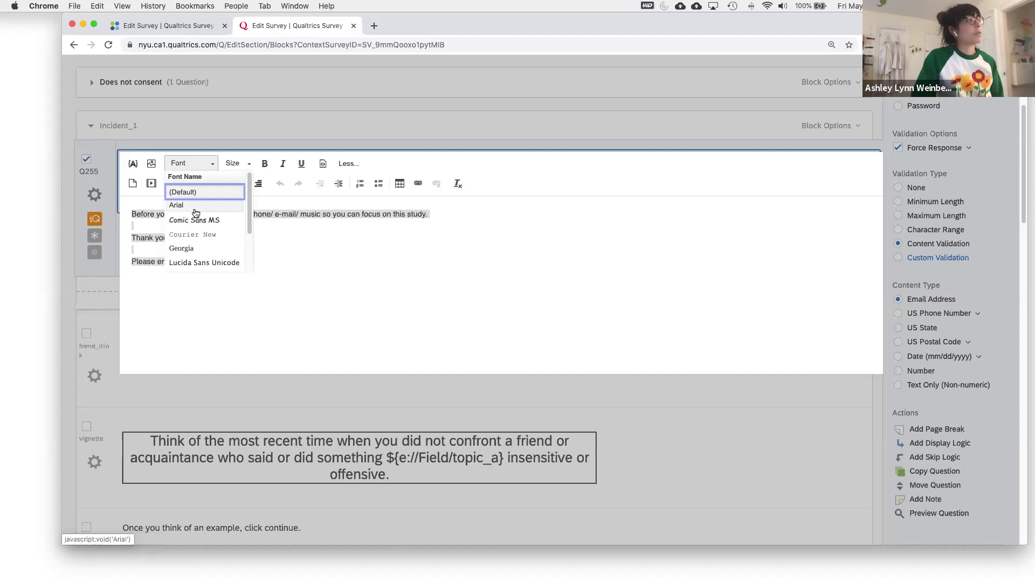
{"action": "left_click", "coordinate": [500, 262]}
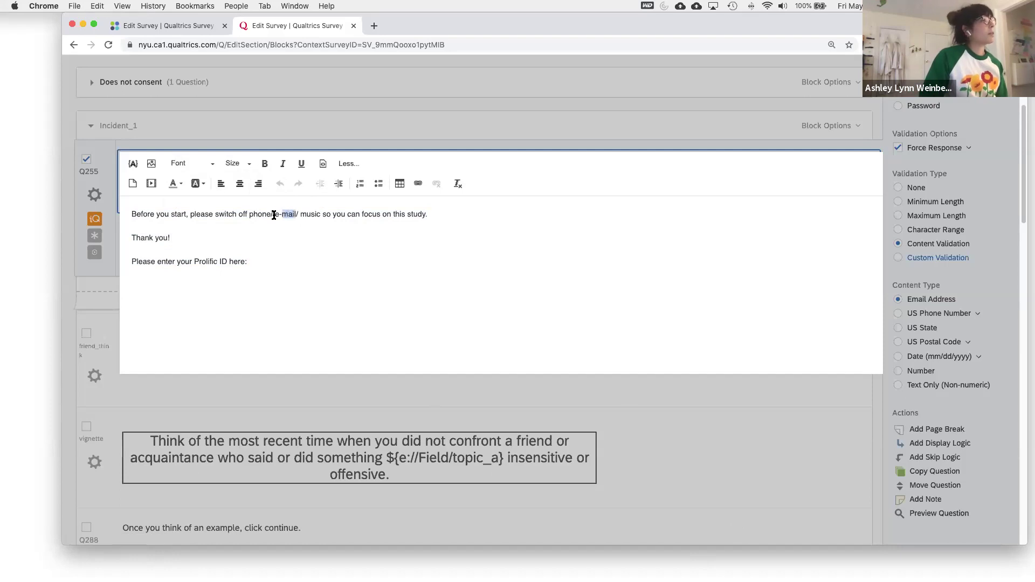
Try centring the line "Please enter your Prolific ID here:", return it to left alignment and close the editor
{"action": "left_click_drag", "start_coordinate": [295, 214], "coordinate": [275, 214]}
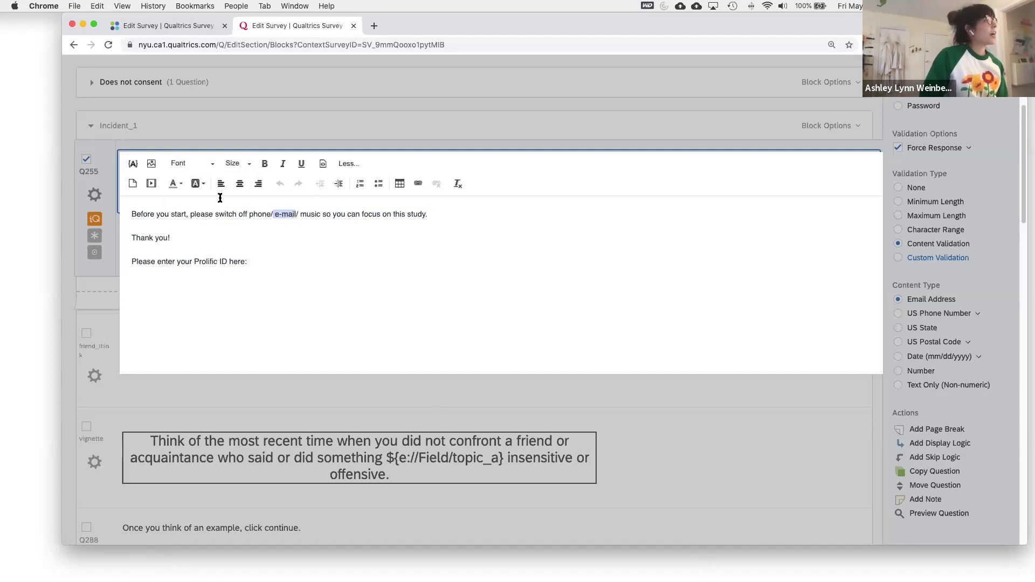
{"action": "left_click_drag", "start_coordinate": [279, 277], "coordinate": [146, 250]}
{"action": "left_click", "coordinate": [245, 189]}
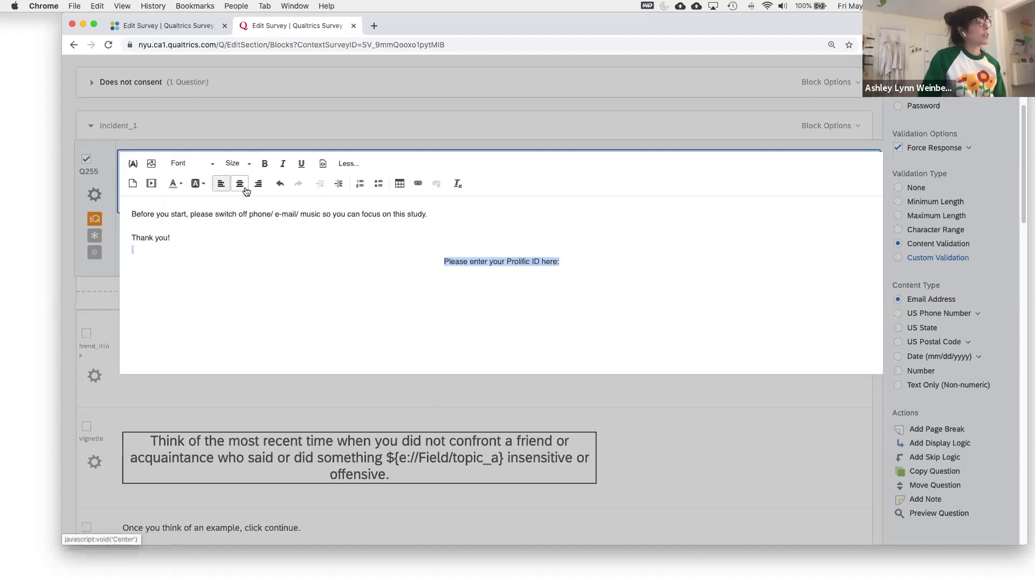
{"action": "left_click", "coordinate": [221, 184]}
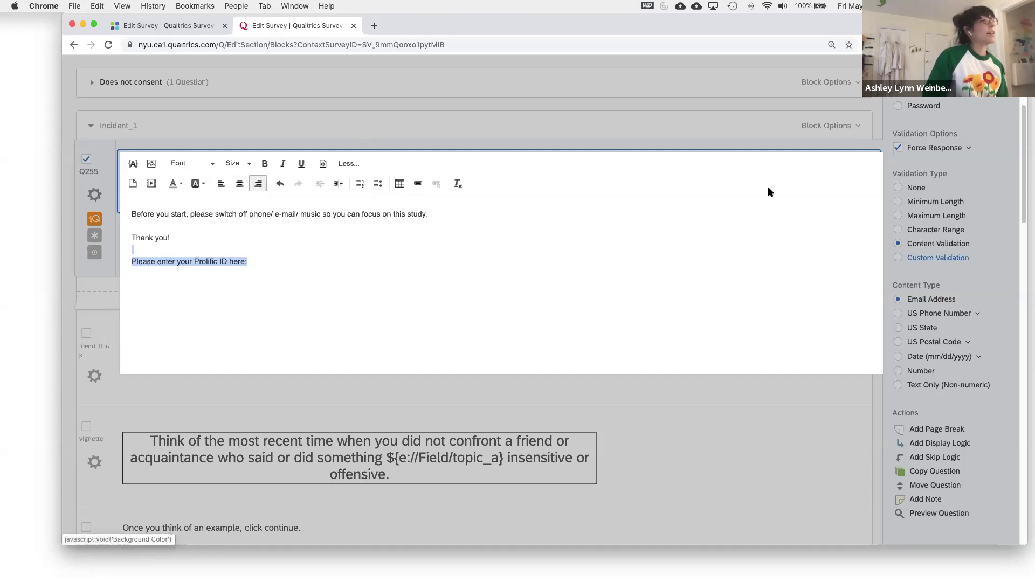
{"action": "left_click", "coordinate": [698, 427]}
Open the vignette question in the Rich Content Editor and view the link insertion dialog without adding a link
{"action": "left_click", "coordinate": [547, 451]}
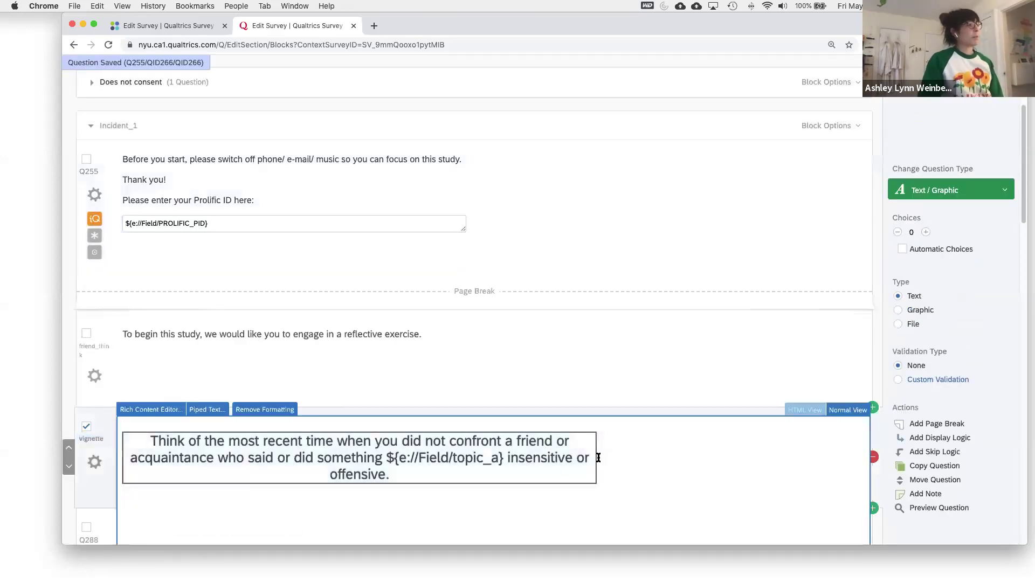
{"action": "left_click", "coordinate": [151, 393]}
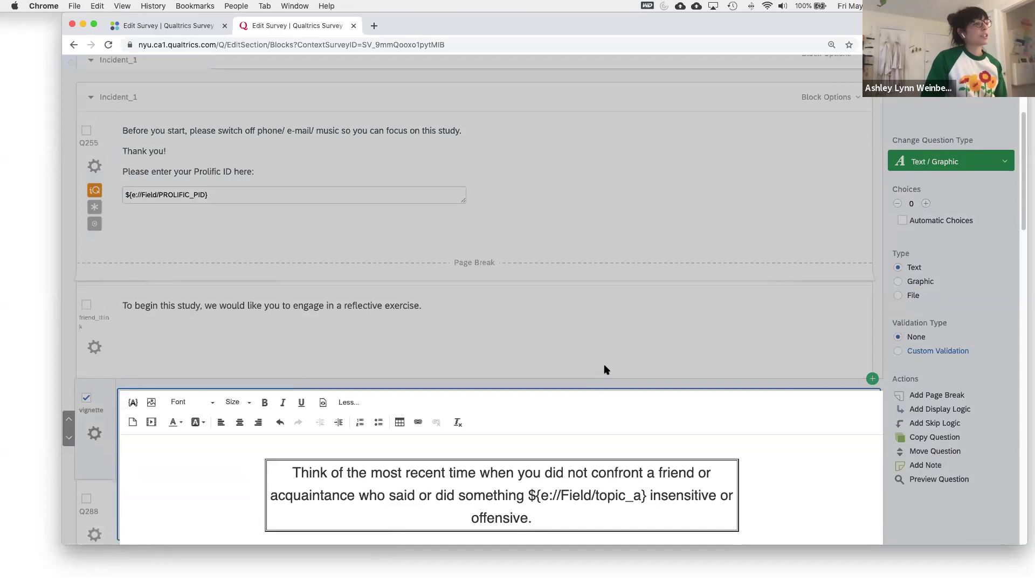
{"action": "left_click", "coordinate": [690, 319]}
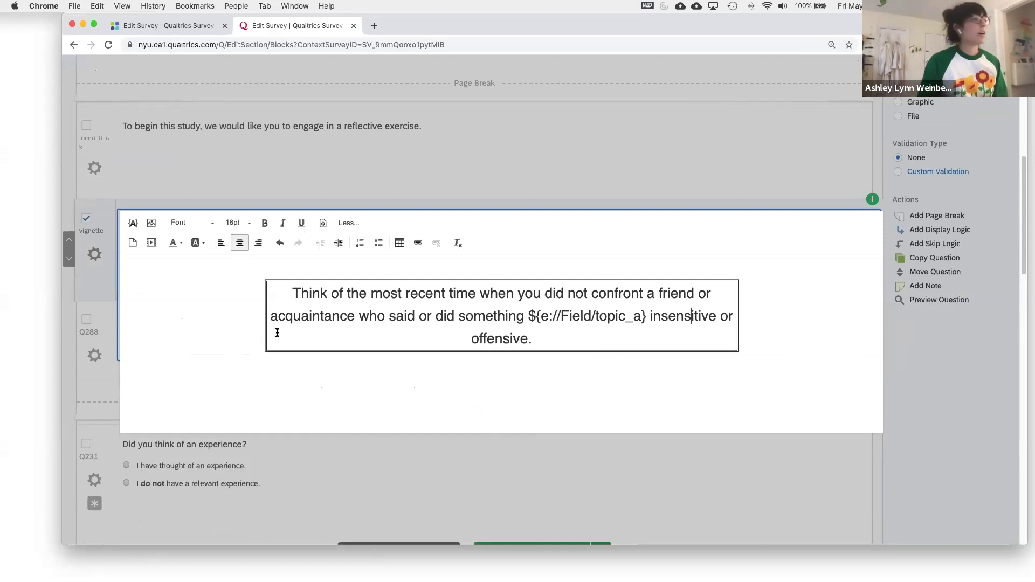
{"action": "left_click", "coordinate": [418, 243]}
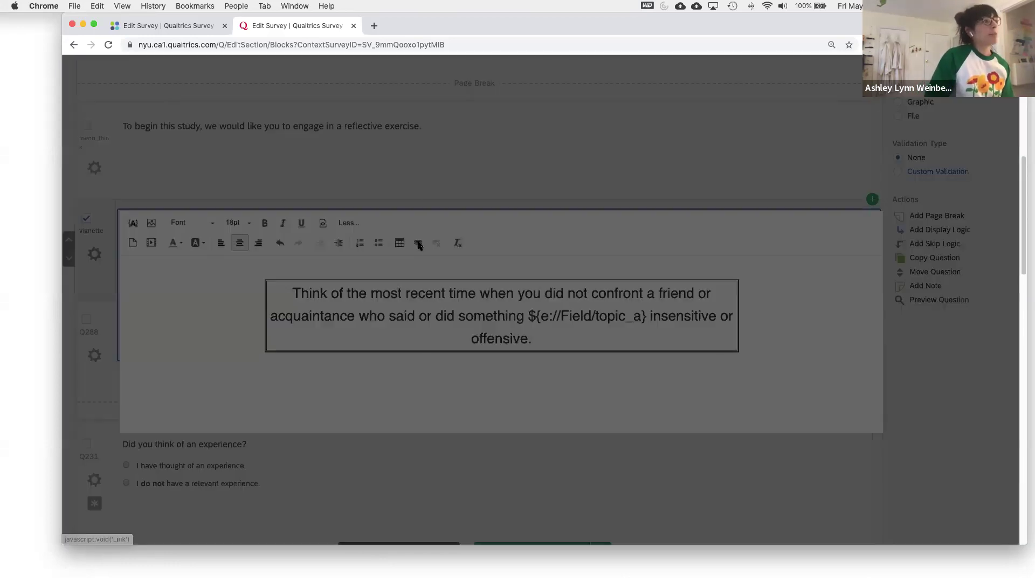
{"action": "left_click", "coordinate": [646, 203]}
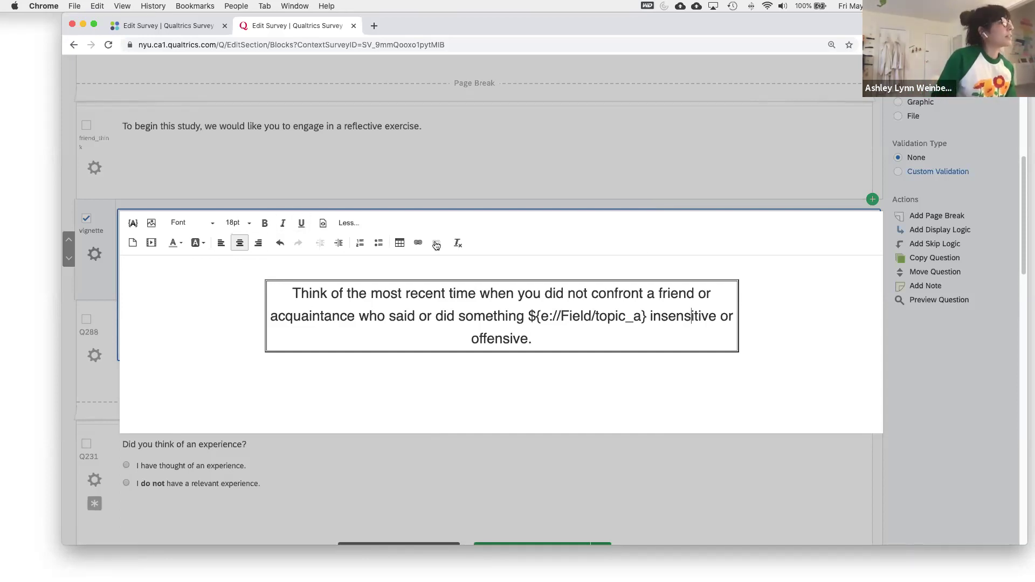
View the library graphics that can be inserted into the vignette question, and close the editor without inserting any
{"action": "left_click", "coordinate": [201, 292]}
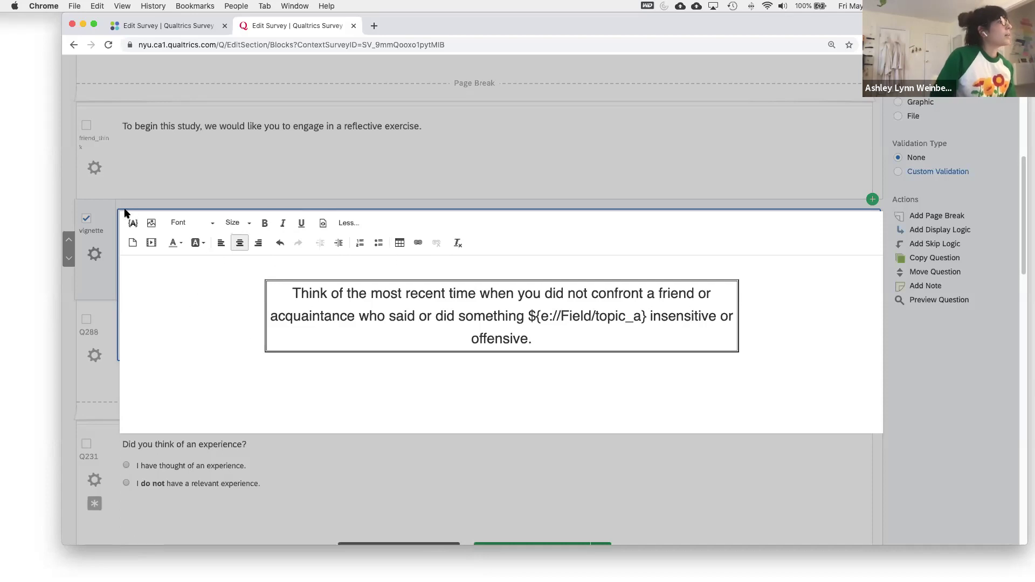
{"action": "left_click", "coordinate": [151, 225]}
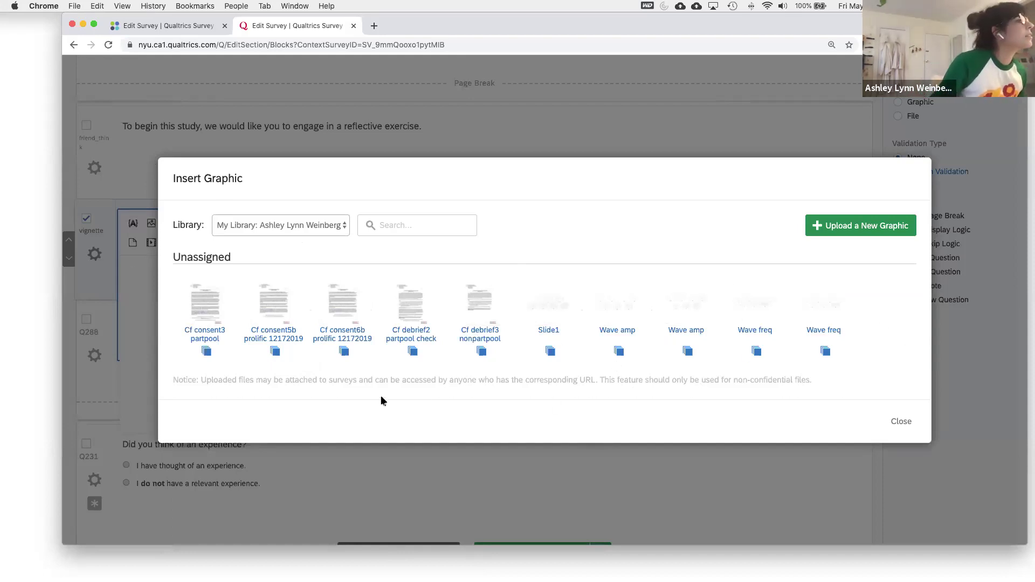
{"action": "left_click", "coordinate": [902, 423]}
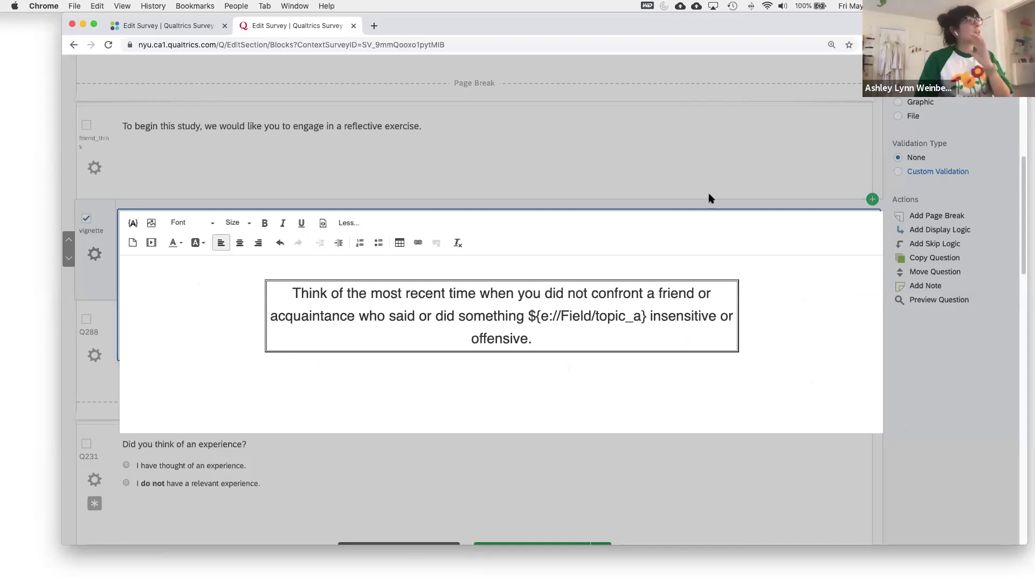
{"action": "left_click", "coordinate": [556, 485]}
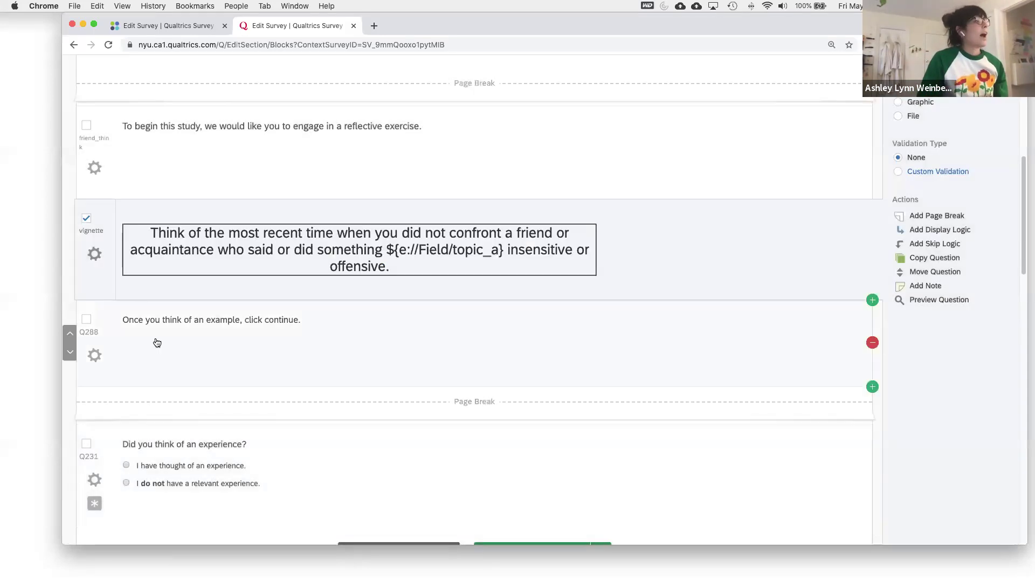
{"action": "left_click", "coordinate": [674, 268]}
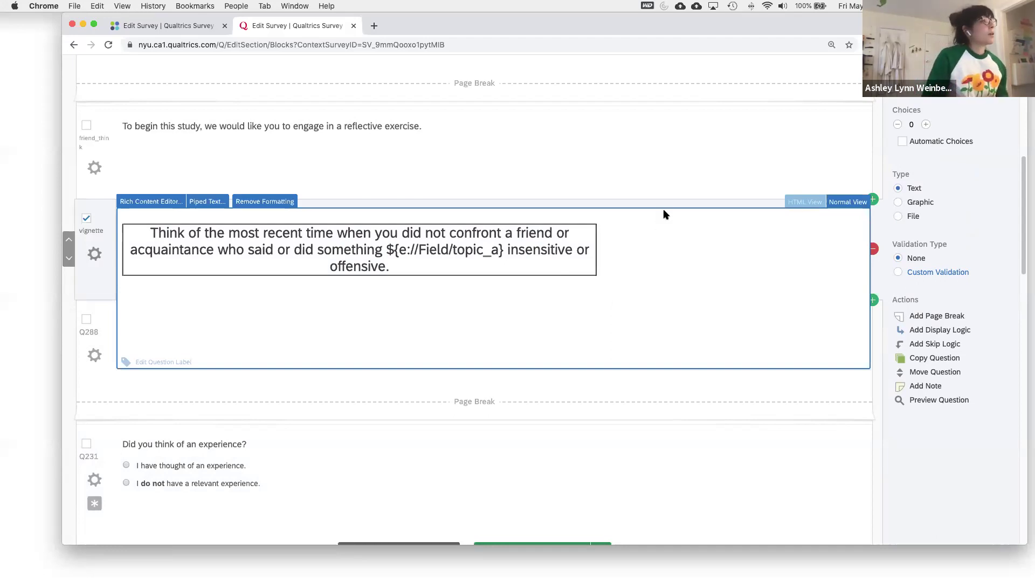
{"action": "left_click", "coordinate": [771, 390]}
{"action": "left_click", "coordinate": [643, 249]}
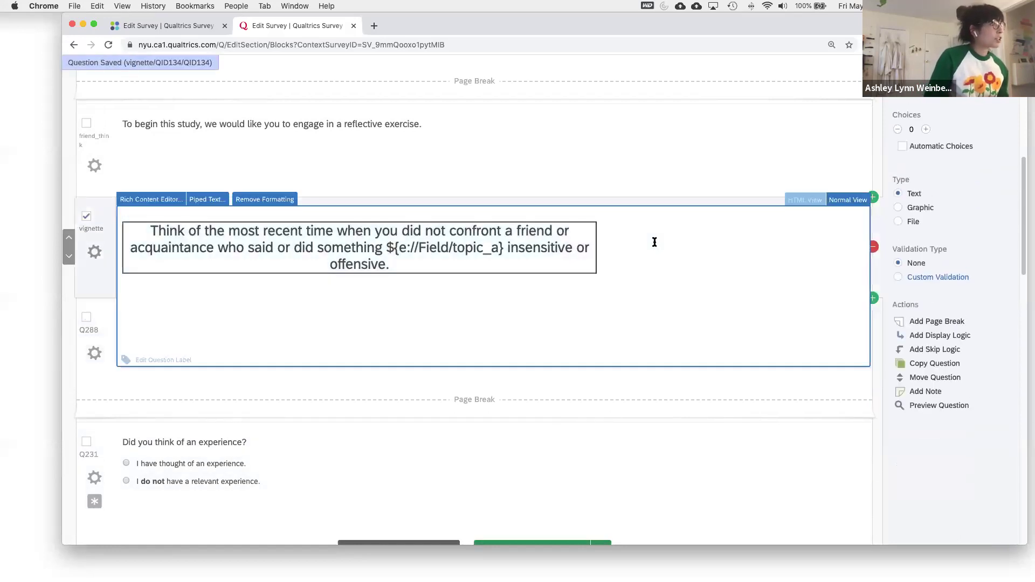
{"action": "left_click", "coordinate": [616, 461]}
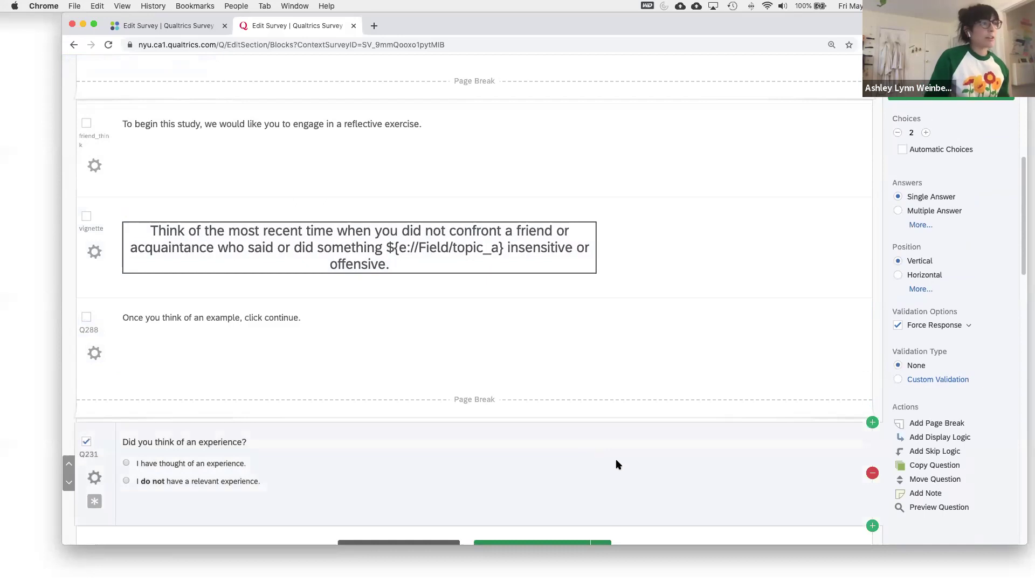
Open the friend_think question label for editing in the Incident_1 block
{"action": "scroll", "coordinate": [618, 465], "scroll_direction": "up", "scroll_amount": 1}
{"action": "scroll", "coordinate": [616, 462], "scroll_direction": "down", "scroll_amount": 1}
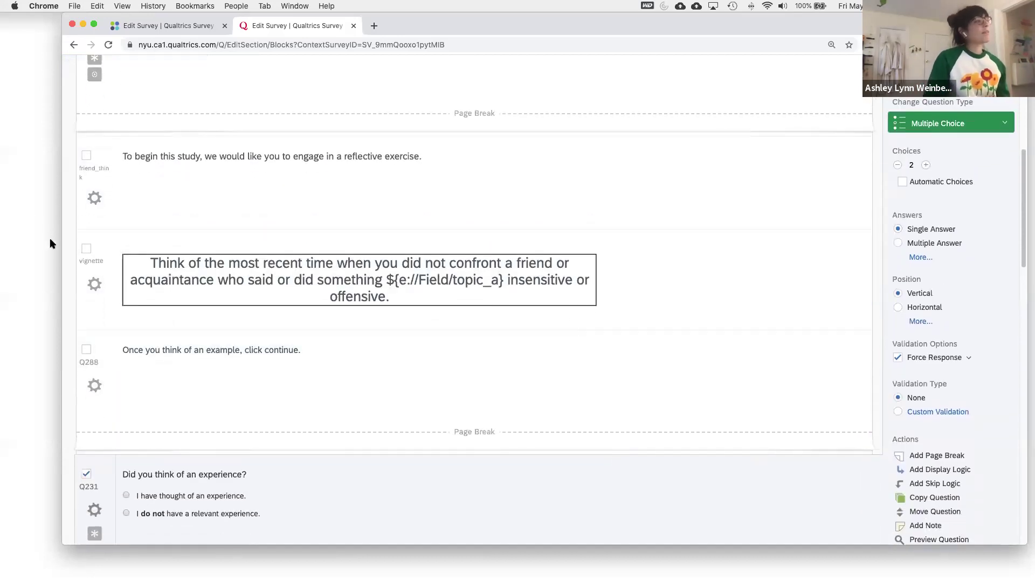
{"action": "scroll", "coordinate": [123, 321], "scroll_direction": "down", "scroll_amount": 2}
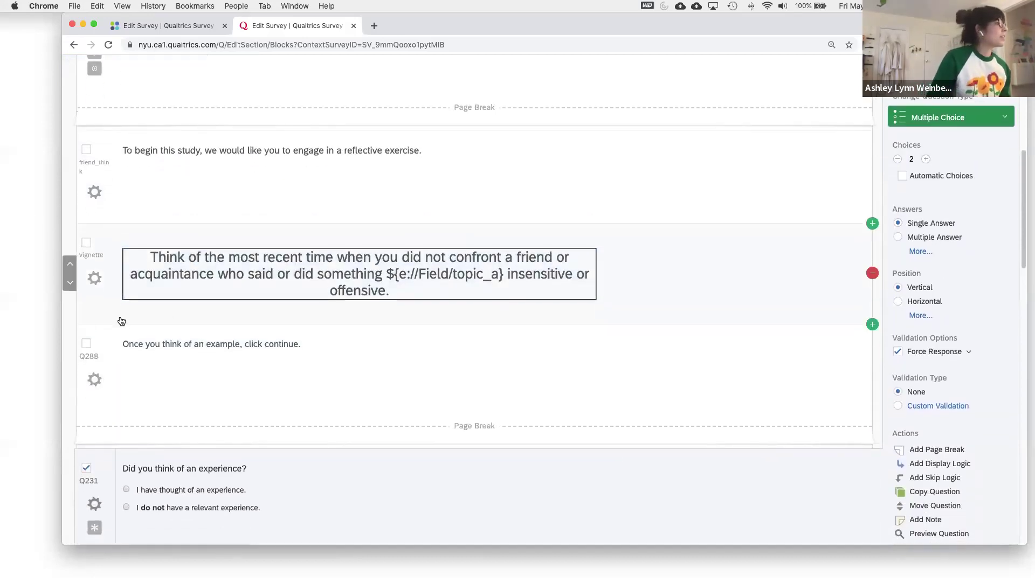
{"action": "scroll", "coordinate": [123, 321], "scroll_direction": "up", "scroll_amount": 5}
{"action": "left_click", "coordinate": [103, 305]}
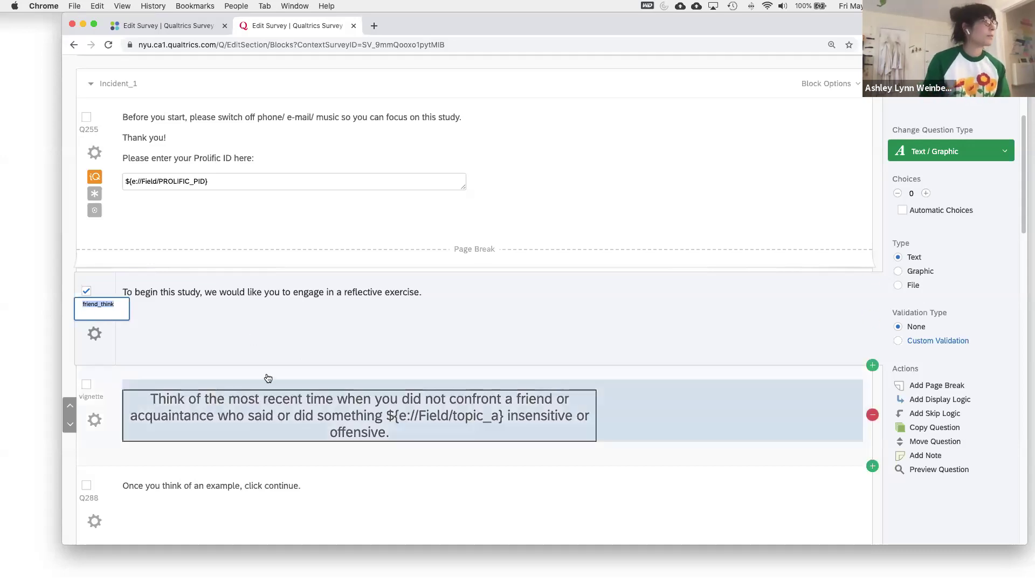
Leave the friend_think label as it is, and view the list of tools available for the survey
{"action": "left_click", "coordinate": [264, 339]}
{"action": "scroll", "coordinate": [642, 449], "scroll_direction": "down", "scroll_amount": 6}
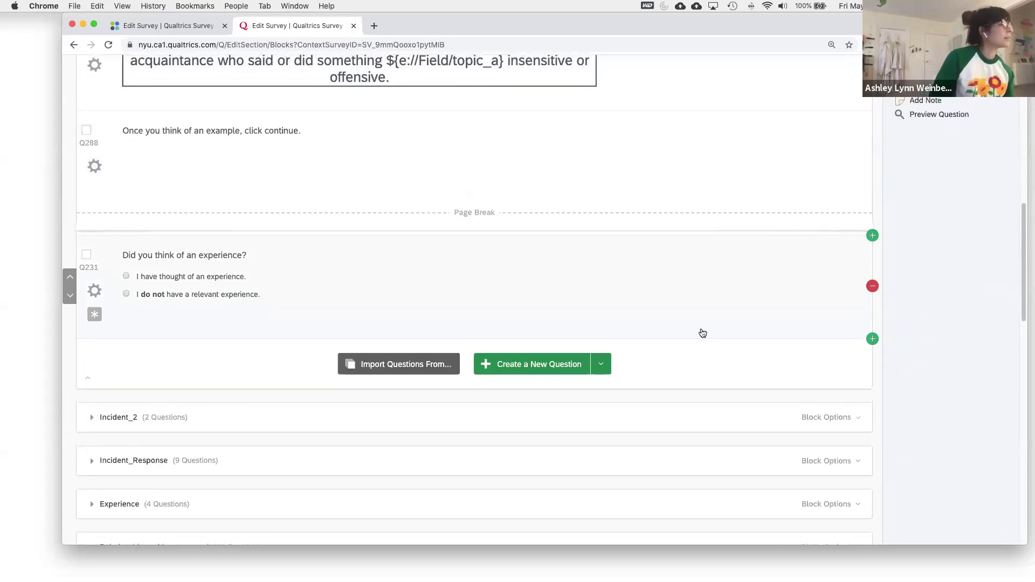
{"action": "scroll", "coordinate": [702, 333], "scroll_direction": "up", "scroll_amount": 5}
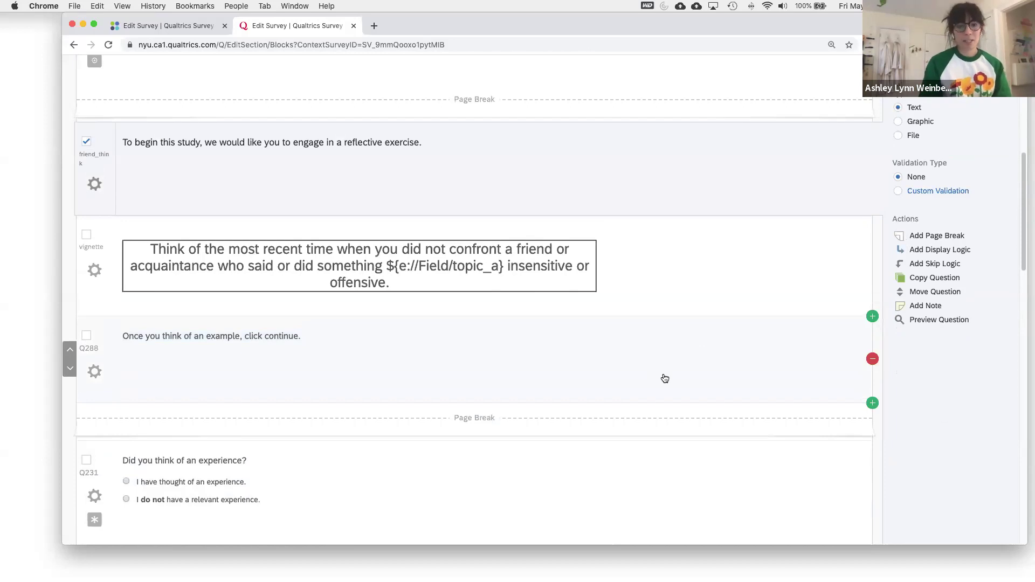
{"action": "scroll", "coordinate": [753, 328], "scroll_direction": "up", "scroll_amount": 8}
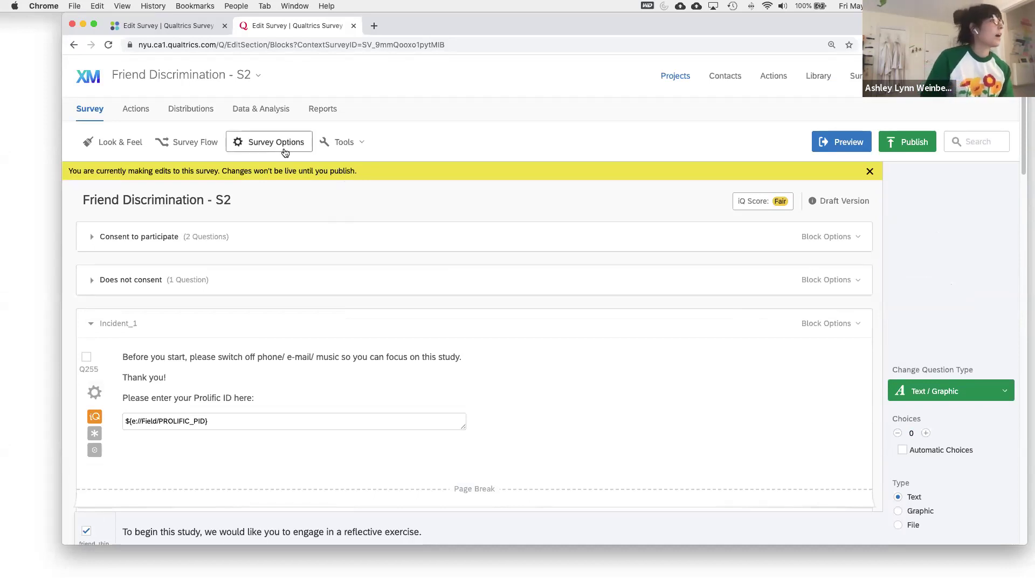
{"action": "left_click", "coordinate": [361, 148]}
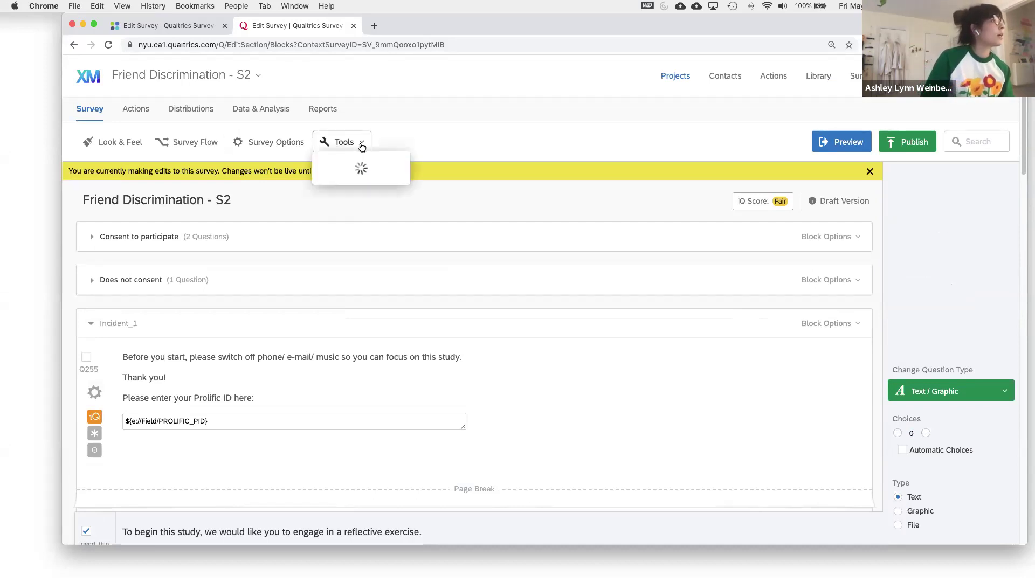
{"action": "mouse_move", "coordinate": [391, 394]}
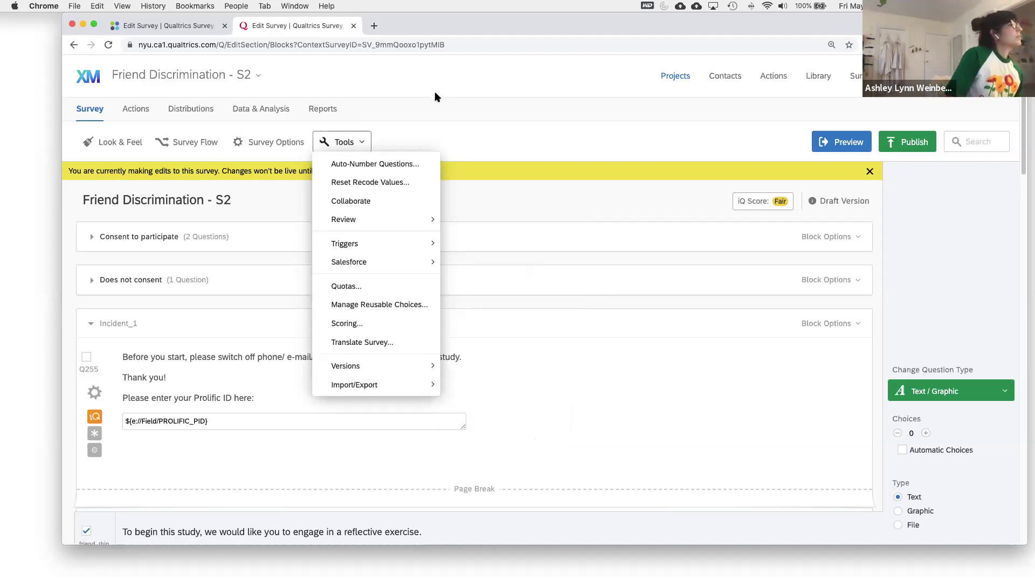
{"action": "left_click", "coordinate": [440, 129]}
Open the survey's response data, view the CSV export settings with choice text selected, and close the export without downloading
{"action": "left_click", "coordinate": [264, 110]}
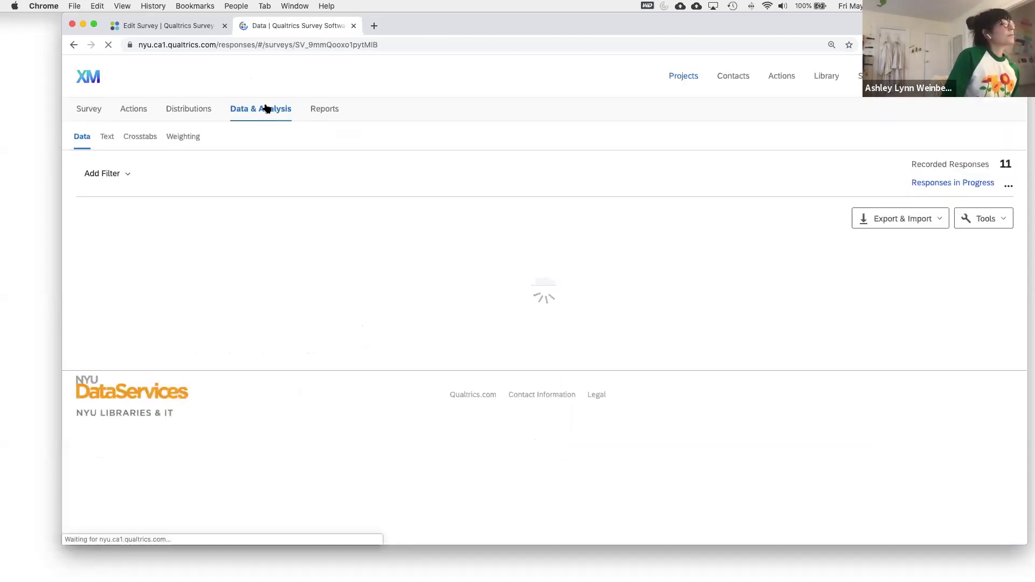
{"action": "left_click", "coordinate": [878, 222]}
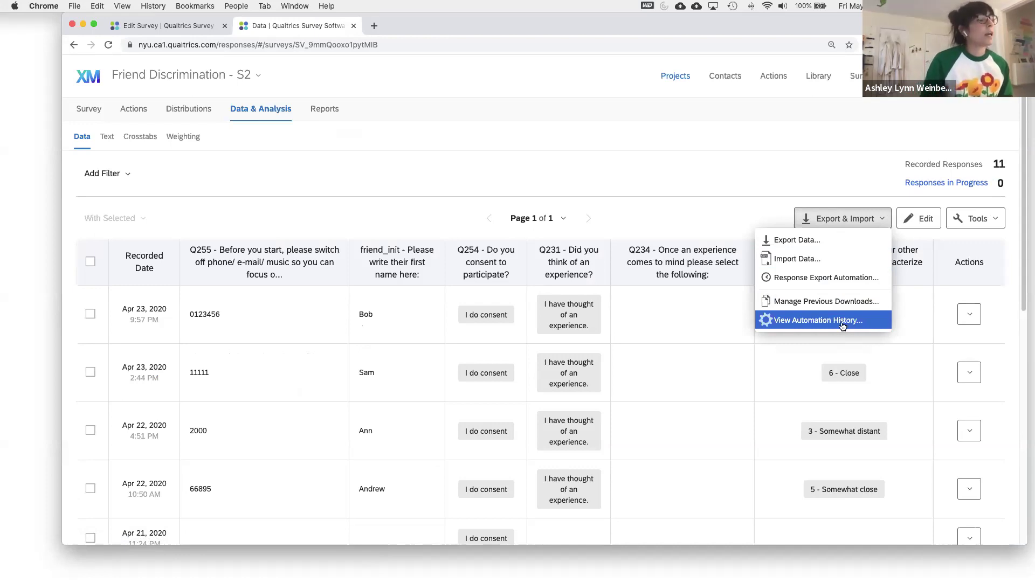
{"action": "left_click", "coordinate": [824, 245]}
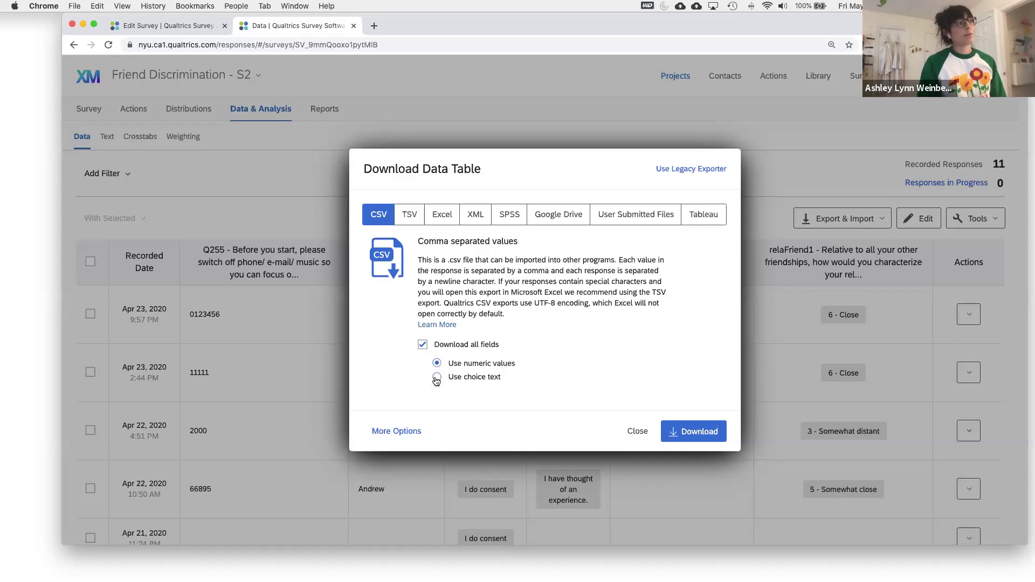
{"action": "left_click_drag", "start_coordinate": [454, 379], "coordinate": [501, 380]}
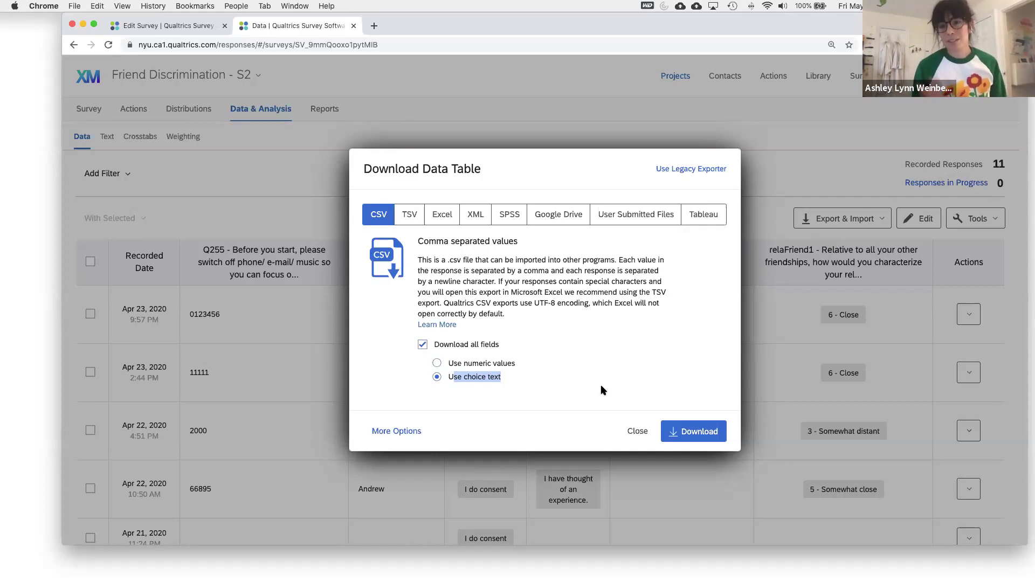
{"action": "left_click", "coordinate": [636, 430]}
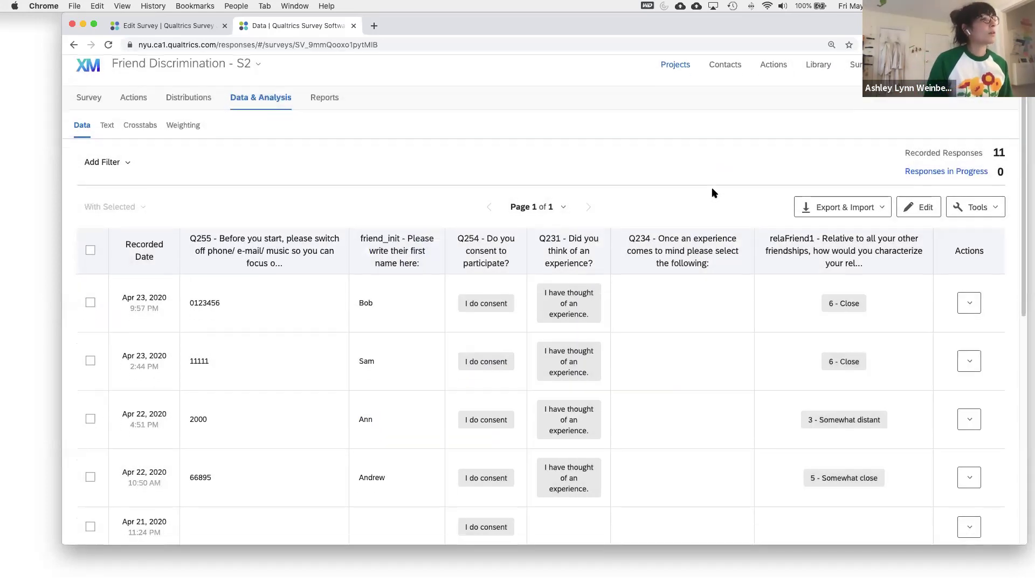
Examine the recorded responses and question columns in the data table
{"action": "scroll", "coordinate": [711, 191], "scroll_direction": "down", "scroll_amount": 2}
{"action": "scroll", "coordinate": [730, 203], "scroll_direction": "down", "scroll_amount": 1}
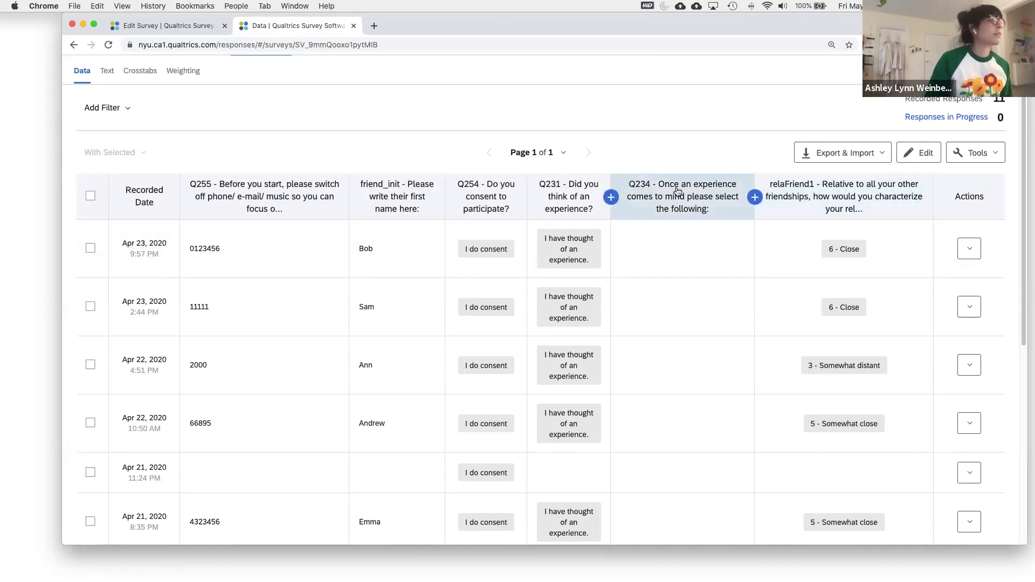
{"action": "scroll", "coordinate": [678, 192], "scroll_direction": "up", "scroll_amount": 1}
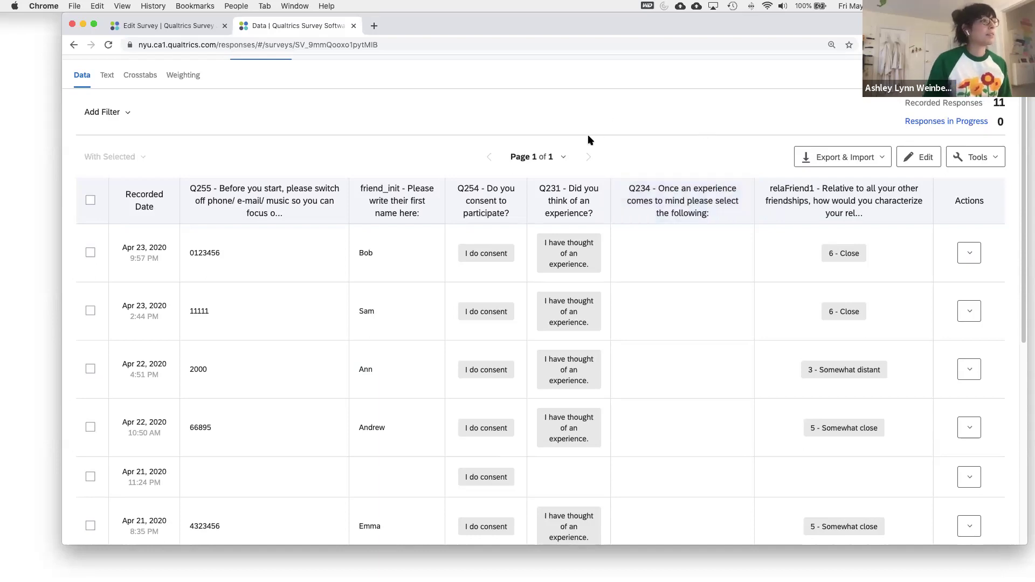
{"action": "scroll", "coordinate": [590, 137], "scroll_direction": "down", "scroll_amount": 5}
{"action": "scroll", "coordinate": [590, 137], "scroll_direction": "up", "scroll_amount": 6}
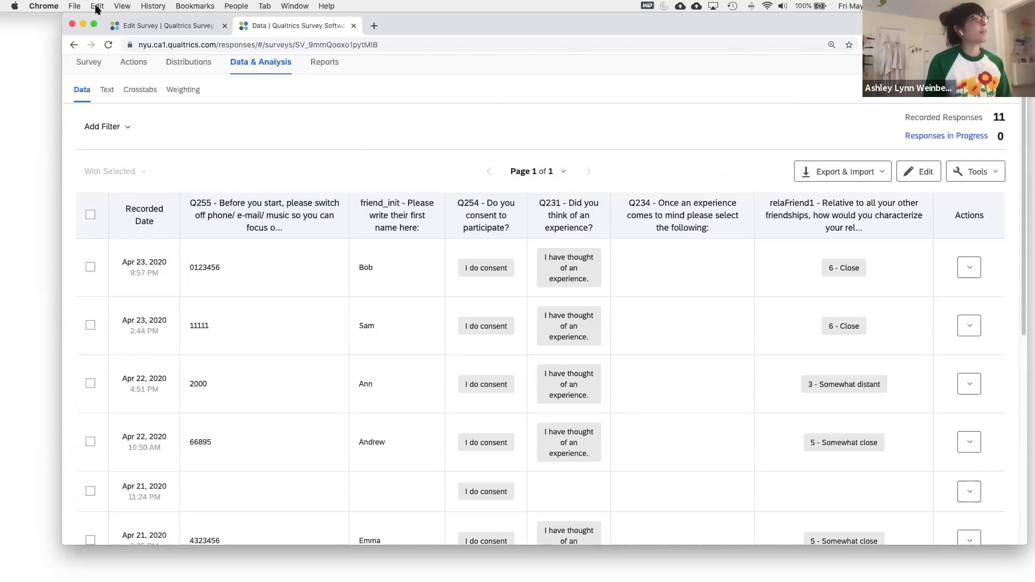
{"action": "scroll", "coordinate": [264, 127], "scroll_direction": "up", "scroll_amount": 2}
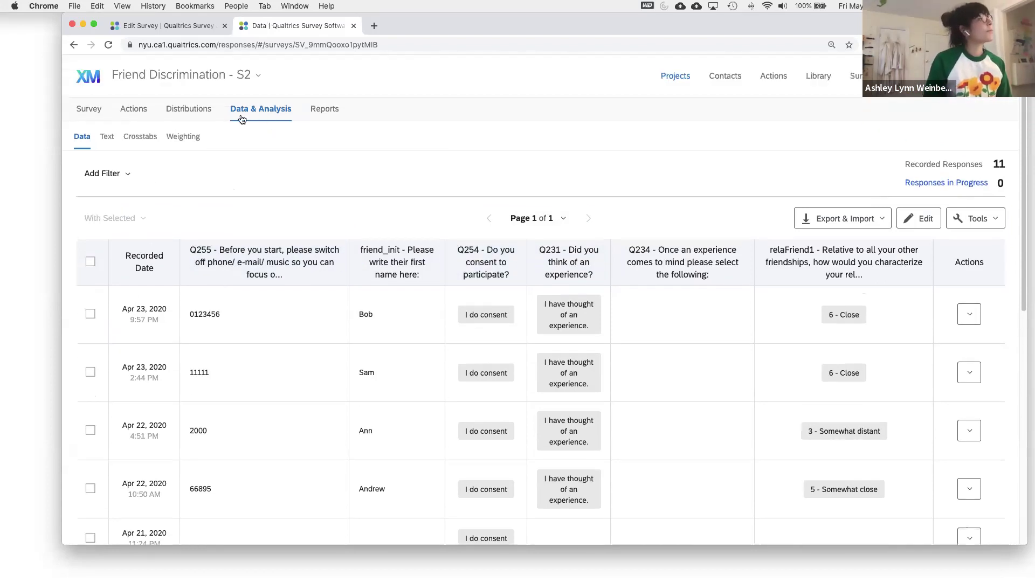
Filter the responses by the survey metadata field Response ID, using the operator Is and a participant's ID as the value
{"action": "left_click", "coordinate": [130, 180]}
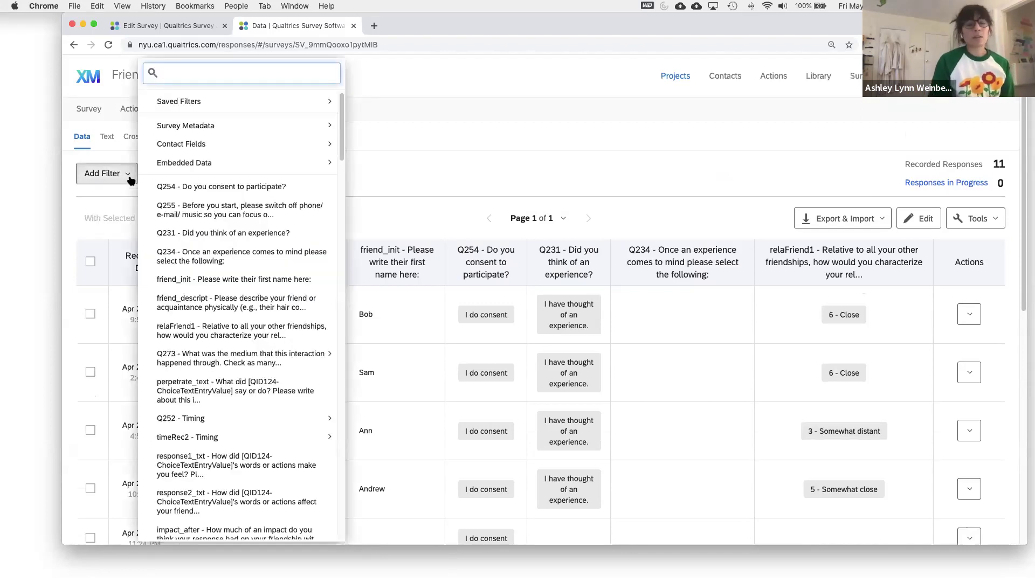
{"action": "mouse_move", "coordinate": [244, 166]}
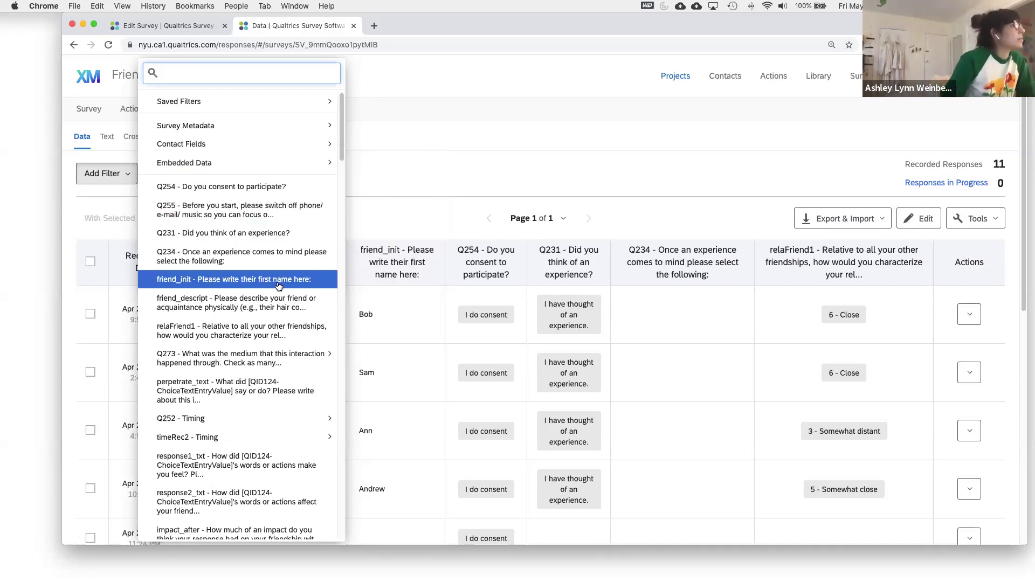
{"action": "mouse_move", "coordinate": [300, 125]}
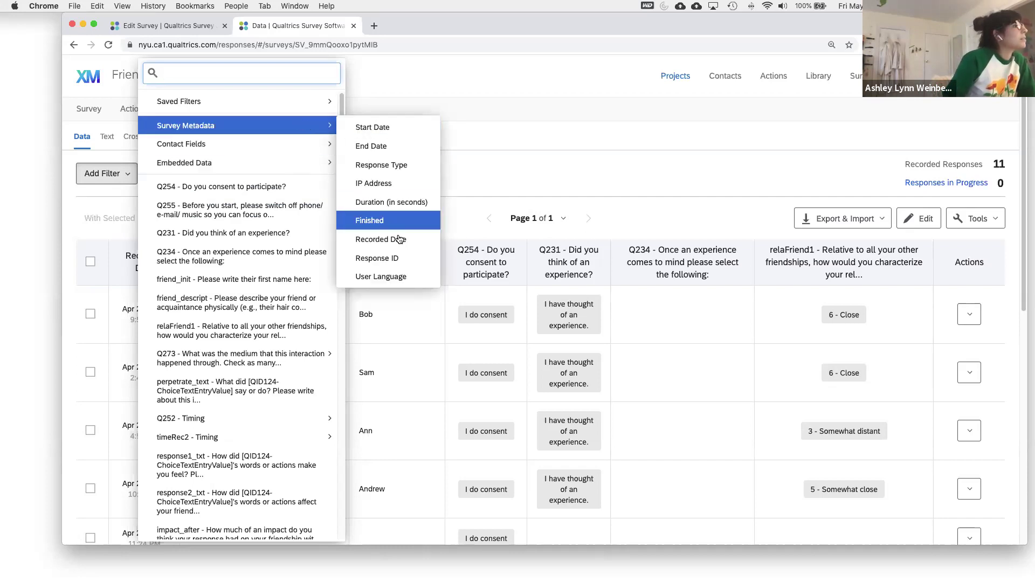
{"action": "left_click", "coordinate": [403, 254]}
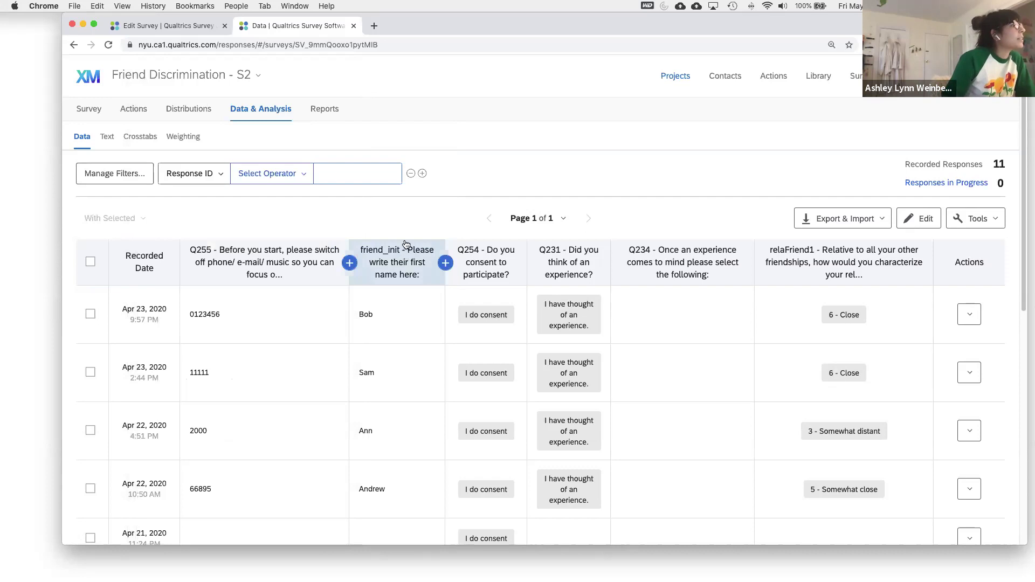
{"action": "left_click", "coordinate": [292, 182]}
{"action": "left_click", "coordinate": [291, 194]}
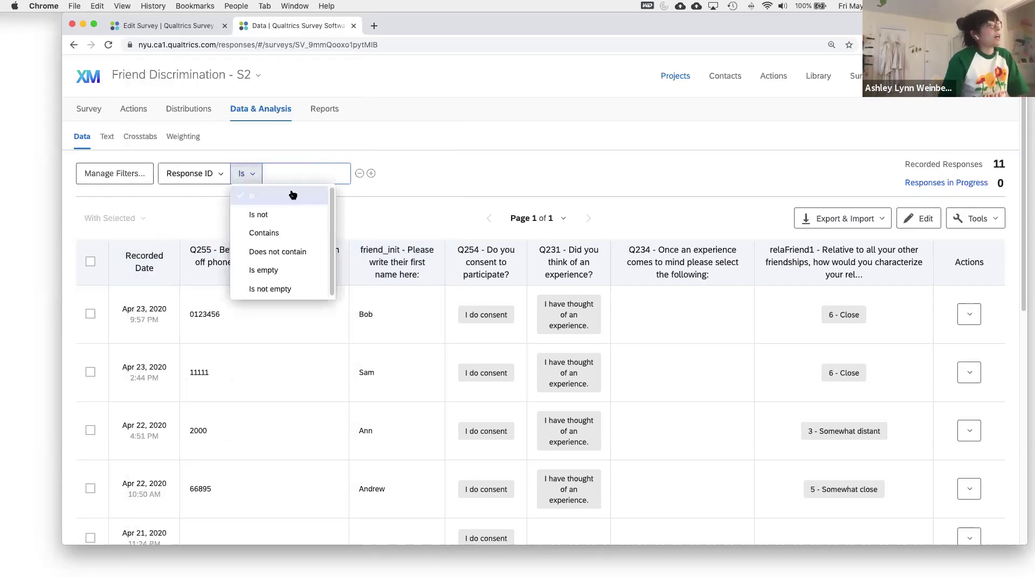
{"action": "type", "text": "123456"}
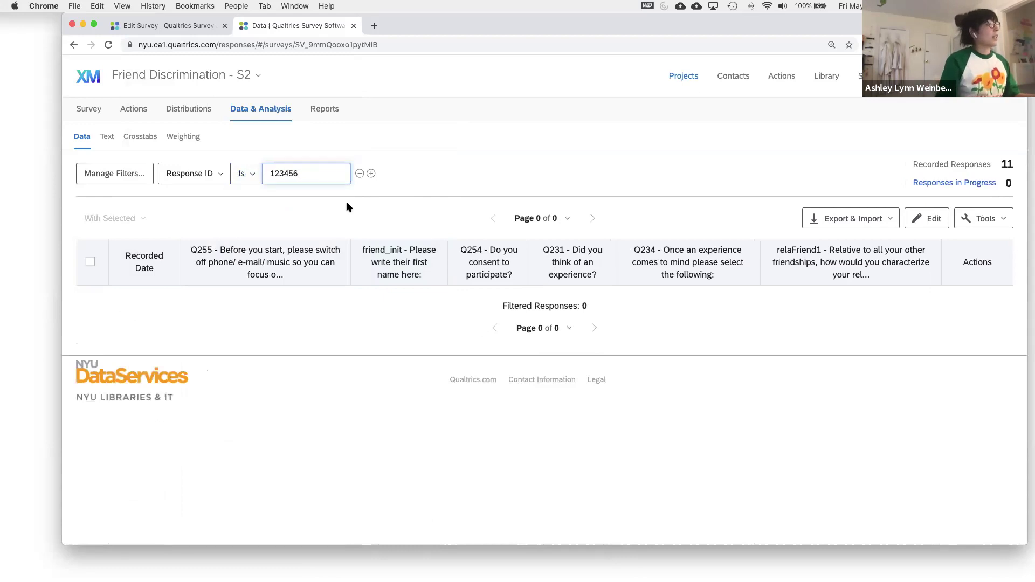
{"action": "left_click", "coordinate": [269, 173]}
{"action": "type", "text": "0"}
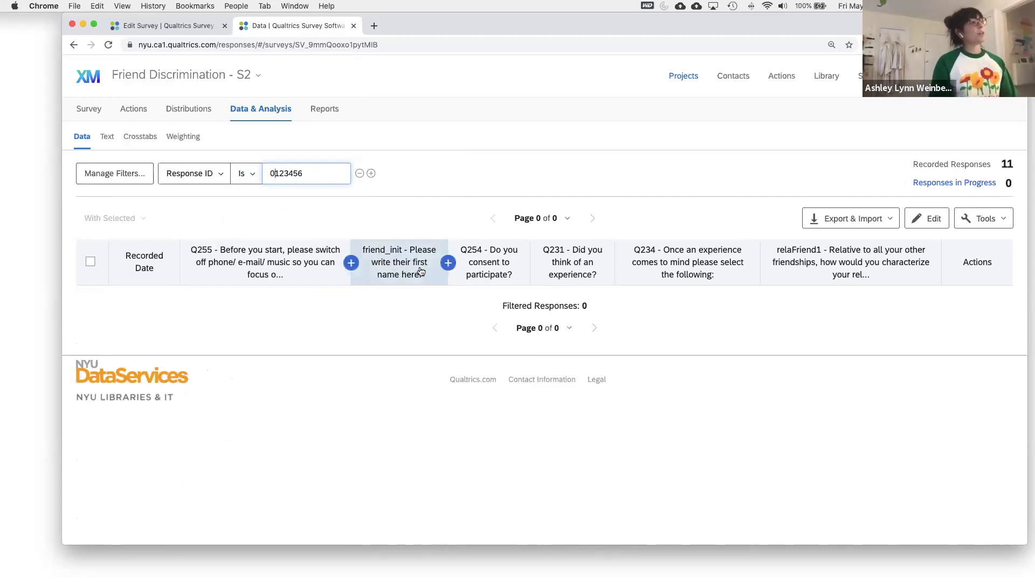
Move the friend_init column one position to the left in the response table
{"action": "left_click_drag", "start_coordinate": [422, 267], "coordinate": [383, 274]}
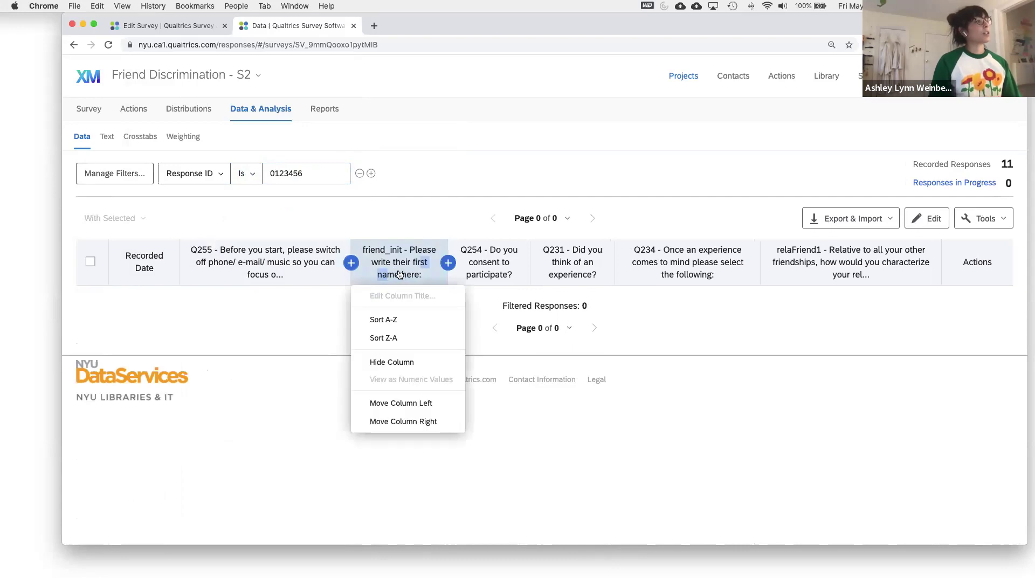
{"action": "left_click", "coordinate": [420, 405]}
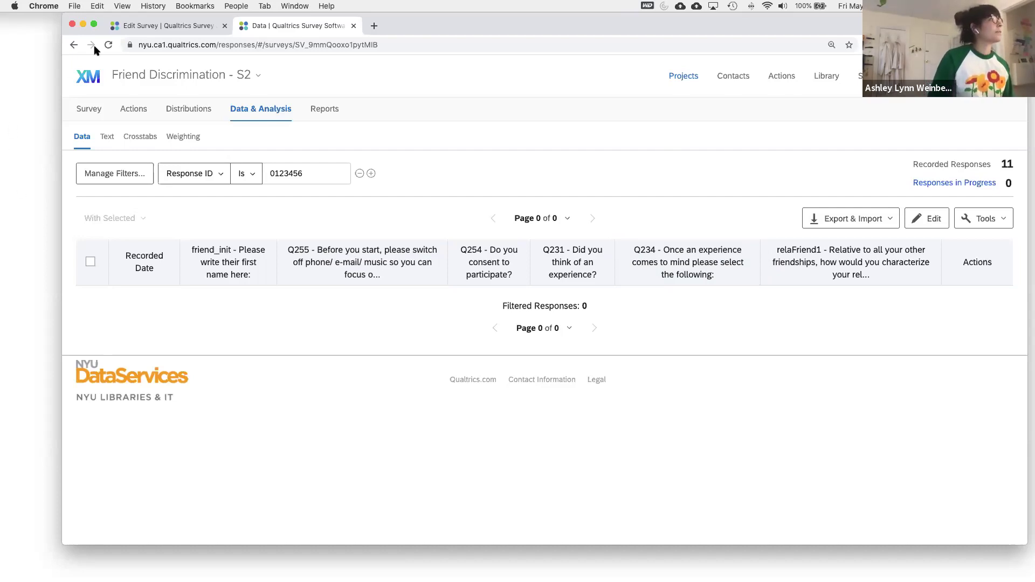
Return to the Friend Discrimination - S2 survey editor, view its survey flow and close it without saving
{"action": "left_click", "coordinate": [193, 25]}
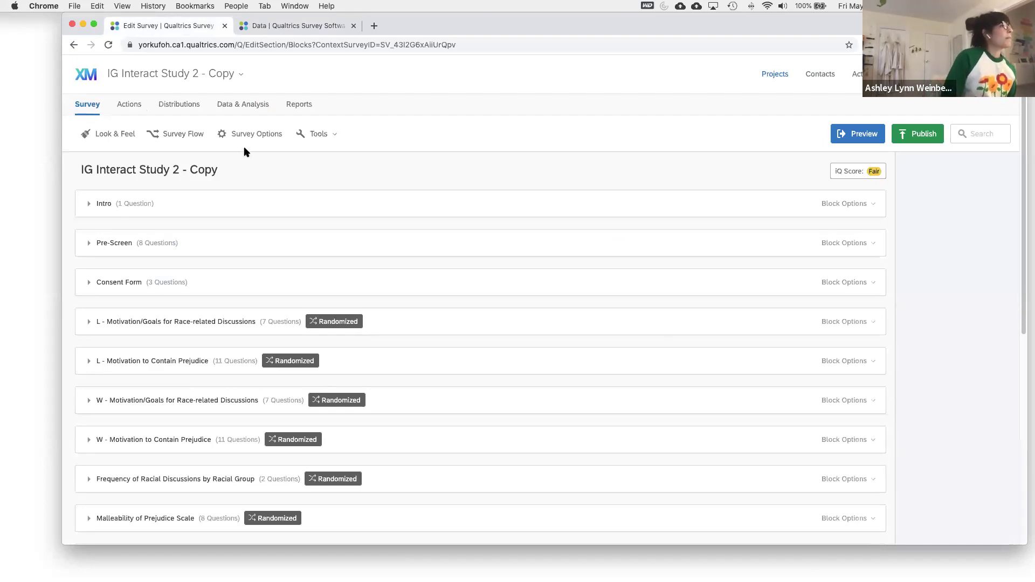
{"action": "left_click", "coordinate": [261, 27]}
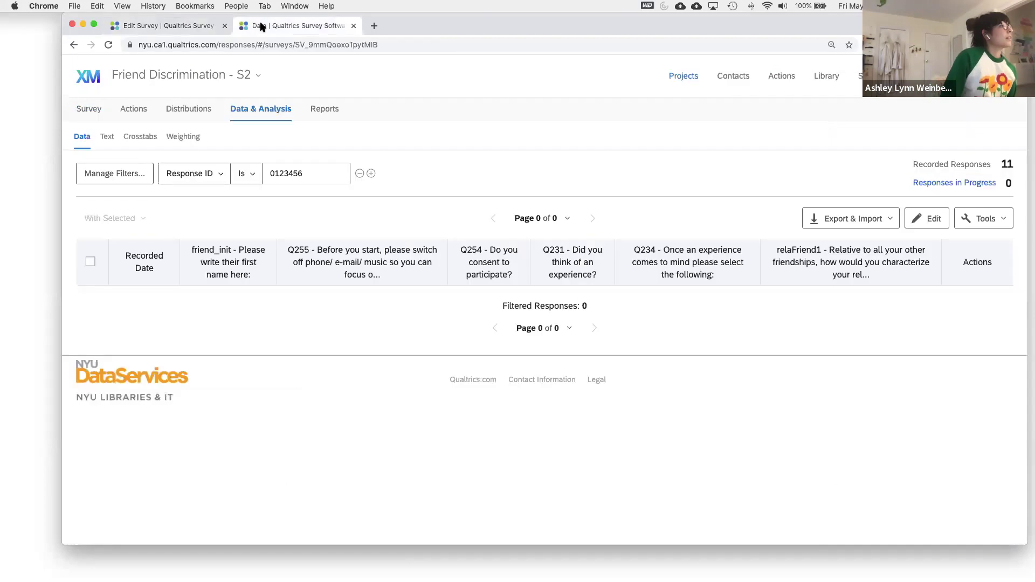
{"action": "left_click", "coordinate": [100, 110]}
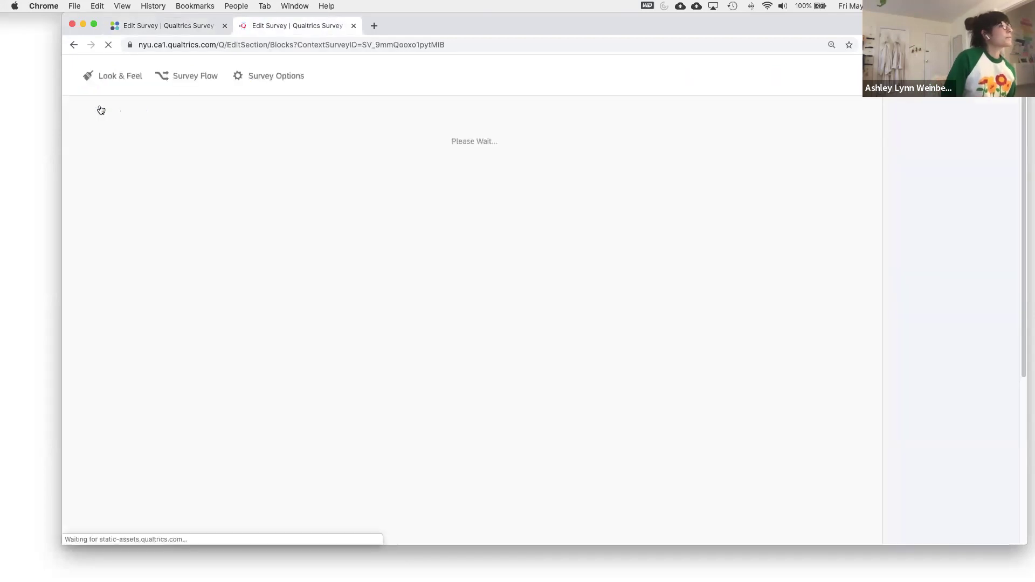
{"action": "left_click", "coordinate": [186, 142]}
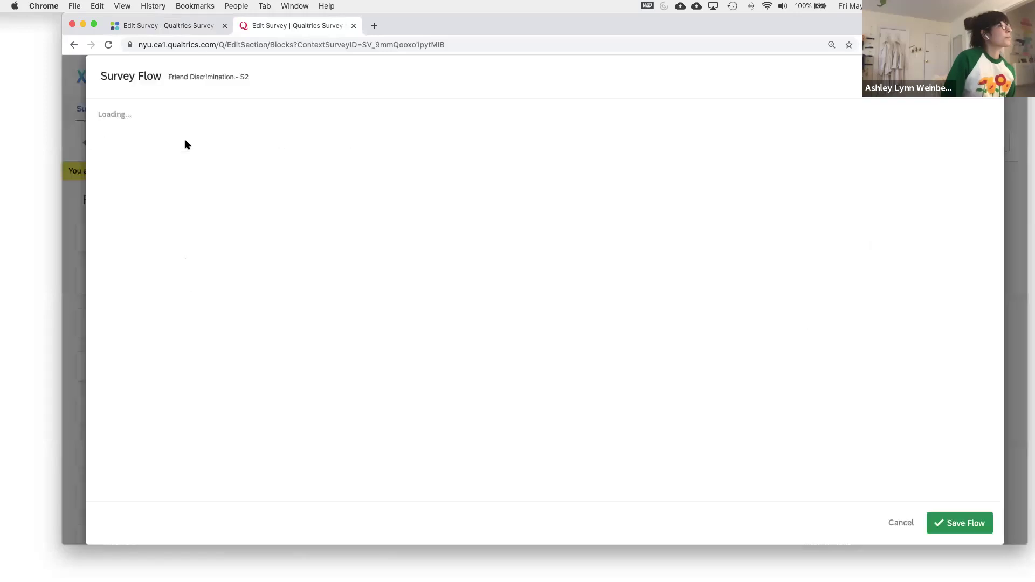
{"action": "scroll", "coordinate": [465, 264], "scroll_direction": "down", "scroll_amount": 3}
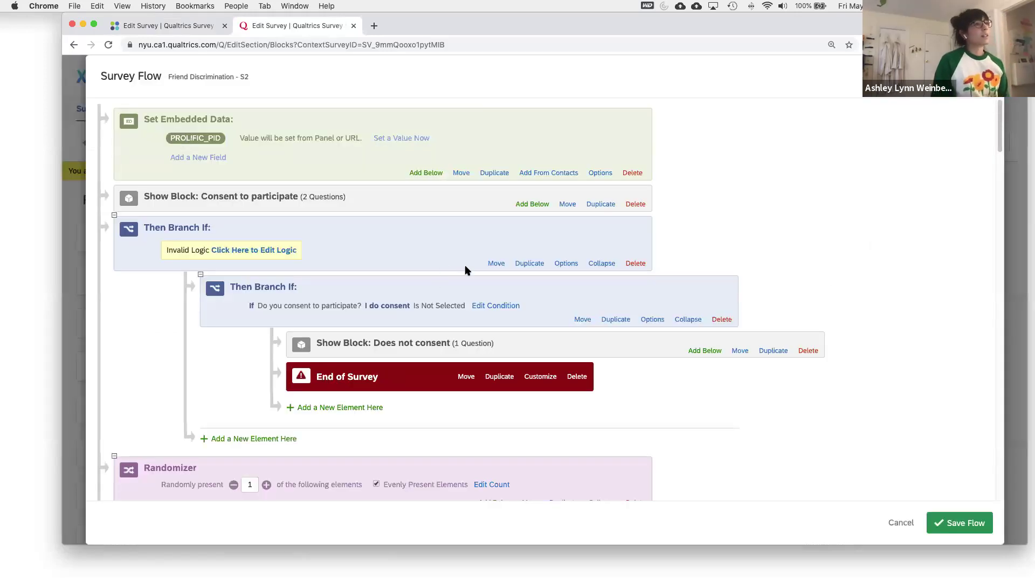
{"action": "scroll", "coordinate": [467, 270], "scroll_direction": "up", "scroll_amount": 3}
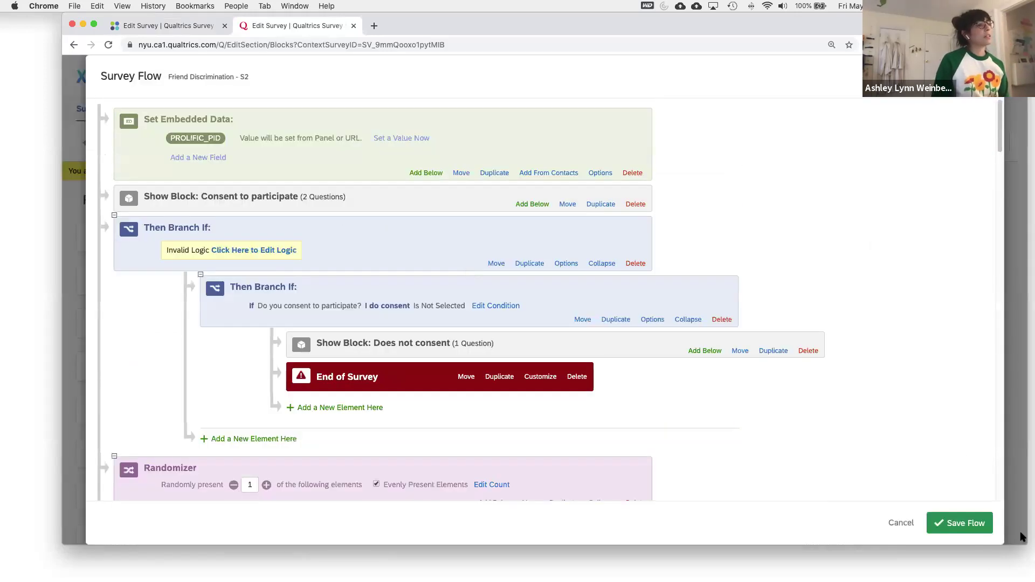
{"action": "left_click", "coordinate": [898, 524]}
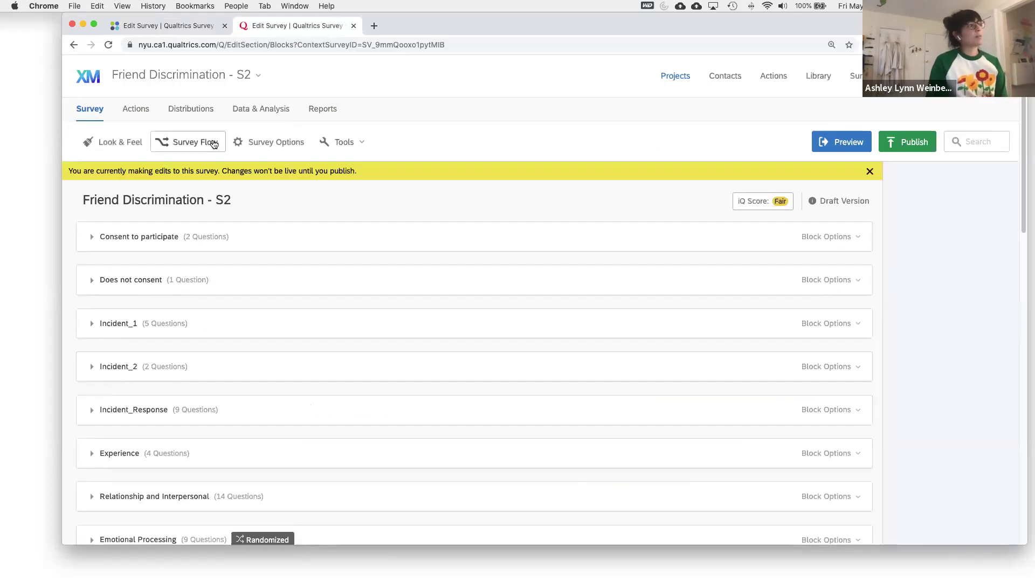
Open the survey flow and review the consent branches and the randomizer with its condition groups
{"action": "left_click", "coordinate": [185, 153]}
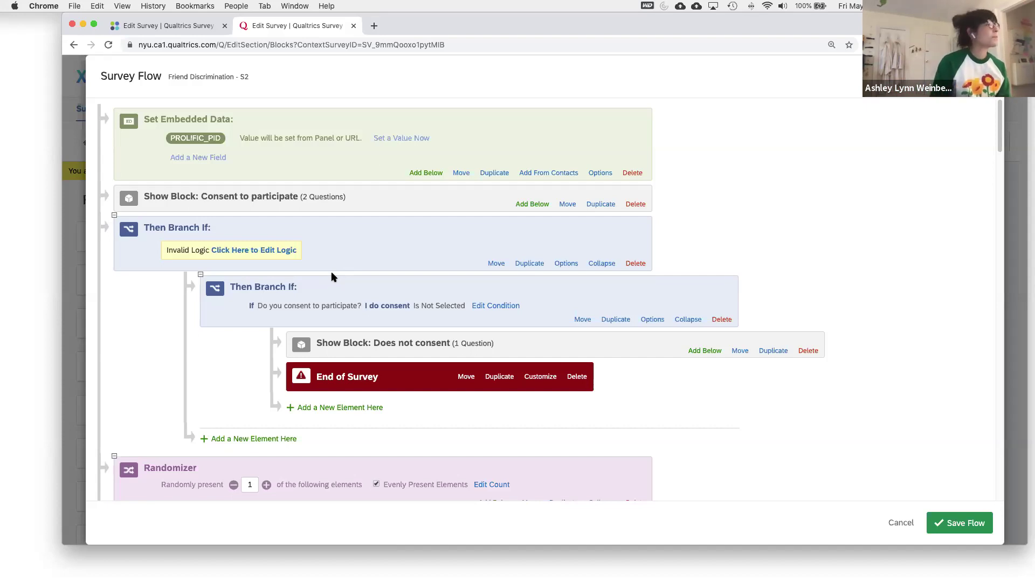
{"action": "scroll", "coordinate": [611, 288], "scroll_direction": "down", "scroll_amount": 1}
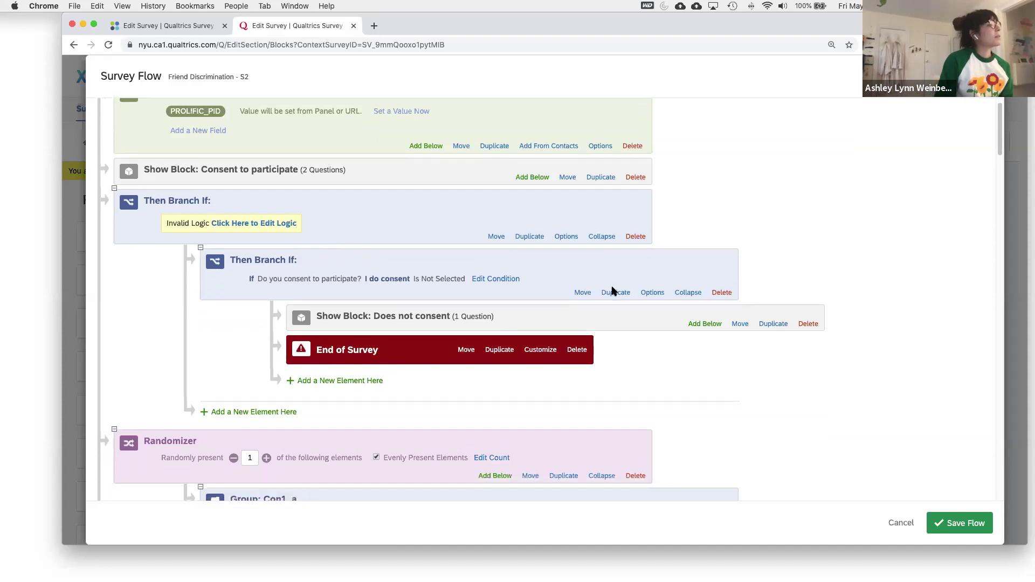
{"action": "scroll", "coordinate": [675, 298], "scroll_direction": "down", "scroll_amount": 5}
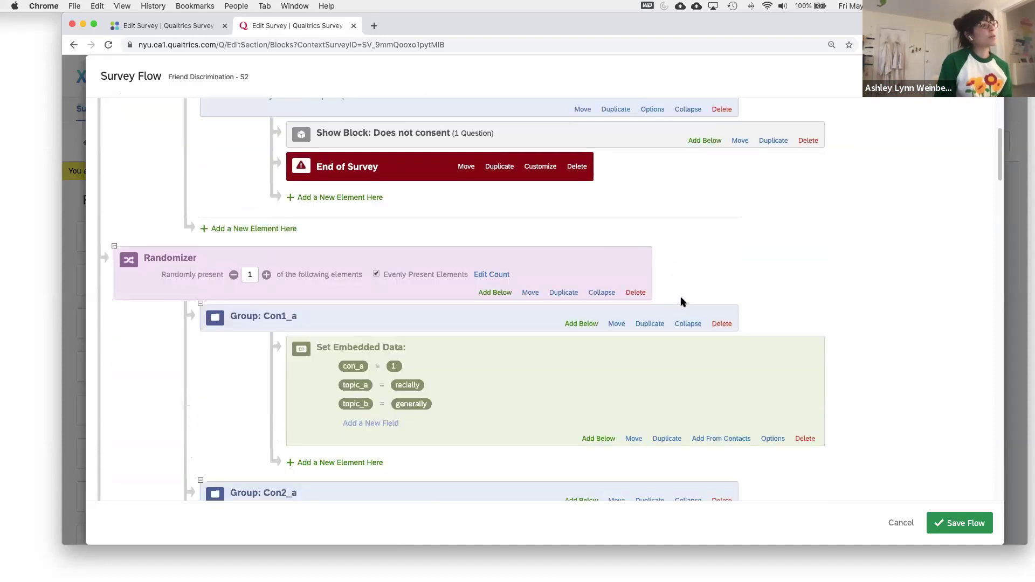
{"action": "scroll", "coordinate": [682, 301], "scroll_direction": "down", "scroll_amount": 3}
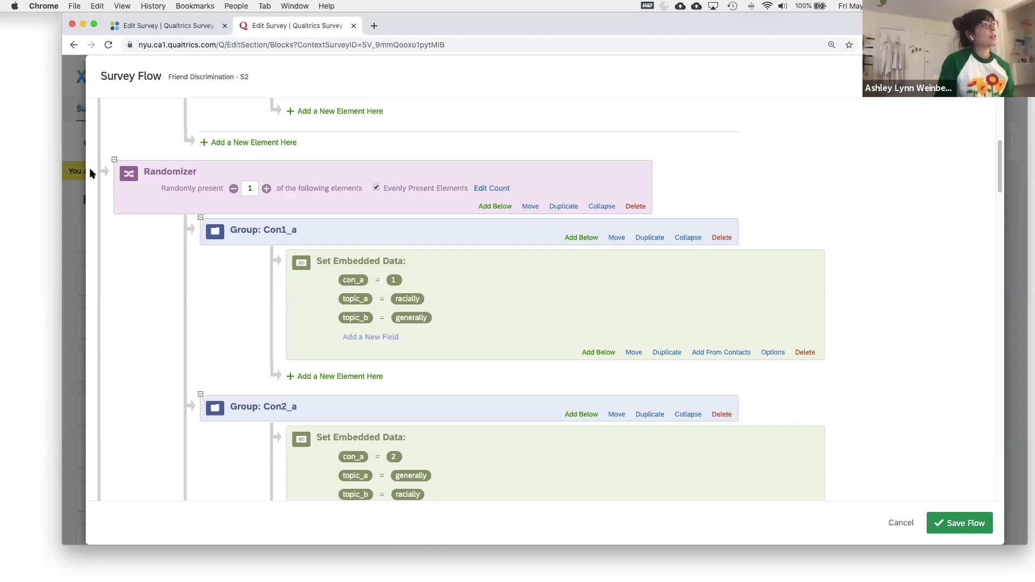
Add a randomizer at the end of the outer consent branch, set it to present 1 element and enable Evenly Present Elements
{"action": "scroll", "coordinate": [174, 179], "scroll_direction": "up", "scroll_amount": 1}
{"action": "scroll", "coordinate": [294, 198], "scroll_direction": "up", "scroll_amount": 3}
{"action": "left_click", "coordinate": [260, 229]}
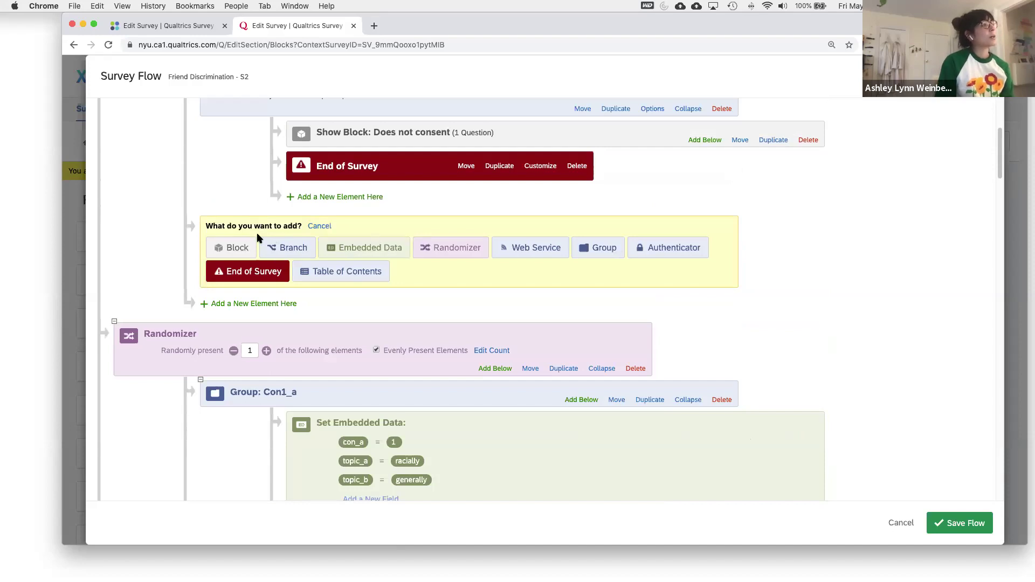
{"action": "left_click", "coordinate": [457, 248]}
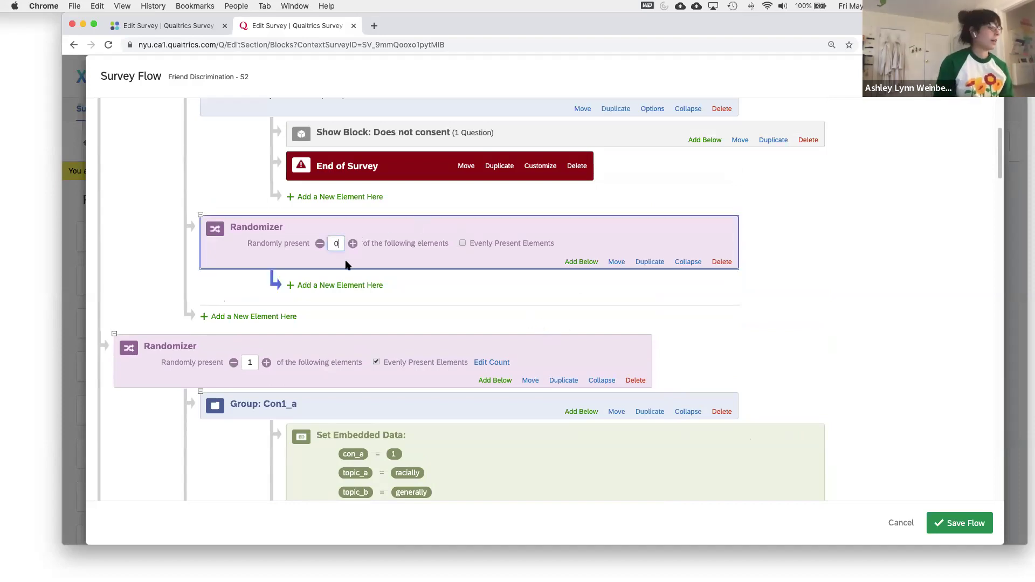
{"action": "key", "text": "BackSpace"}
{"action": "type", "text": "1"}
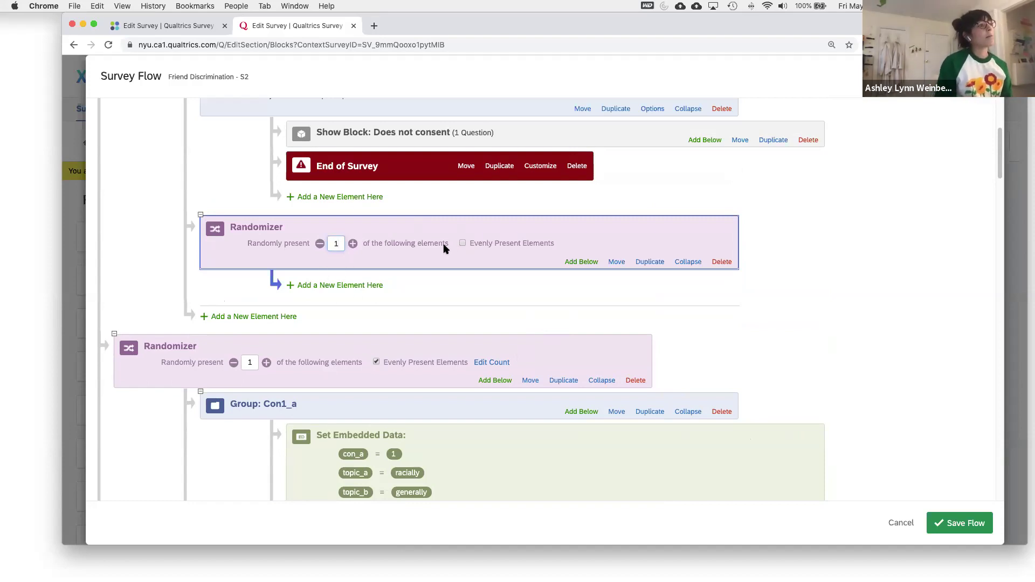
{"action": "left_click", "coordinate": [462, 244]}
{"action": "left_click", "coordinate": [463, 244]}
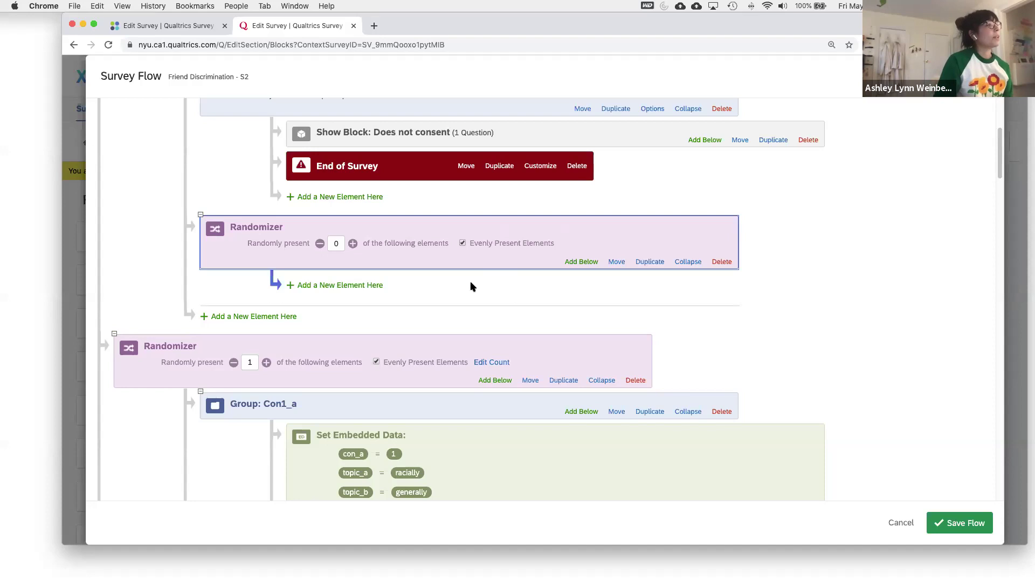
Start a new element inside the new randomizer and move the randomizer out of the branch, directly above the existing randomizer
{"action": "scroll", "coordinate": [448, 280], "scroll_direction": "down", "scroll_amount": 1}
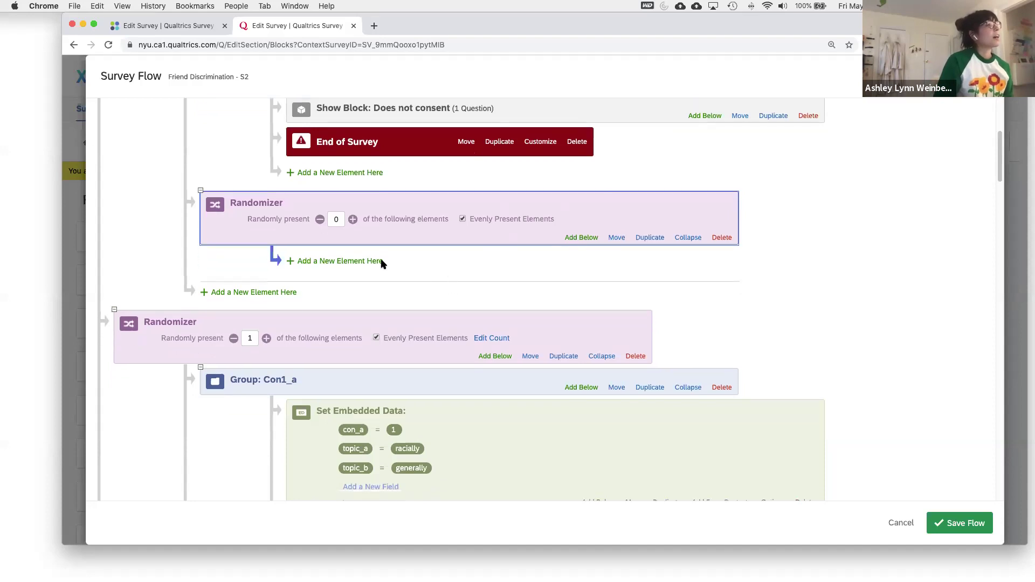
{"action": "left_click", "coordinate": [354, 262]}
{"action": "scroll", "coordinate": [627, 303], "scroll_direction": "up", "scroll_amount": 5}
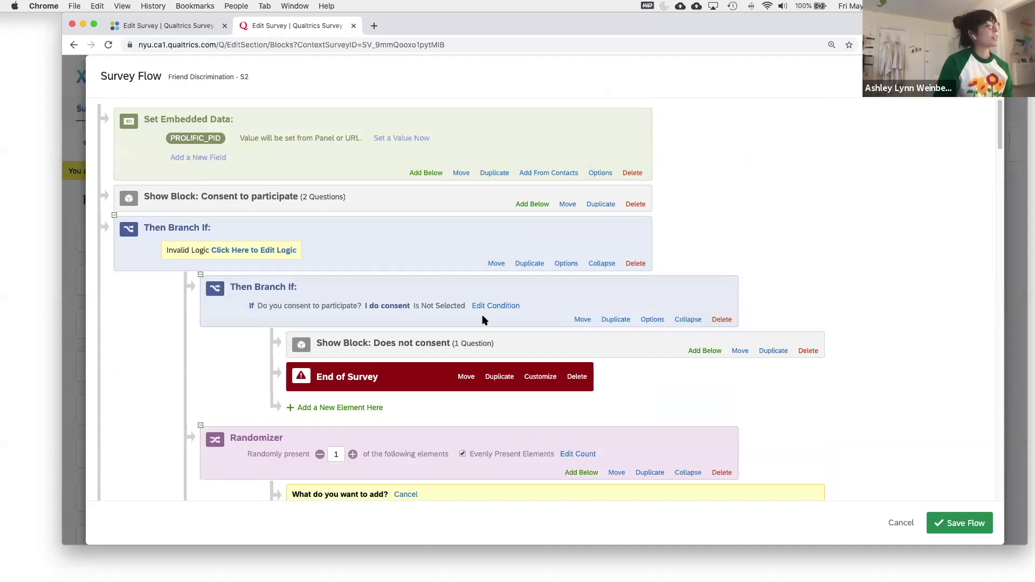
{"action": "scroll", "coordinate": [713, 374], "scroll_direction": "down", "scroll_amount": 4}
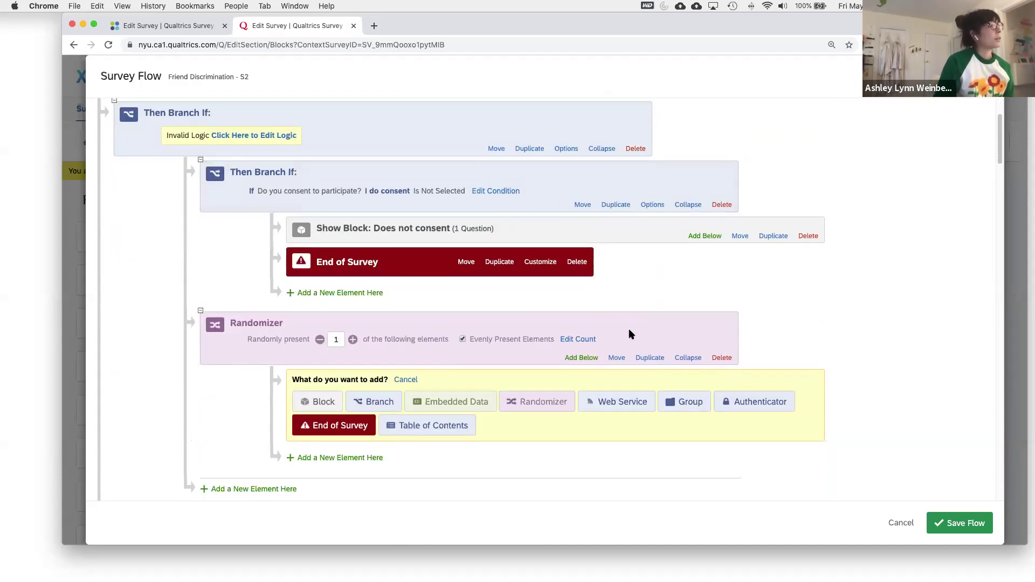
{"action": "left_click_drag", "start_coordinate": [617, 357], "coordinate": [384, 441]}
{"action": "scroll", "coordinate": [636, 418], "scroll_direction": "down", "scroll_amount": 5}
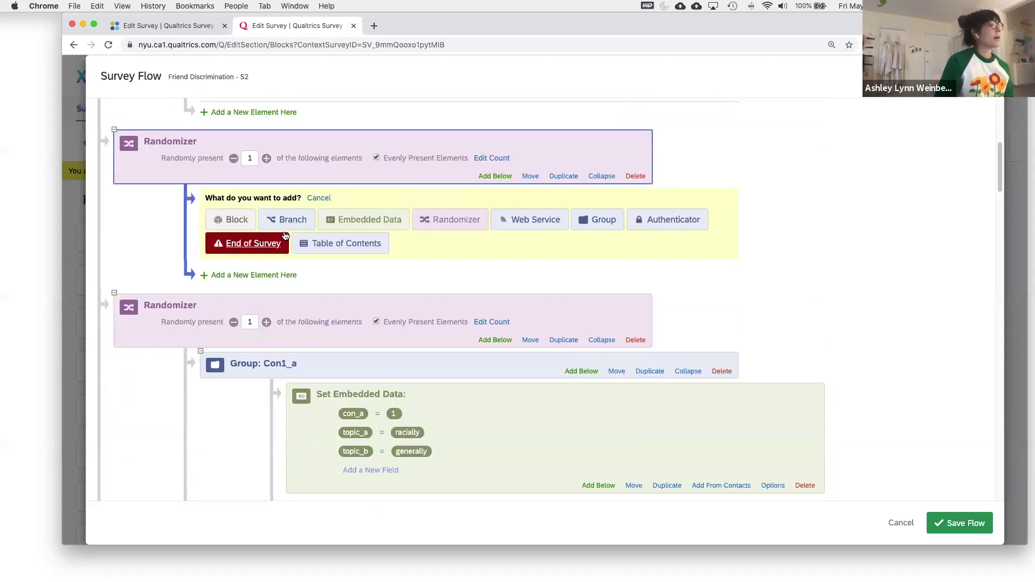
Add a group inside the new randomizer and name it con1
{"action": "left_click", "coordinate": [596, 220]}
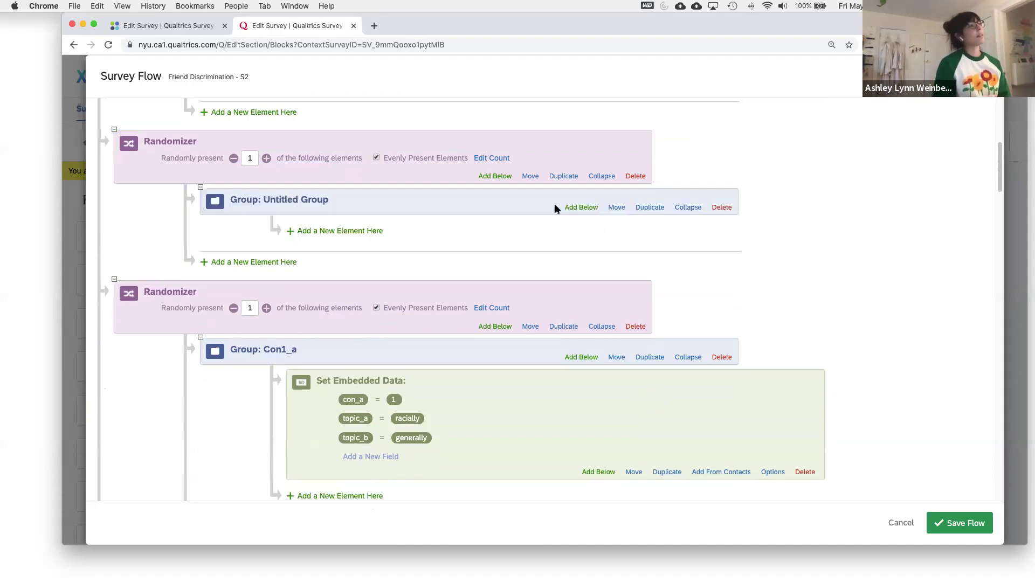
{"action": "left_click", "coordinate": [293, 201]}
{"action": "left_click_drag", "start_coordinate": [335, 202], "coordinate": [266, 201]}
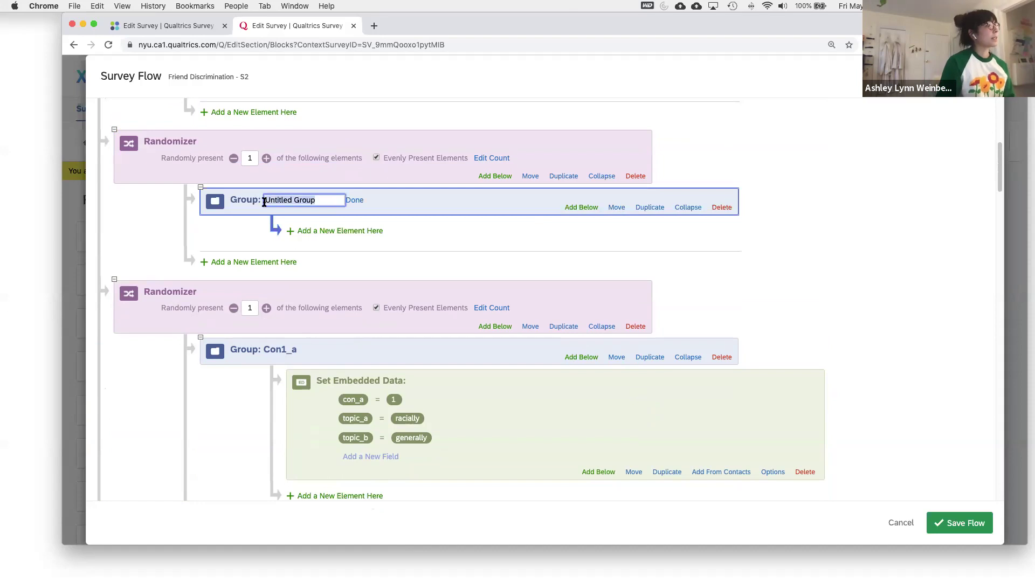
{"action": "type", "text": "con"}
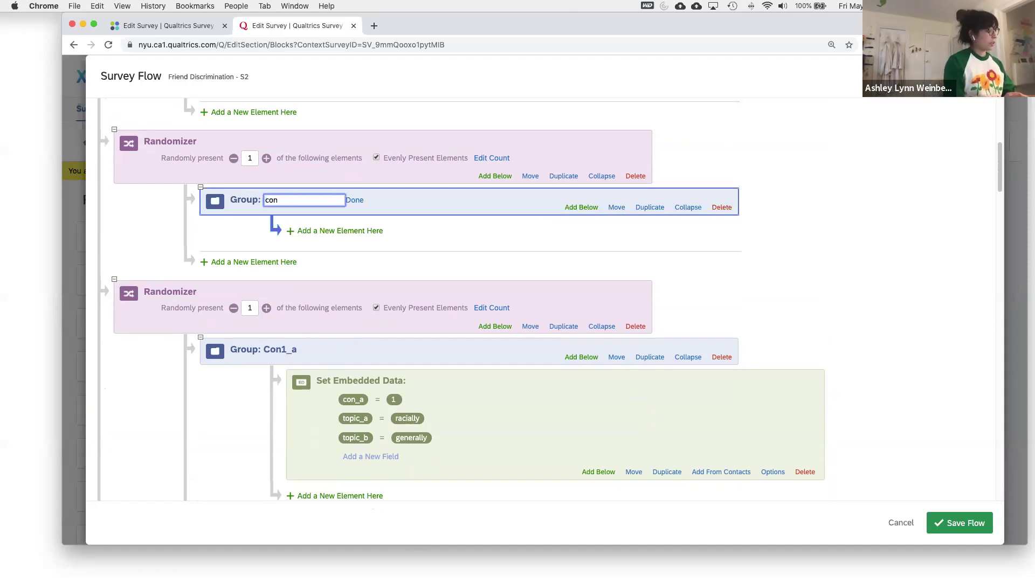
{"action": "type", "text": "1"}
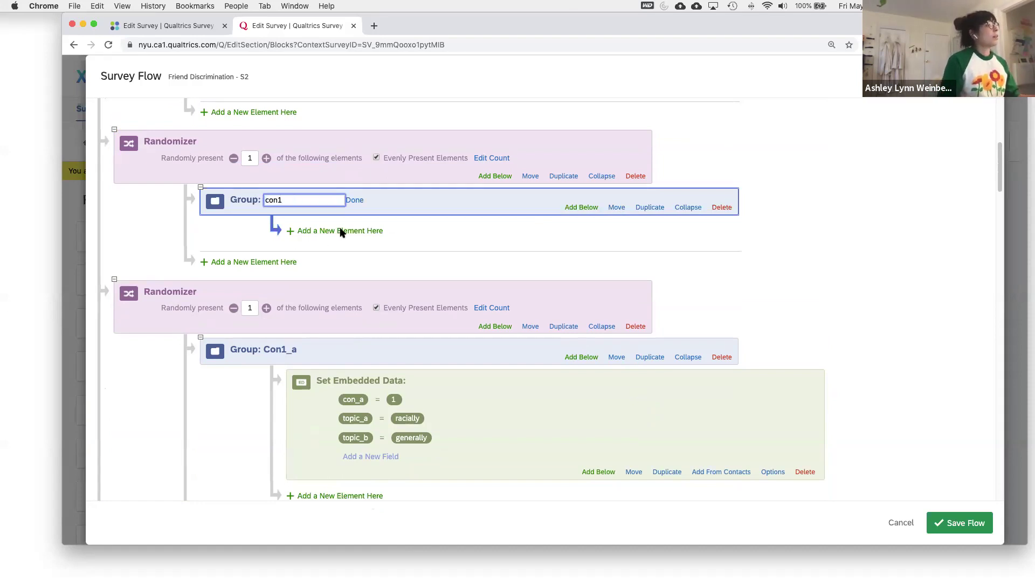
{"action": "key", "text": "Return"}
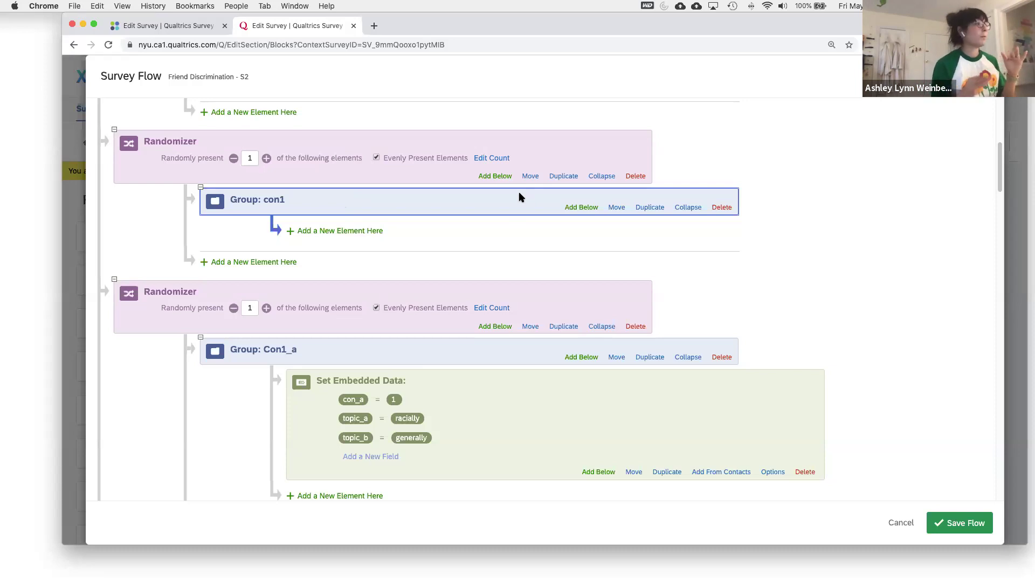
Add a second group named cond2 to the new randomizer and set the randomizer to present 1 element
{"action": "left_click", "coordinate": [238, 263]}
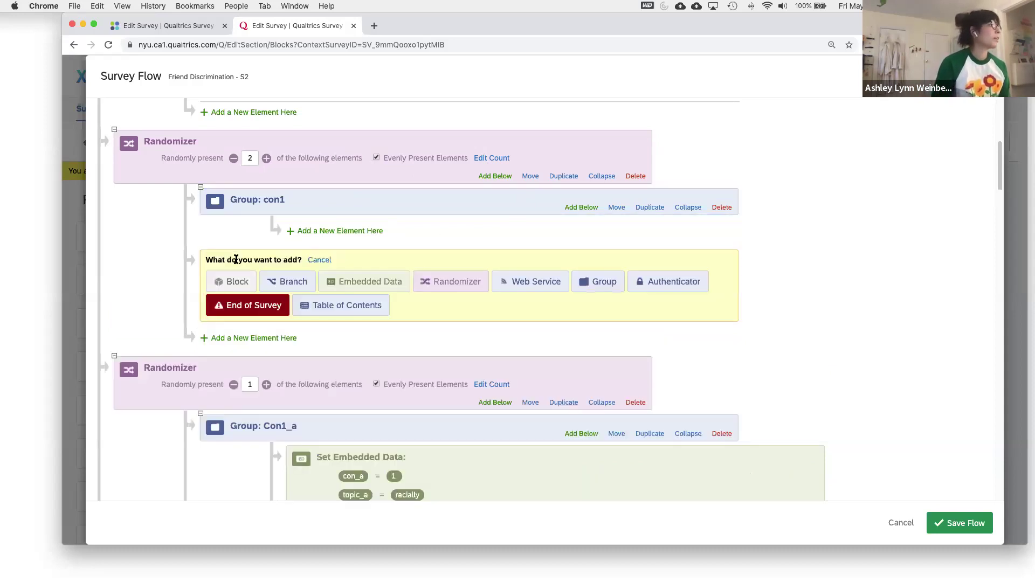
{"action": "left_click", "coordinate": [580, 286]}
{"action": "left_click", "coordinate": [305, 261]}
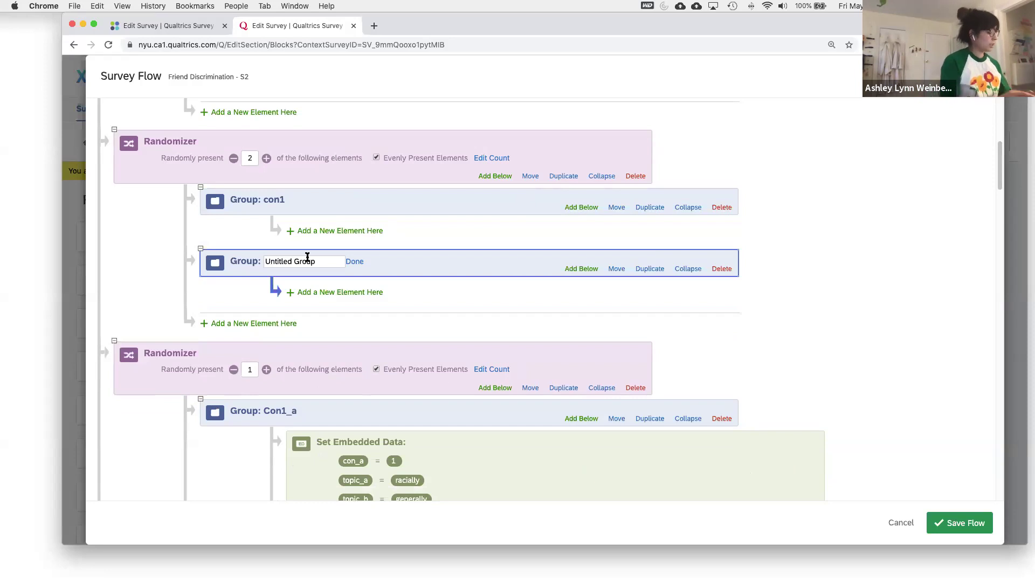
{"action": "left_click_drag", "start_coordinate": [324, 263], "coordinate": [190, 257]}
{"action": "type", "text": "cond2"}
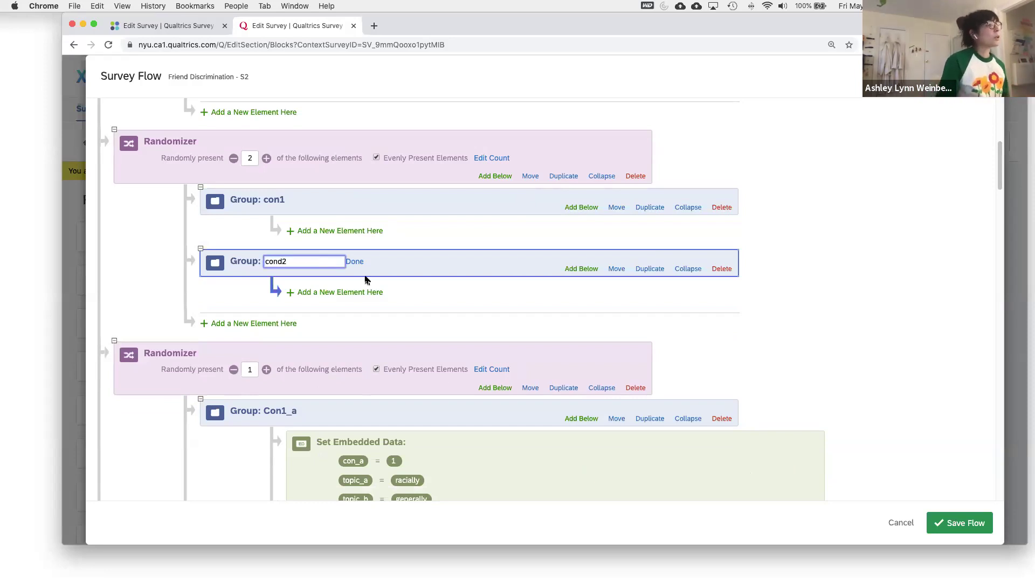
{"action": "key", "text": "Return"}
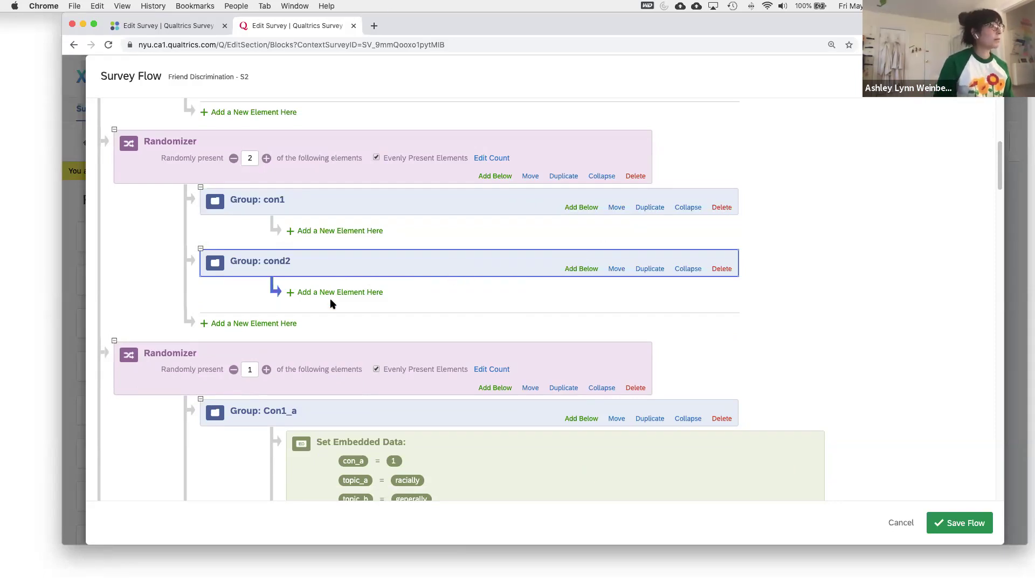
{"action": "left_click", "coordinate": [234, 158]}
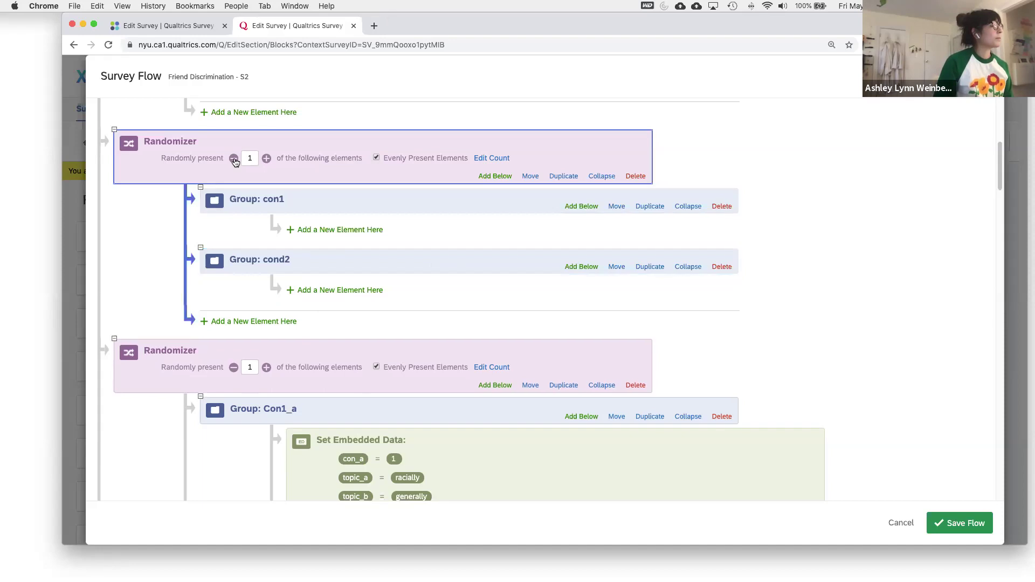
Add an embedded data element under group con1 with a field named 1
{"action": "scroll", "coordinate": [335, 286], "scroll_direction": "up", "scroll_amount": 1}
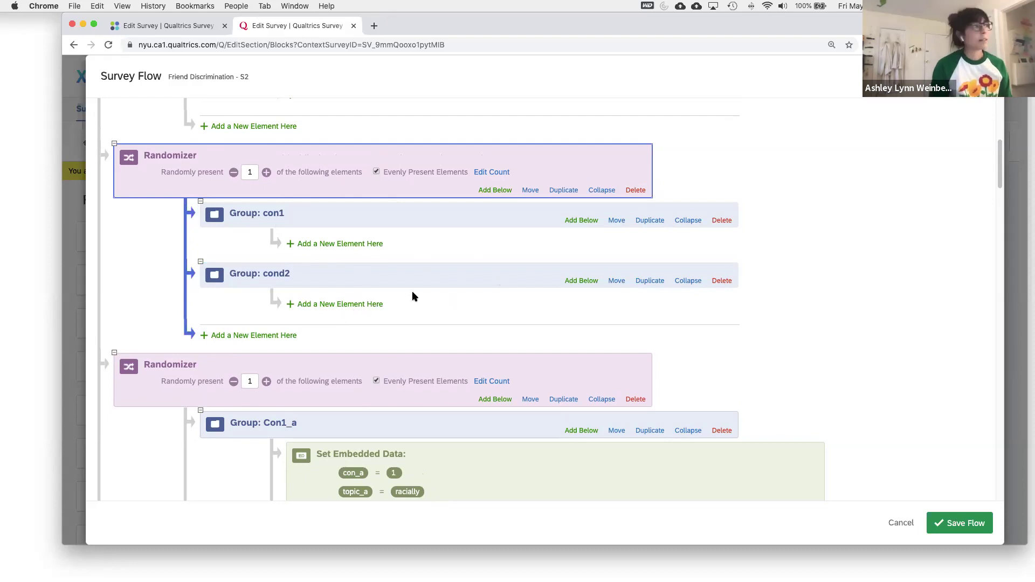
{"action": "left_click", "coordinate": [343, 244]}
{"action": "left_click", "coordinate": [467, 266]}
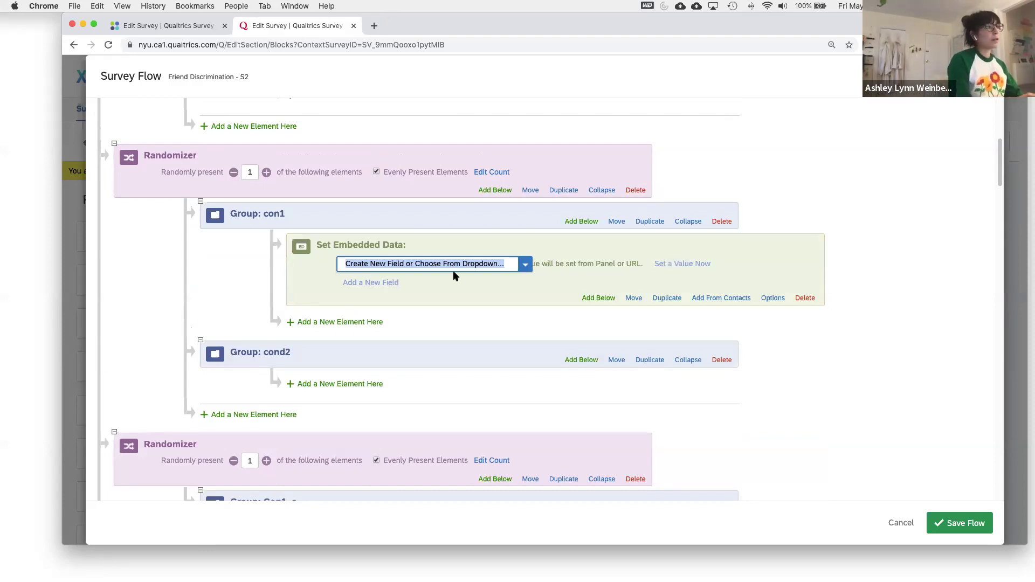
{"action": "type", "text": "1"}
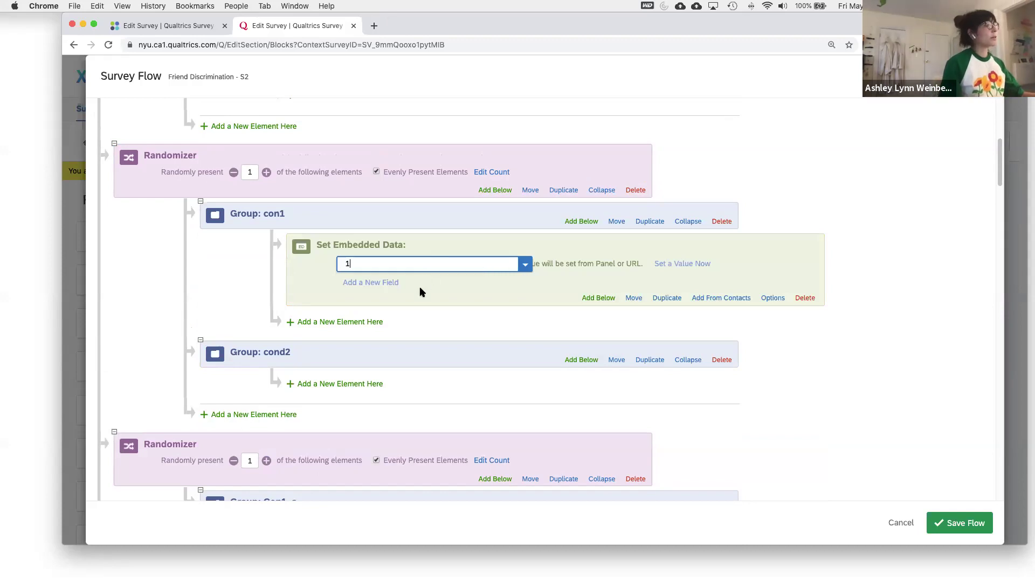
{"action": "left_click", "coordinate": [461, 305]}
{"action": "scroll", "coordinate": [341, 334], "scroll_direction": "down", "scroll_amount": 1}
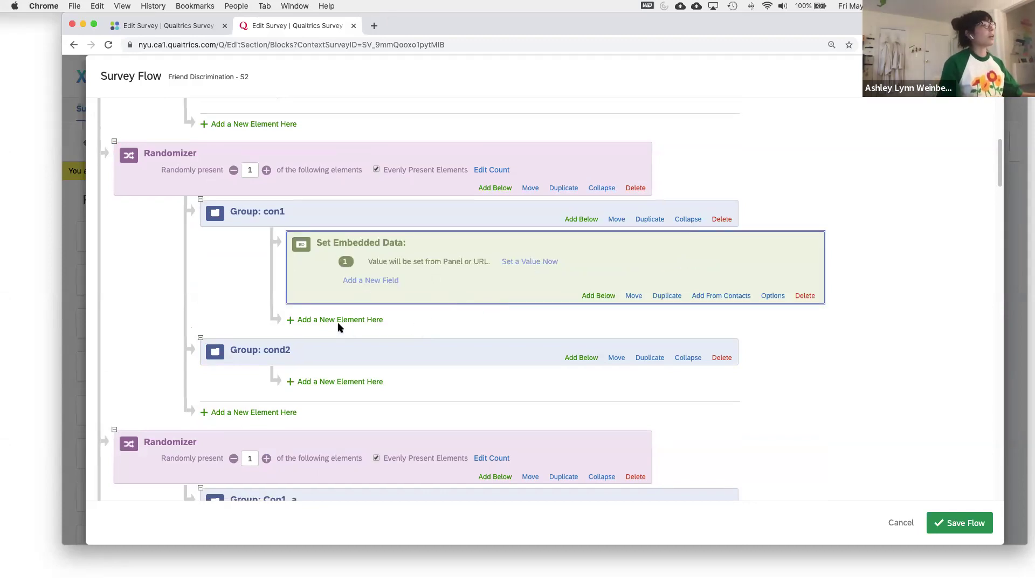
Add an embedded data element under group cond2 with a field named 2
{"action": "left_click", "coordinate": [356, 379]}
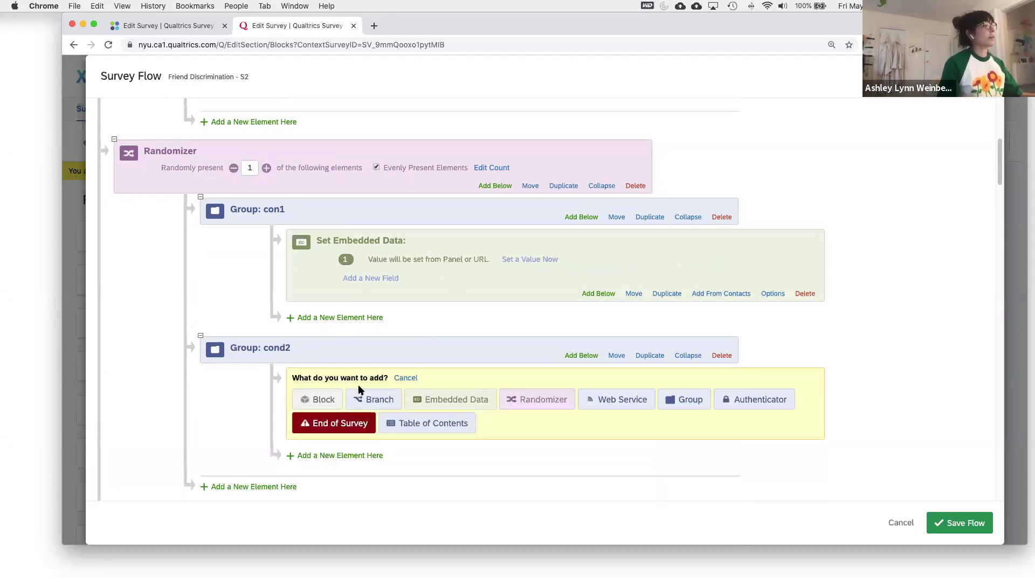
{"action": "left_click", "coordinate": [456, 400]}
{"action": "type", "text": "1"}
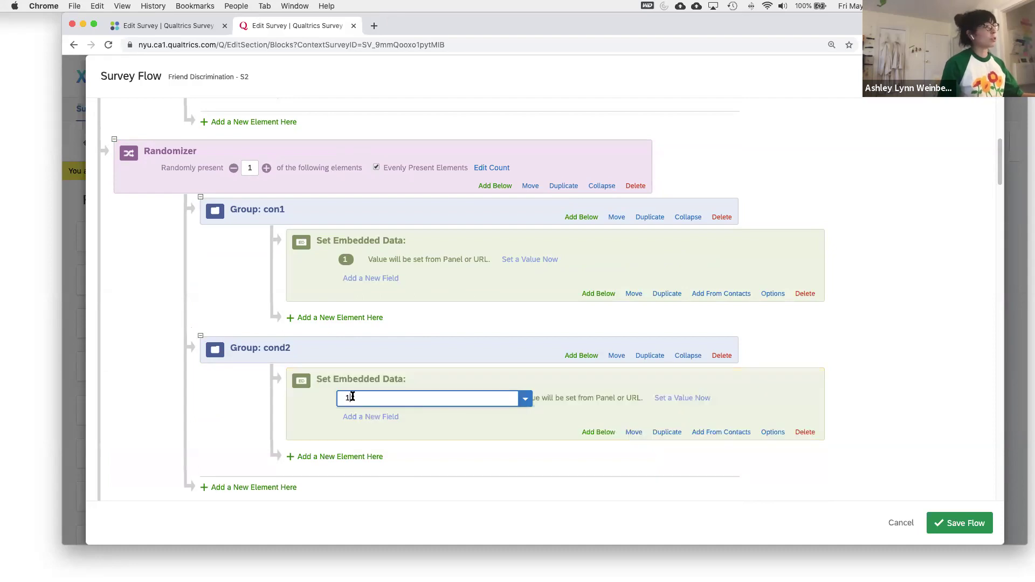
{"action": "key", "text": "Return"}
{"action": "left_click", "coordinate": [850, 333]}
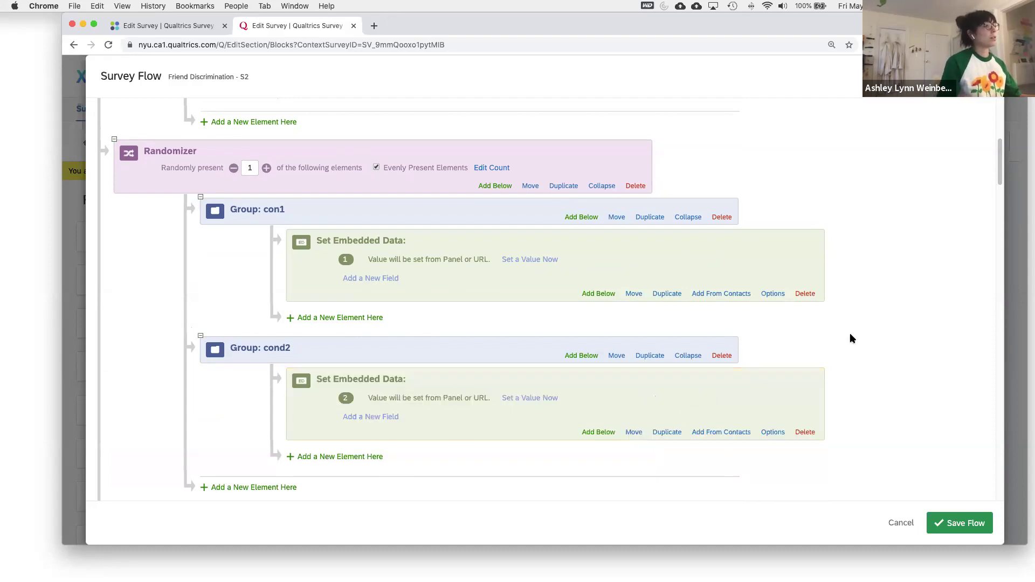
Delete the embedded data element from group con1
{"action": "scroll", "coordinate": [840, 335], "scroll_direction": "down", "scroll_amount": 5}
{"action": "scroll", "coordinate": [850, 329], "scroll_direction": "up", "scroll_amount": 4}
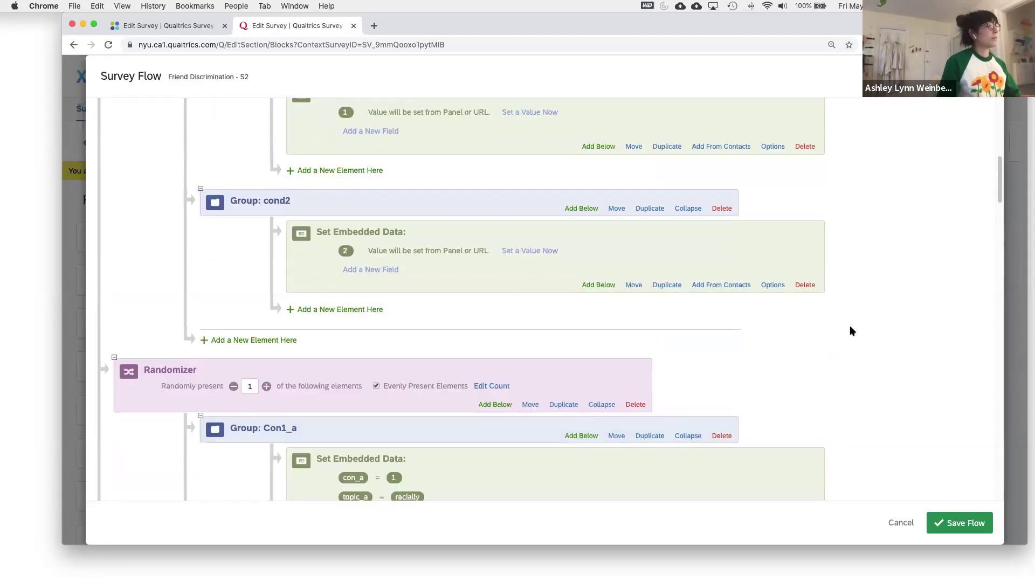
{"action": "scroll", "coordinate": [467, 156], "scroll_direction": "up", "scroll_amount": 1}
{"action": "left_click", "coordinate": [346, 227]}
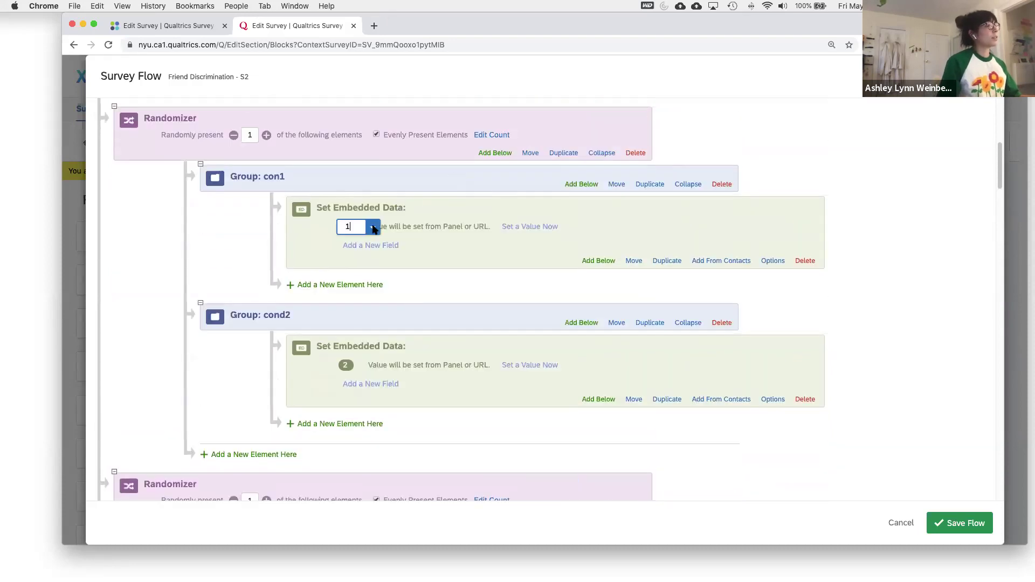
{"action": "left_click", "coordinate": [421, 231]}
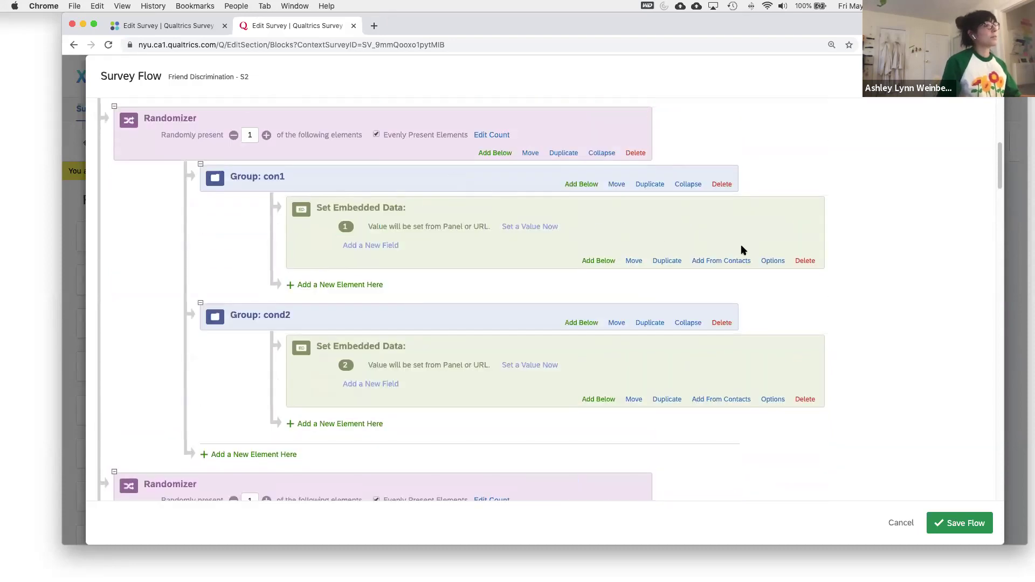
{"action": "left_click", "coordinate": [805, 262]}
{"action": "left_click", "coordinate": [666, 343]}
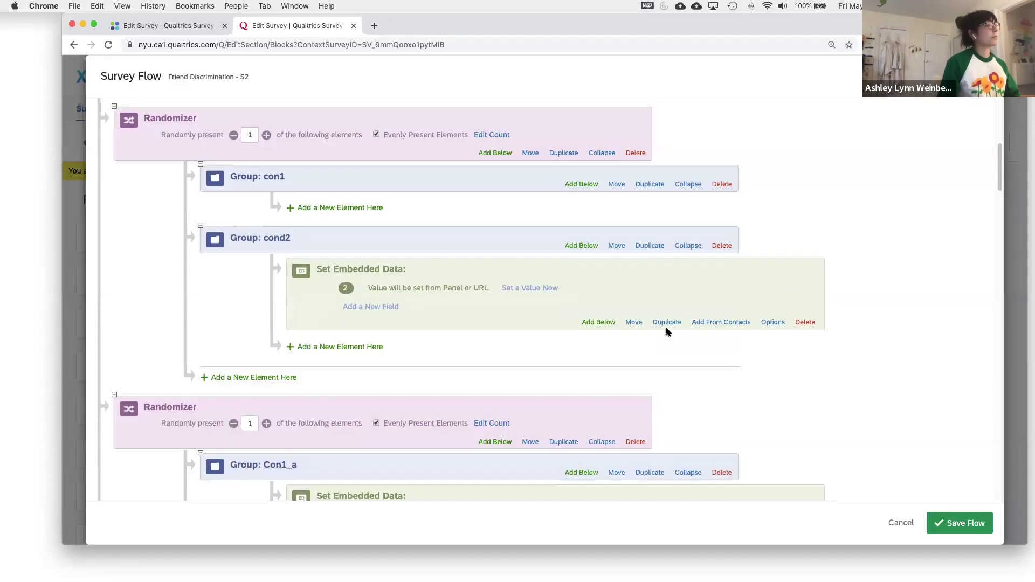
Add an embedded data element under group con1 with a field named con 1 set to the value 1
{"action": "left_click", "coordinate": [345, 209]}
{"action": "left_click", "coordinate": [475, 227]}
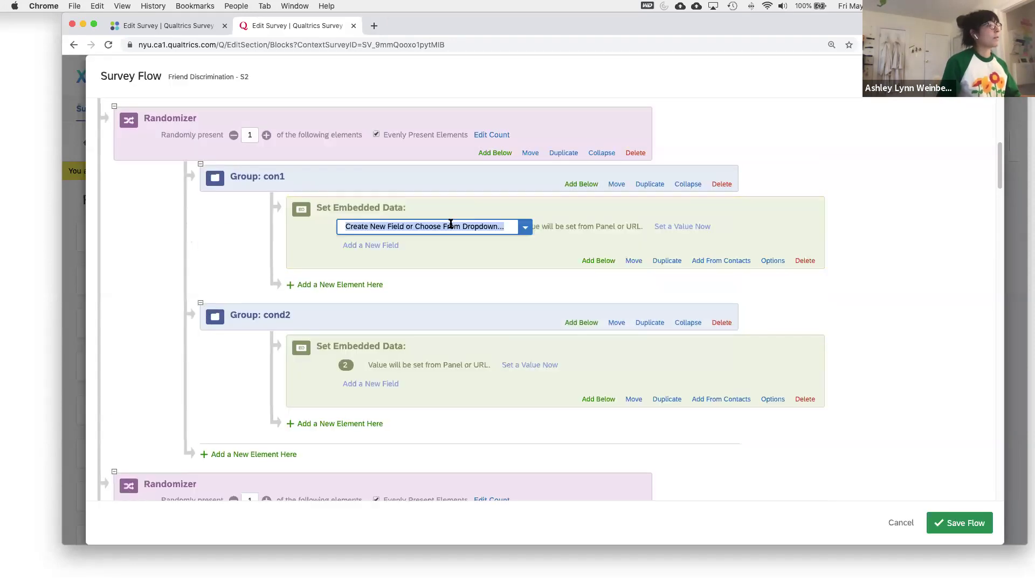
{"action": "type", "text": "con 1"}
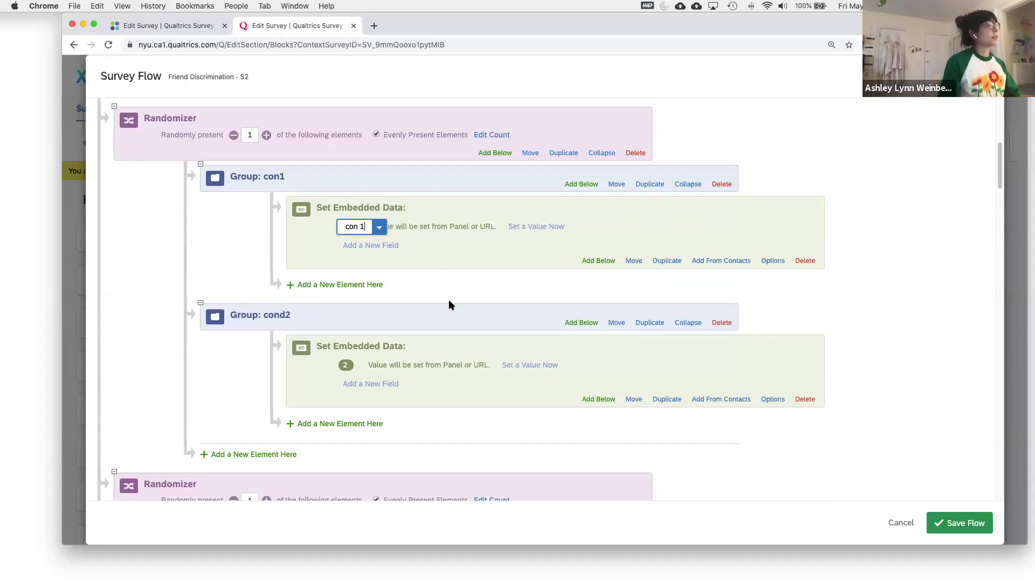
{"action": "scroll", "coordinate": [502, 307], "scroll_direction": "down", "scroll_amount": 5}
{"action": "scroll", "coordinate": [501, 307], "scroll_direction": "up", "scroll_amount": 6}
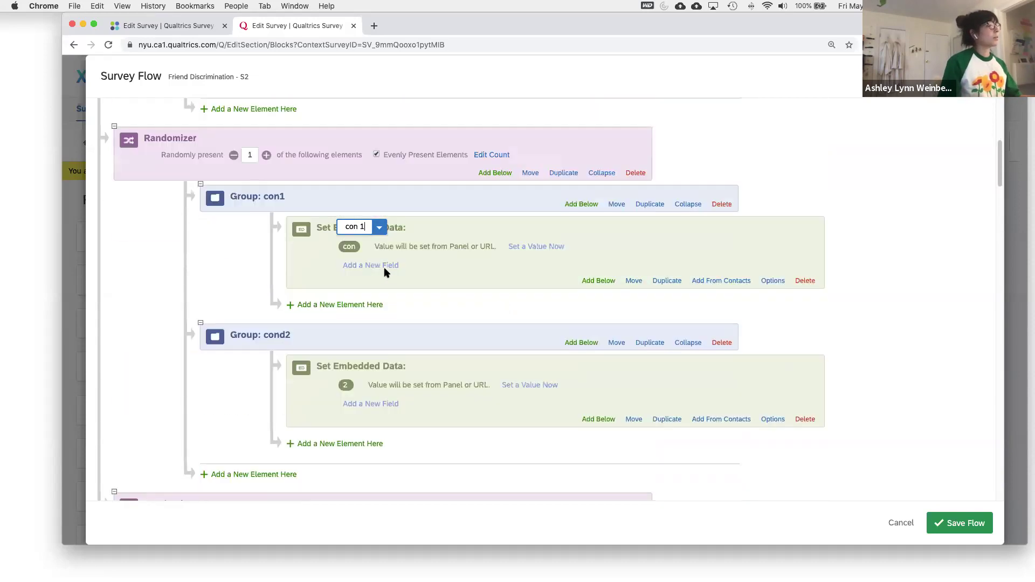
{"action": "key", "text": "Return"}
{"action": "left_click", "coordinate": [540, 247]}
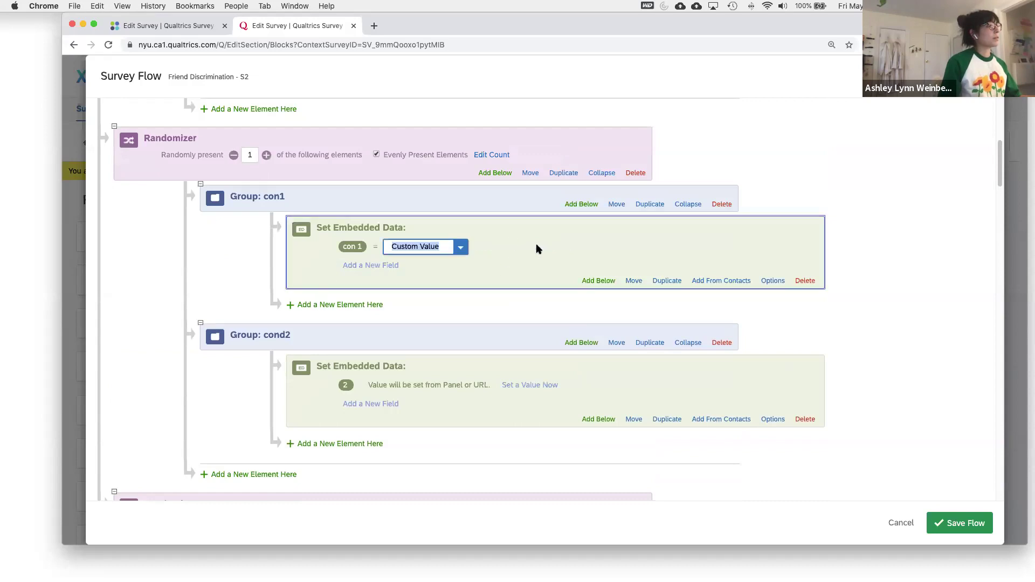
{"action": "type", "text": "1"}
{"action": "key", "text": "Return"}
Rename the embedded data field under group con1 to con
{"action": "left_click", "coordinate": [357, 248]}
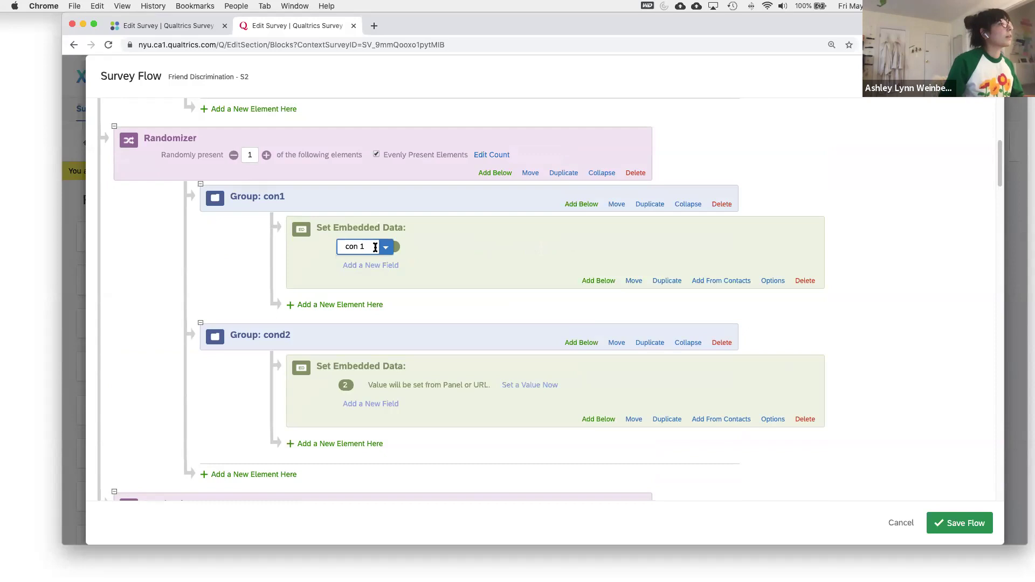
{"action": "key", "text": "BackSpace"}
{"action": "key", "text": "BackSpace"}
{"action": "left_click", "coordinate": [440, 253]}
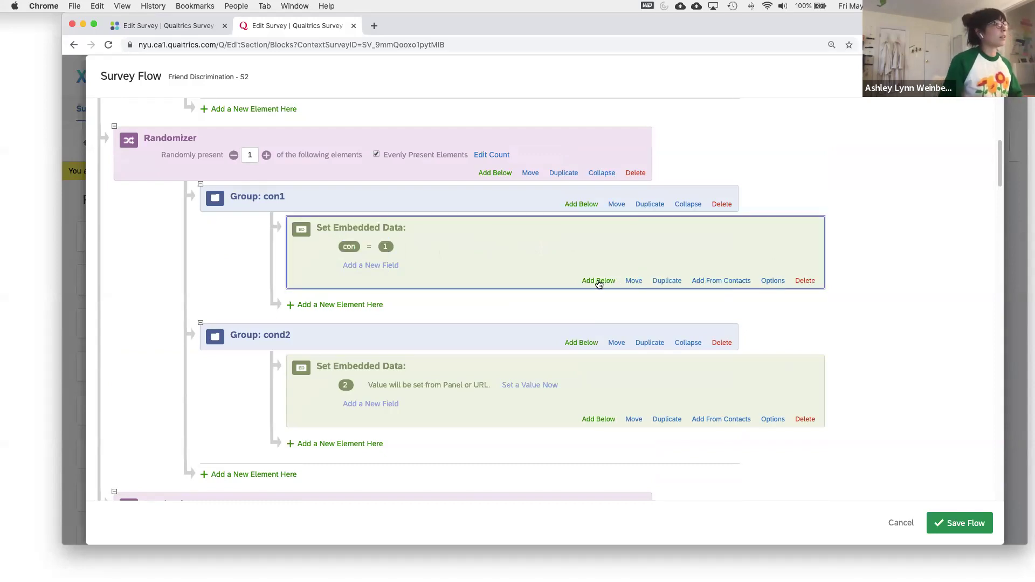
Rename the embedded data field under group cond2 to con
{"action": "left_click", "coordinate": [343, 388]}
{"action": "left_click", "coordinate": [343, 389]}
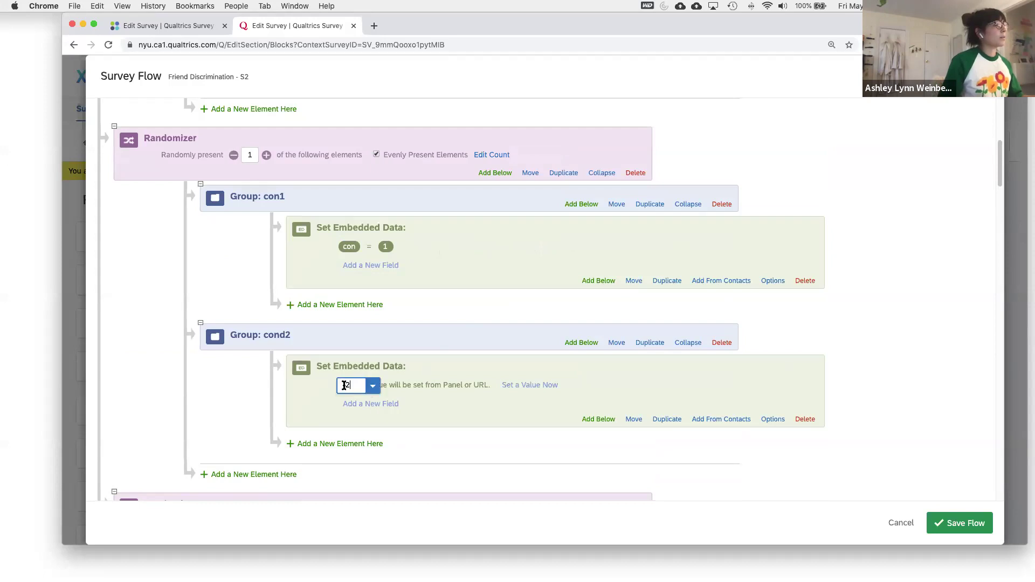
{"action": "left_click", "coordinate": [340, 389]}
{"action": "left_click", "coordinate": [342, 387]}
{"action": "type", "text": "2"}
{"action": "key", "text": "BackSpace"}
{"action": "type", "text": "con"}
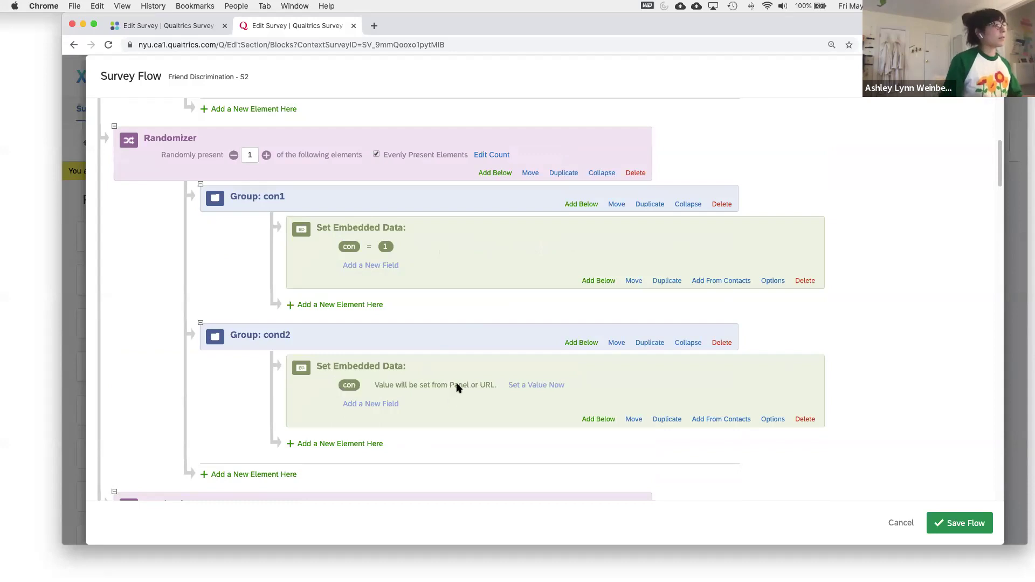
Set the value of the con field under group cond2 to 2
{"action": "left_click", "coordinate": [540, 386]}
{"action": "type", "text": "2"}
{"action": "left_click", "coordinate": [529, 389]}
{"action": "left_click", "coordinate": [484, 256]}
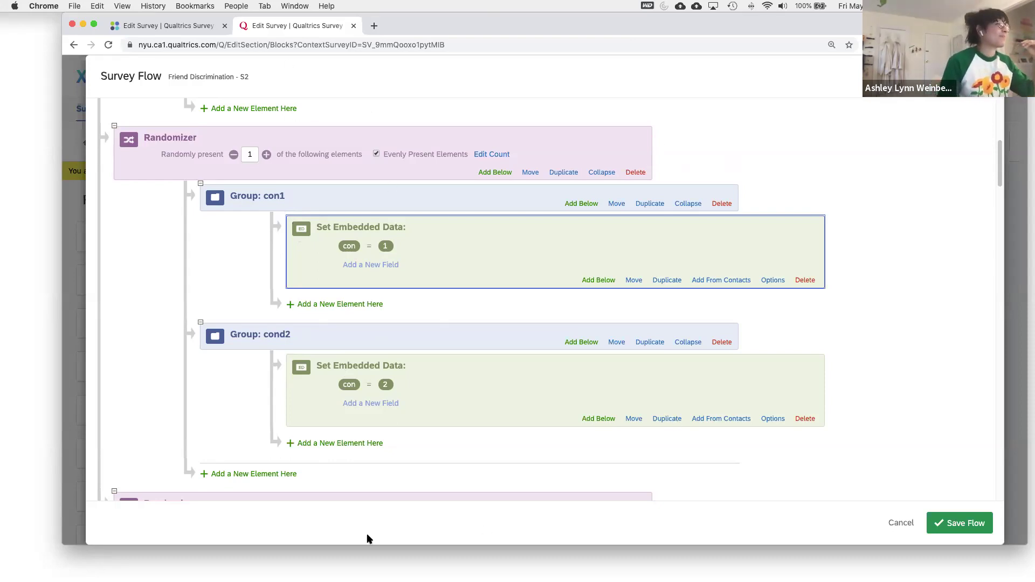
Compare the new randomizer's groups with the existing Con1_a and Con2_a groups and their embedded data
{"action": "scroll", "coordinate": [785, 412], "scroll_direction": "up", "scroll_amount": 2}
{"action": "scroll", "coordinate": [784, 412], "scroll_direction": "down", "scroll_amount": 1}
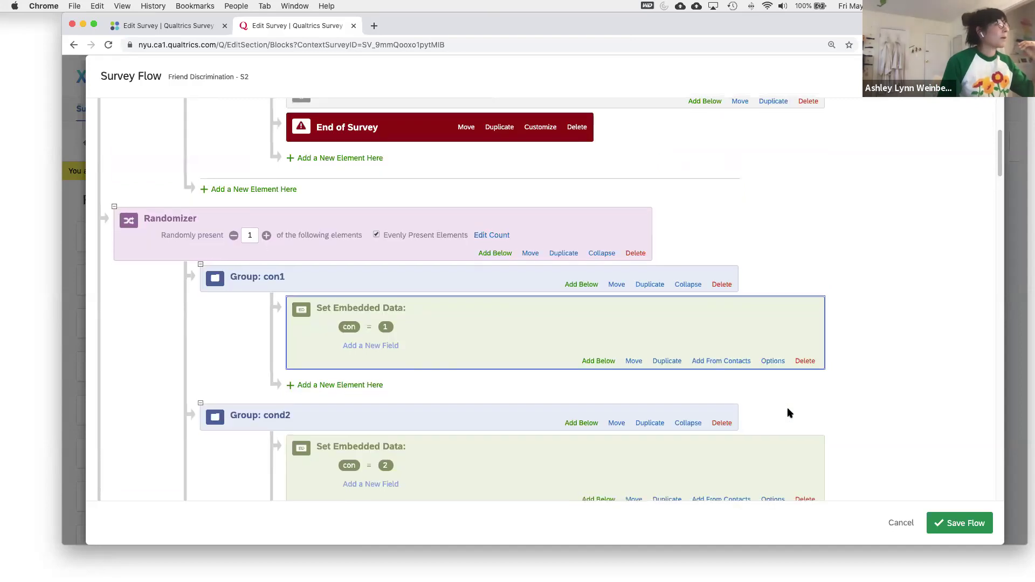
{"action": "scroll", "coordinate": [796, 415], "scroll_direction": "down", "scroll_amount": 2}
{"action": "scroll", "coordinate": [798, 415], "scroll_direction": "up", "scroll_amount": 2}
{"action": "scroll", "coordinate": [801, 416], "scroll_direction": "down", "scroll_amount": 1}
{"action": "scroll", "coordinate": [802, 415], "scroll_direction": "down", "scroll_amount": 8}
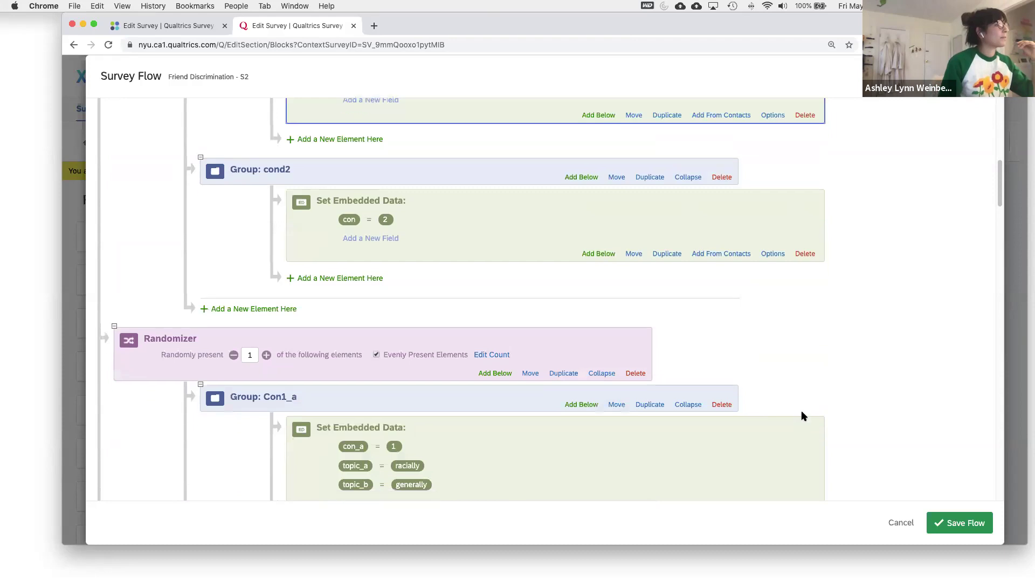
{"action": "scroll", "coordinate": [802, 413], "scroll_direction": "down", "scroll_amount": 4}
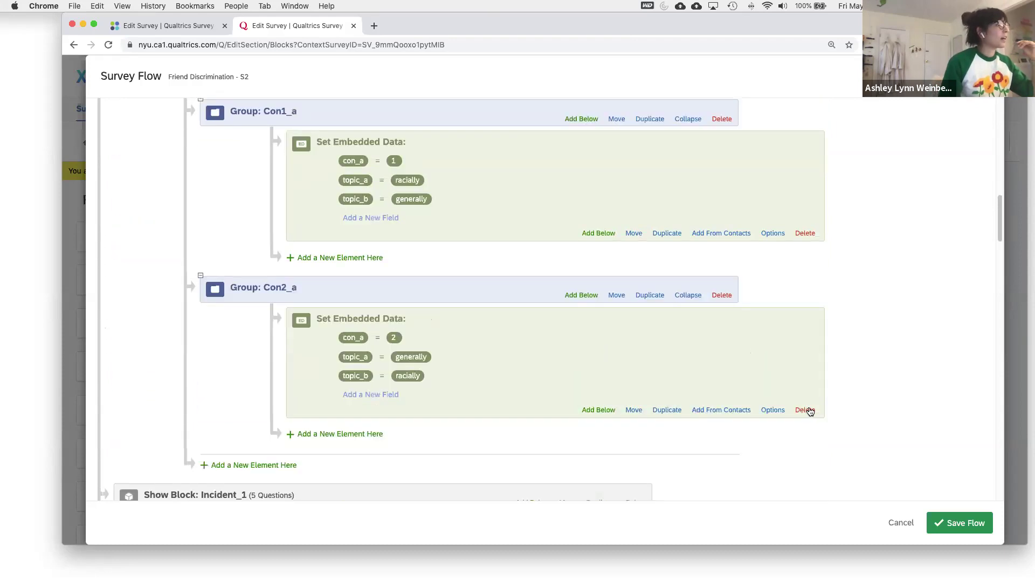
{"action": "scroll", "coordinate": [809, 412], "scroll_direction": "down", "scroll_amount": 5}
Examine the branches below the Incident_1 block, including their con_a conditions, experience answers and embedded data values
{"action": "scroll", "coordinate": [811, 407], "scroll_direction": "down", "scroll_amount": 3}
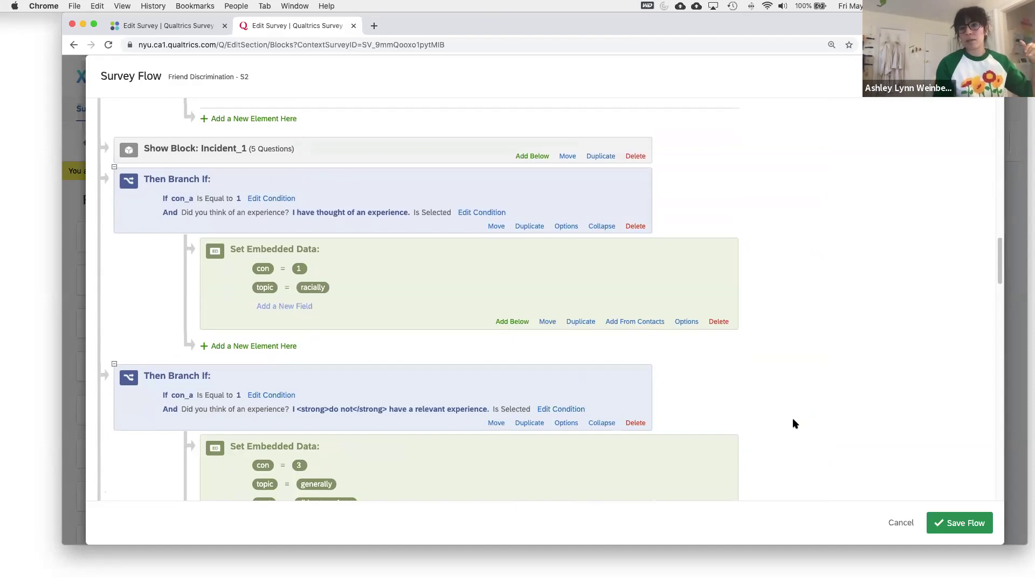
{"action": "scroll", "coordinate": [785, 423], "scroll_direction": "down", "scroll_amount": 2}
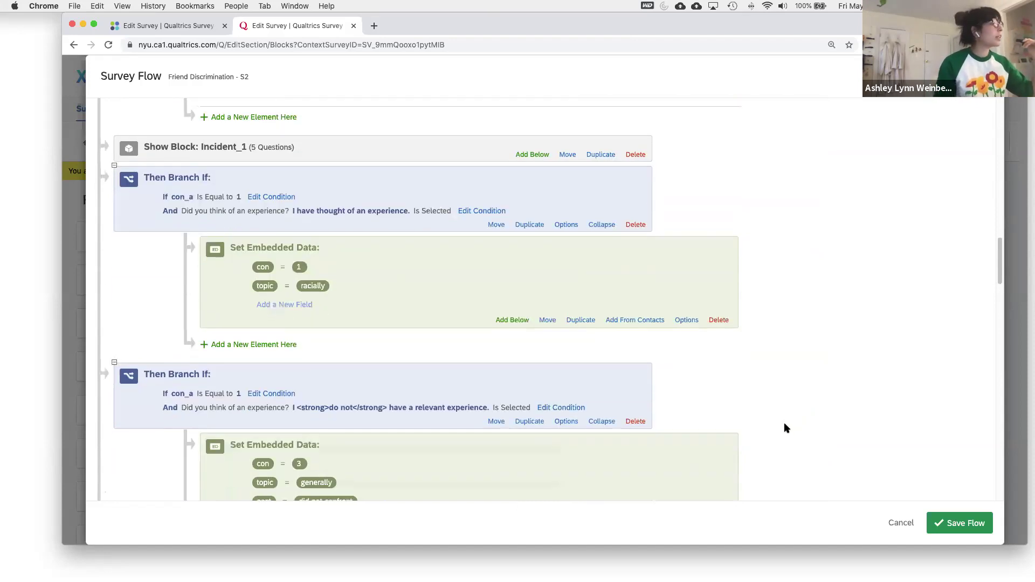
{"action": "scroll", "coordinate": [784, 429], "scroll_direction": "down", "scroll_amount": 5}
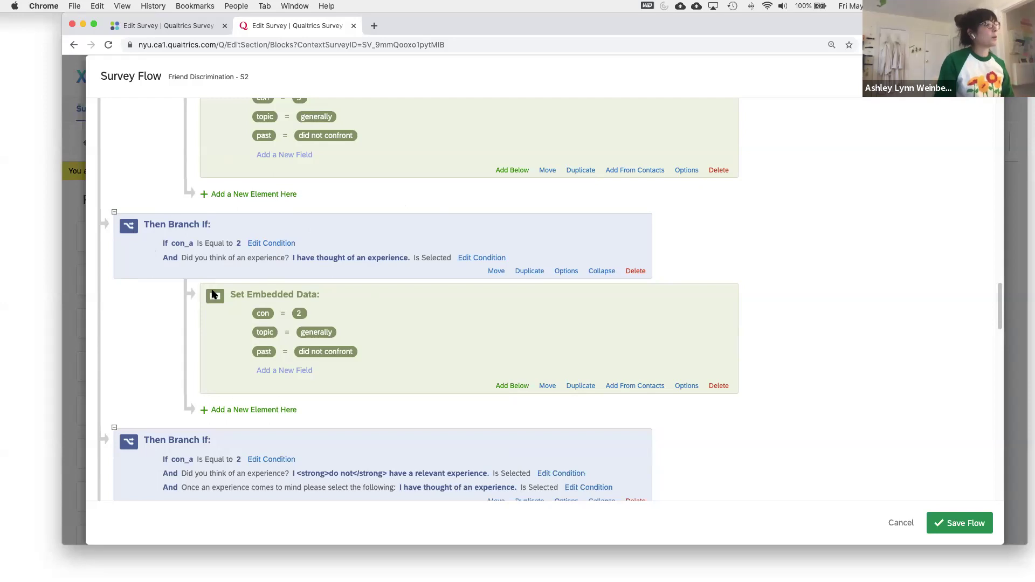
{"action": "scroll", "coordinate": [262, 280], "scroll_direction": "up", "scroll_amount": 4}
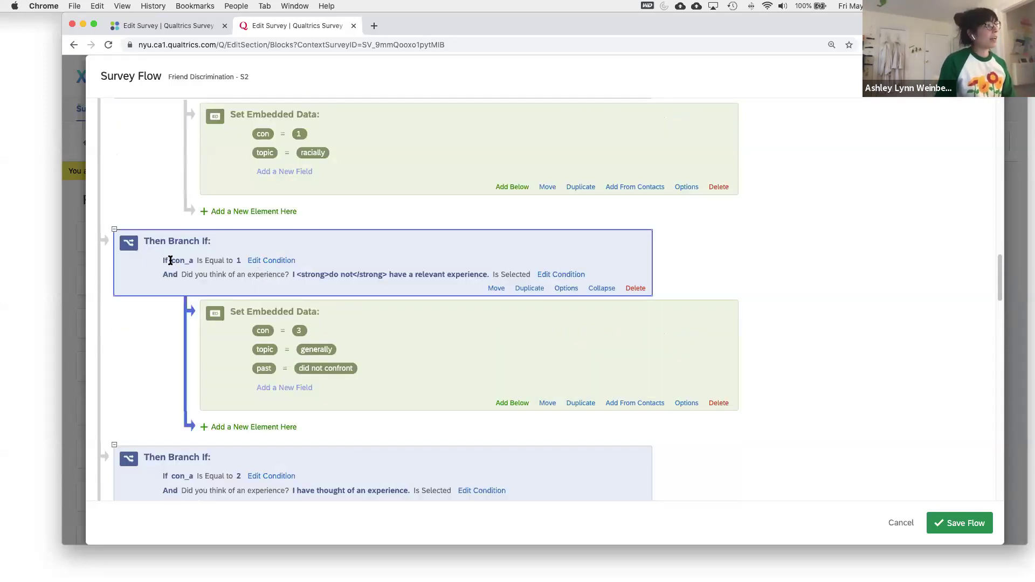
{"action": "scroll", "coordinate": [170, 261], "scroll_direction": "up", "scroll_amount": 1}
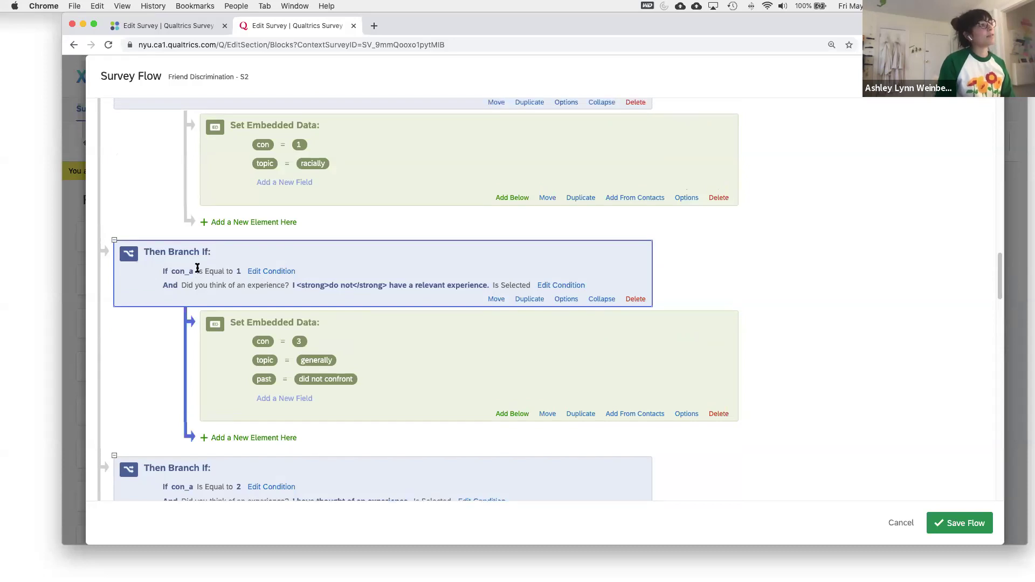
{"action": "scroll", "coordinate": [170, 272], "scroll_direction": "up", "scroll_amount": 1}
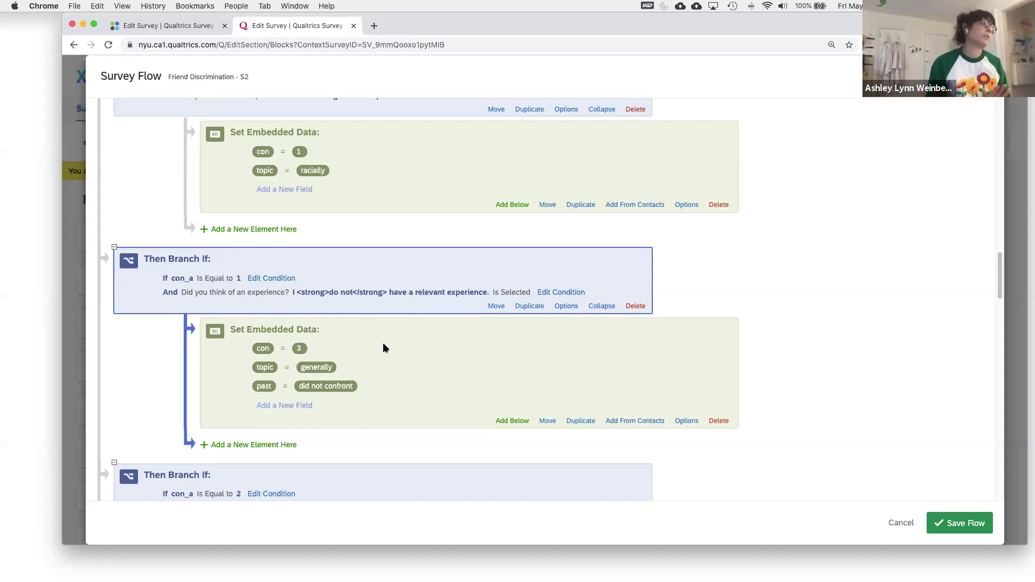
{"action": "left_click", "coordinate": [263, 351]}
{"action": "left_click", "coordinate": [316, 345]}
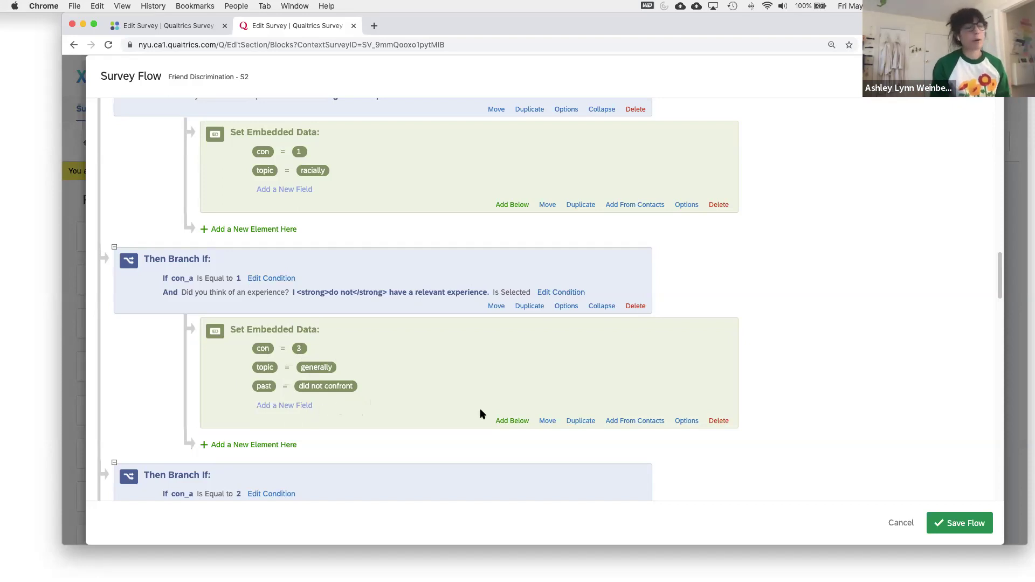
Add a nested branch below the embedded data that sets con to 3, and leave it without a condition
{"action": "scroll", "coordinate": [392, 422], "scroll_direction": "down", "scroll_amount": 2}
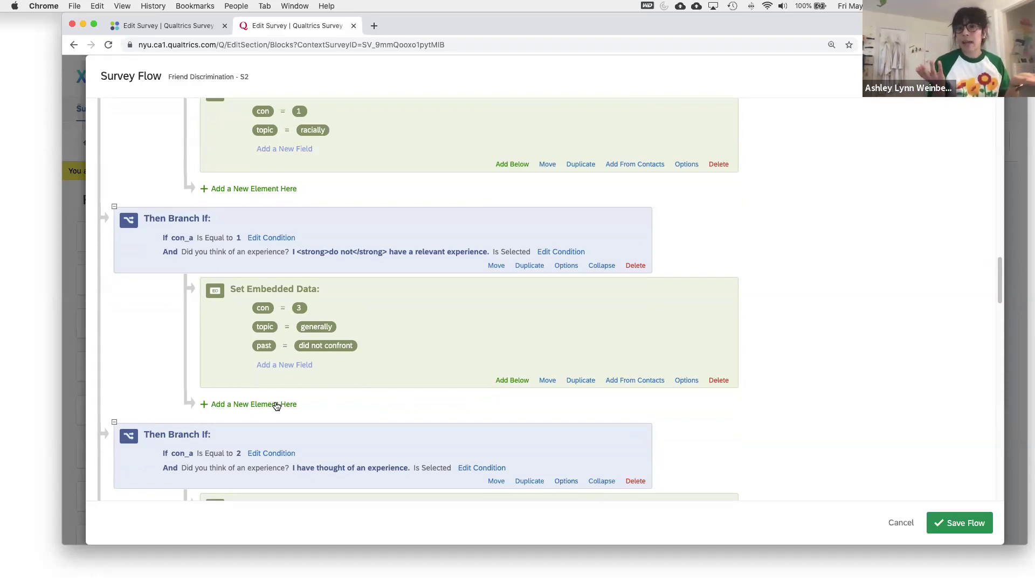
{"action": "left_click", "coordinate": [277, 404]}
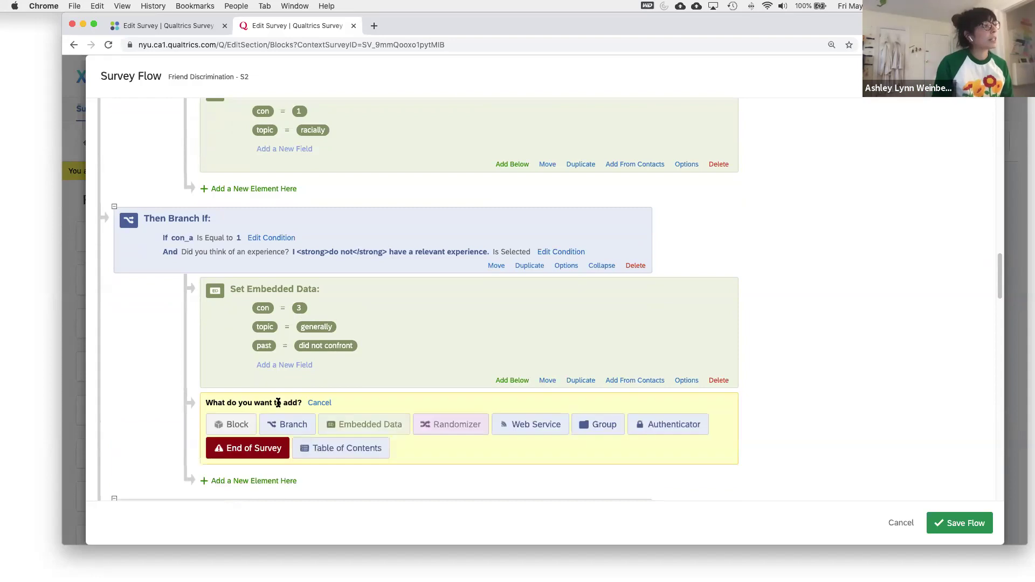
{"action": "scroll", "coordinate": [173, 308], "scroll_direction": "down", "scroll_amount": 2}
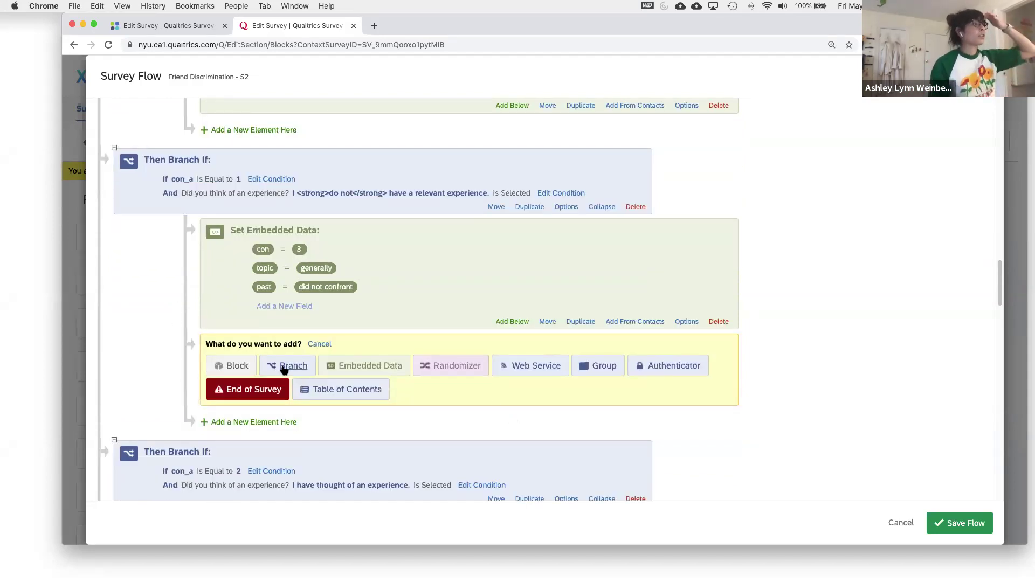
{"action": "left_click", "coordinate": [287, 366]}
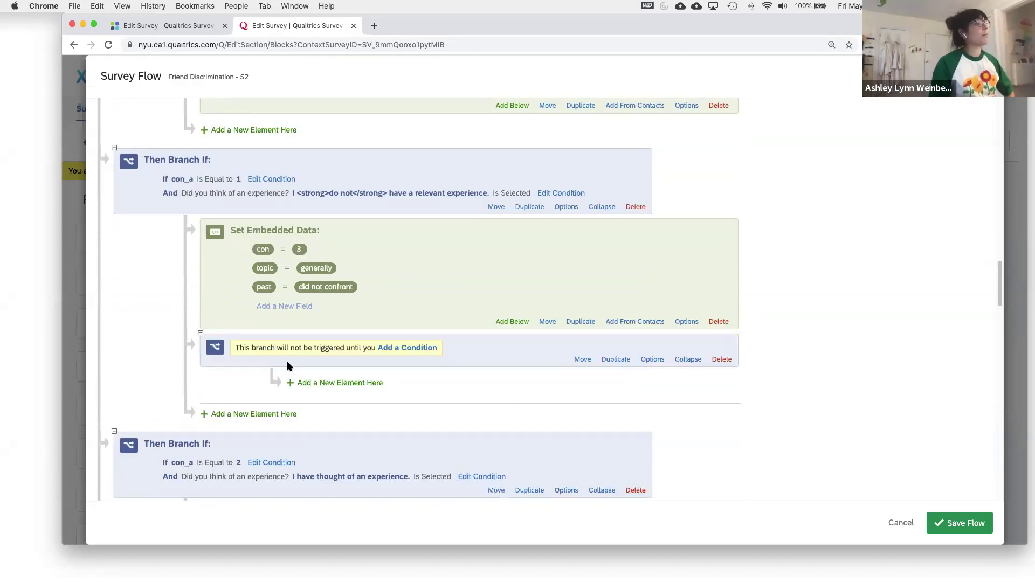
{"action": "left_click", "coordinate": [399, 349]}
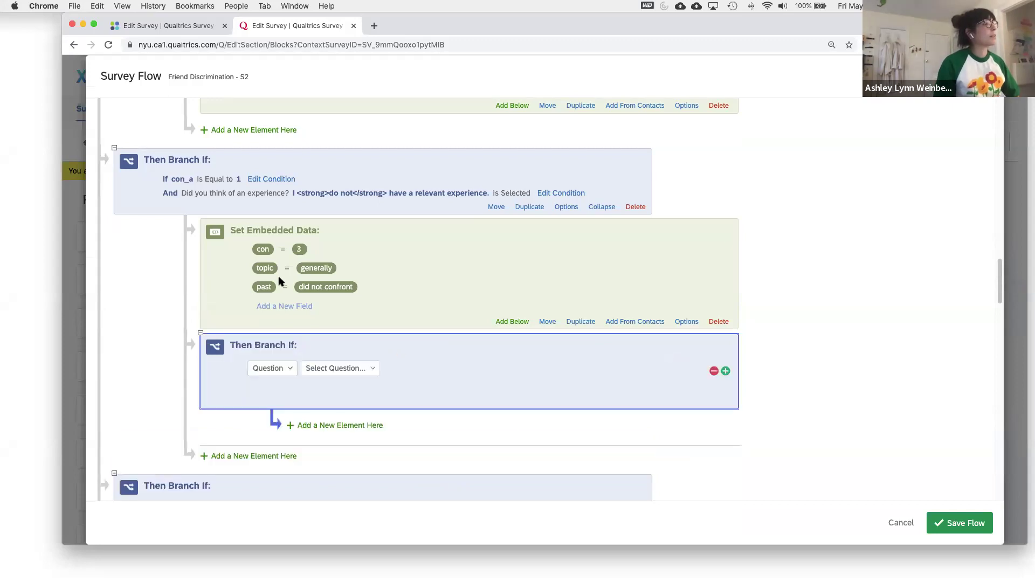
{"action": "left_click", "coordinate": [714, 371]}
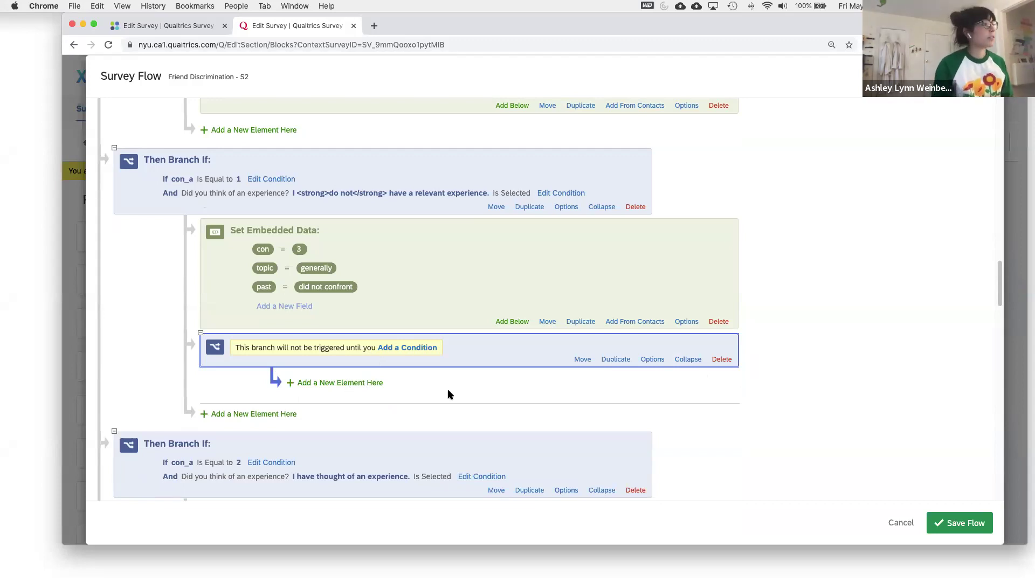
Move the Anticipated Behaviors 1 block into the new nested branch
{"action": "scroll", "coordinate": [451, 393], "scroll_direction": "down", "scroll_amount": 15}
{"action": "scroll", "coordinate": [466, 394], "scroll_direction": "down", "scroll_amount": 10}
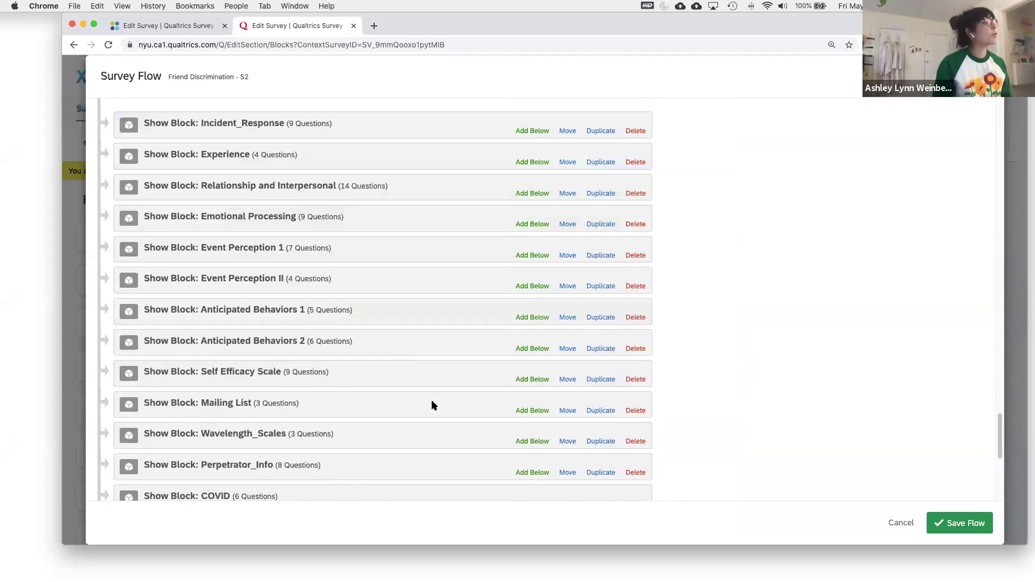
{"action": "scroll", "coordinate": [432, 404], "scroll_direction": "up", "scroll_amount": 2}
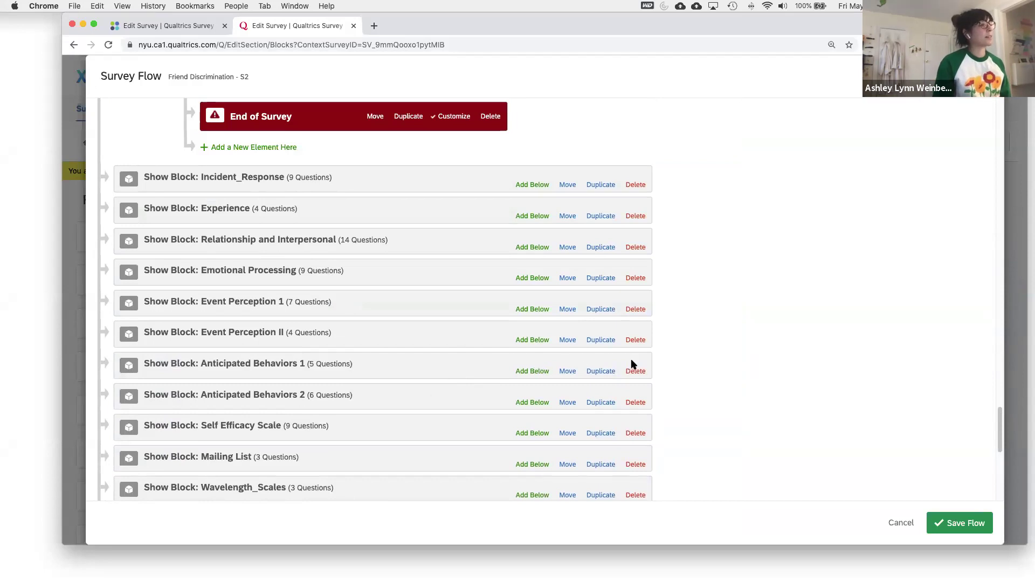
{"action": "left_click_drag", "start_coordinate": [566, 371], "coordinate": [534, 274]}
{"action": "scroll", "coordinate": [728, 330], "scroll_direction": "up", "scroll_amount": 3}
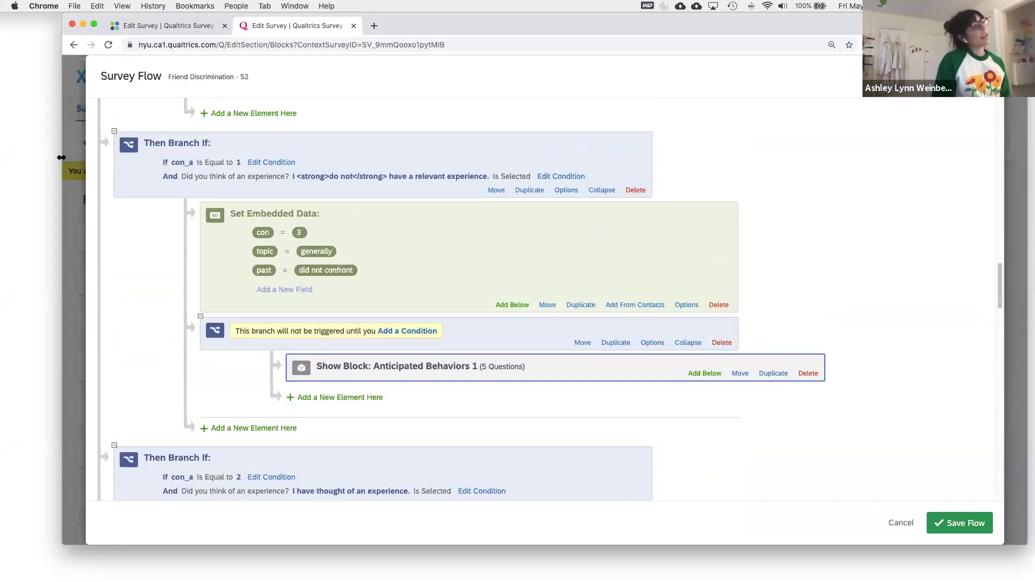
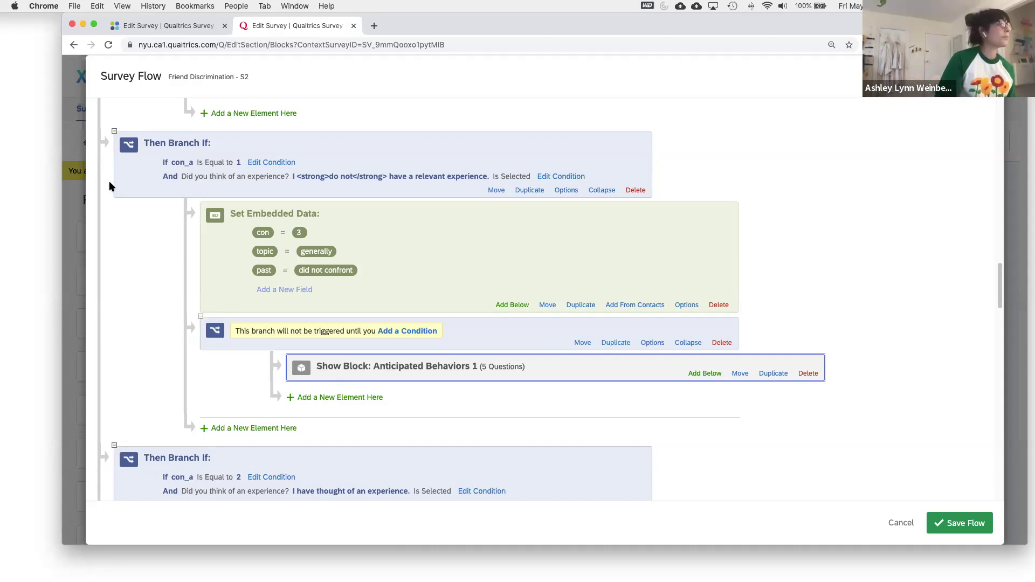
{"action": "scroll", "coordinate": [258, 434], "scroll_direction": "down", "scroll_amount": 5}
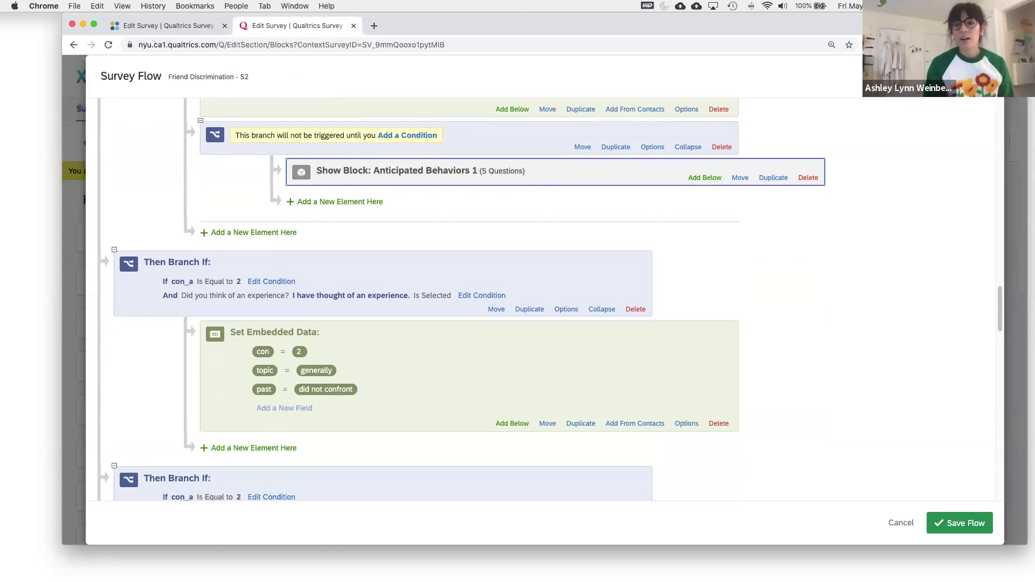
{"action": "scroll", "coordinate": [755, 314], "scroll_direction": "down", "scroll_amount": 2}
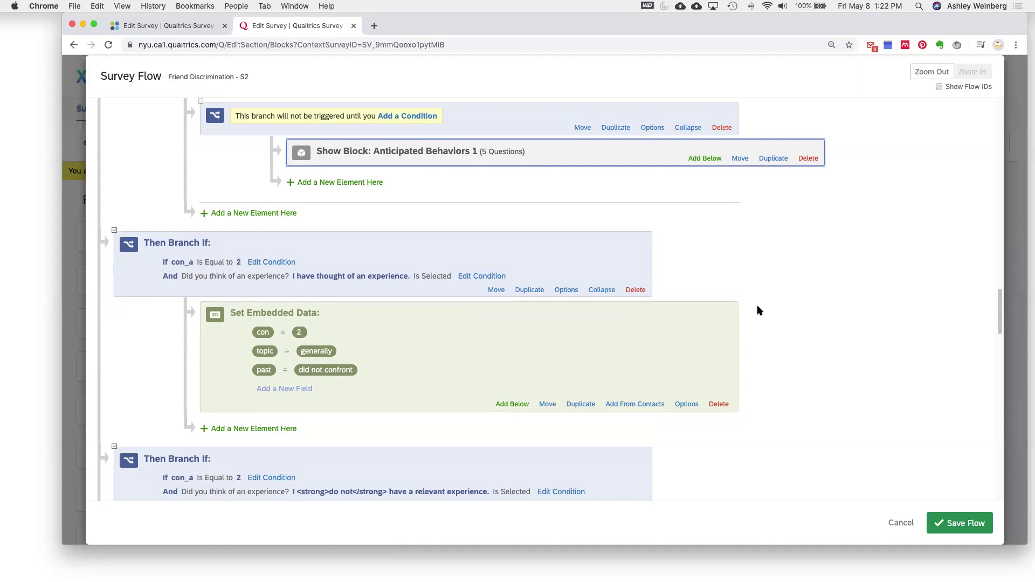
Collapse the two branches for con_a equal to 2 that sit above the Incident_2 block
{"action": "left_click", "coordinate": [114, 231]}
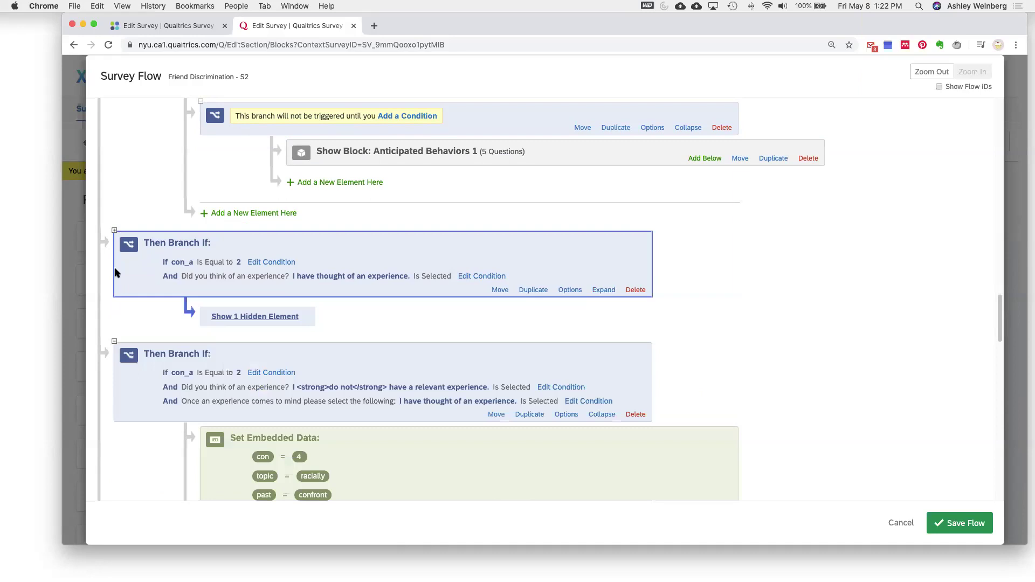
{"action": "scroll", "coordinate": [139, 372], "scroll_direction": "down", "scroll_amount": 1}
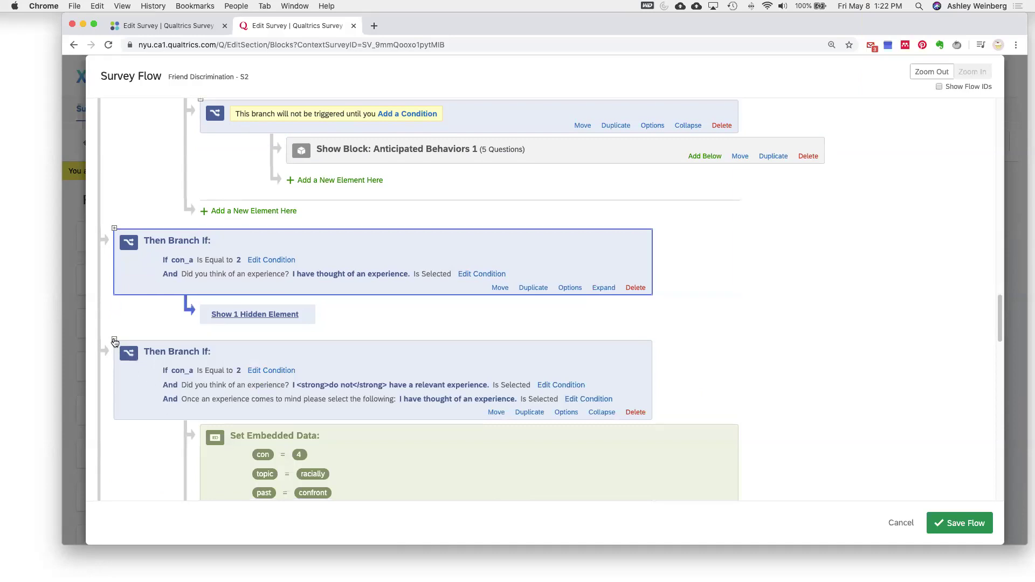
{"action": "left_click", "coordinate": [114, 342]}
{"action": "scroll", "coordinate": [132, 393], "scroll_direction": "down", "scroll_amount": 2}
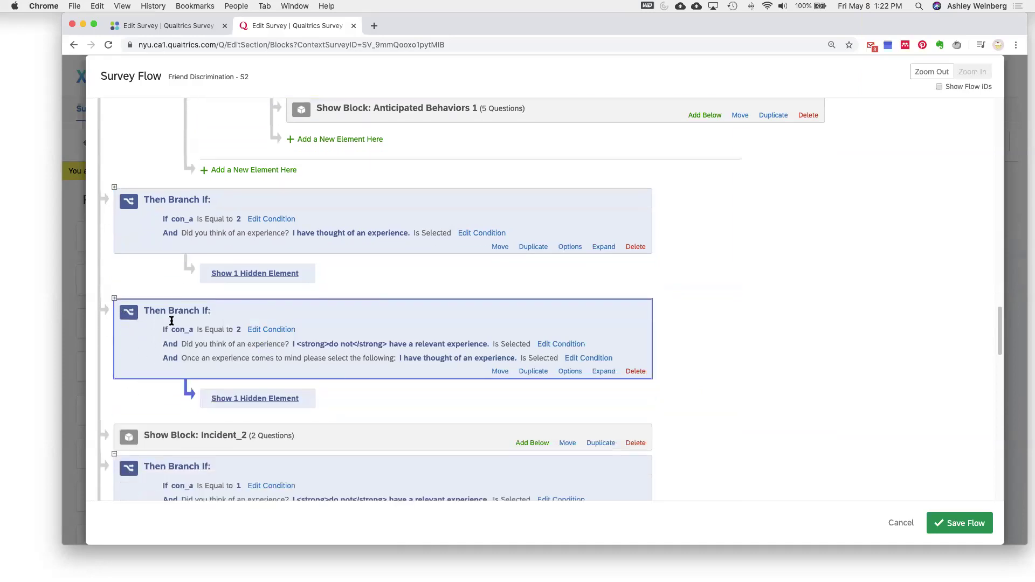
Collapse the nested branch that lacks a condition and zoom out the survey flow
{"action": "scroll", "coordinate": [172, 320], "scroll_direction": "up", "scroll_amount": 5}
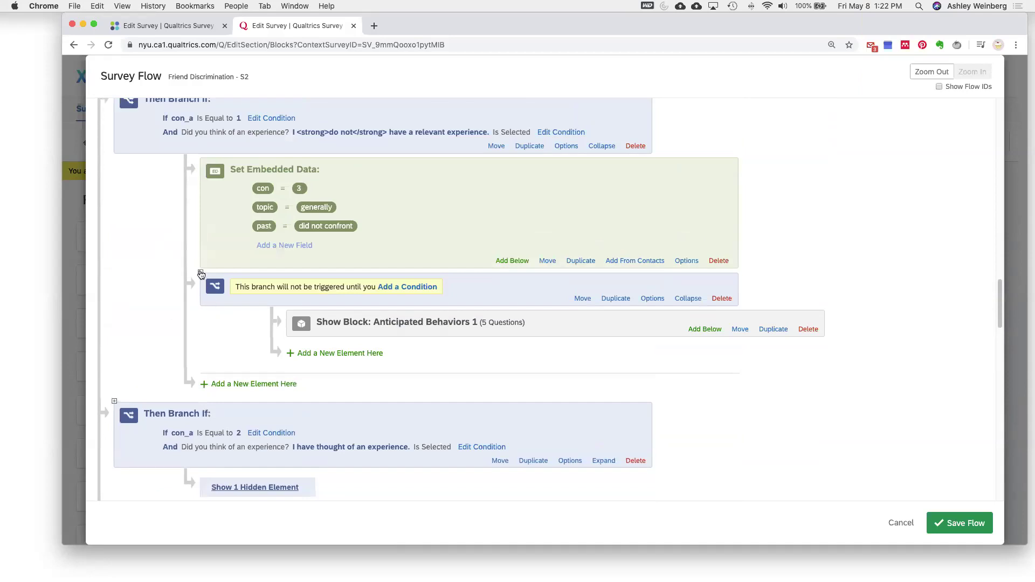
{"action": "left_click", "coordinate": [200, 274]}
{"action": "scroll", "coordinate": [200, 274], "scroll_direction": "up", "scroll_amount": 4}
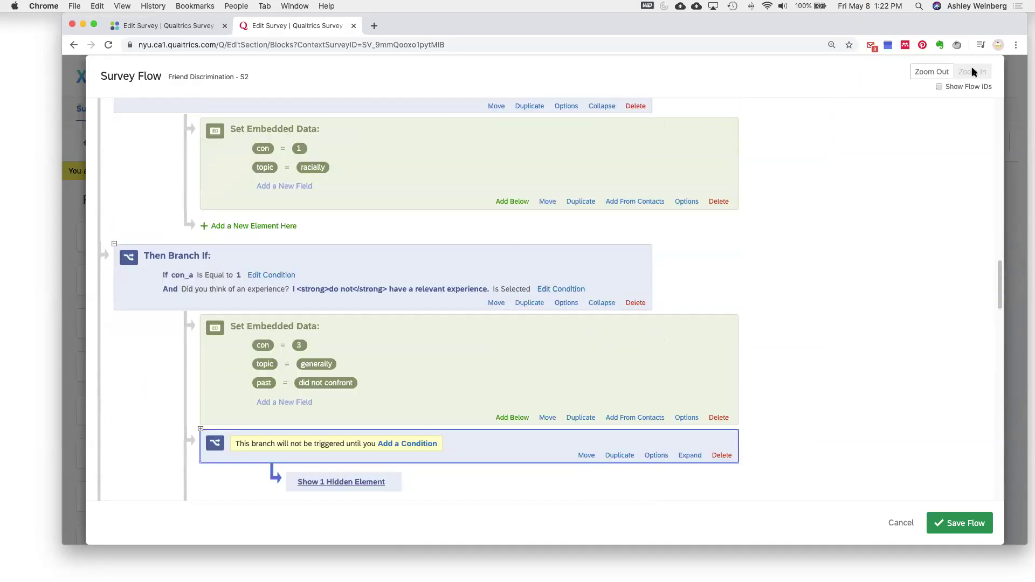
{"action": "left_click", "coordinate": [943, 73]}
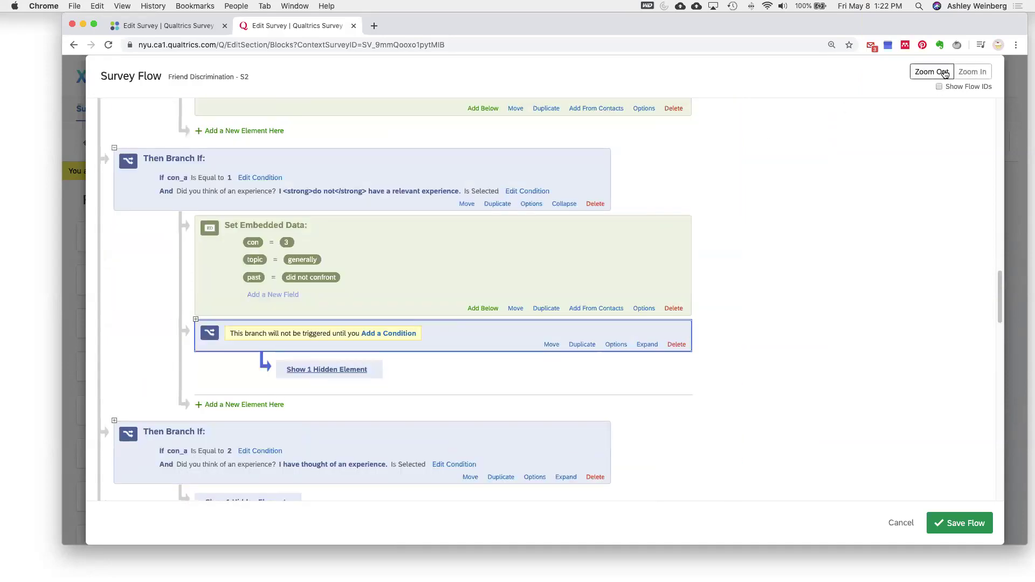
{"action": "double_click", "coordinate": [943, 72]}
Collapse the two branches for con_a equal to 1 below the Incident_1 block
{"action": "scroll", "coordinate": [666, 229], "scroll_direction": "up", "scroll_amount": 5}
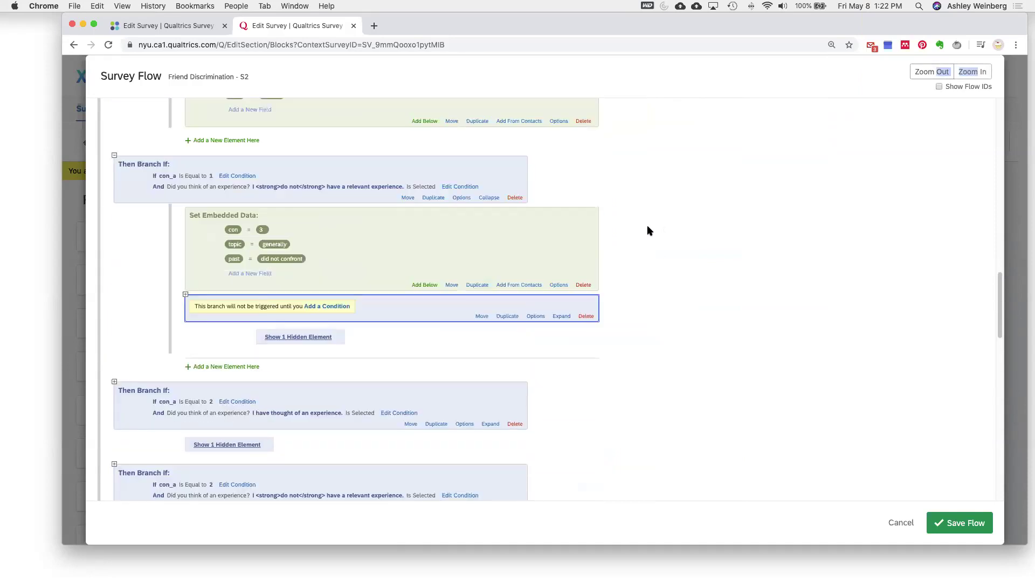
{"action": "left_click", "coordinate": [115, 157]}
{"action": "scroll", "coordinate": [254, 208], "scroll_direction": "up", "scroll_amount": 5}
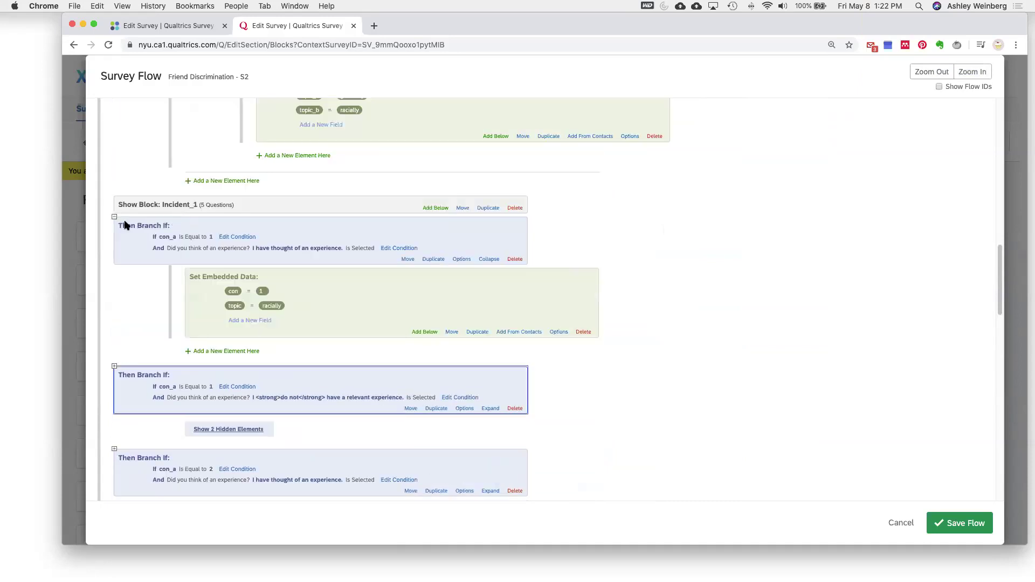
{"action": "left_click", "coordinate": [114, 217]}
Examine the Con1_a and Con2_a randomizer groups, the End of Survey branches and the block order from Incident_Response to Debriefing
{"action": "scroll", "coordinate": [229, 215], "scroll_direction": "up", "scroll_amount": 5}
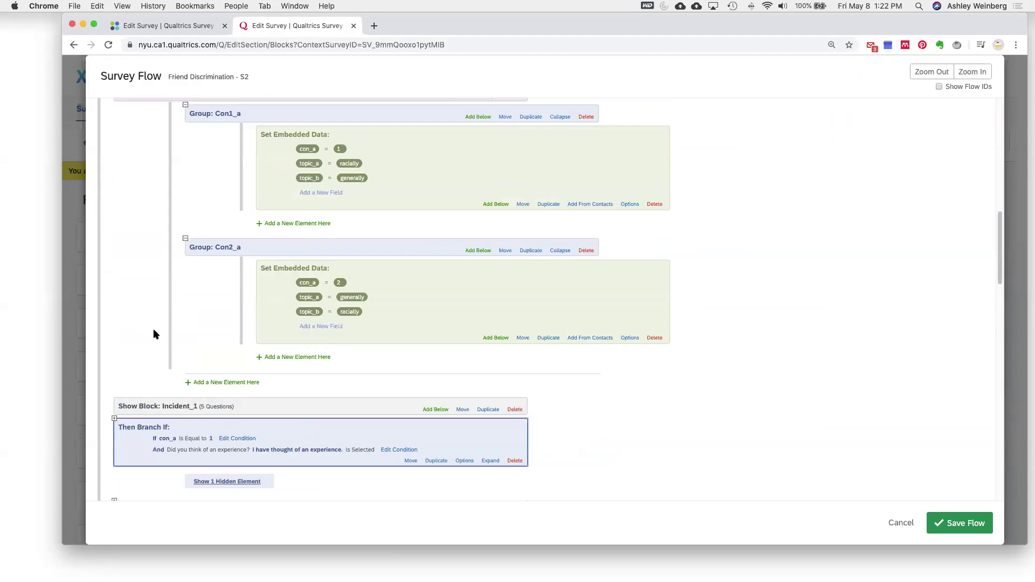
{"action": "scroll", "coordinate": [165, 383], "scroll_direction": "up", "scroll_amount": 2}
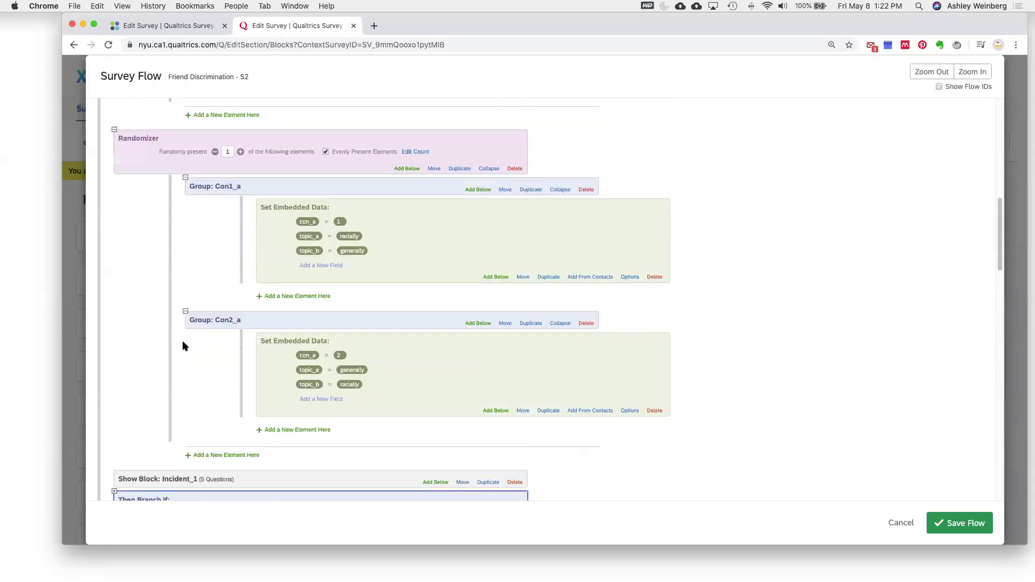
{"action": "scroll", "coordinate": [185, 312], "scroll_direction": "down", "scroll_amount": 10}
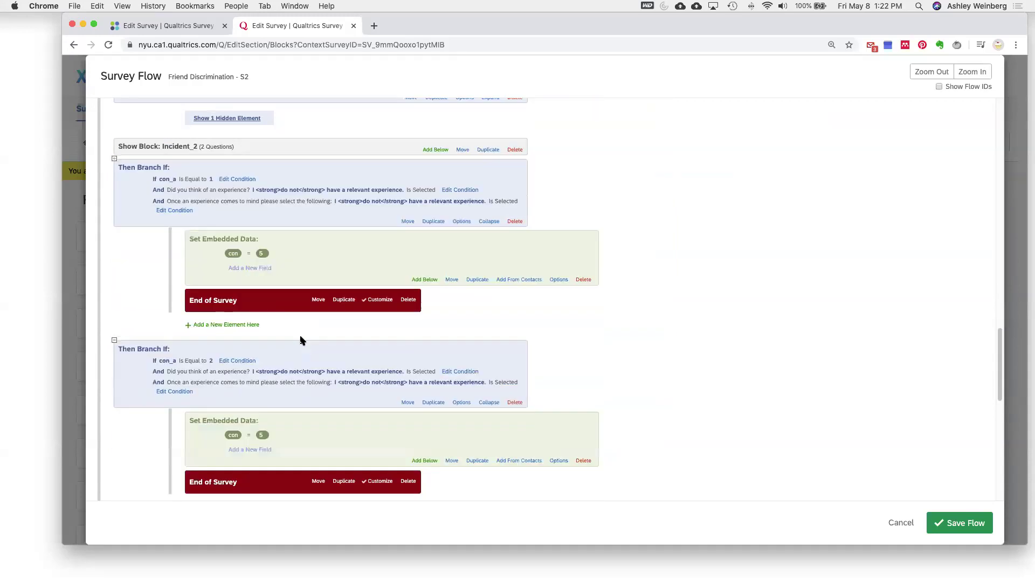
{"action": "scroll", "coordinate": [301, 340], "scroll_direction": "down", "scroll_amount": 7}
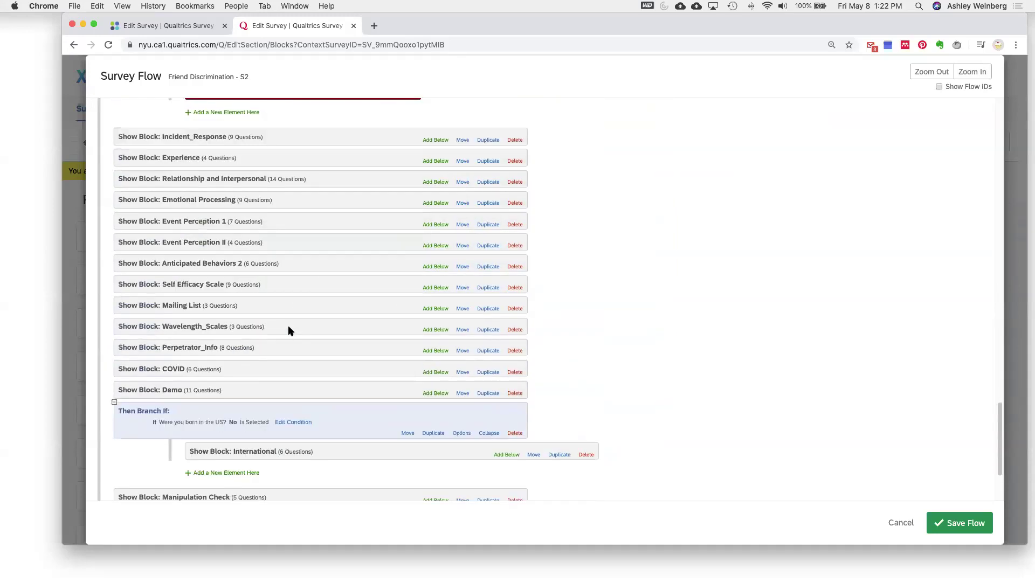
{"action": "scroll", "coordinate": [286, 330], "scroll_direction": "down", "scroll_amount": 1}
{"action": "scroll", "coordinate": [286, 329], "scroll_direction": "up", "scroll_amount": 1}
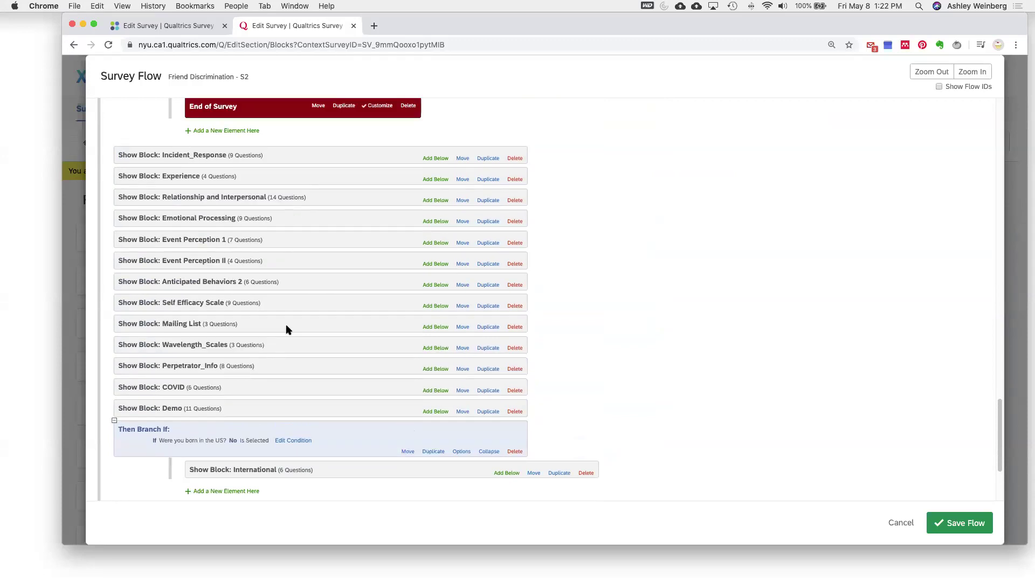
{"action": "scroll", "coordinate": [288, 330], "scroll_direction": "down", "scroll_amount": 2}
{"action": "scroll", "coordinate": [288, 334], "scroll_direction": "up", "scroll_amount": 1}
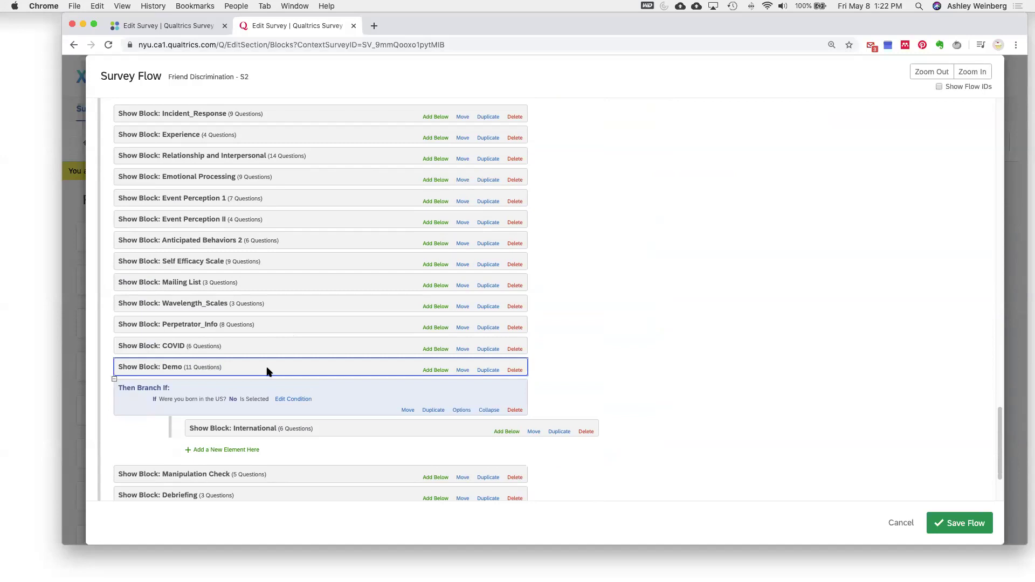
{"action": "left_click_drag", "start_coordinate": [264, 372], "coordinate": [264, 371]}
{"action": "scroll", "coordinate": [657, 270], "scroll_direction": "up", "scroll_amount": 3}
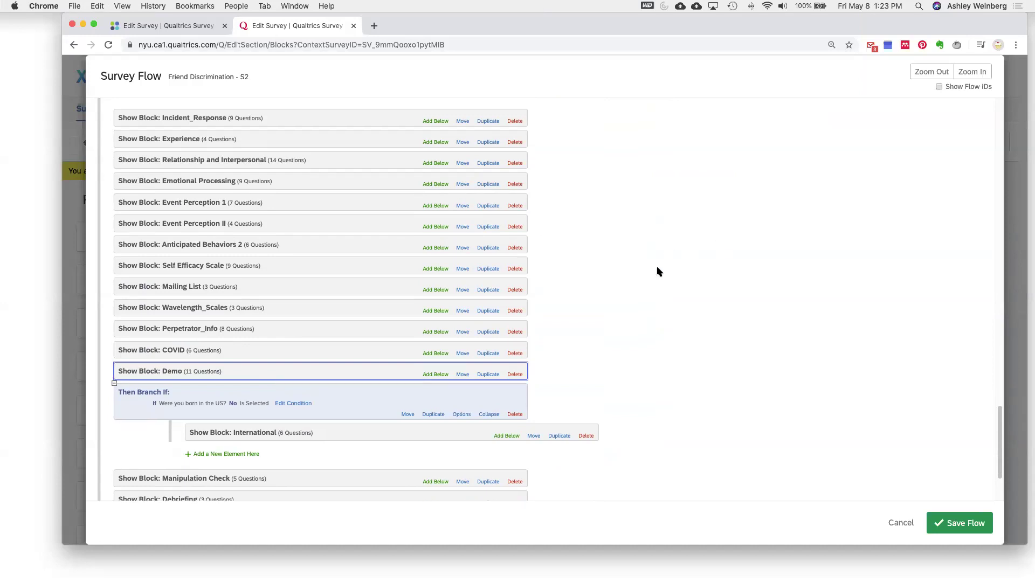
{"action": "scroll", "coordinate": [662, 272], "scroll_direction": "down", "scroll_amount": 2}
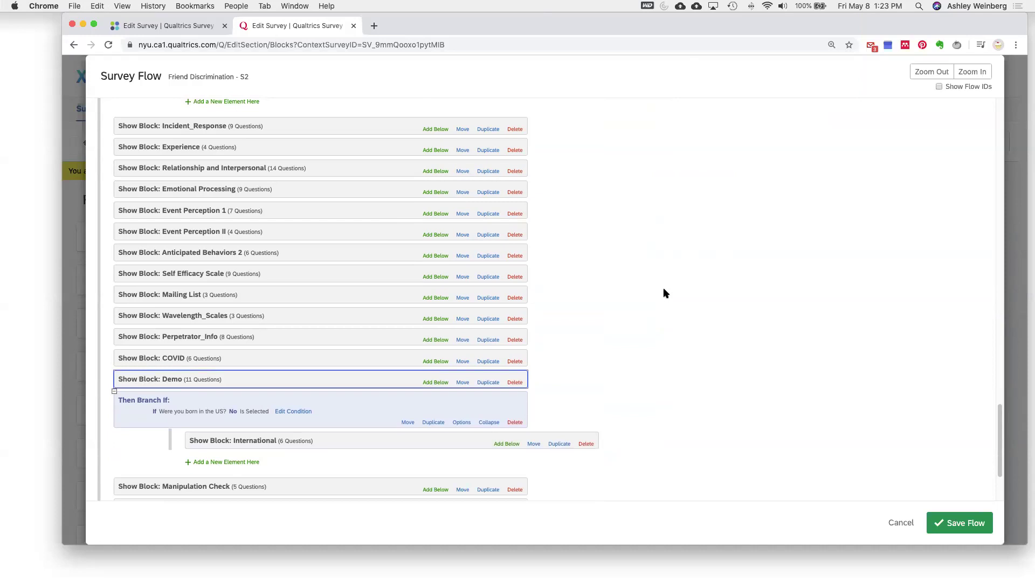
{"action": "scroll", "coordinate": [668, 286], "scroll_direction": "down", "scroll_amount": 1}
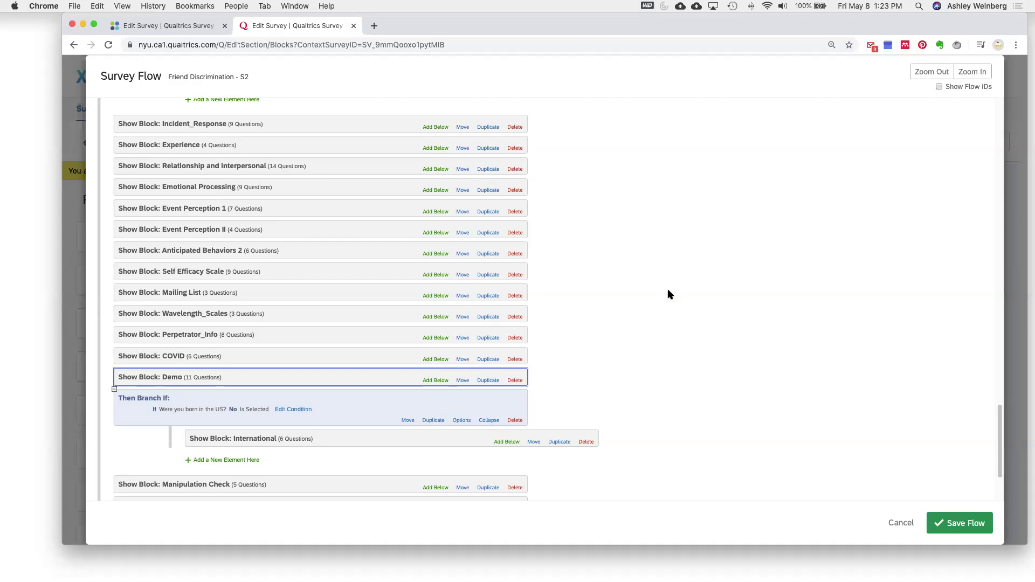
{"action": "scroll", "coordinate": [669, 293], "scroll_direction": "up", "scroll_amount": 2}
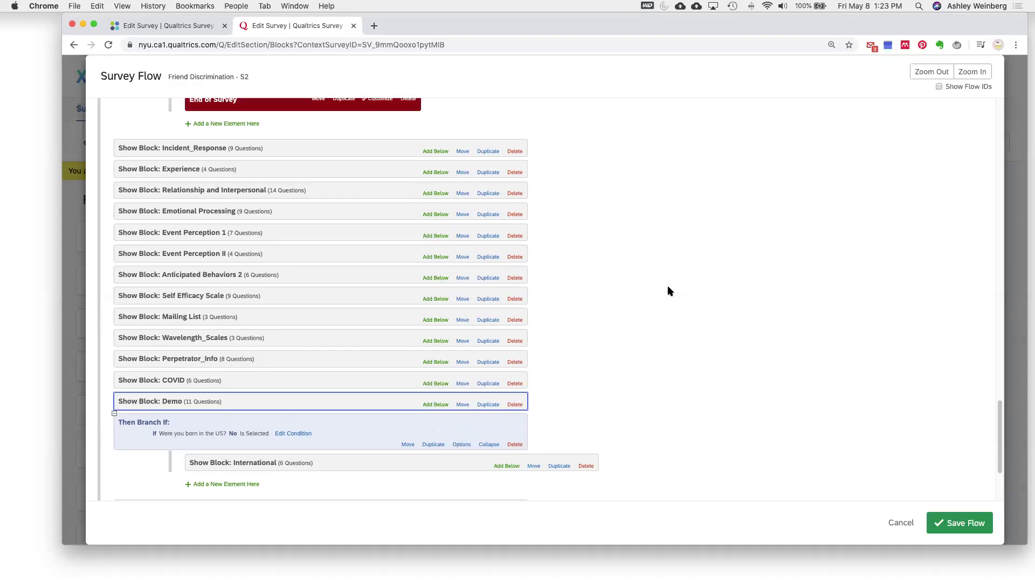
{"action": "scroll", "coordinate": [668, 292], "scroll_direction": "up", "scroll_amount": 3}
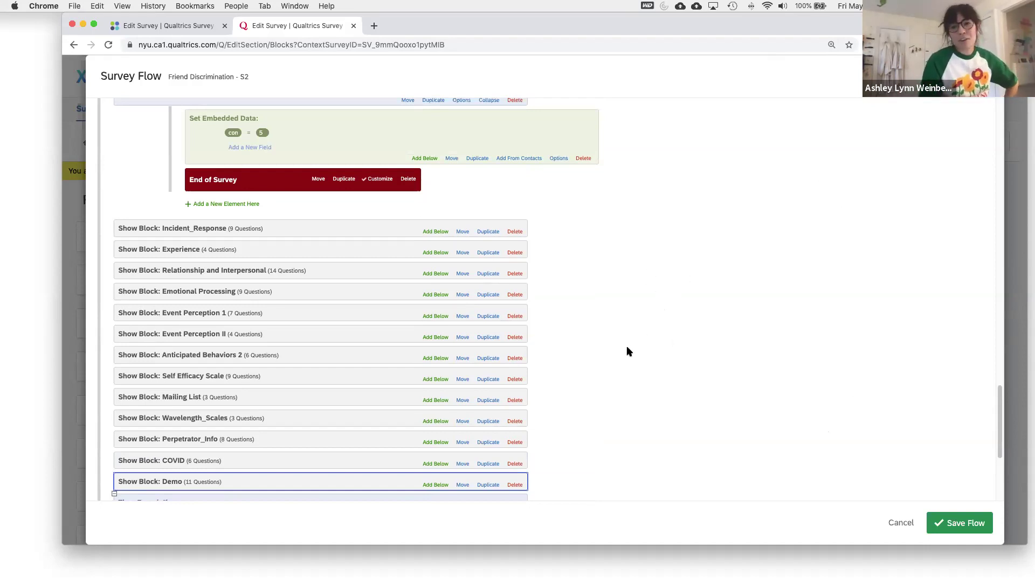
{"action": "scroll", "coordinate": [630, 334], "scroll_direction": "up", "scroll_amount": 3}
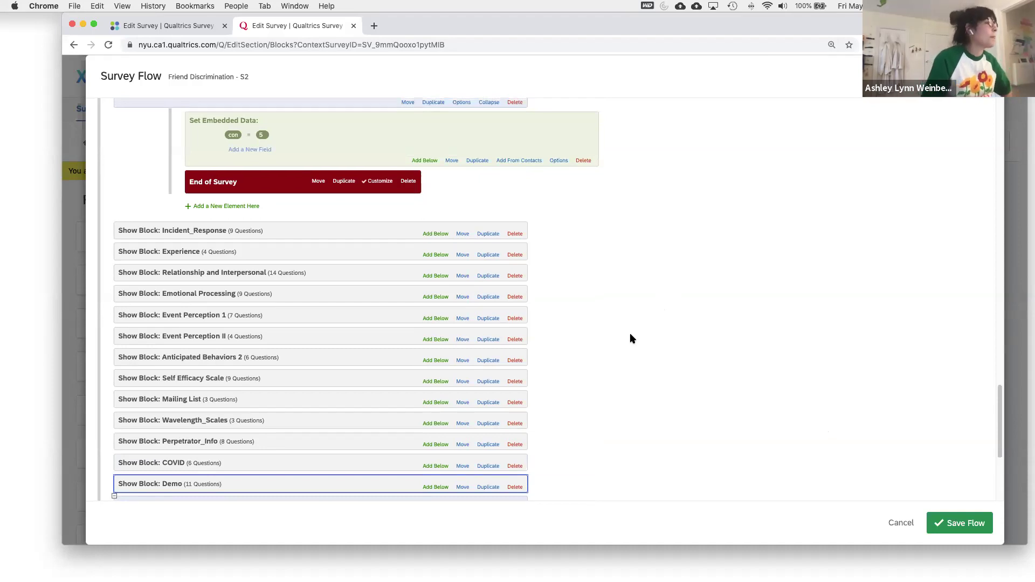
{"action": "scroll", "coordinate": [628, 335], "scroll_direction": "up", "scroll_amount": 1}
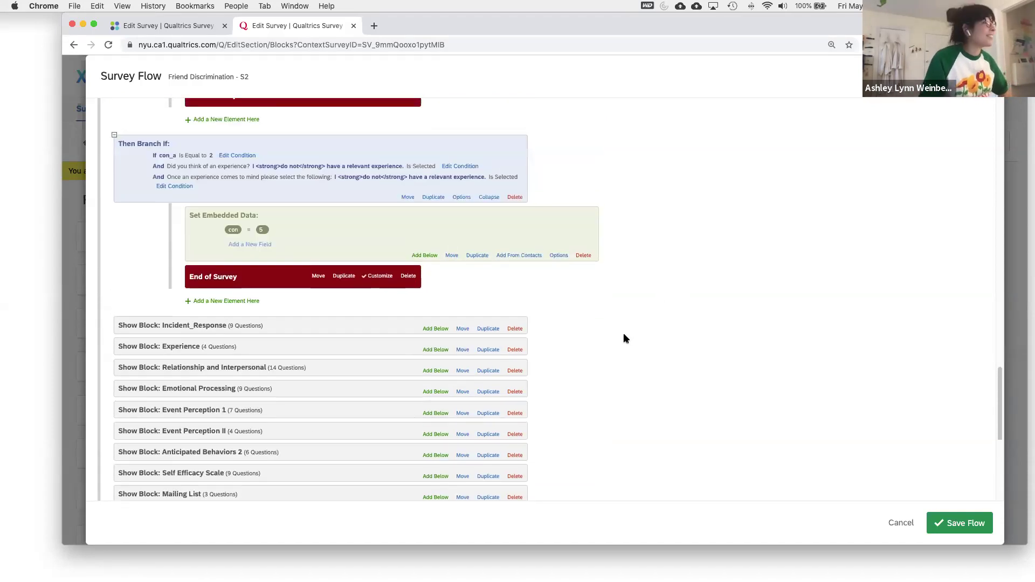
{"action": "scroll", "coordinate": [624, 337], "scroll_direction": "up", "scroll_amount": 6}
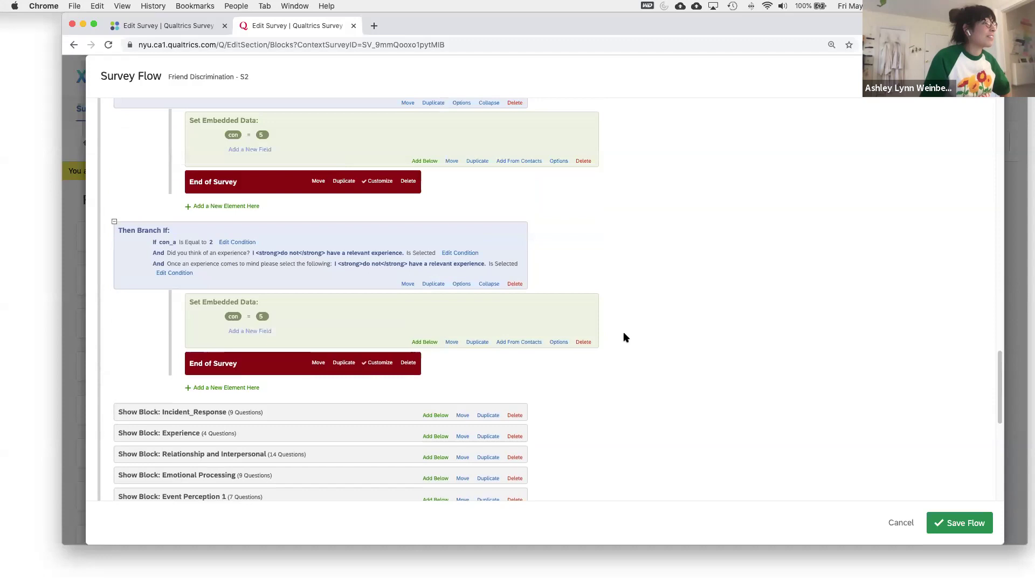
{"action": "scroll", "coordinate": [626, 337], "scroll_direction": "up", "scroll_amount": 10}
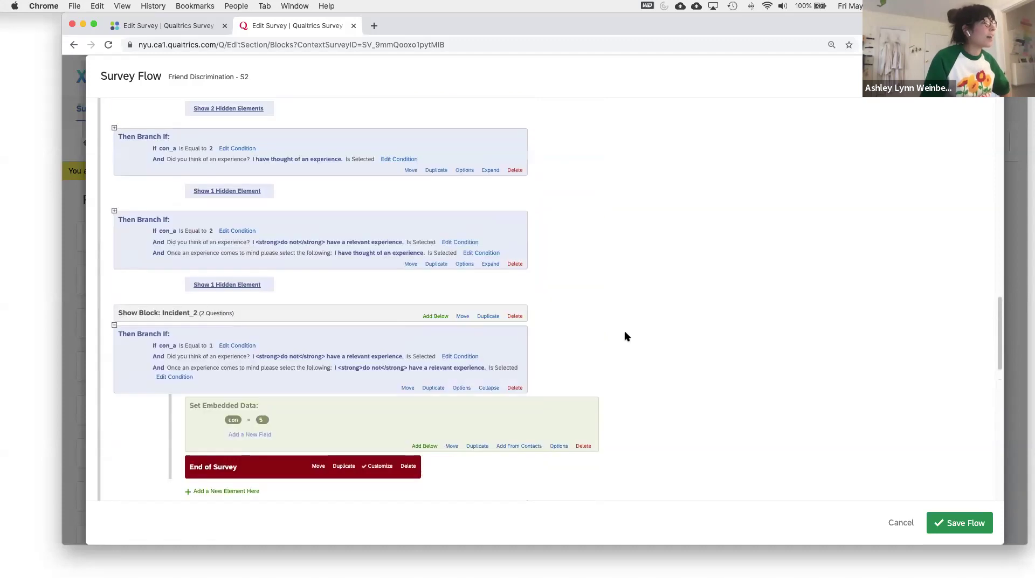
Add a randomizer directly below the Experience block
{"action": "scroll", "coordinate": [625, 337], "scroll_direction": "down", "scroll_amount": 15}
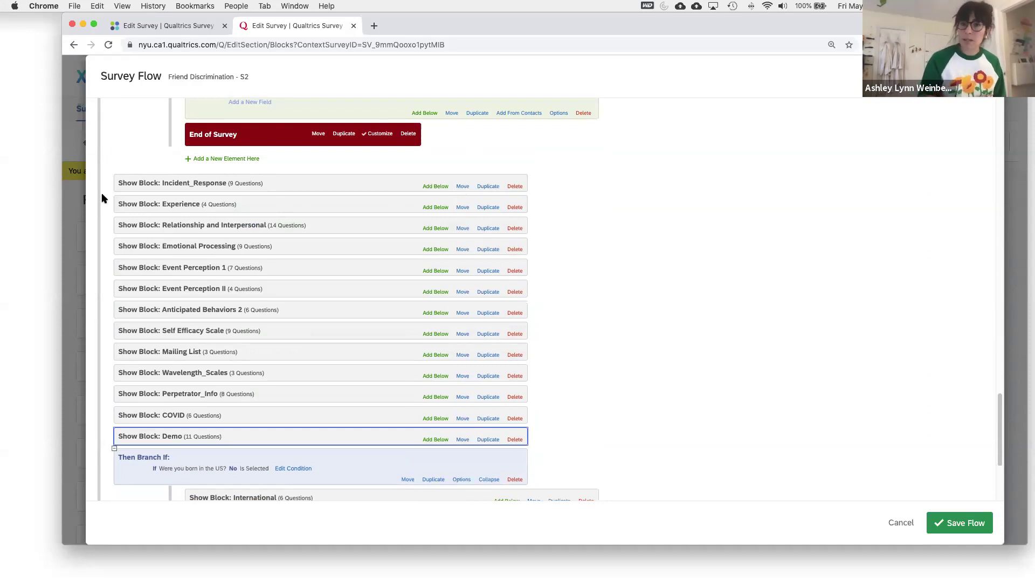
{"action": "left_click", "coordinate": [439, 209]}
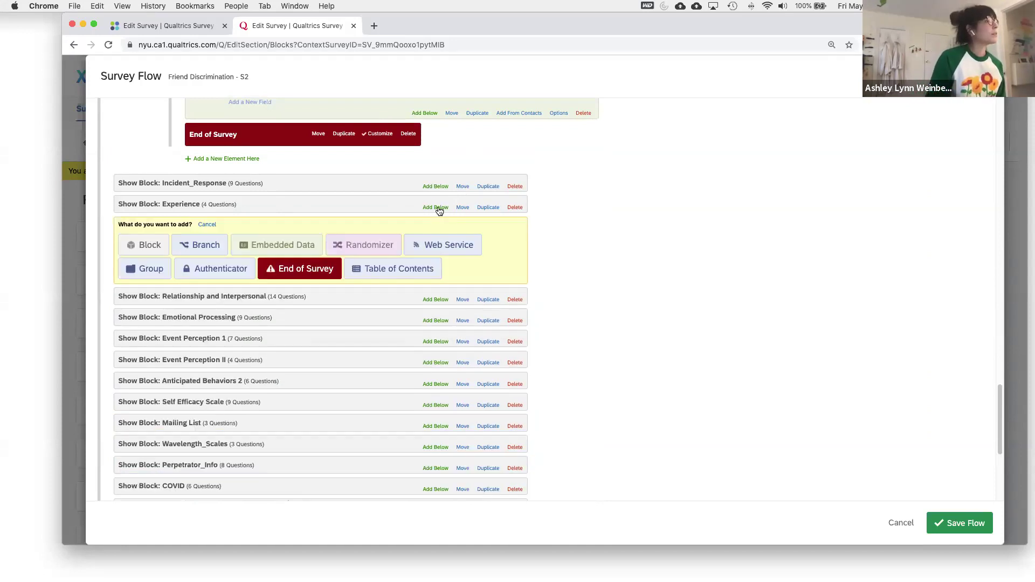
{"action": "left_click", "coordinate": [365, 246]}
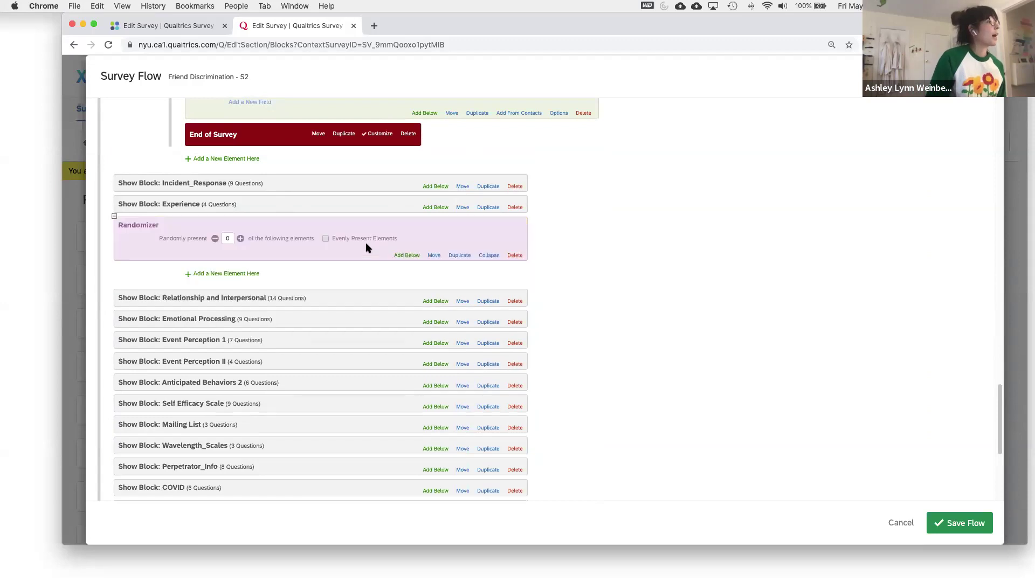
Set the new randomizer to present 3 elements and enable even presentation of its elements
{"action": "left_click", "coordinate": [231, 238]}
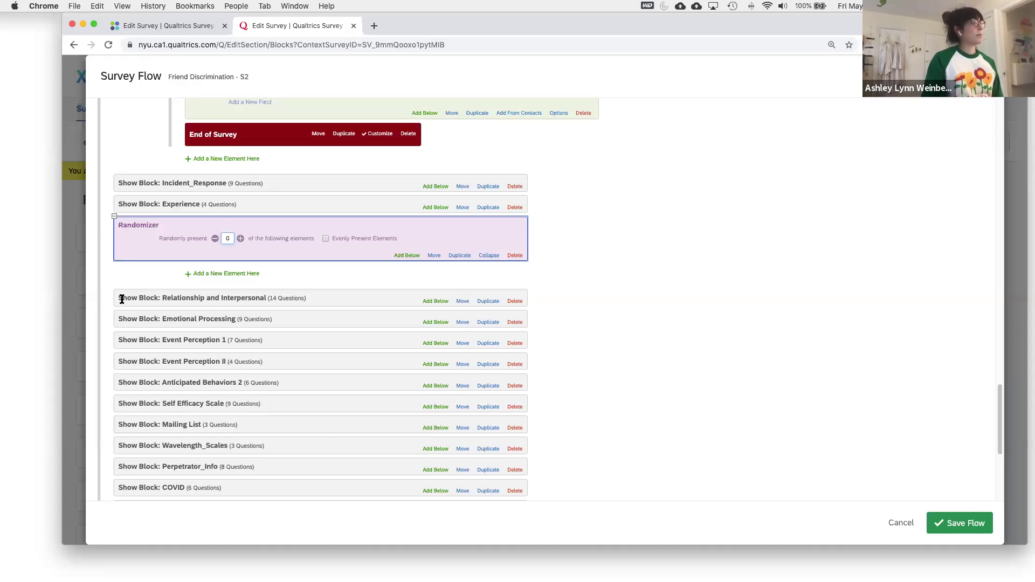
{"action": "scroll", "coordinate": [207, 326], "scroll_direction": "up", "scroll_amount": 2}
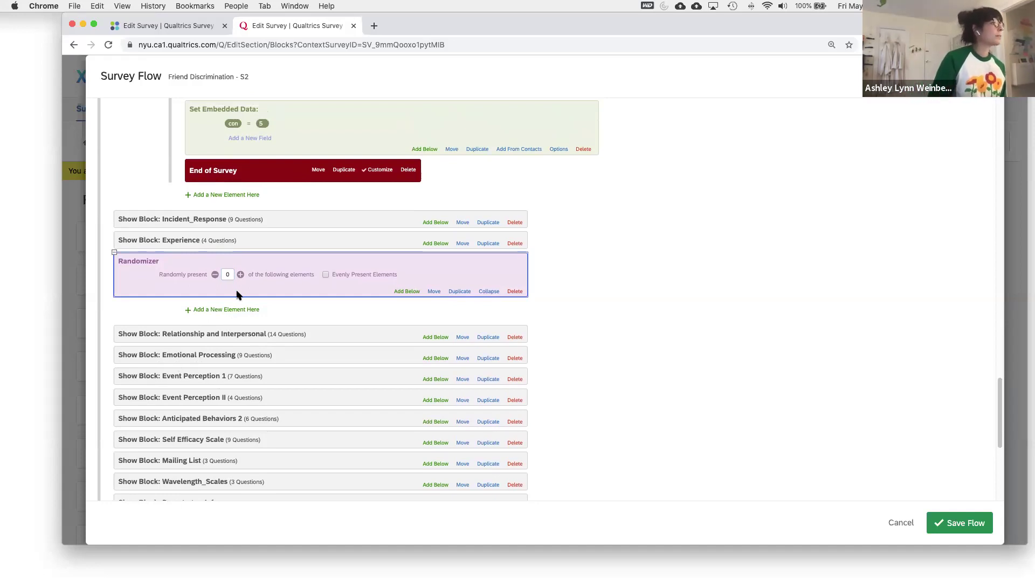
{"action": "double_click", "coordinate": [231, 273]}
{"action": "key", "text": "BackSpace"}
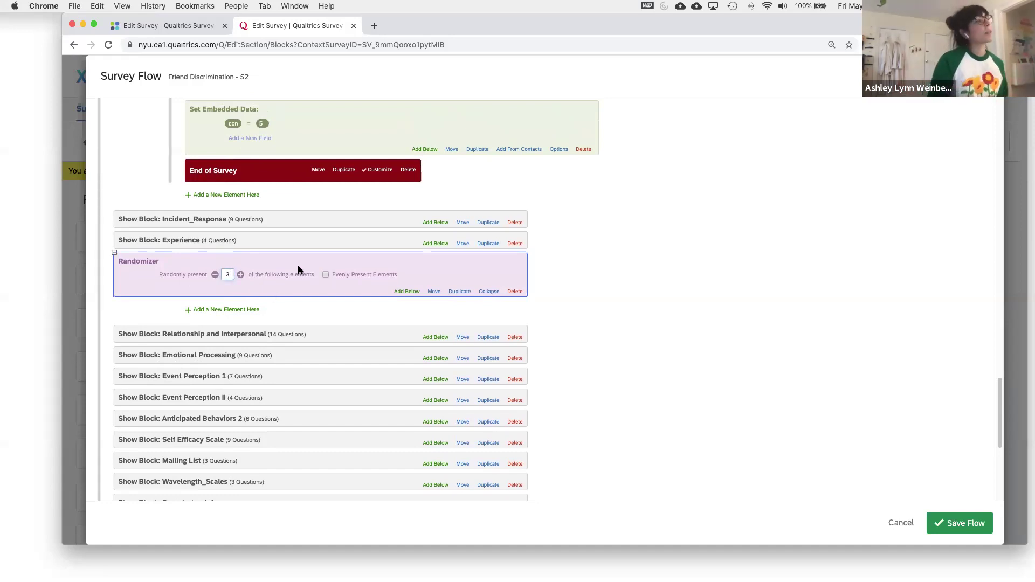
{"action": "left_click", "coordinate": [326, 275]}
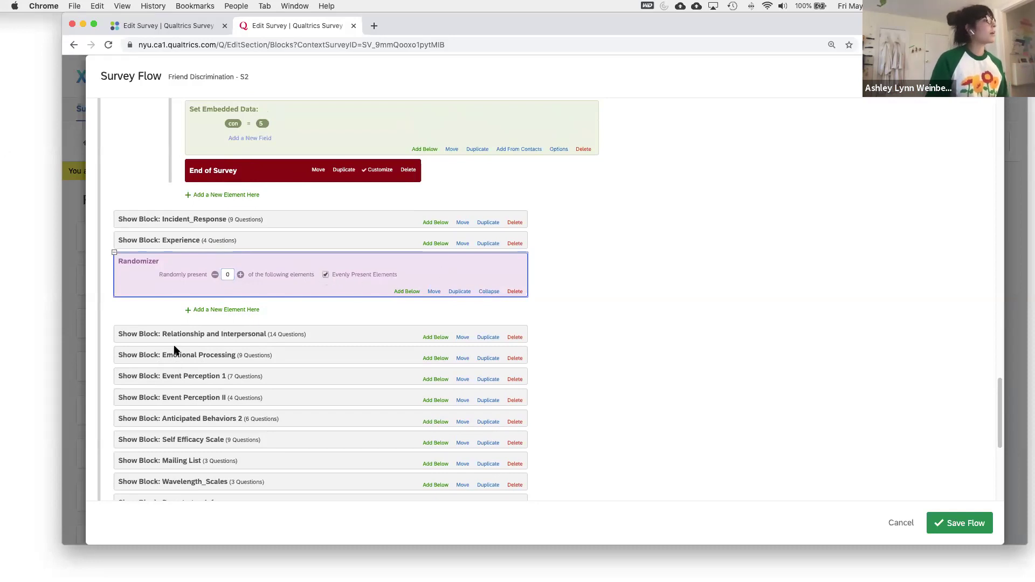
Move the Relationship and Interpersonal, Emotional Processing and Event Perception 1 blocks into the new randomizer
{"action": "scroll", "coordinate": [183, 345], "scroll_direction": "down", "scroll_amount": 1}
{"action": "left_click", "coordinate": [463, 323]}
{"action": "left_click_drag", "start_coordinate": [463, 324], "coordinate": [471, 310]}
{"action": "left_click_drag", "start_coordinate": [463, 346], "coordinate": [480, 319]}
{"action": "left_click_drag", "start_coordinate": [464, 364], "coordinate": [482, 341]}
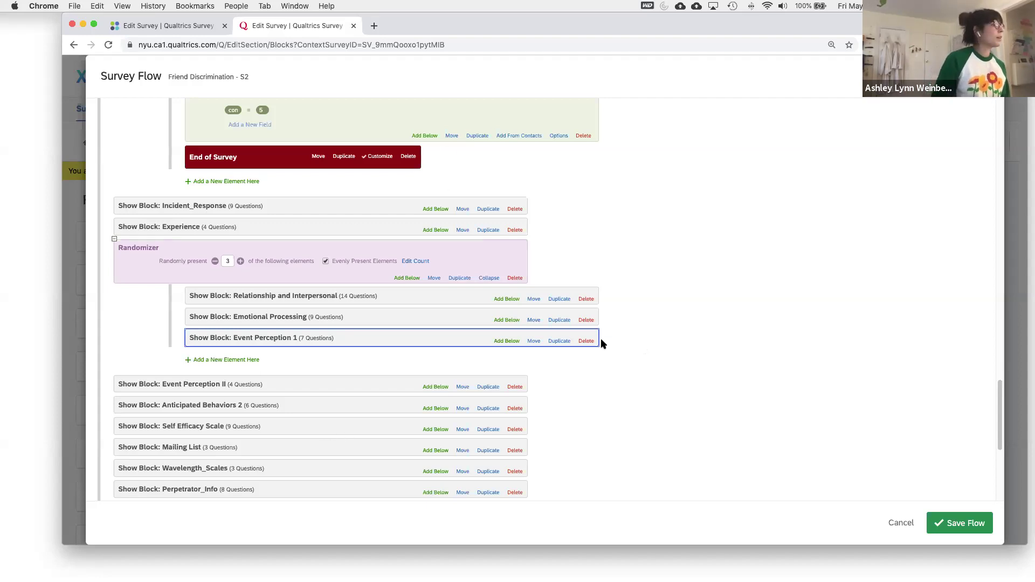
Review the start of the survey flow, including the consent branch and the randomizer with groups con1 and cond2
{"action": "scroll", "coordinate": [603, 344], "scroll_direction": "up", "scroll_amount": 10}
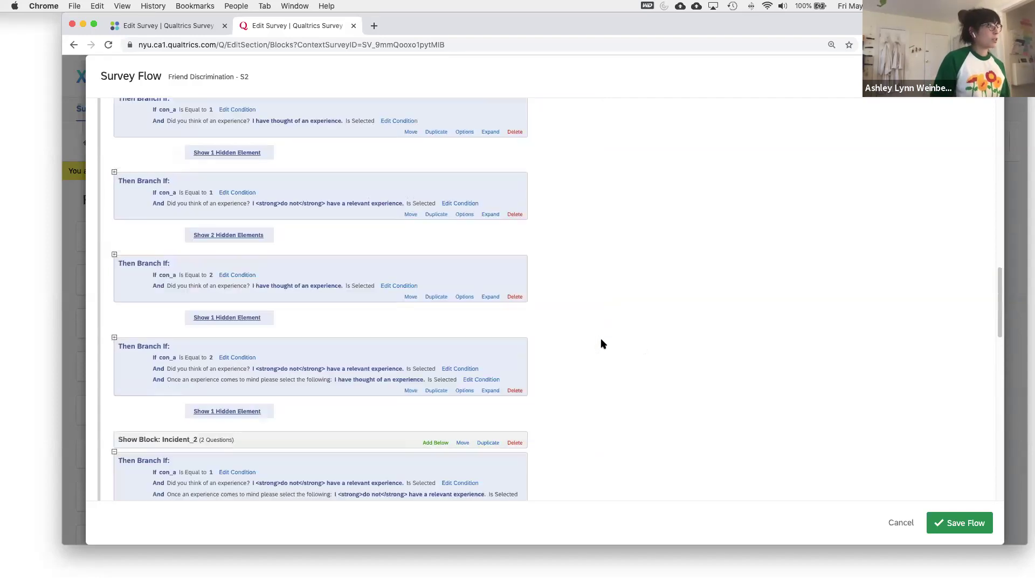
{"action": "scroll", "coordinate": [603, 344], "scroll_direction": "up", "scroll_amount": 15}
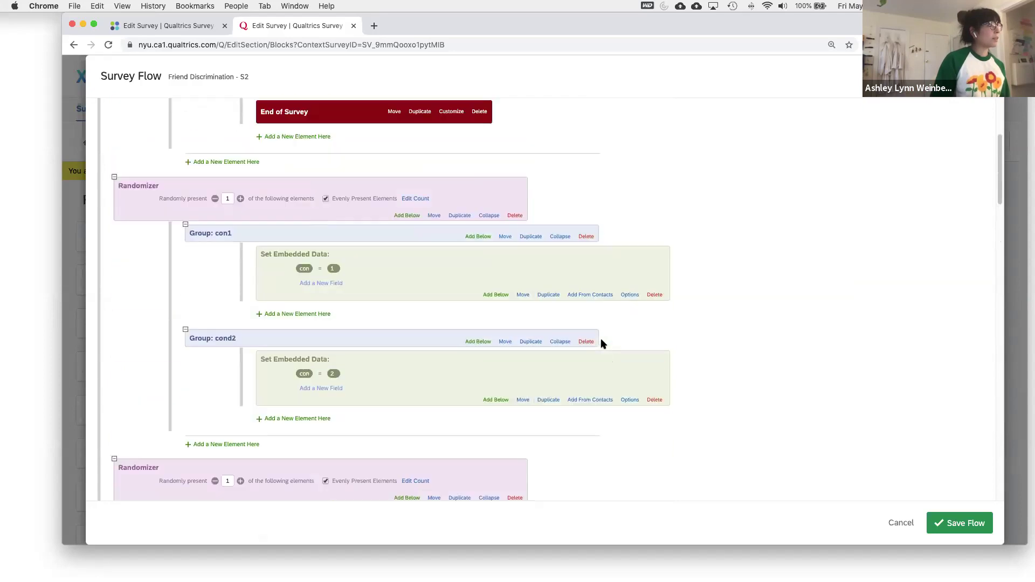
{"action": "scroll", "coordinate": [602, 341], "scroll_direction": "up", "scroll_amount": 5}
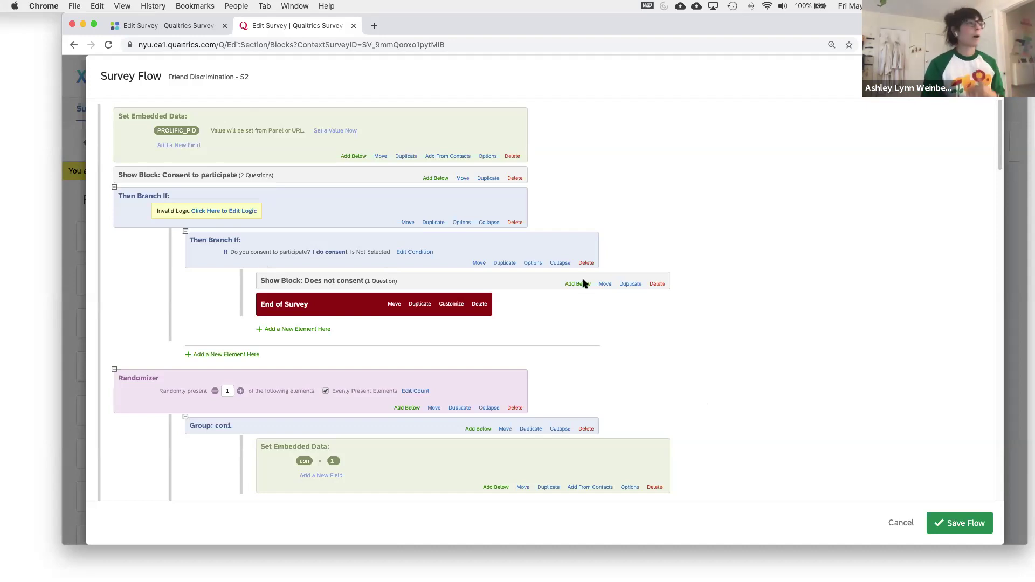
{"action": "scroll", "coordinate": [444, 329], "scroll_direction": "down", "scroll_amount": 2}
{"action": "scroll", "coordinate": [442, 326], "scroll_direction": "up", "scroll_amount": 2}
{"action": "scroll", "coordinate": [463, 326], "scroll_direction": "down", "scroll_amount": 5}
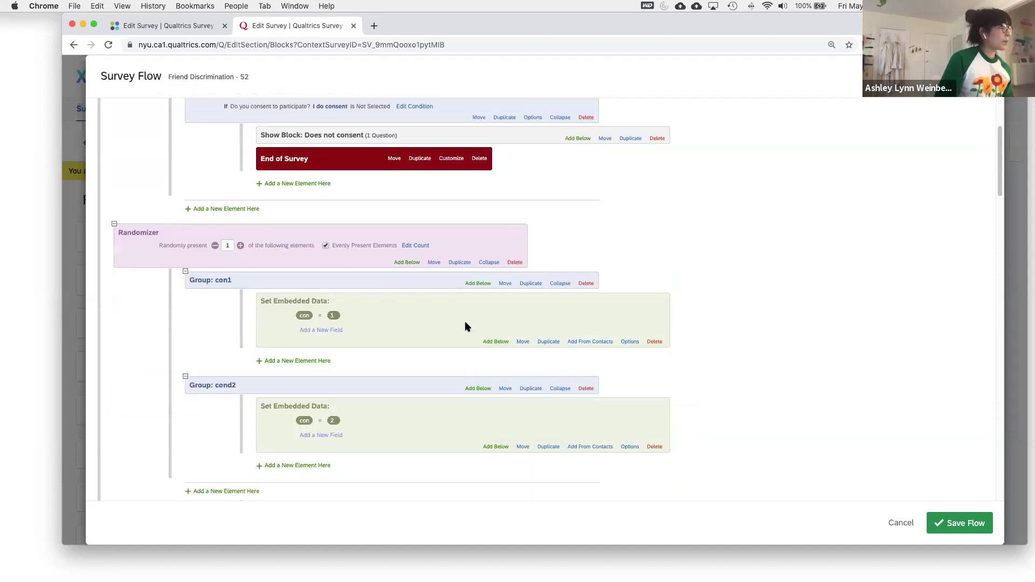
Examine the embedded data set by groups con1, cond2, Con1_a and Con2_a under the two condition randomizers
{"action": "scroll", "coordinate": [477, 326], "scroll_direction": "down", "scroll_amount": 5}
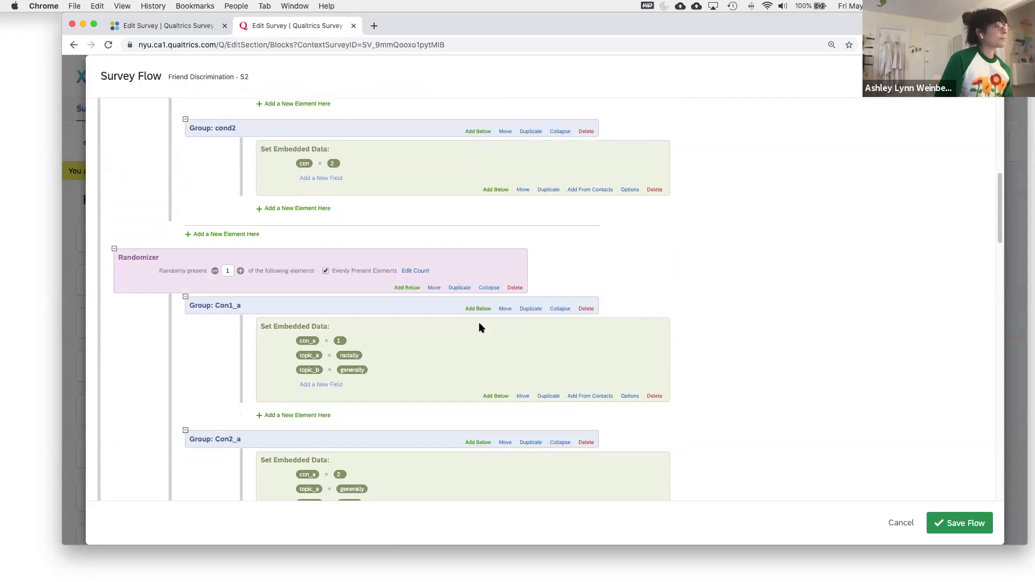
{"action": "scroll", "coordinate": [448, 319], "scroll_direction": "down", "scroll_amount": 2}
{"action": "scroll", "coordinate": [450, 317], "scroll_direction": "up", "scroll_amount": 7}
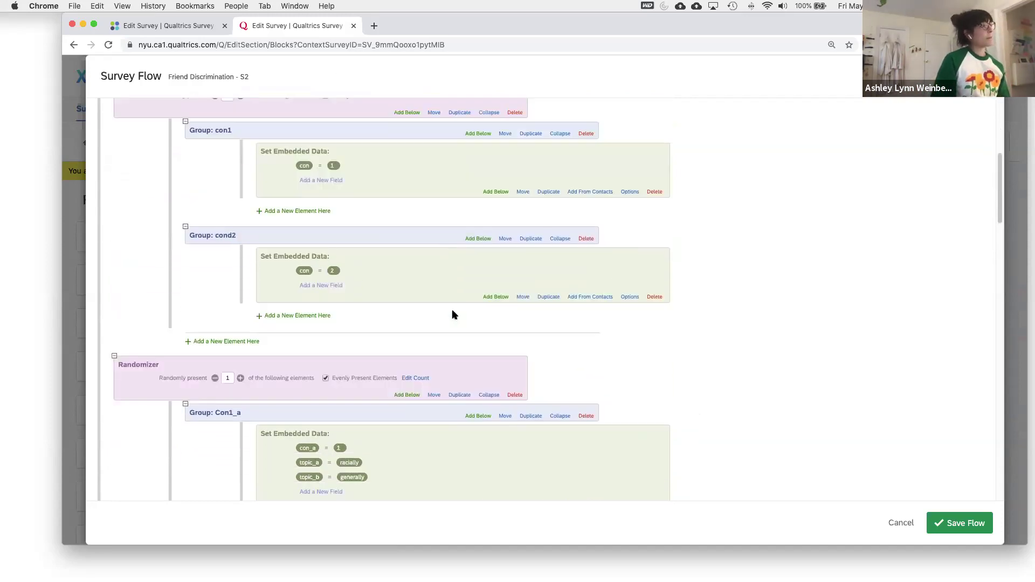
{"action": "scroll", "coordinate": [452, 314], "scroll_direction": "down", "scroll_amount": 8}
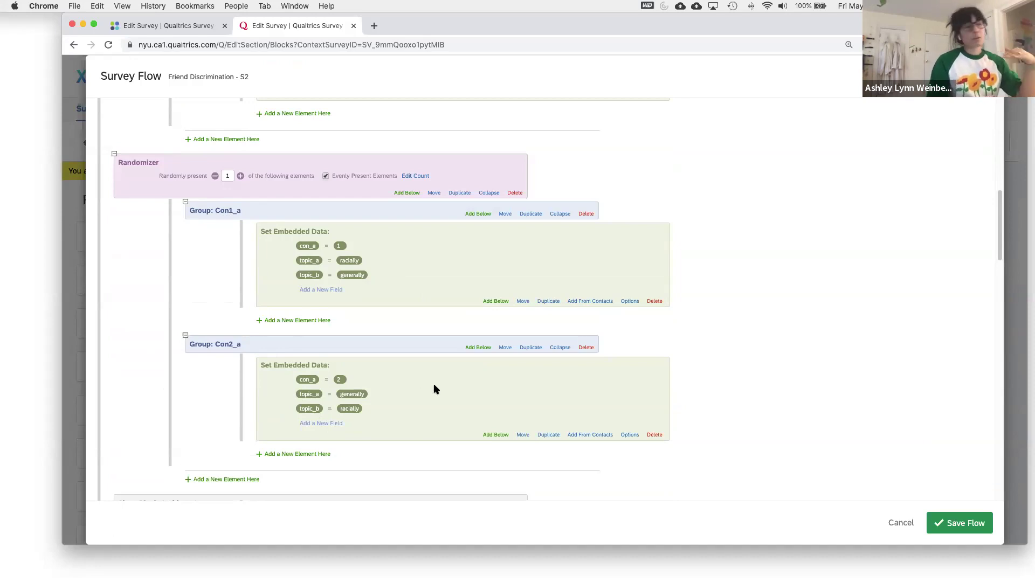
{"action": "scroll", "coordinate": [434, 388], "scroll_direction": "down", "scroll_amount": 1}
{"action": "scroll", "coordinate": [509, 377], "scroll_direction": "up", "scroll_amount": 3}
{"action": "scroll", "coordinate": [508, 377], "scroll_direction": "down", "scroll_amount": 3}
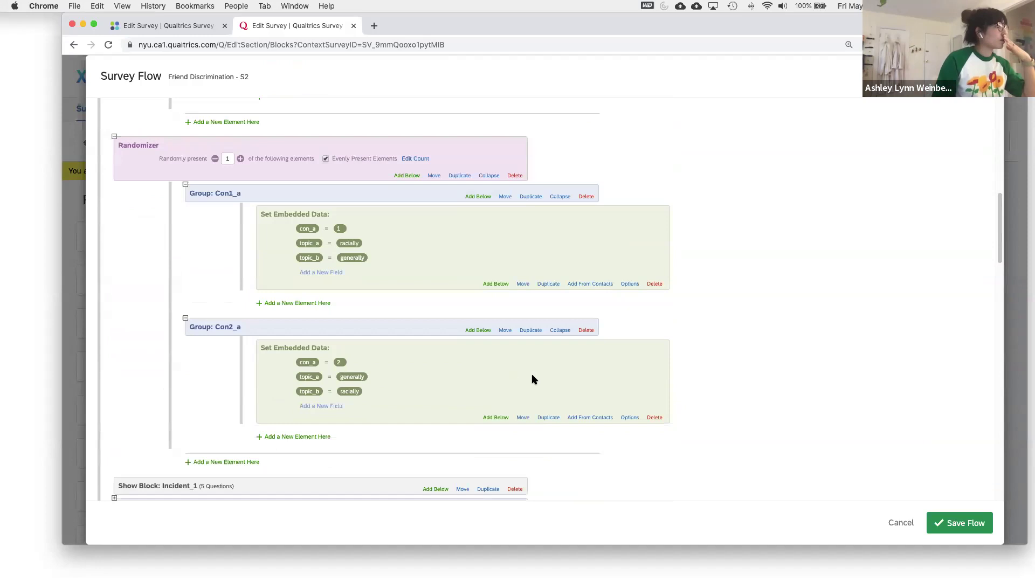
{"action": "scroll", "coordinate": [533, 381], "scroll_direction": "down", "scroll_amount": 5}
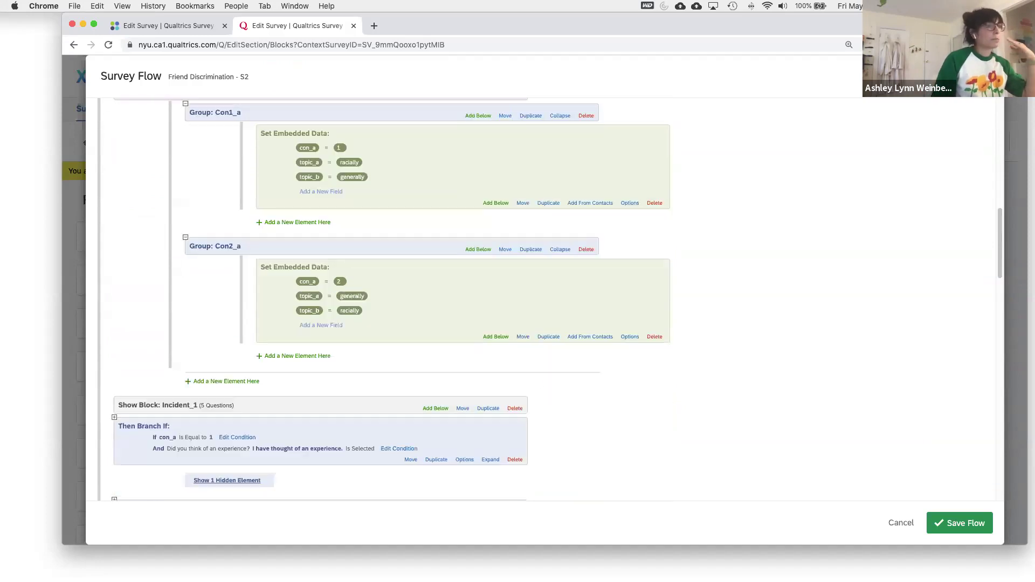
Close the survey flow without saving its changes and expand the Incident_1 block down to the vignette question
{"action": "left_click", "coordinate": [912, 526]}
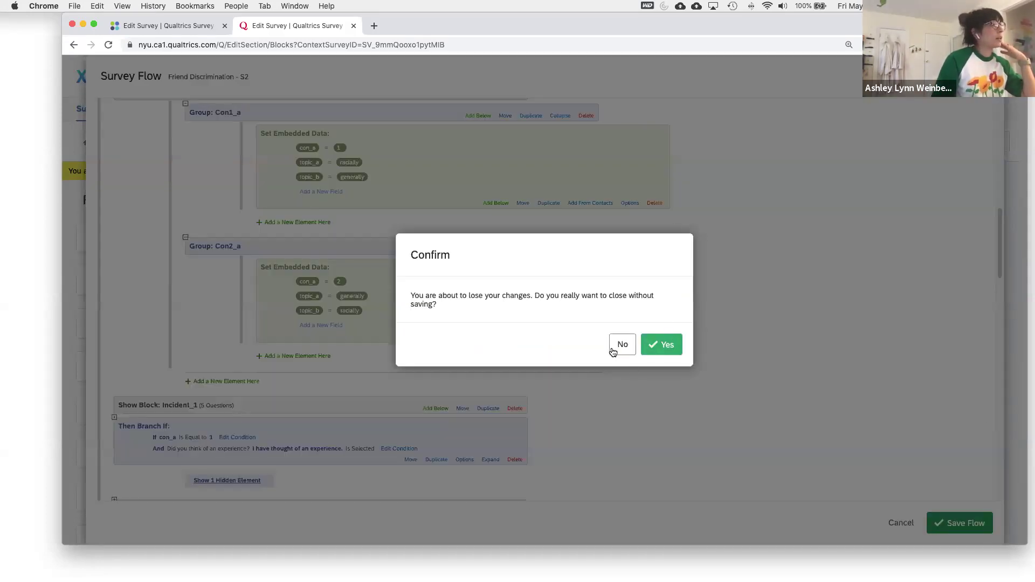
{"action": "left_click", "coordinate": [663, 345]}
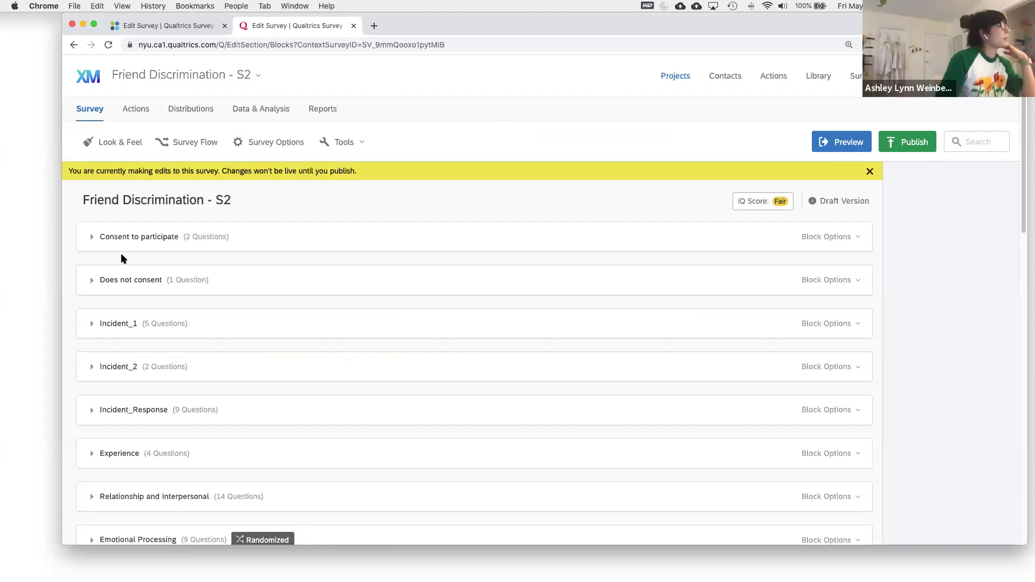
{"action": "scroll", "coordinate": [135, 311], "scroll_direction": "down", "scroll_amount": 2}
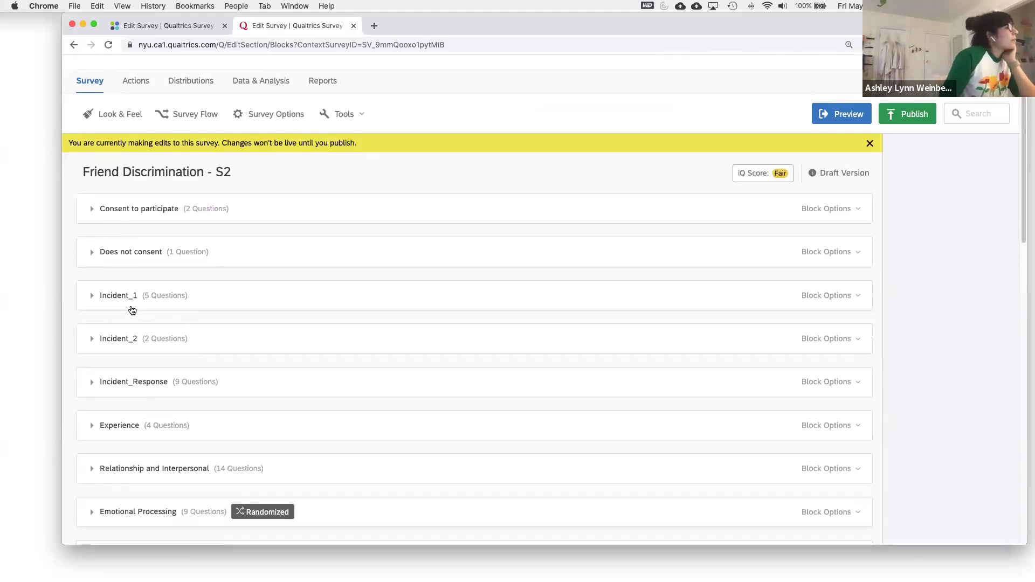
{"action": "left_click", "coordinate": [90, 296]}
{"action": "scroll", "coordinate": [319, 345], "scroll_direction": "down", "scroll_amount": 5}
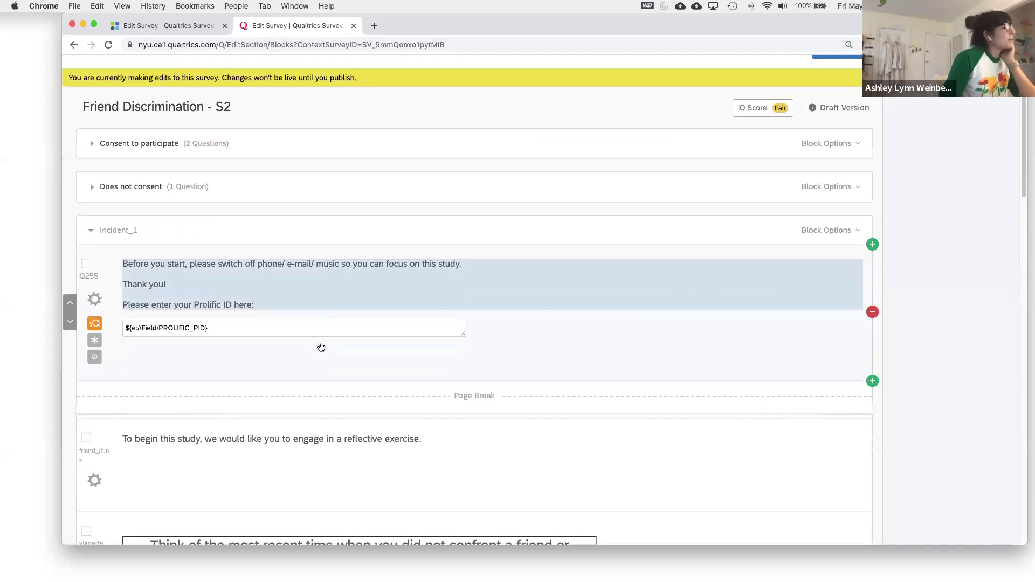
{"action": "scroll", "coordinate": [363, 335], "scroll_direction": "down", "scroll_amount": 10}
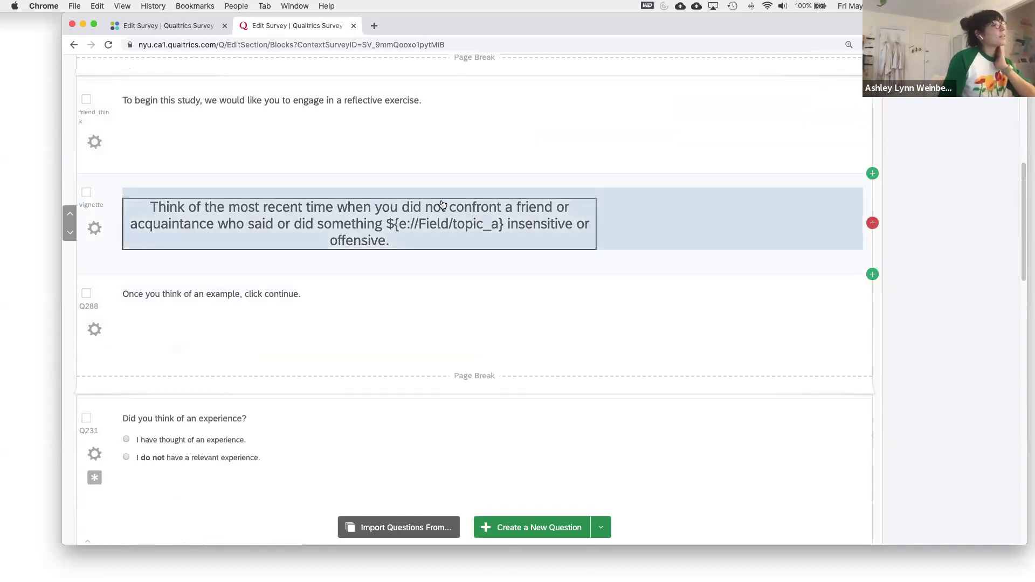
Delete the ${e://Field/topic_a} piped text from the vignette question in the Incident_1 block
{"action": "left_click", "coordinate": [450, 231]}
{"action": "left_click_drag", "start_coordinate": [389, 223], "coordinate": [507, 222]}
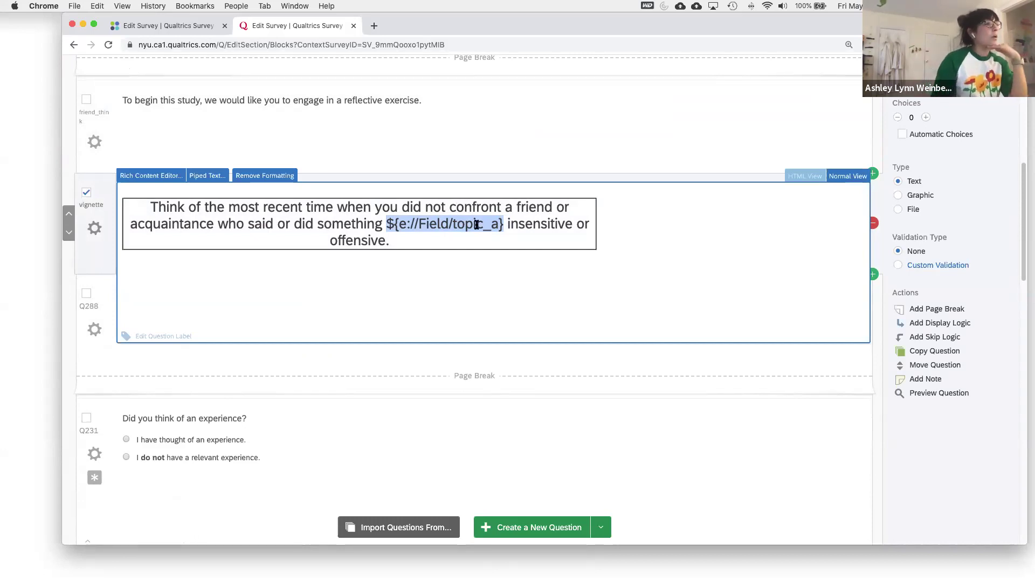
{"action": "left_click", "coordinate": [384, 223]}
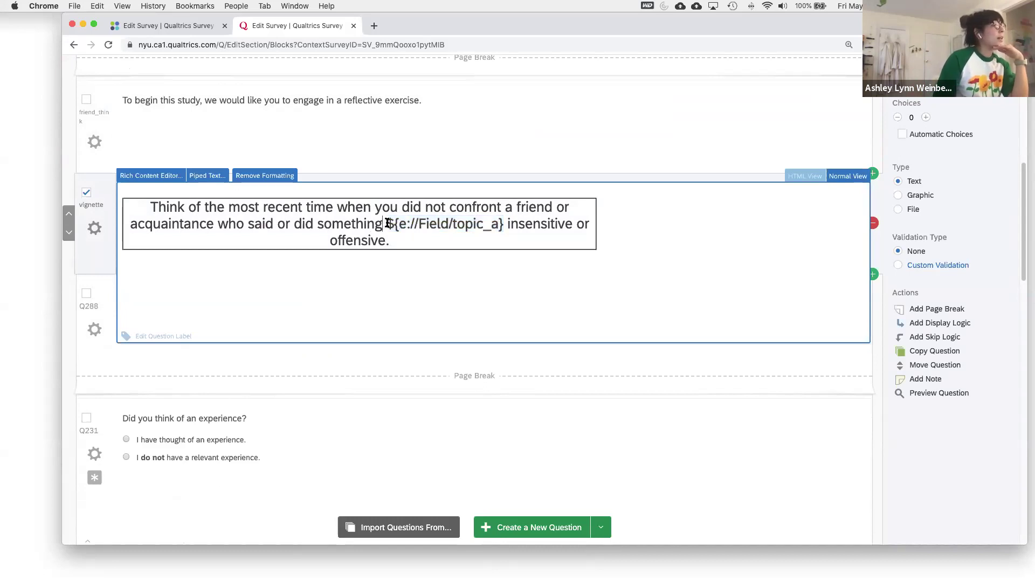
{"action": "left_click_drag", "start_coordinate": [388, 223], "coordinate": [504, 224]}
{"action": "key", "text": "BackSpace"}
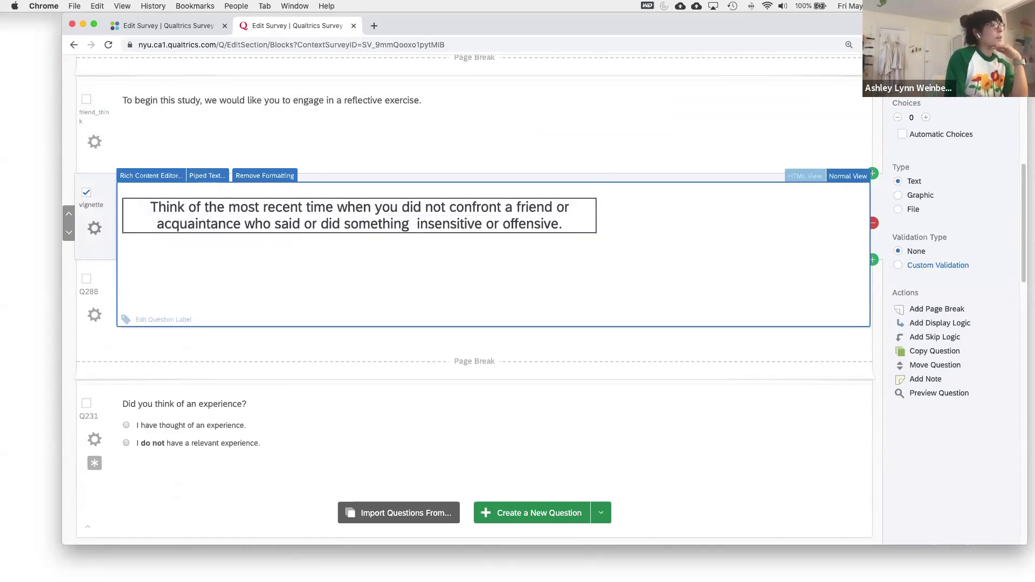
Insert the embedded data field topic_a as piped text before "insensitive or offensive" in the vignette question and leave the text editor
{"action": "left_click", "coordinate": [207, 177]}
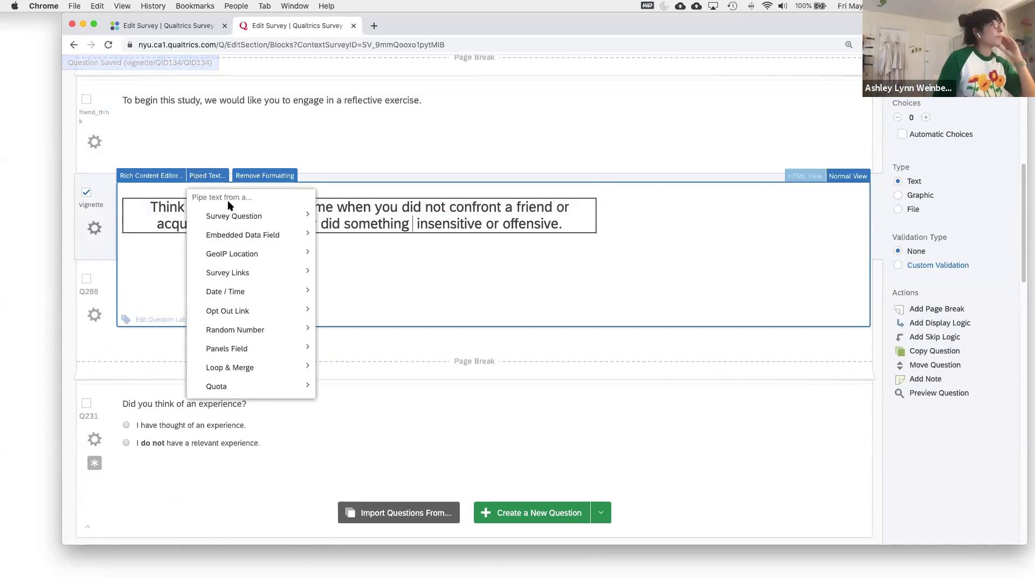
{"action": "mouse_move", "coordinate": [231, 218]}
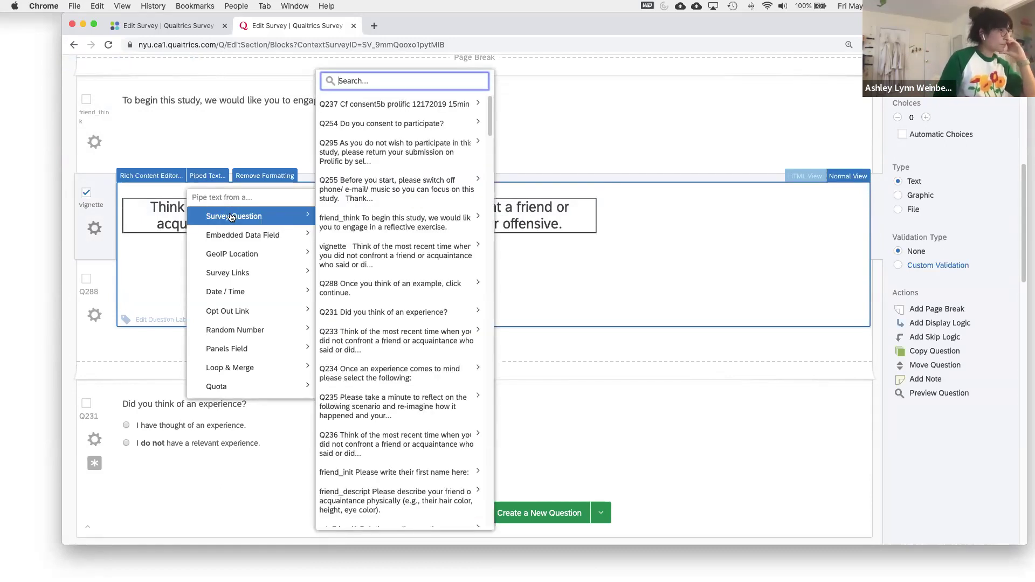
{"action": "mouse_move", "coordinate": [451, 219]}
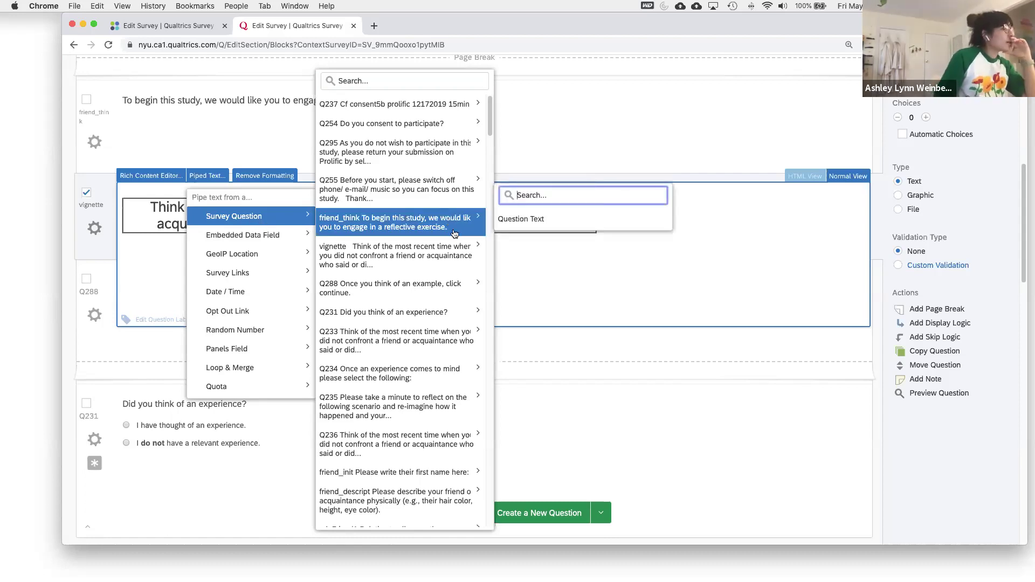
{"action": "mouse_move", "coordinate": [453, 239]}
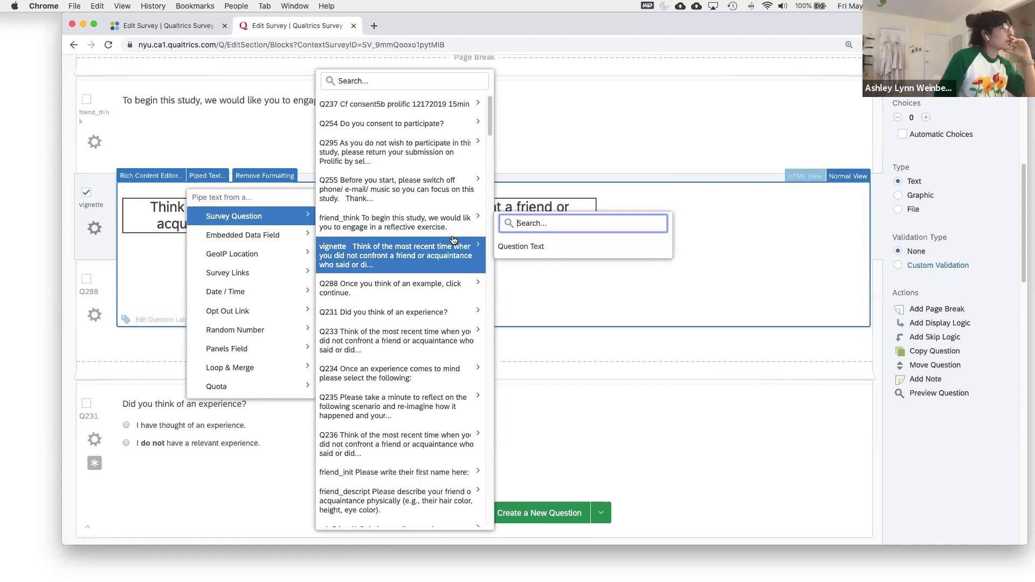
{"action": "mouse_move", "coordinate": [266, 242]}
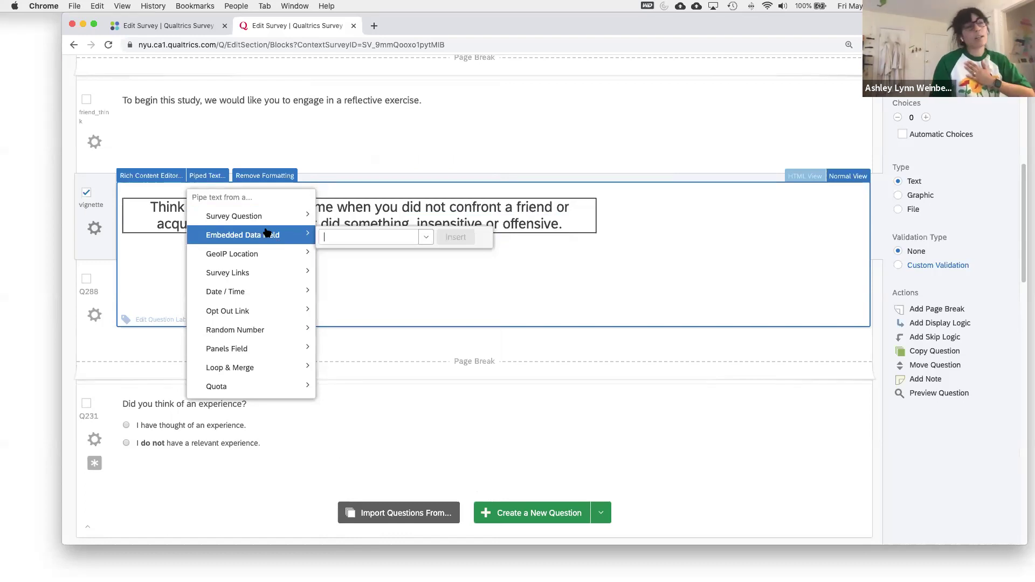
{"action": "left_click", "coordinate": [426, 239]}
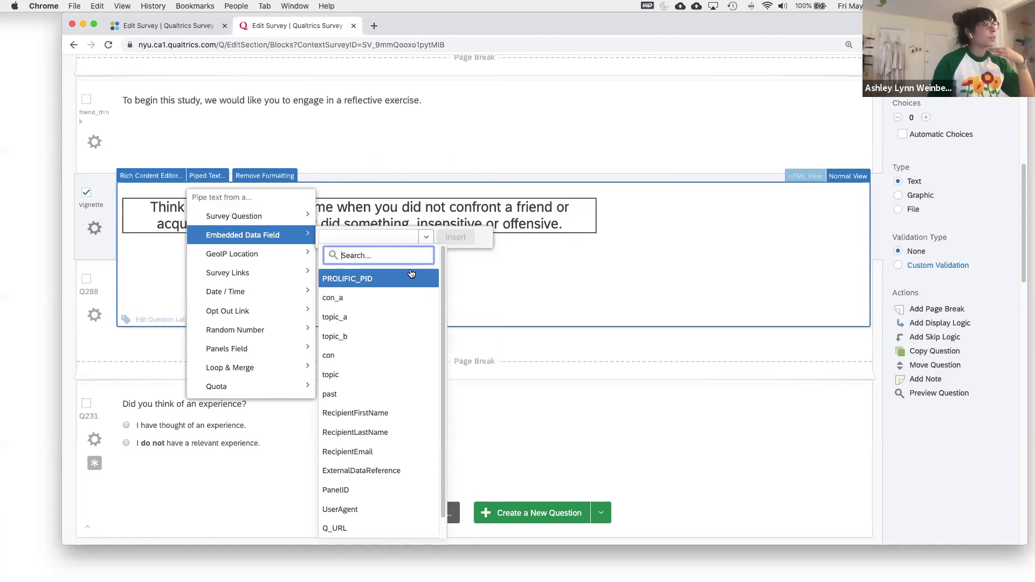
{"action": "left_click", "coordinate": [408, 318]}
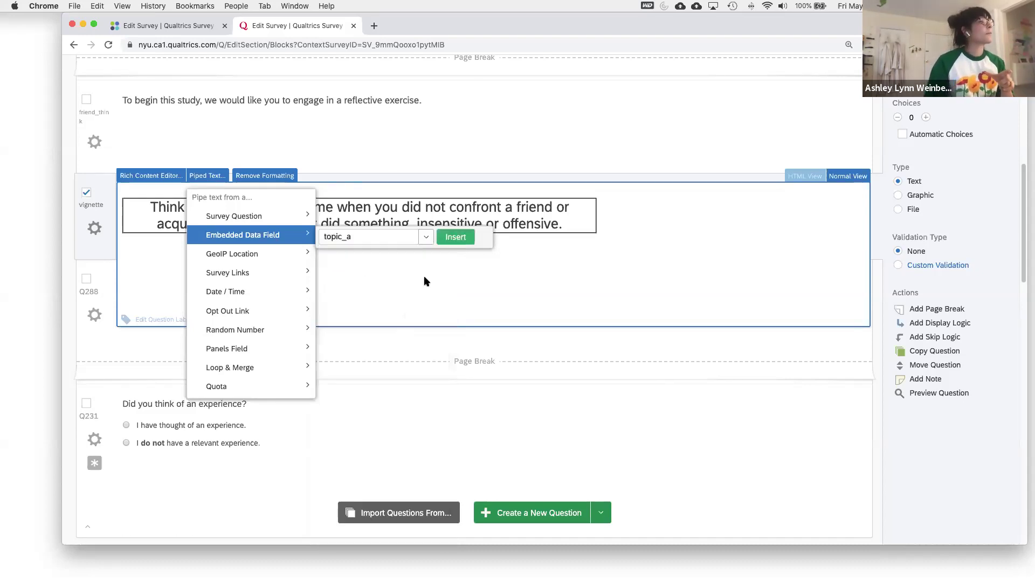
{"action": "left_click", "coordinate": [455, 237]}
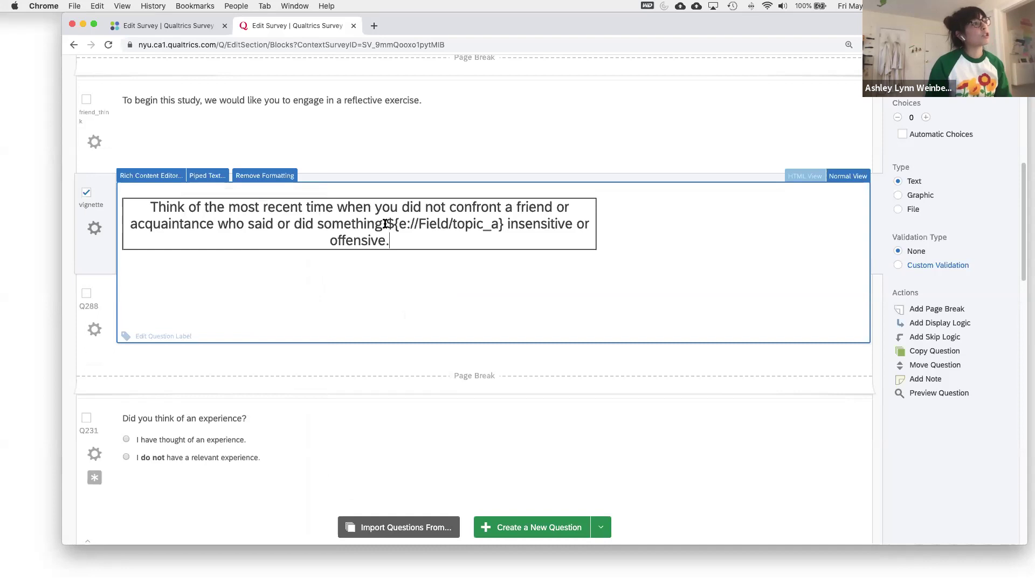
{"action": "left_click_drag", "start_coordinate": [383, 225], "coordinate": [504, 224]}
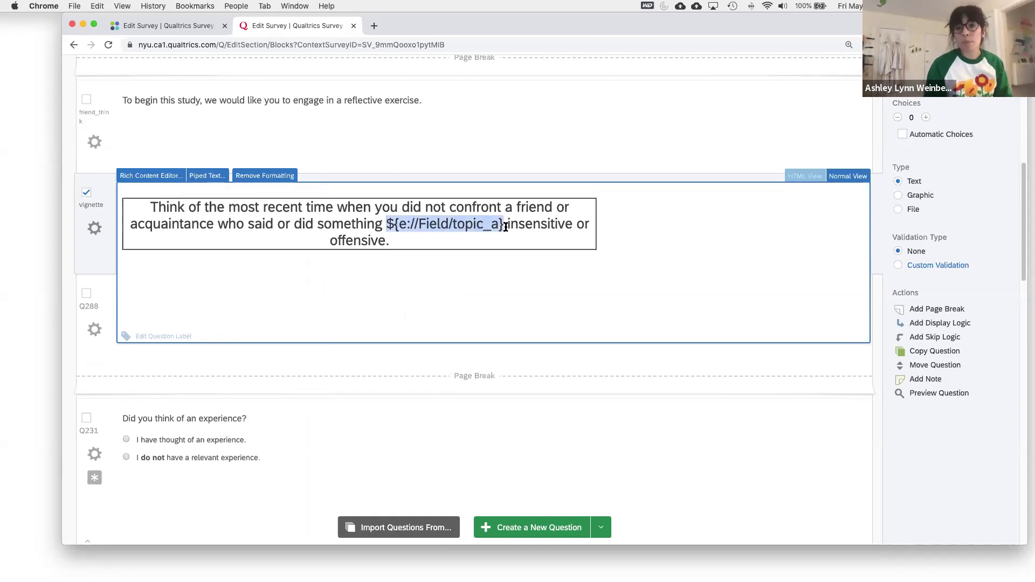
{"action": "left_click", "coordinate": [494, 400]}
Expand the Incident_2 and Incident_Response blocks to show their questions with piped topic fields
{"action": "scroll", "coordinate": [497, 321], "scroll_direction": "down", "scroll_amount": 3}
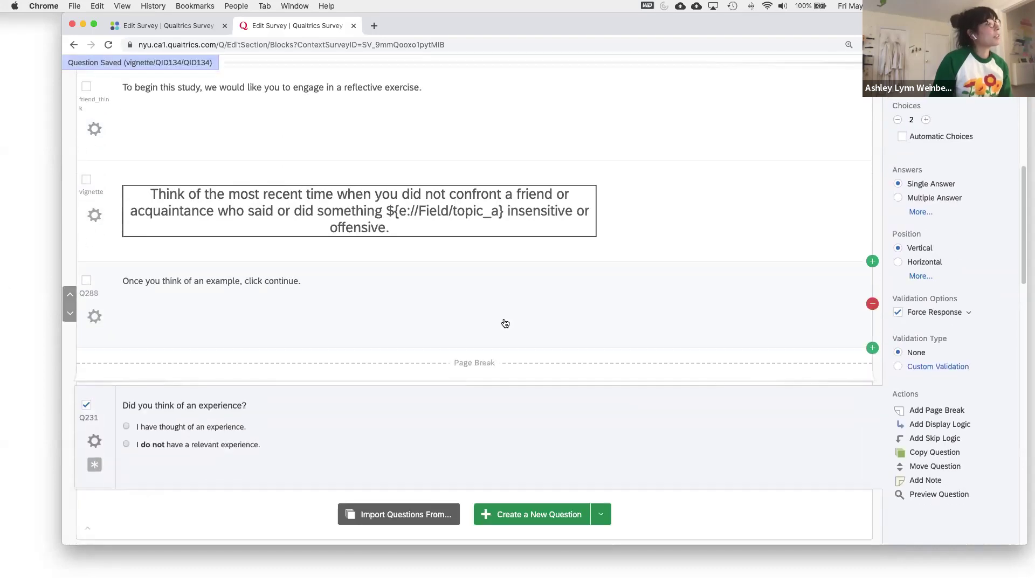
{"action": "scroll", "coordinate": [506, 316], "scroll_direction": "down", "scroll_amount": 1}
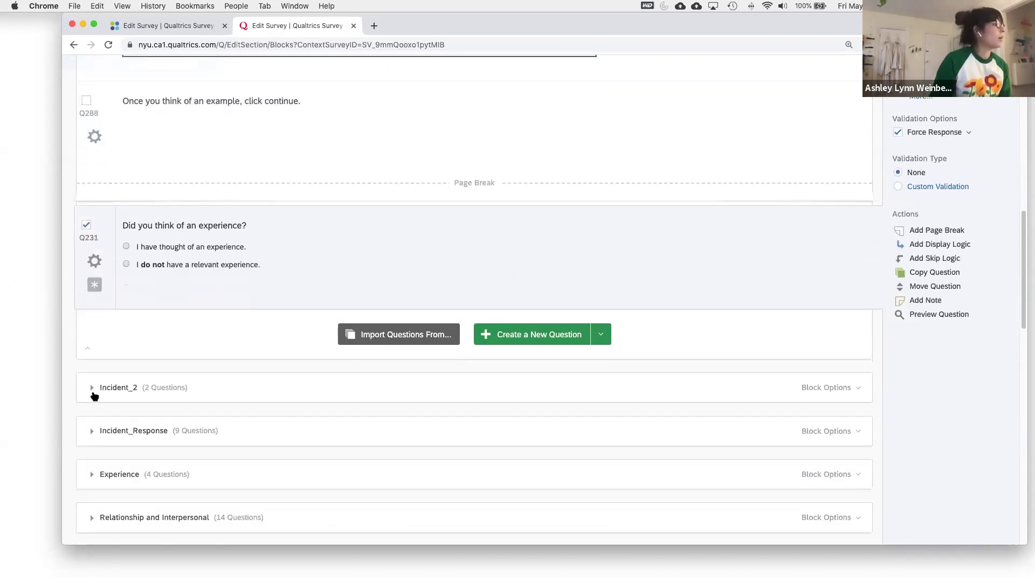
{"action": "left_click", "coordinate": [92, 389]}
{"action": "scroll", "coordinate": [411, 348], "scroll_direction": "down", "scroll_amount": 8}
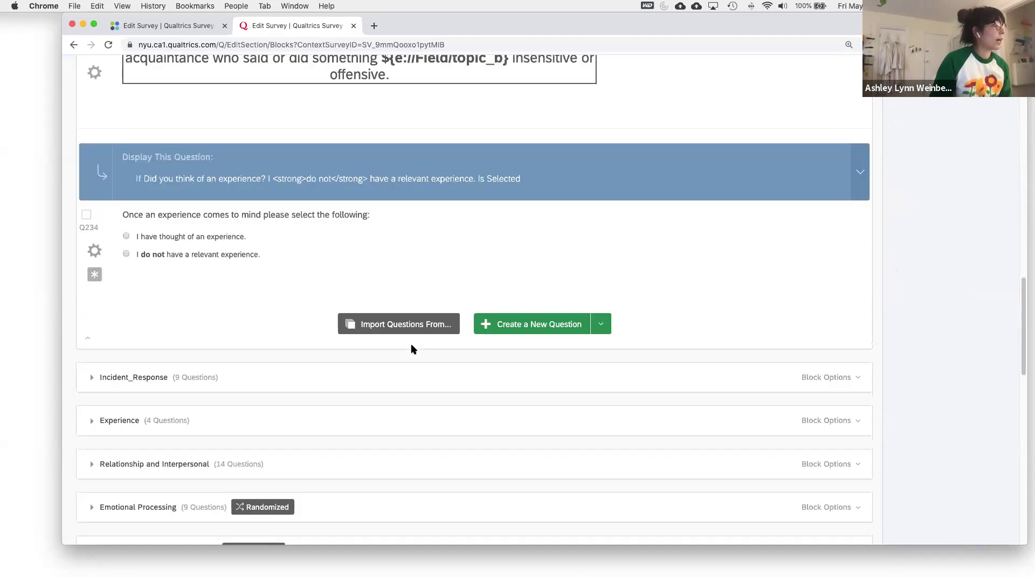
{"action": "left_click", "coordinate": [87, 384]}
{"action": "scroll", "coordinate": [462, 353], "scroll_direction": "down", "scroll_amount": 2}
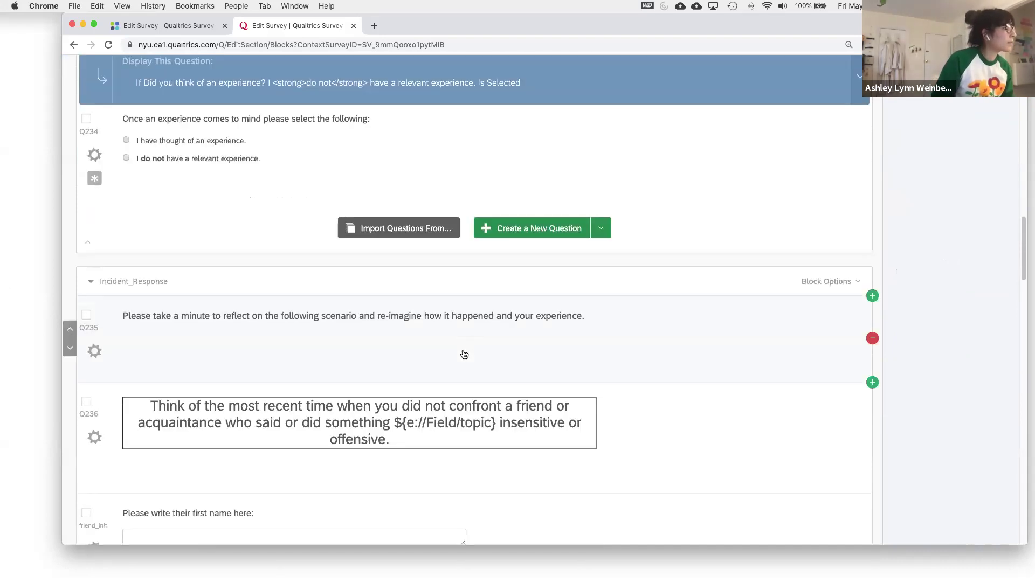
Review the Incident_Response questions, noting where the topic field and the friend's name are piped into the text
{"action": "scroll", "coordinate": [464, 354], "scroll_direction": "down", "scroll_amount": 3}
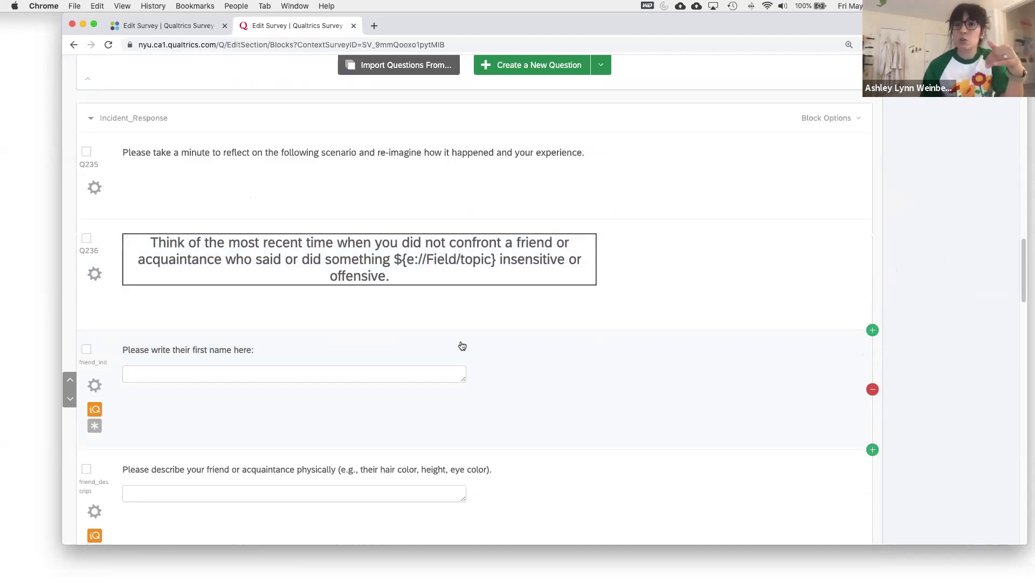
{"action": "scroll", "coordinate": [458, 346], "scroll_direction": "down", "scroll_amount": 1}
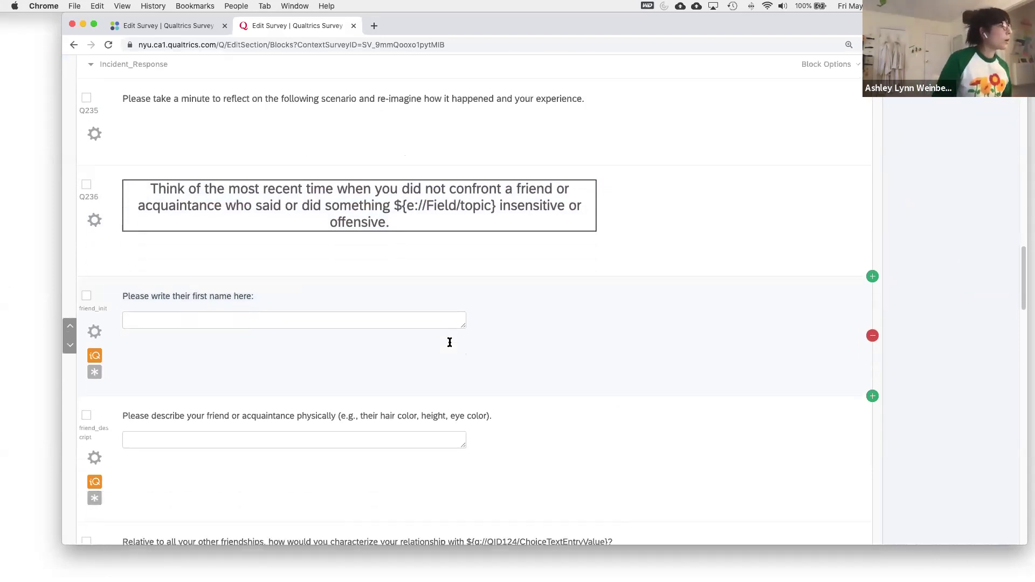
{"action": "scroll", "coordinate": [456, 346], "scroll_direction": "down", "scroll_amount": 7}
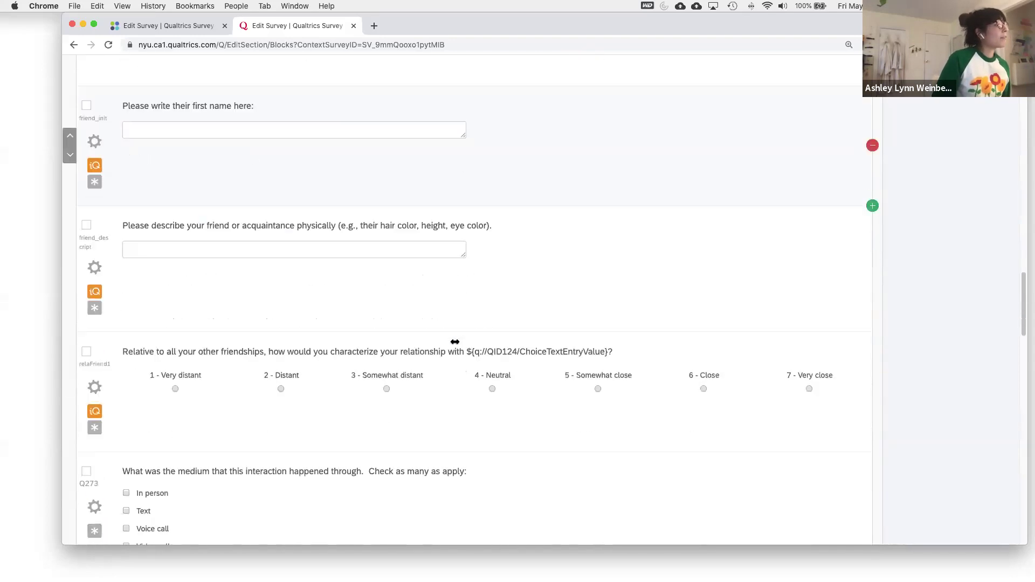
{"action": "scroll", "coordinate": [459, 346], "scroll_direction": "down", "scroll_amount": 3}
{"action": "scroll", "coordinate": [372, 374], "scroll_direction": "down", "scroll_amount": 4}
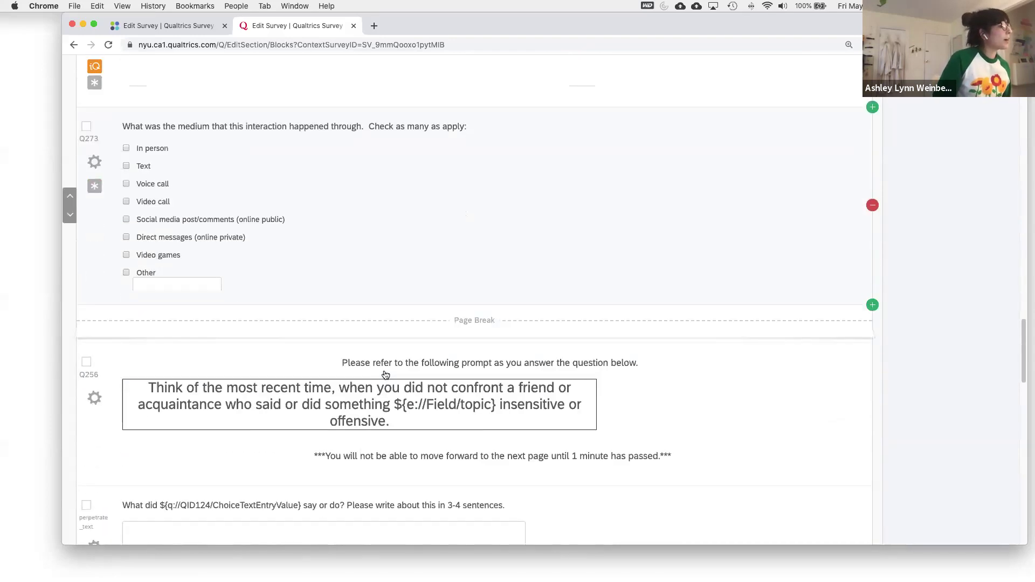
{"action": "scroll", "coordinate": [387, 373], "scroll_direction": "down", "scroll_amount": 2}
{"action": "scroll", "coordinate": [386, 373], "scroll_direction": "up", "scroll_amount": 11}
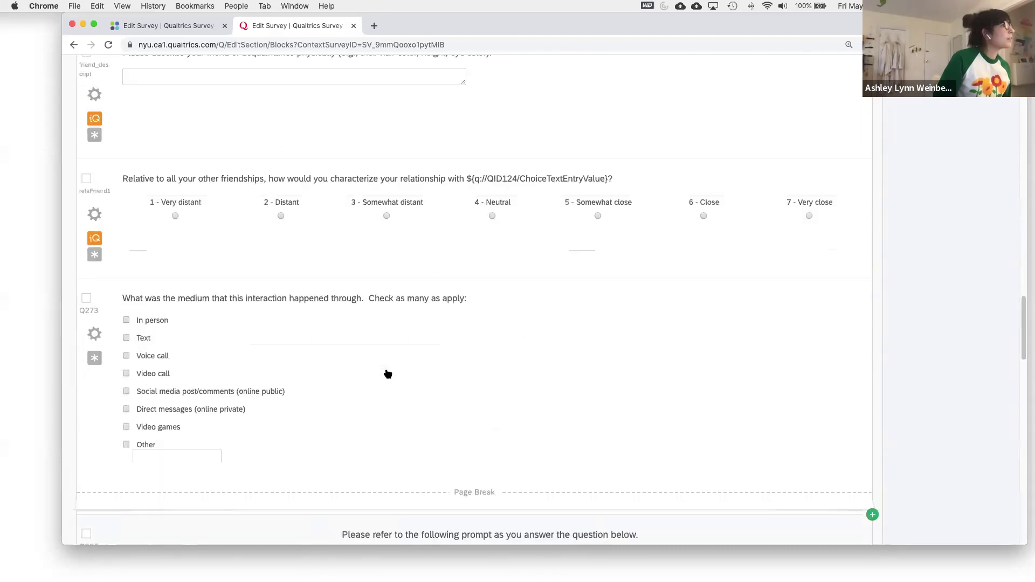
{"action": "scroll", "coordinate": [387, 372], "scroll_direction": "up", "scroll_amount": 2}
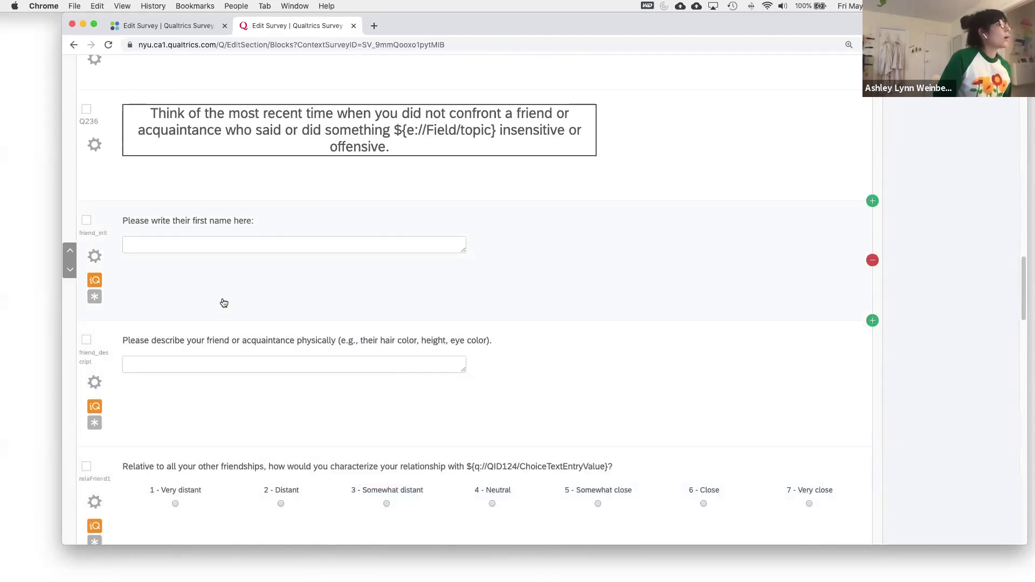
Open the text of the friend_init question asking for the friend's first name and highlight its wording
{"action": "left_click", "coordinate": [200, 242]}
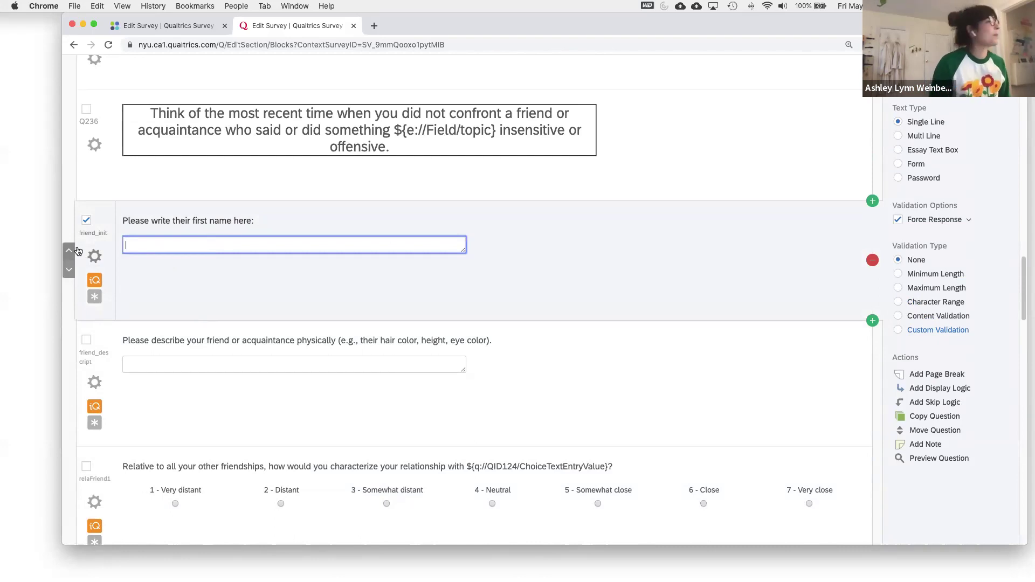
{"action": "left_click", "coordinate": [241, 224]}
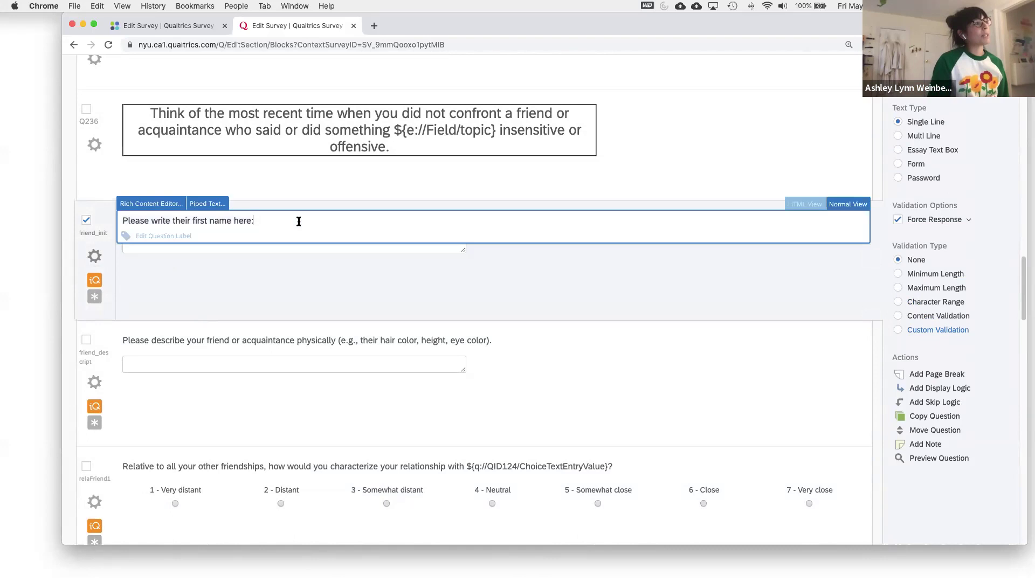
{"action": "left_click_drag", "start_coordinate": [168, 222], "coordinate": [273, 223]}
{"action": "left_click", "coordinate": [274, 225]}
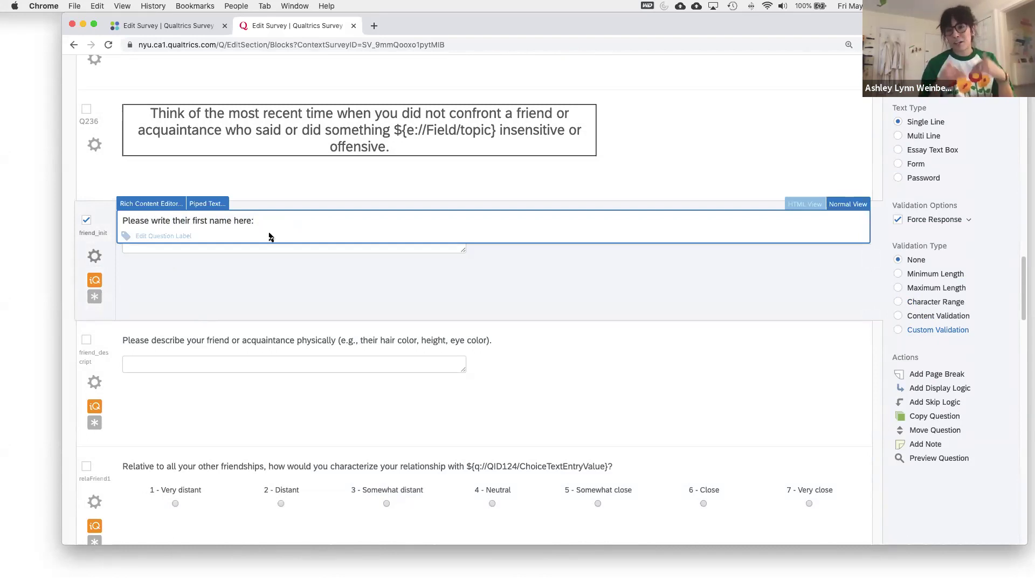
Copy the piped code ${q://QID124/ChoiceTextEntryValue} from the perpetrate_text question and delete it from the wording after "What did"
{"action": "left_click", "coordinate": [348, 246]}
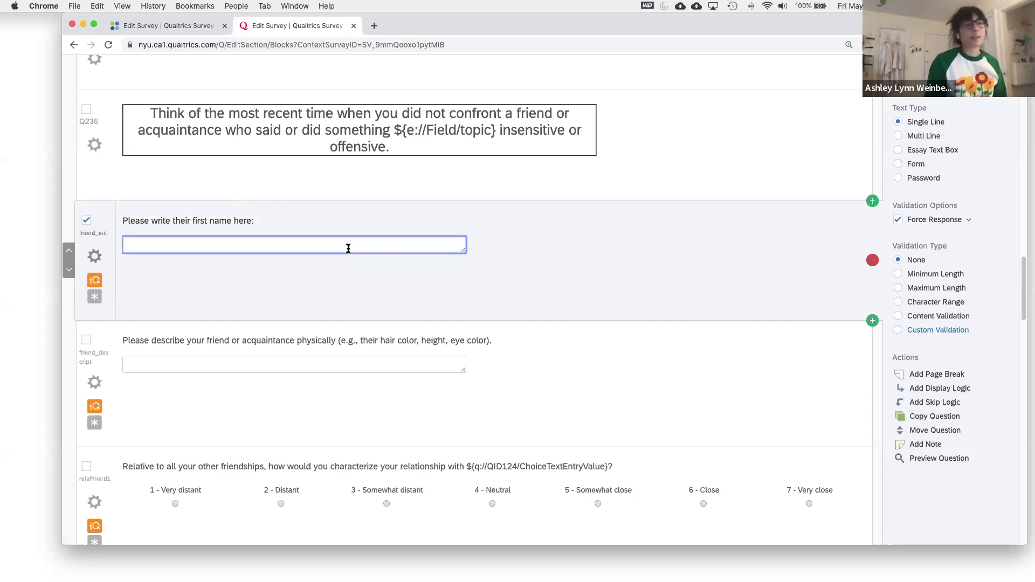
{"action": "scroll", "coordinate": [415, 243], "scroll_direction": "up", "scroll_amount": 20}
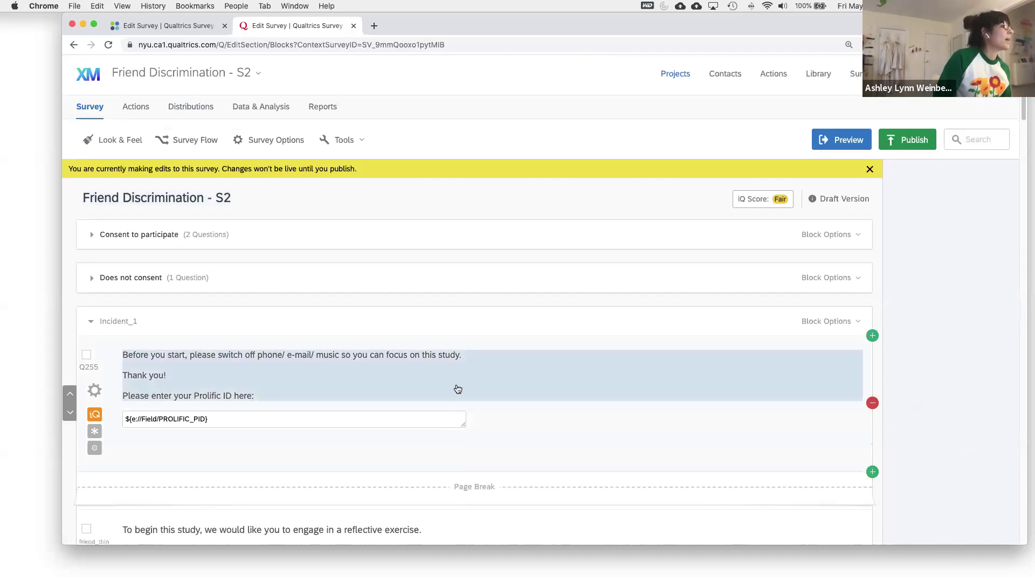
{"action": "scroll", "coordinate": [453, 384], "scroll_direction": "down", "scroll_amount": 20}
{"action": "scroll", "coordinate": [456, 386], "scroll_direction": "down", "scroll_amount": 10}
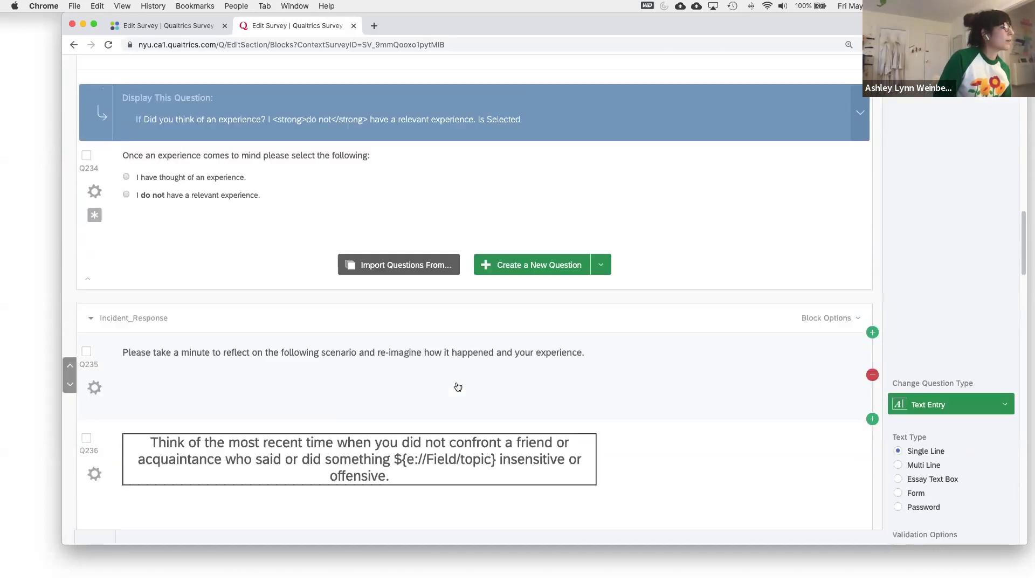
{"action": "scroll", "coordinate": [460, 390], "scroll_direction": "down", "scroll_amount": 15}
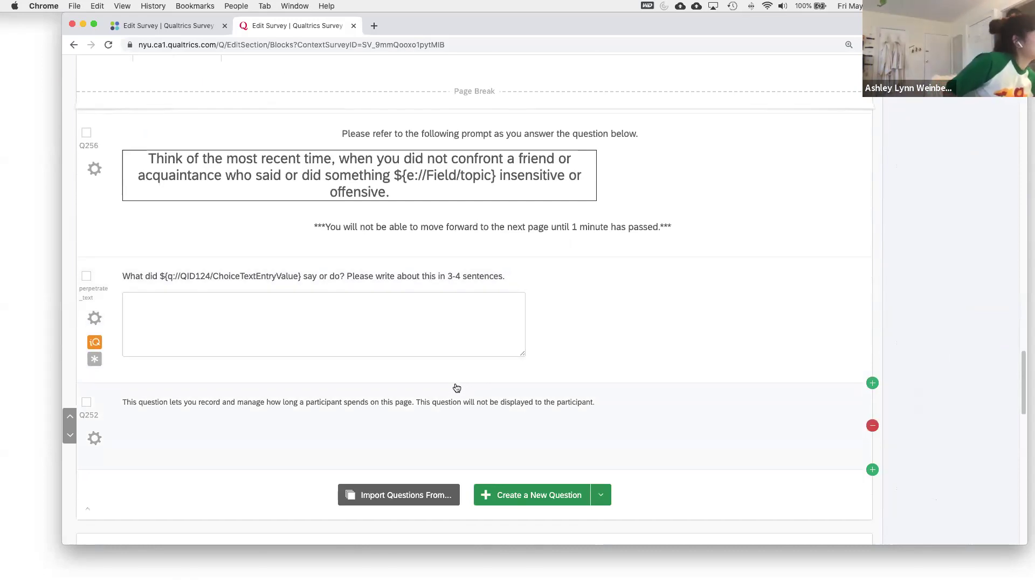
{"action": "left_click", "coordinate": [211, 277]}
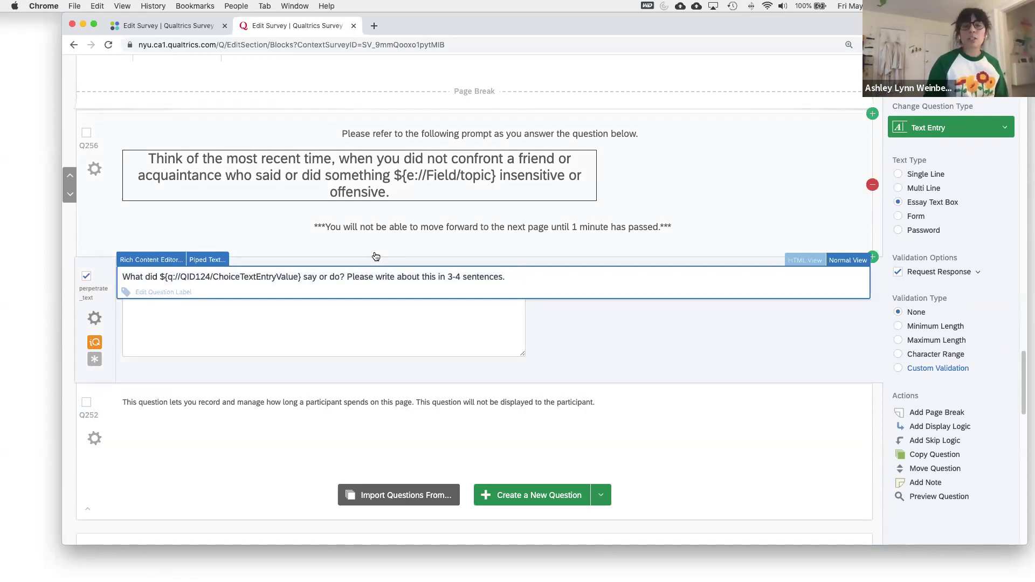
{"action": "left_click_drag", "start_coordinate": [160, 276], "coordinate": [301, 277]}
{"action": "key", "text": "super+c"}
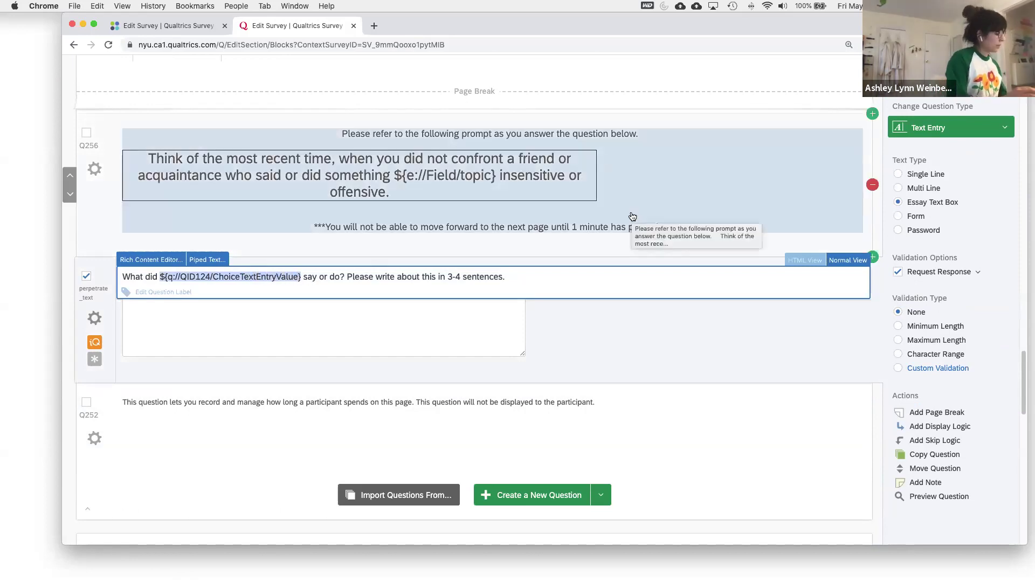
{"action": "key", "text": "BackSpace"}
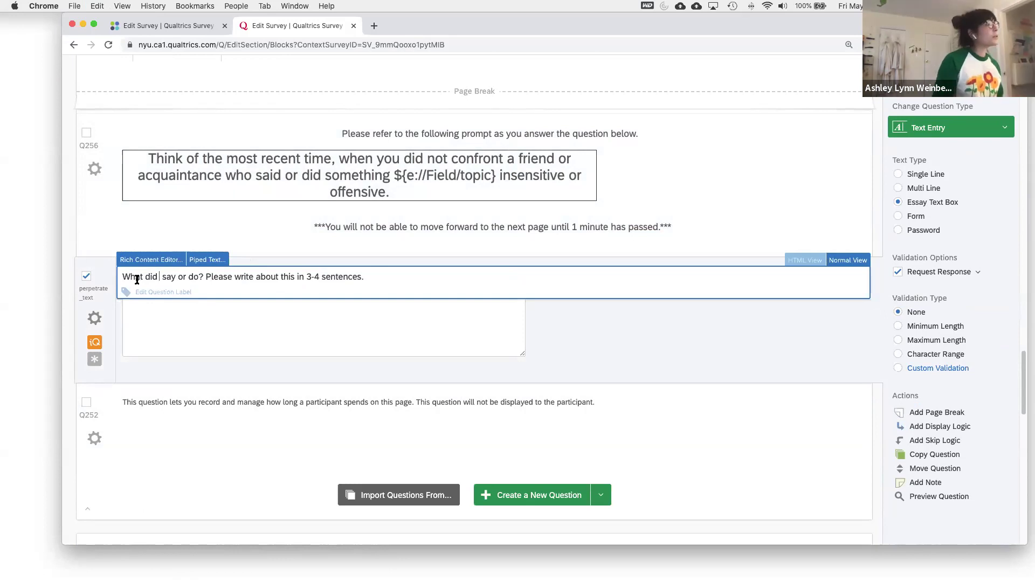
Pipe the Question Text of the friend_init survey question into the perpetrate_text question after "What did"
{"action": "left_click", "coordinate": [206, 262]}
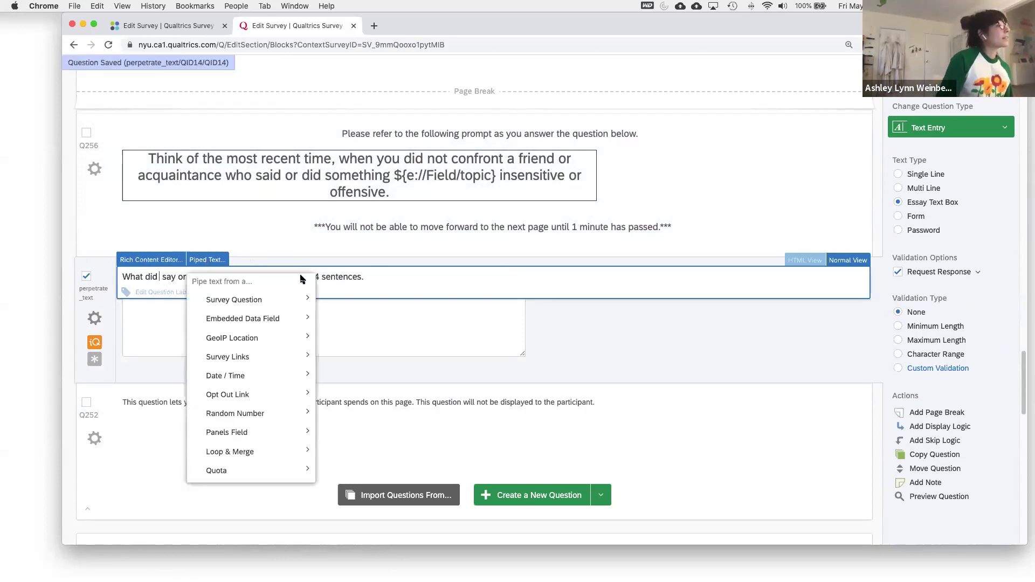
{"action": "mouse_move", "coordinate": [303, 299]}
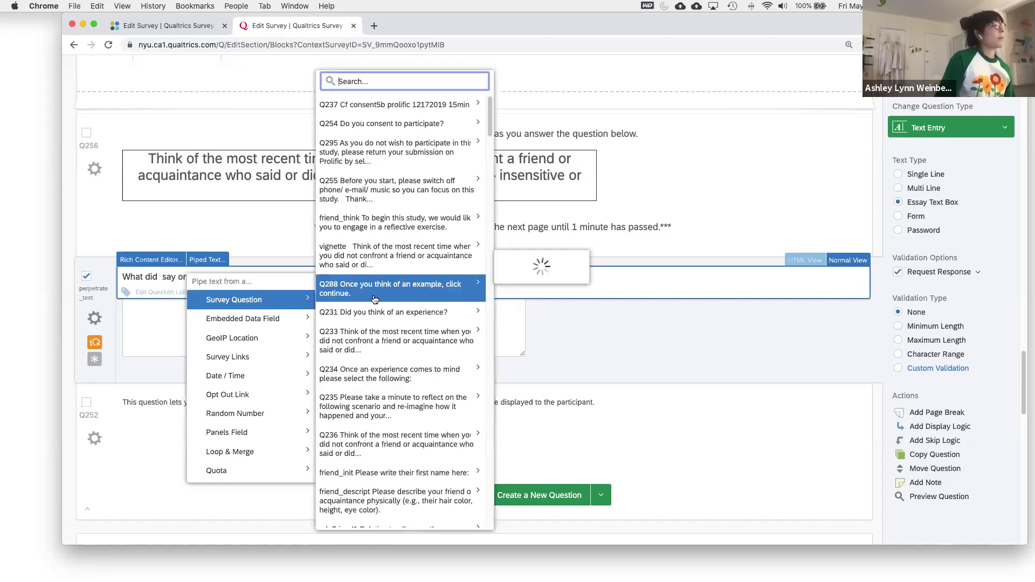
{"action": "mouse_move", "coordinate": [424, 297]}
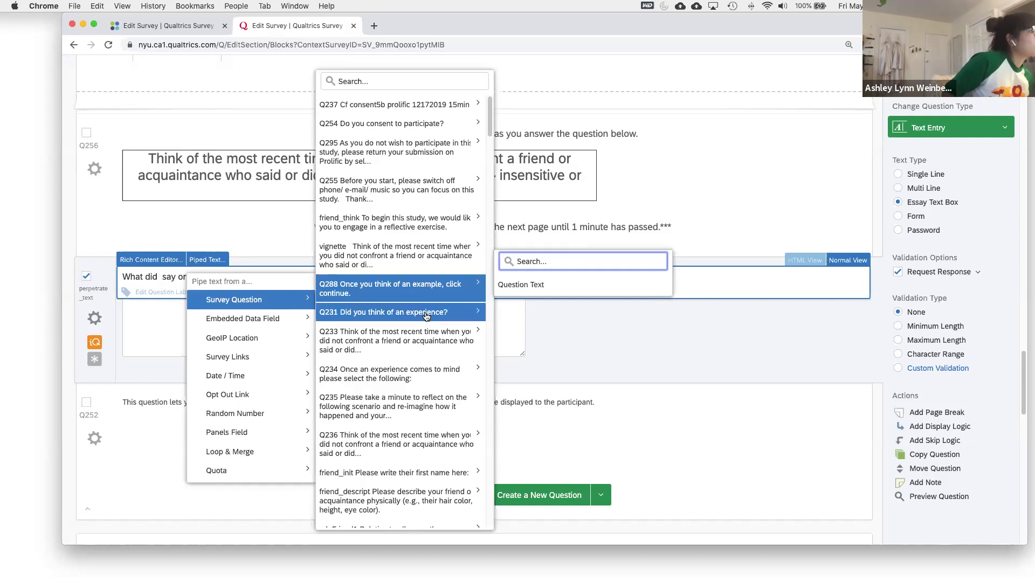
{"action": "mouse_move", "coordinate": [439, 363]}
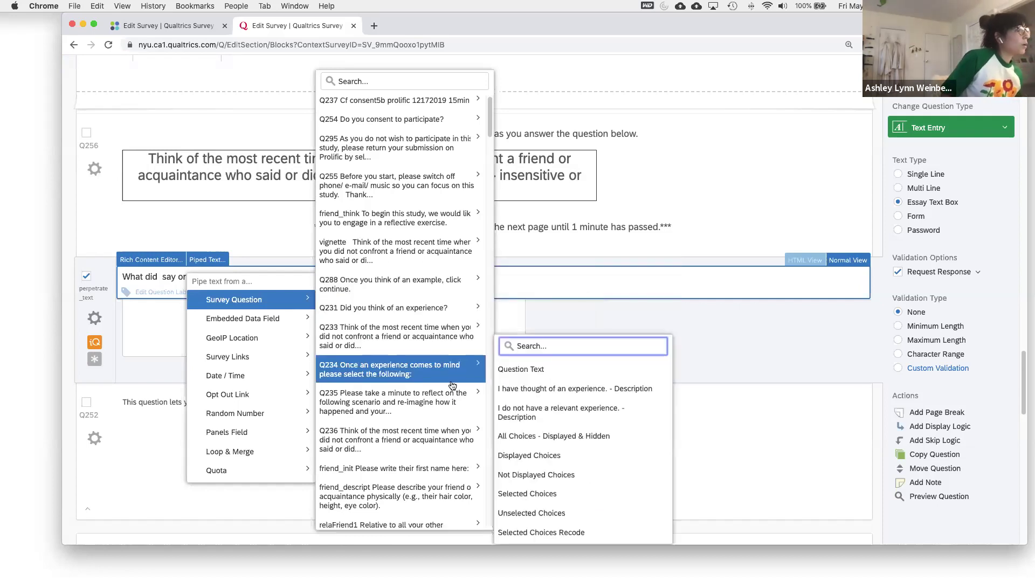
{"action": "mouse_move", "coordinate": [457, 469]}
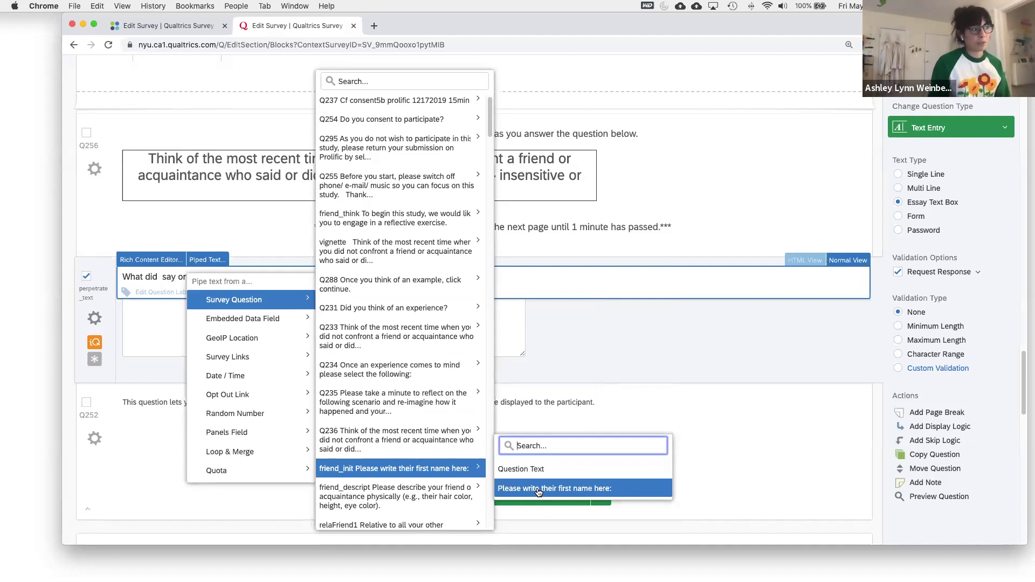
{"action": "left_click", "coordinate": [534, 471]}
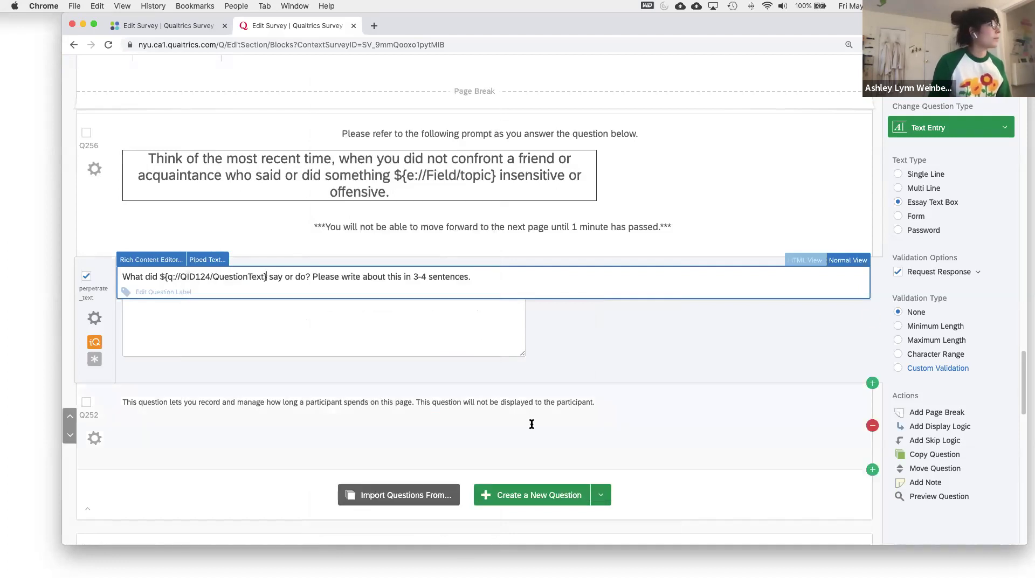
Paste the copied code ${q://QID124/ChoiceTextEntryValue} into the perpetrate_text answer box, copy it again and clear the box
{"action": "left_click", "coordinate": [296, 308]}
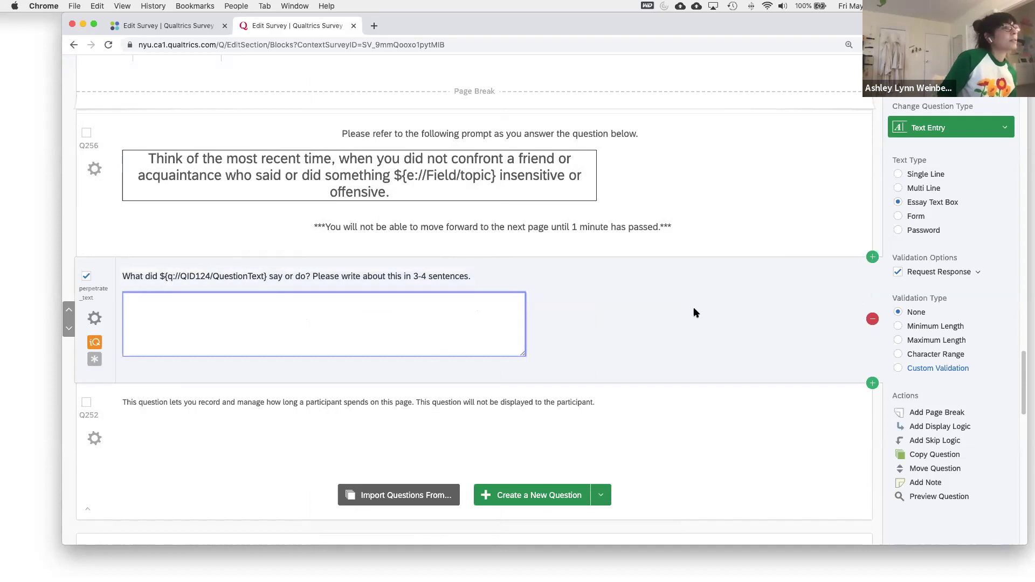
{"action": "key", "text": "super+v"}
{"action": "left_click_drag", "start_coordinate": [258, 296], "coordinate": [128, 300]}
{"action": "key", "text": "super+c"}
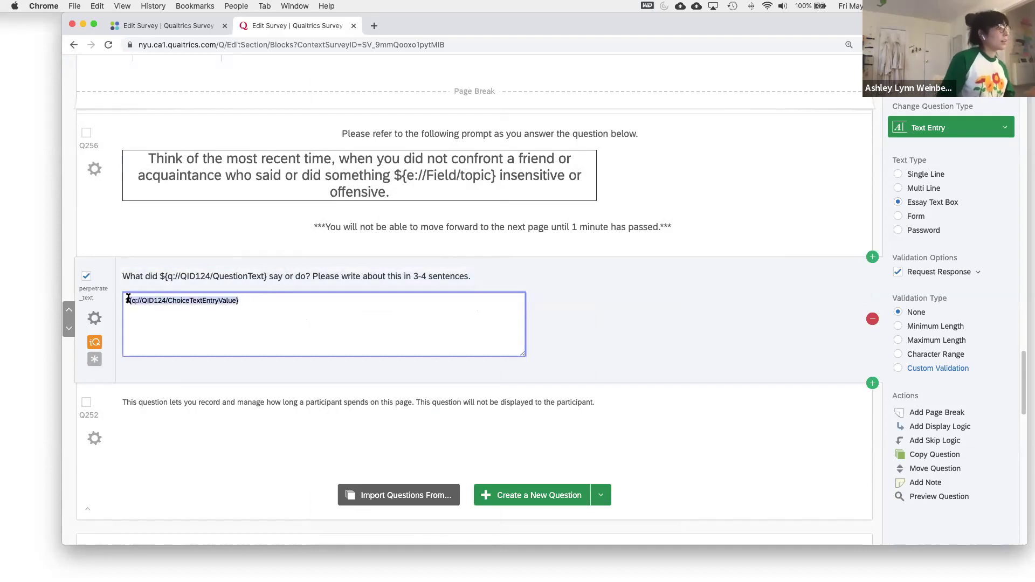
{"action": "key", "text": "BackSpace"}
Replace the piped question text in perpetrate_text with the friend_init answer "Please write their first name here:" and leave the text editor
{"action": "left_click", "coordinate": [251, 278]}
{"action": "left_click_drag", "start_coordinate": [267, 277], "coordinate": [161, 275]}
{"action": "key", "text": "BackSpace"}
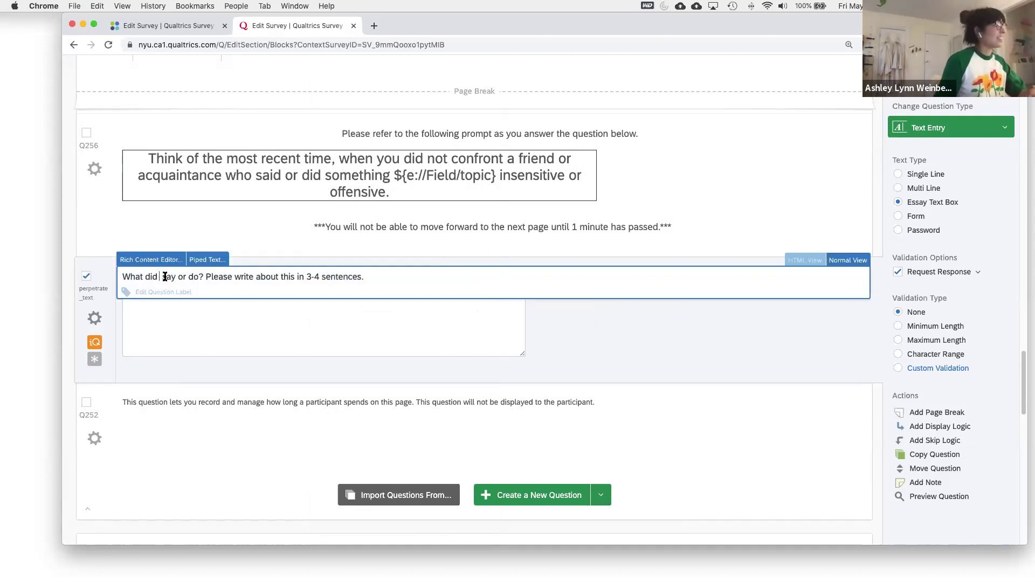
{"action": "left_click", "coordinate": [207, 260]}
{"action": "mouse_move", "coordinate": [245, 315]}
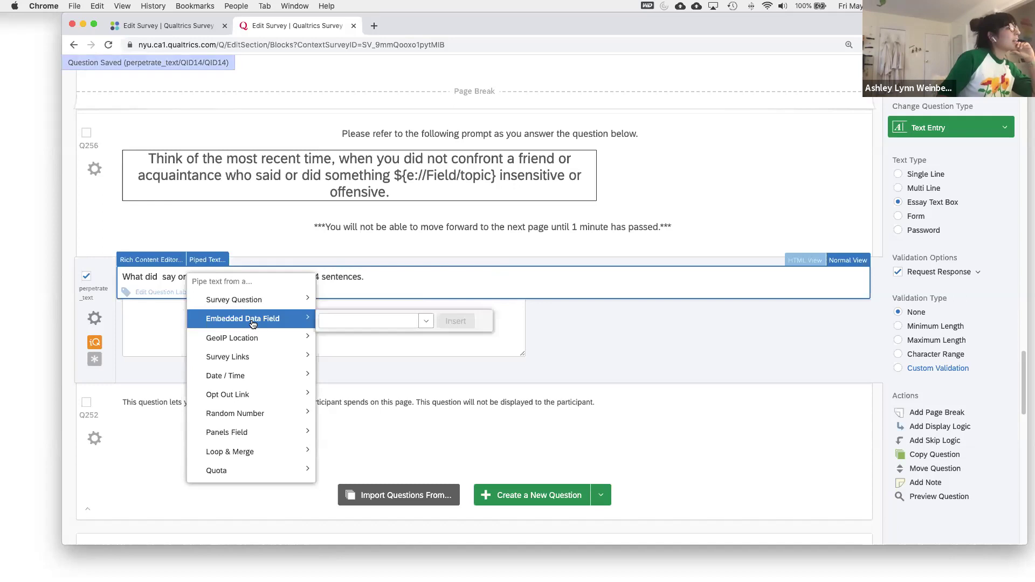
{"action": "mouse_move", "coordinate": [272, 302]}
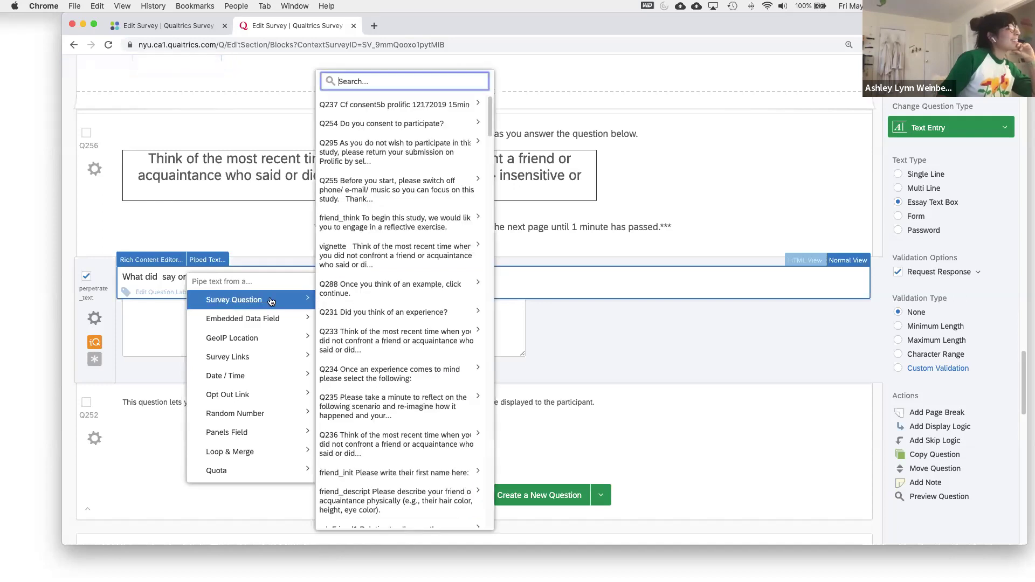
{"action": "mouse_move", "coordinate": [426, 378]}
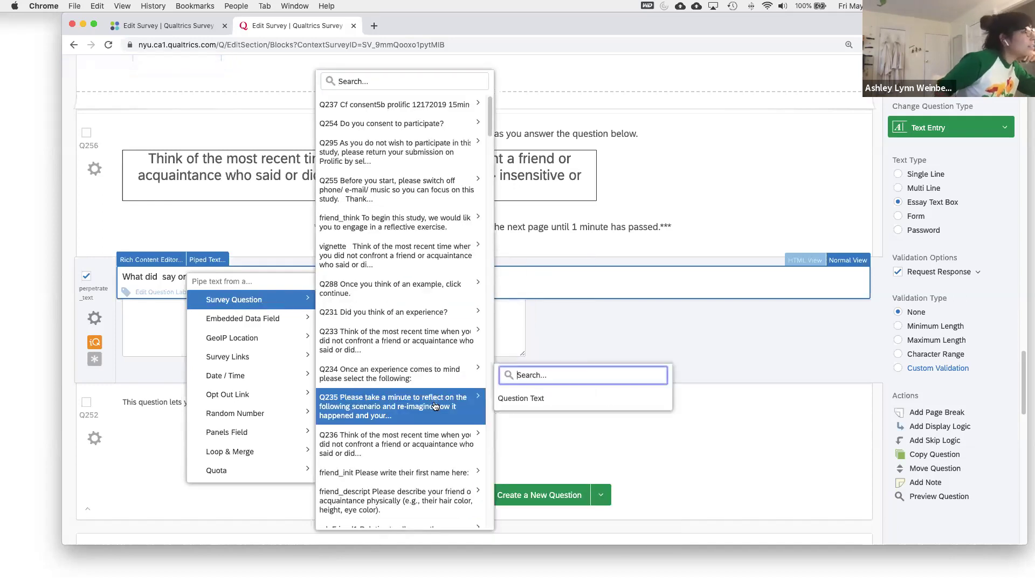
{"action": "mouse_move", "coordinate": [438, 476]}
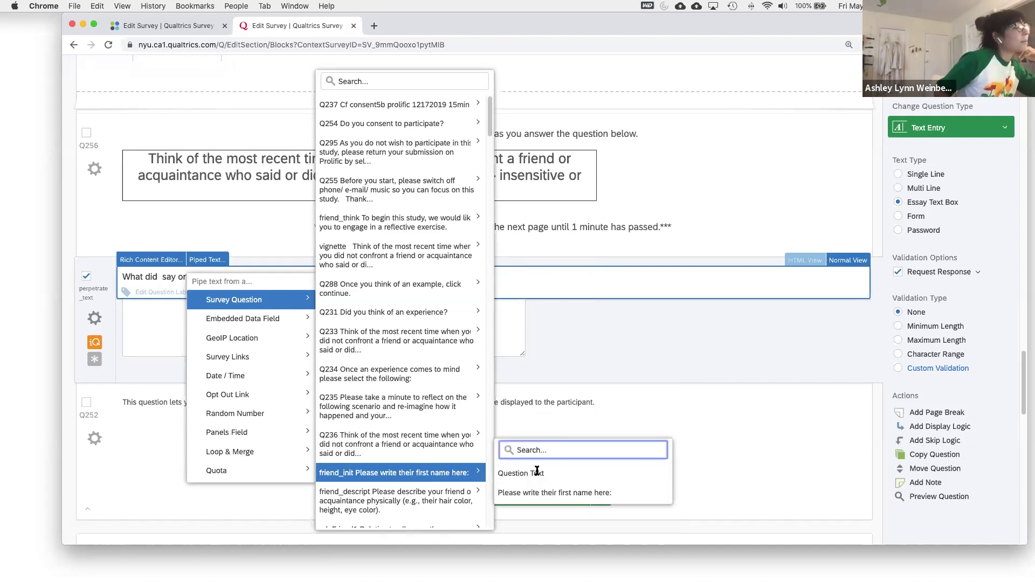
{"action": "left_click", "coordinate": [584, 495]}
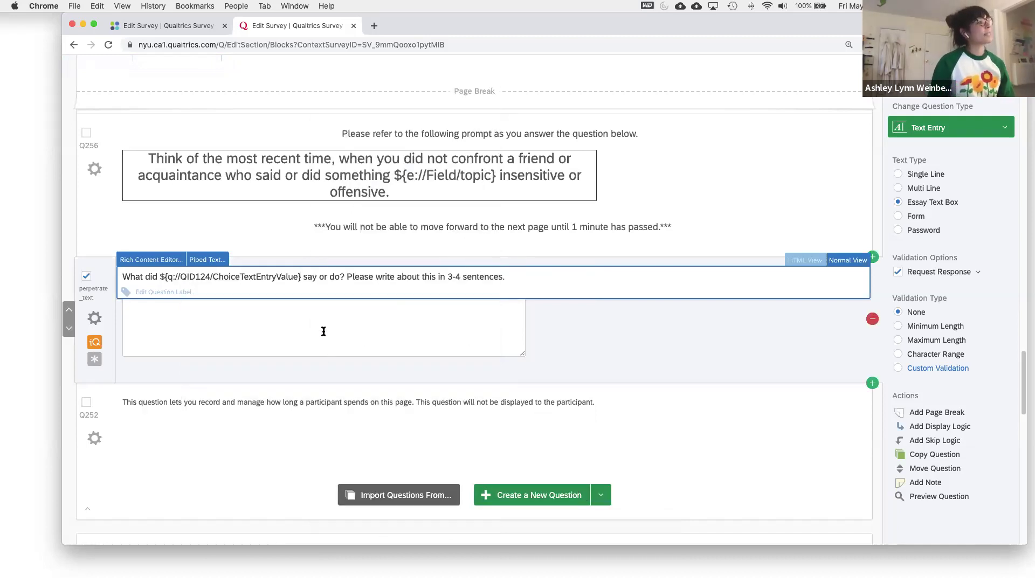
{"action": "left_click", "coordinate": [186, 278]}
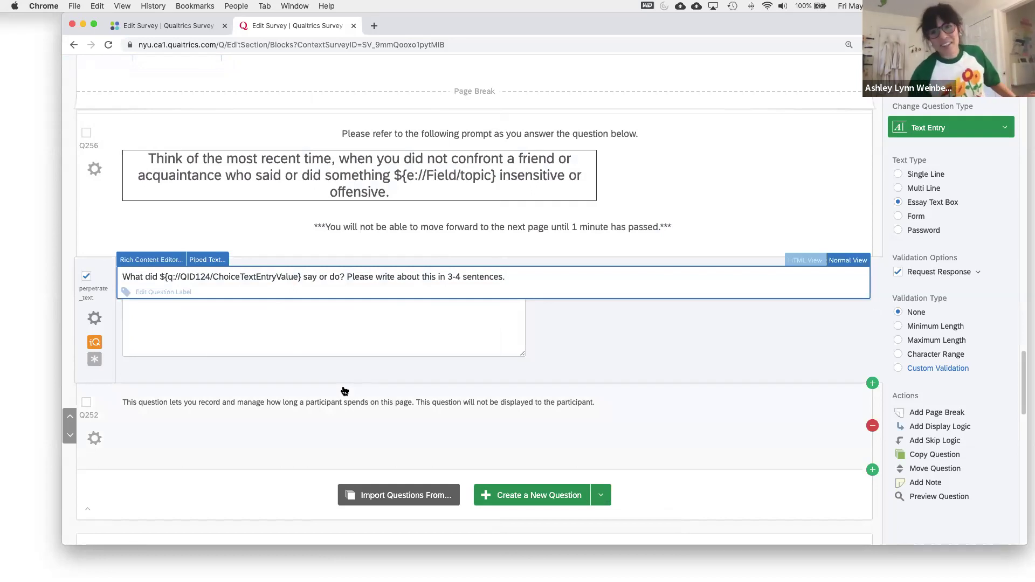
{"action": "left_click", "coordinate": [613, 346]}
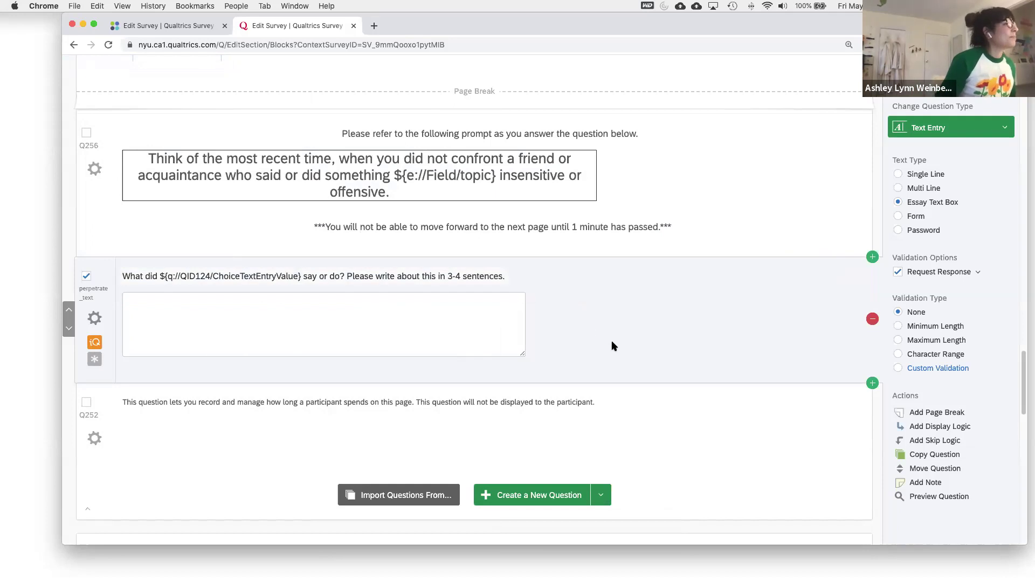
Expand the Event Perception II block to show where its questions use the piped friend's name and topic field
{"action": "scroll", "coordinate": [571, 318], "scroll_direction": "up", "scroll_amount": 1}
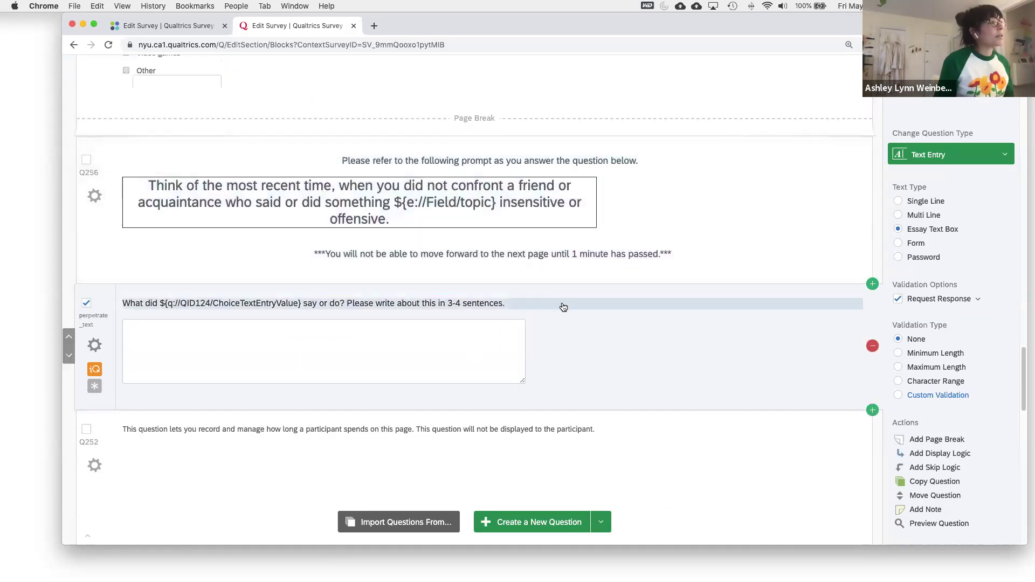
{"action": "scroll", "coordinate": [561, 299], "scroll_direction": "down", "scroll_amount": 5}
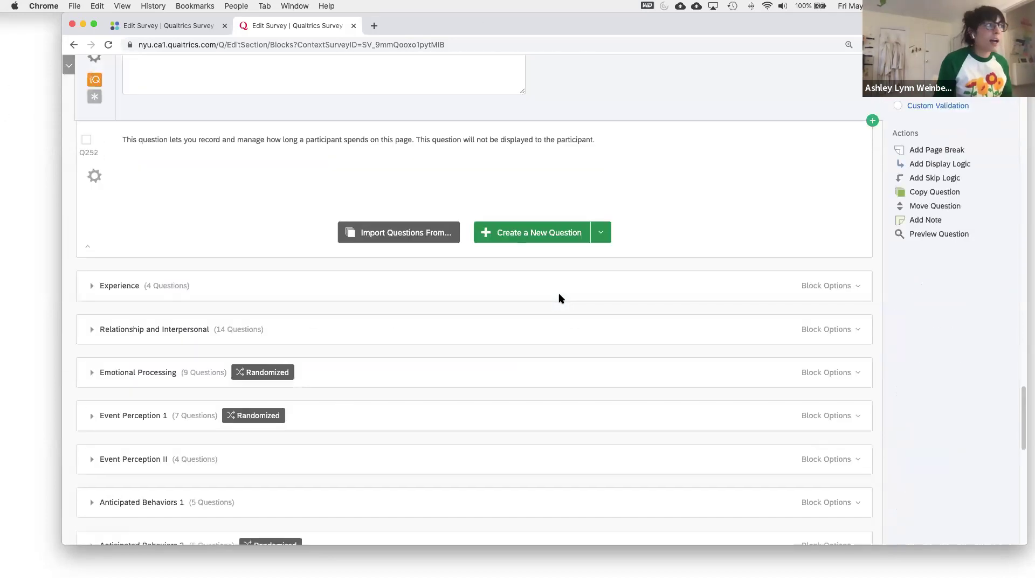
{"action": "scroll", "coordinate": [561, 300], "scroll_direction": "down", "scroll_amount": 2}
{"action": "left_click", "coordinate": [91, 344]}
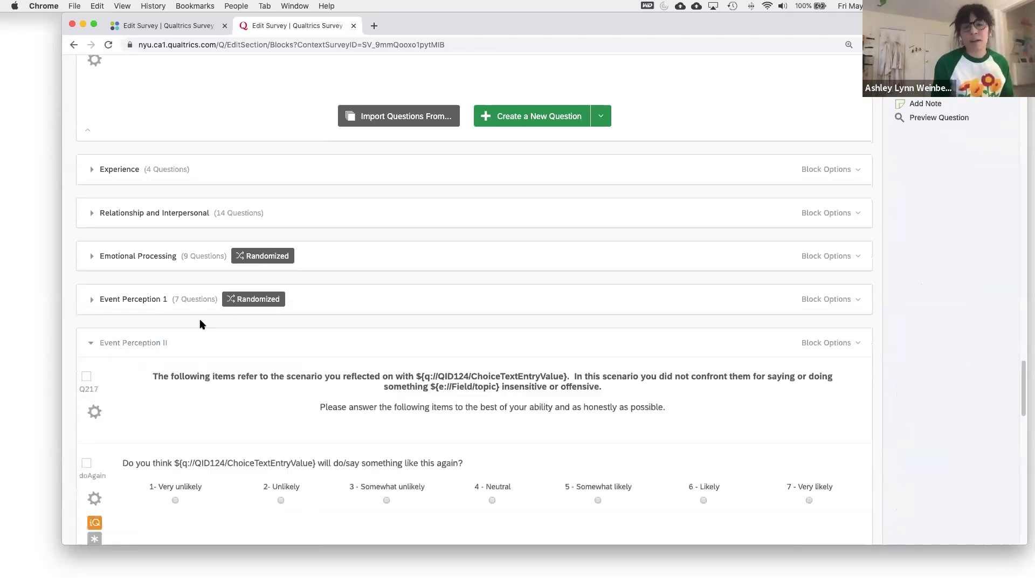
{"action": "scroll", "coordinate": [198, 324], "scroll_direction": "down", "scroll_amount": 1}
{"action": "scroll", "coordinate": [198, 324], "scroll_direction": "down", "scroll_amount": 2}
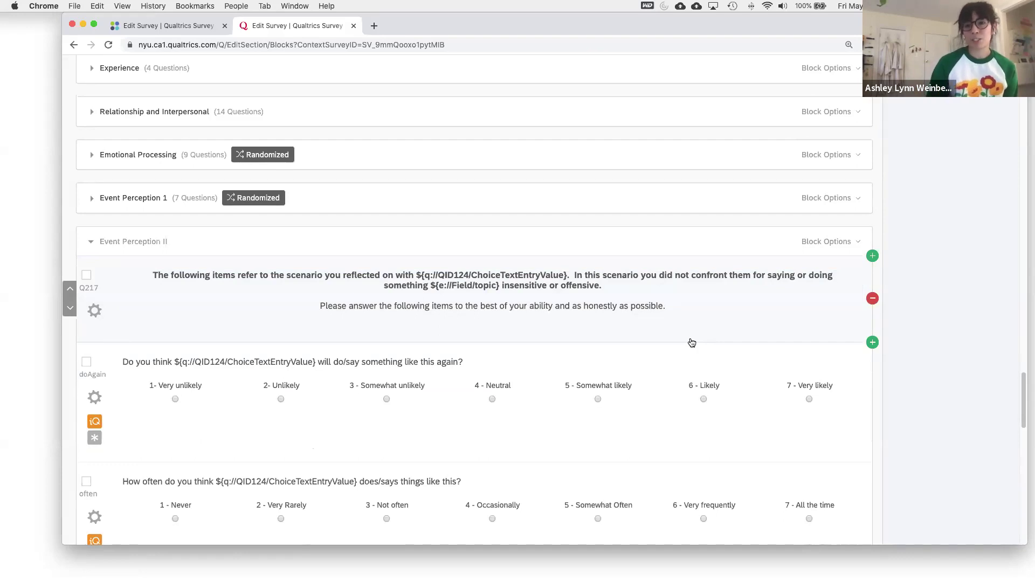
Paste the copied code ${q://QID124/ChoiceTextEntryValue} into the Q217 text after "In this scenario"
{"action": "left_click", "coordinate": [569, 275]}
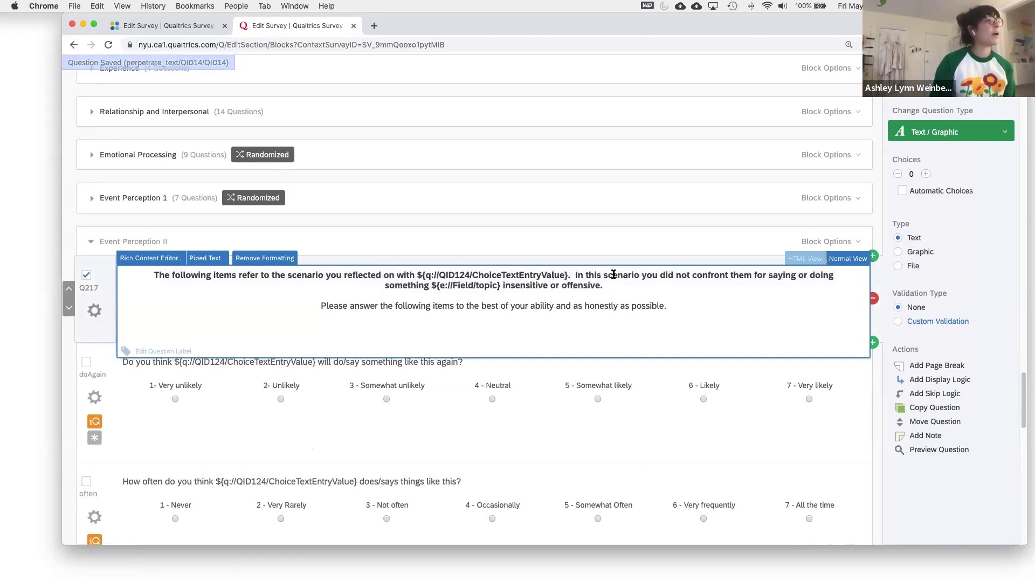
{"action": "triple_click", "coordinate": [641, 276]}
{"action": "left_click", "coordinate": [643, 275]}
{"action": "key", "text": "super+v"}
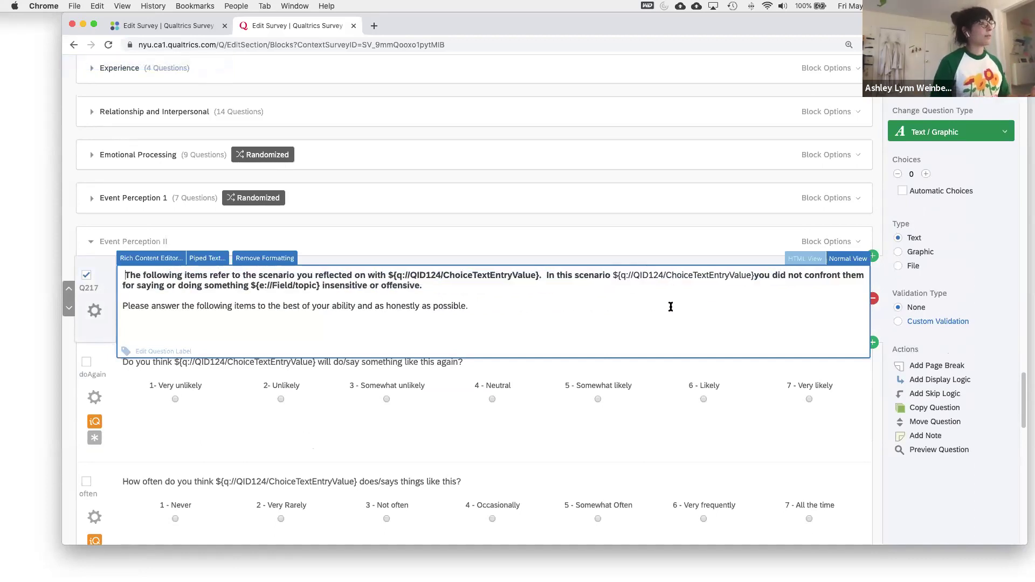
{"action": "left_click", "coordinate": [421, 384]}
Paste the copied code ${q://QID124/ChoiceTextEntryValue} into the doAgain question after "will do/say something" and leave the text editor
{"action": "left_click", "coordinate": [372, 373]}
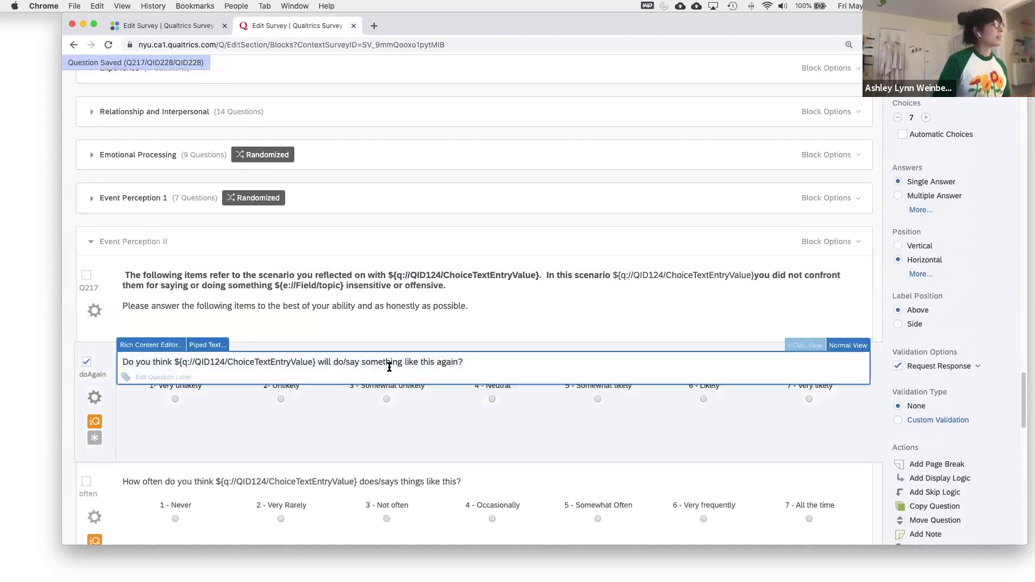
{"action": "left_click", "coordinate": [405, 360]}
{"action": "key", "text": "super+v"}
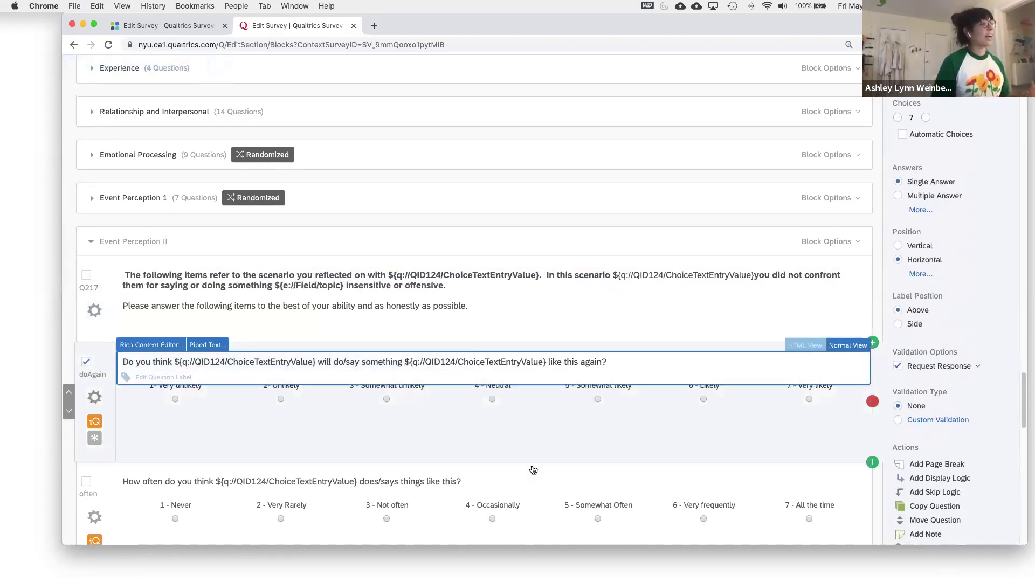
{"action": "left_click", "coordinate": [538, 454]}
Reopen the Q217 text and add a space between the pasted piped code and "you did not confront"
{"action": "scroll", "coordinate": [486, 410], "scroll_direction": "down", "scroll_amount": 10}
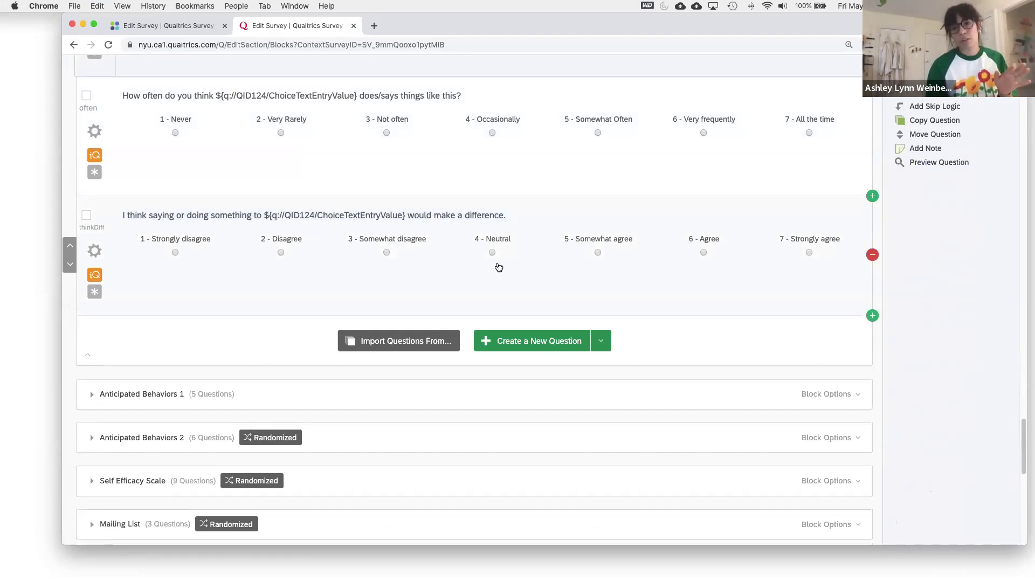
{"action": "scroll", "coordinate": [496, 261], "scroll_direction": "down", "scroll_amount": 1}
{"action": "scroll", "coordinate": [496, 258], "scroll_direction": "up", "scroll_amount": 5}
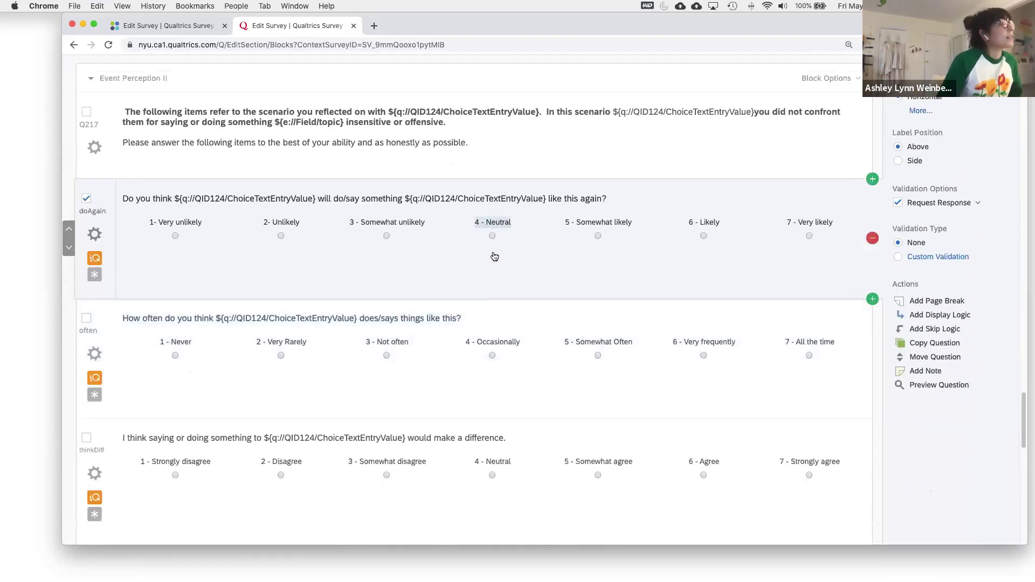
{"action": "left_click", "coordinate": [637, 167]}
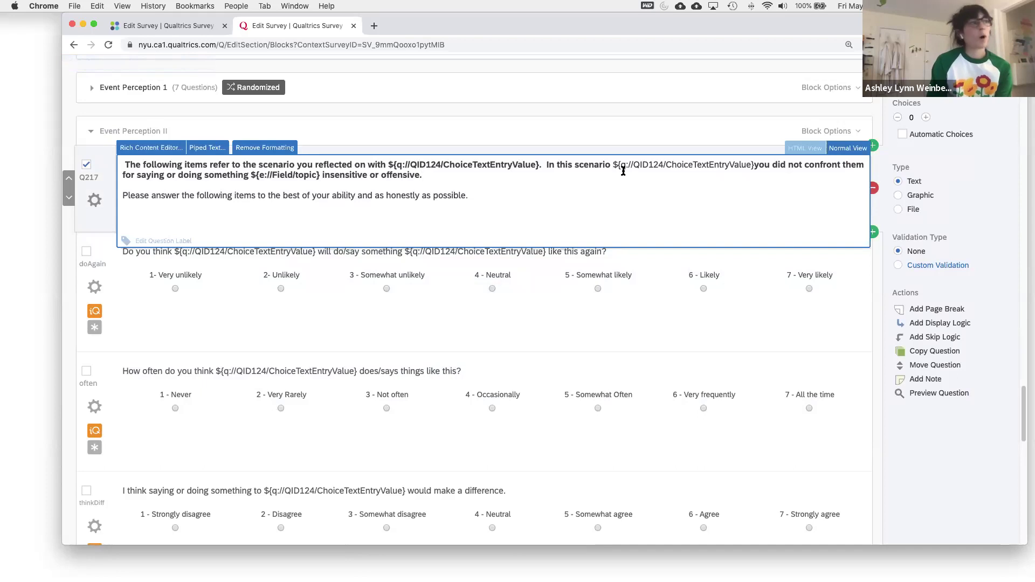
{"action": "left_click_drag", "start_coordinate": [599, 166], "coordinate": [755, 165]}
{"action": "left_click", "coordinate": [758, 164]}
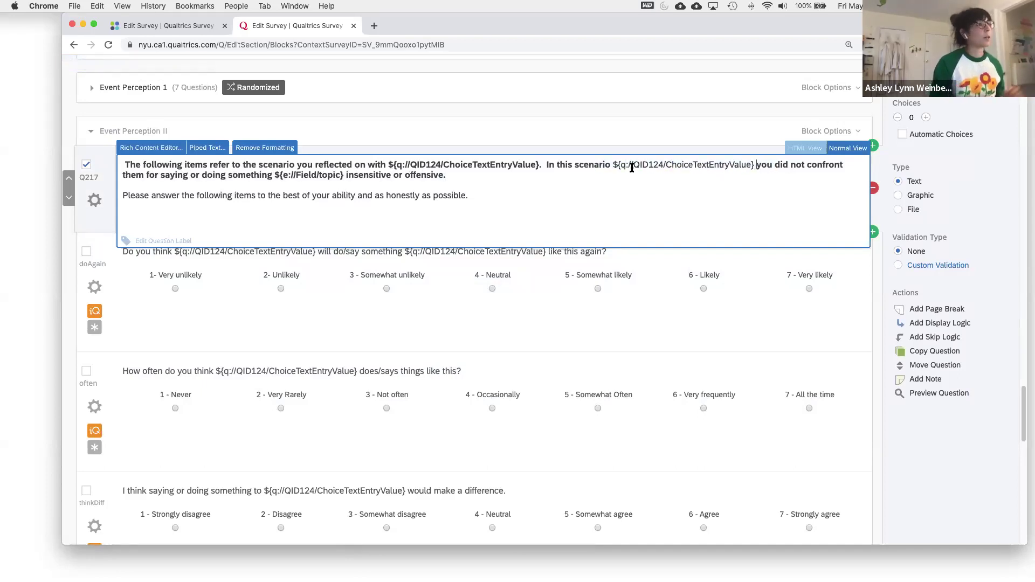
Highlight the Q217 passage from the pasted piped code to "saying or doing something" and leave the text editor
{"action": "left_click_drag", "start_coordinate": [612, 164], "coordinate": [273, 176]}
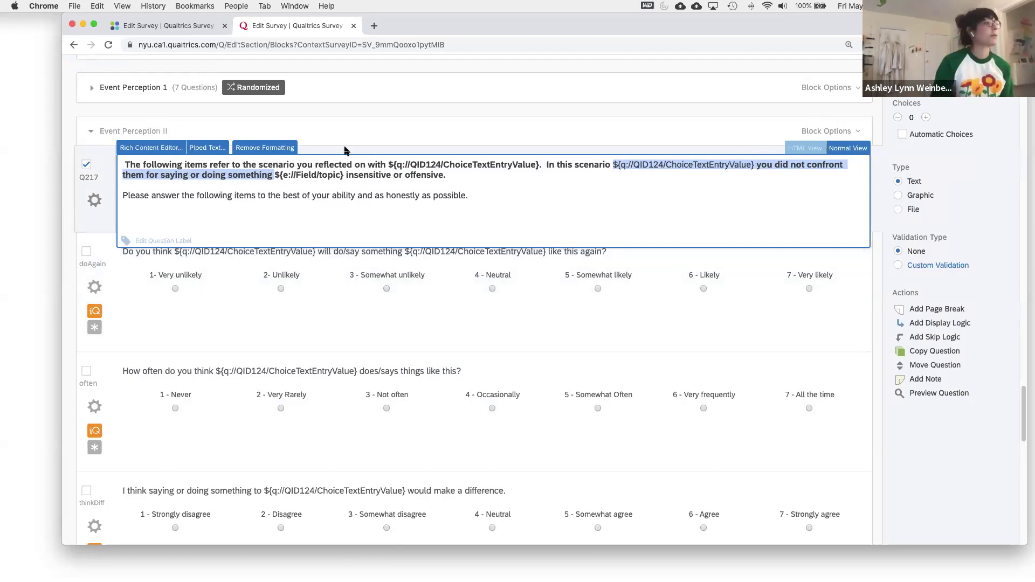
{"action": "left_click", "coordinate": [608, 325]}
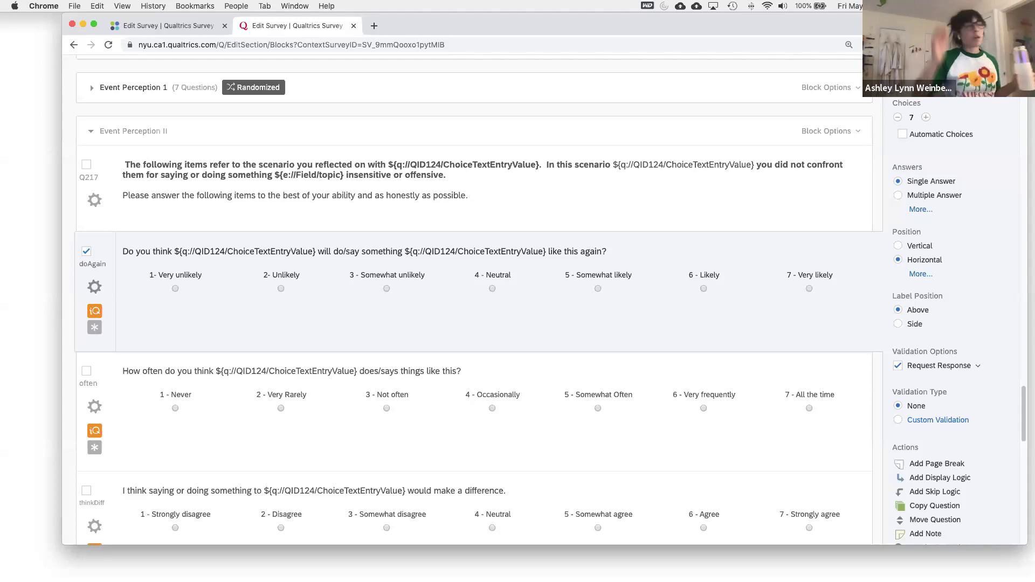
Switch to the IG Interact Study 2 - Copy survey and expand its Intro block to read the introduction
{"action": "left_click", "coordinate": [168, 27]}
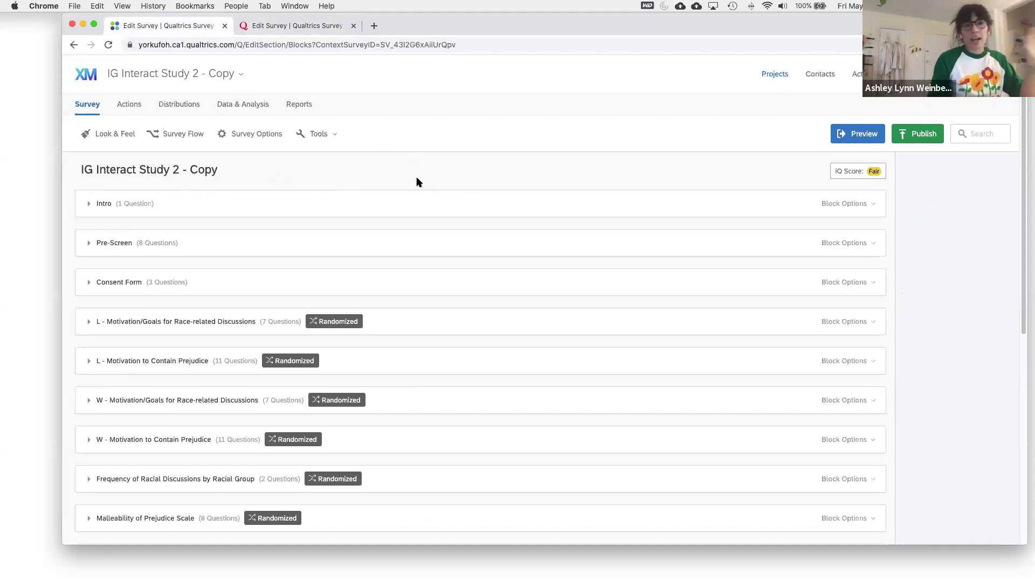
{"action": "left_click", "coordinate": [88, 205]}
{"action": "scroll", "coordinate": [168, 230], "scroll_direction": "down", "scroll_amount": 2}
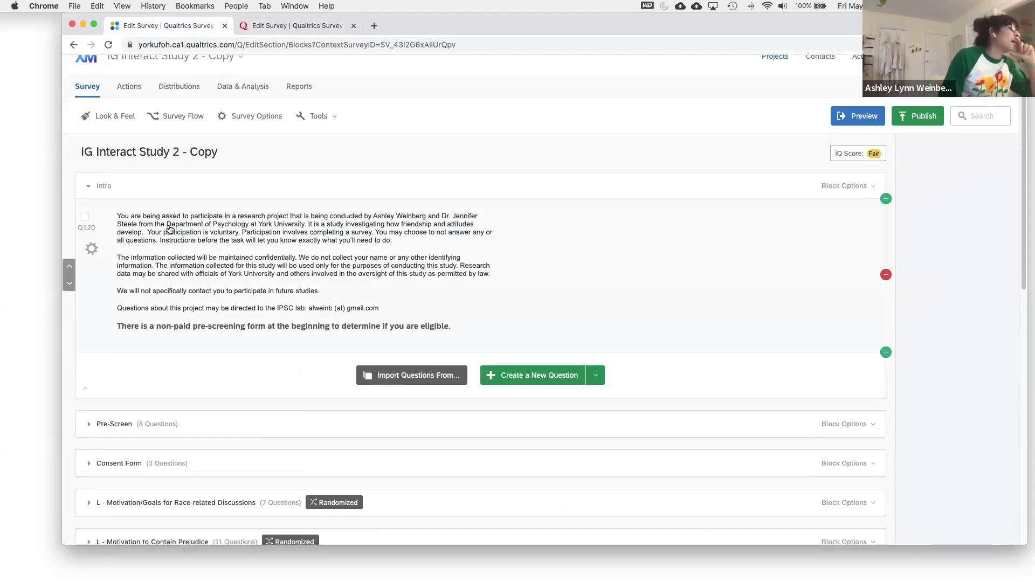
{"action": "scroll", "coordinate": [168, 230], "scroll_direction": "down", "scroll_amount": 3}
Expand the Pre-Screen block to review its eligibility questions on race/ethnicity, close friends and identity, and collapse it again
{"action": "left_click", "coordinate": [87, 312]}
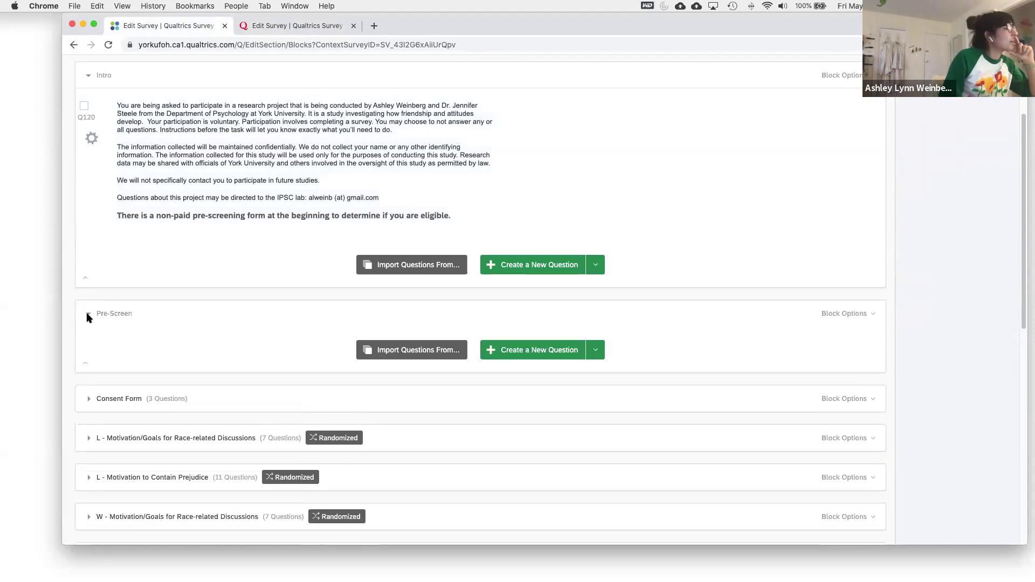
{"action": "scroll", "coordinate": [468, 354], "scroll_direction": "down", "scroll_amount": 2}
{"action": "scroll", "coordinate": [468, 354], "scroll_direction": "down", "scroll_amount": 7}
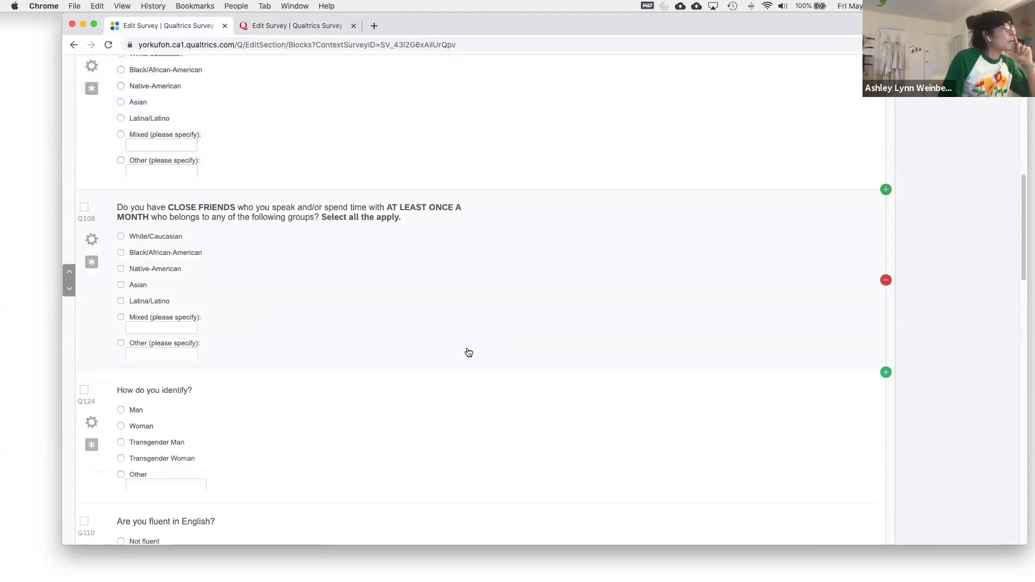
{"action": "scroll", "coordinate": [464, 348], "scroll_direction": "up", "scroll_amount": 1}
{"action": "scroll", "coordinate": [464, 346], "scroll_direction": "up", "scroll_amount": 2}
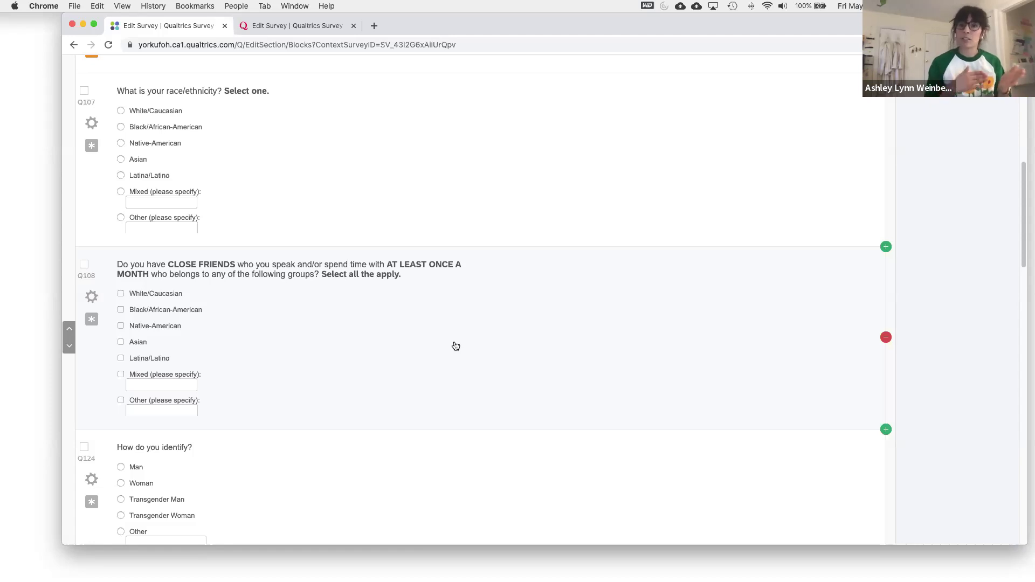
{"action": "scroll", "coordinate": [414, 349], "scroll_direction": "down", "scroll_amount": 3}
{"action": "scroll", "coordinate": [416, 348], "scroll_direction": "up", "scroll_amount": 8}
{"action": "scroll", "coordinate": [415, 345], "scroll_direction": "up", "scroll_amount": 5}
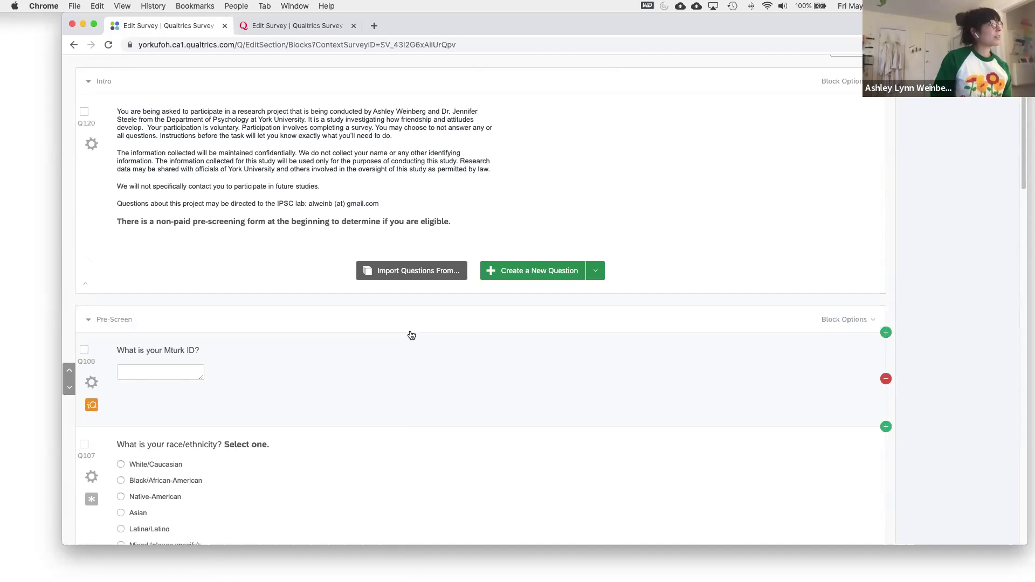
{"action": "left_click", "coordinate": [88, 319]}
{"action": "scroll", "coordinate": [300, 300], "scroll_direction": "up", "scroll_amount": 3}
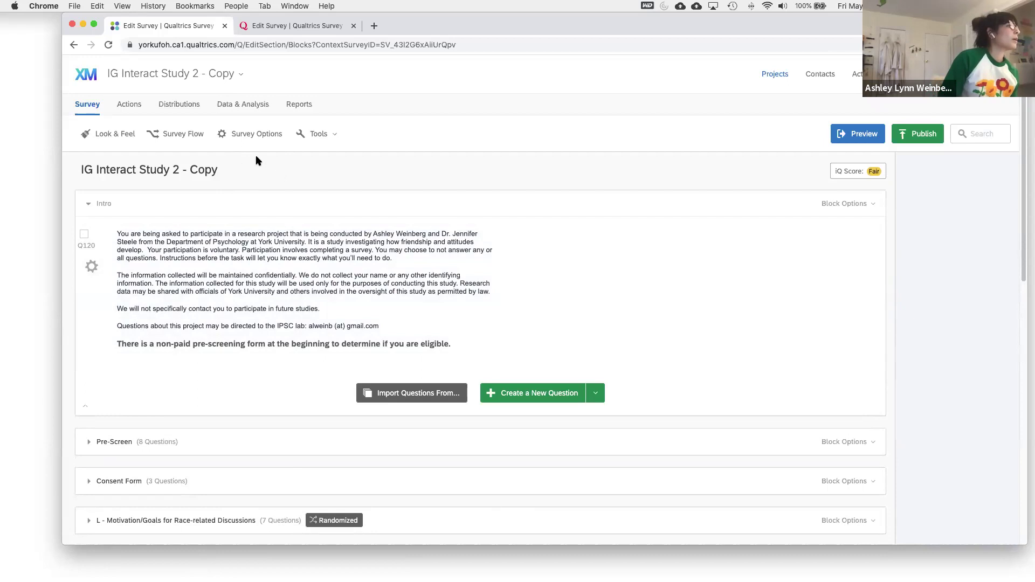
Open the survey's quotas and display the conditions of the White Males quota
{"action": "left_click", "coordinate": [312, 134]}
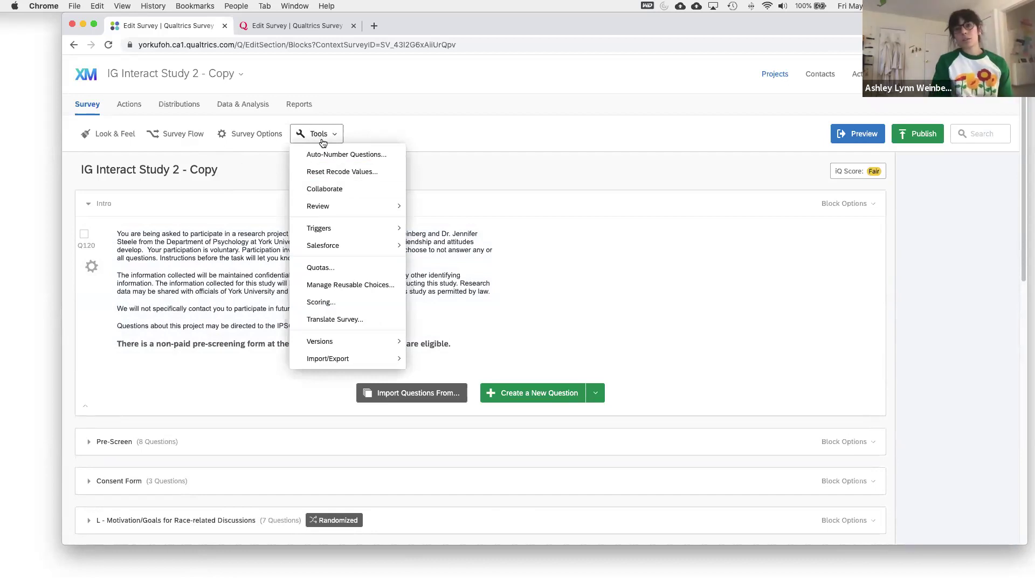
{"action": "left_click", "coordinate": [344, 270]}
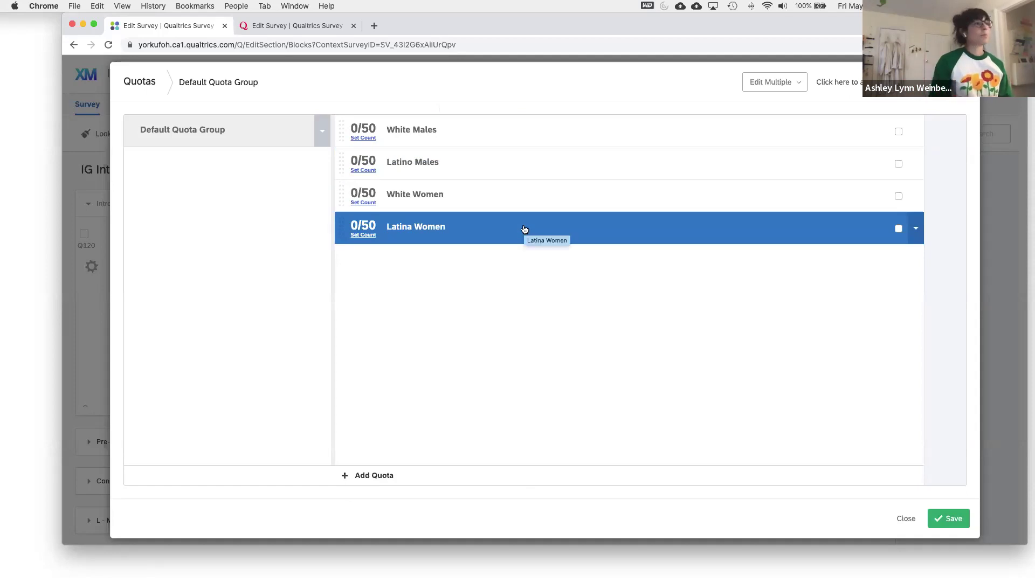
{"action": "left_click", "coordinate": [917, 132]}
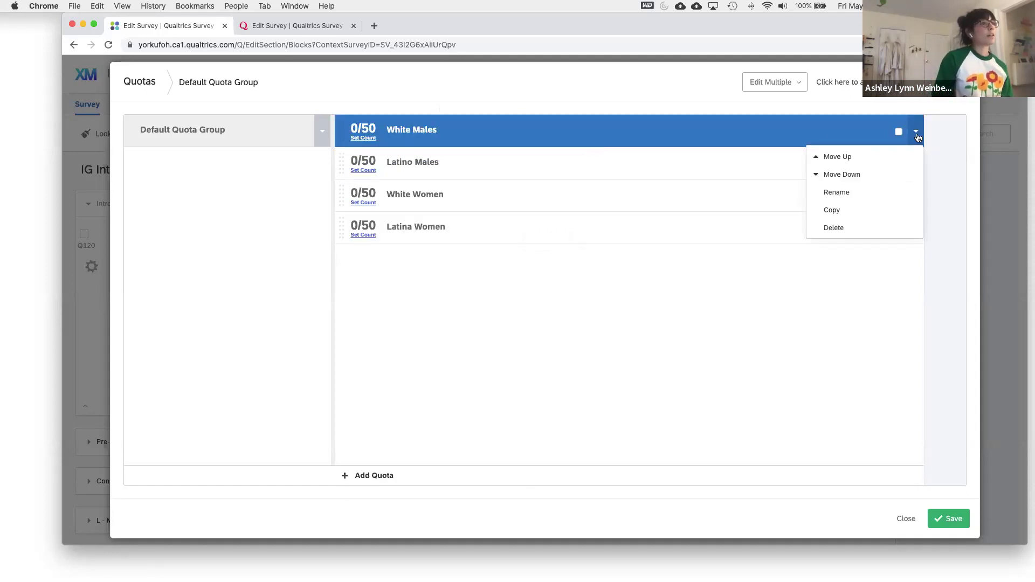
{"action": "left_click", "coordinate": [727, 136]}
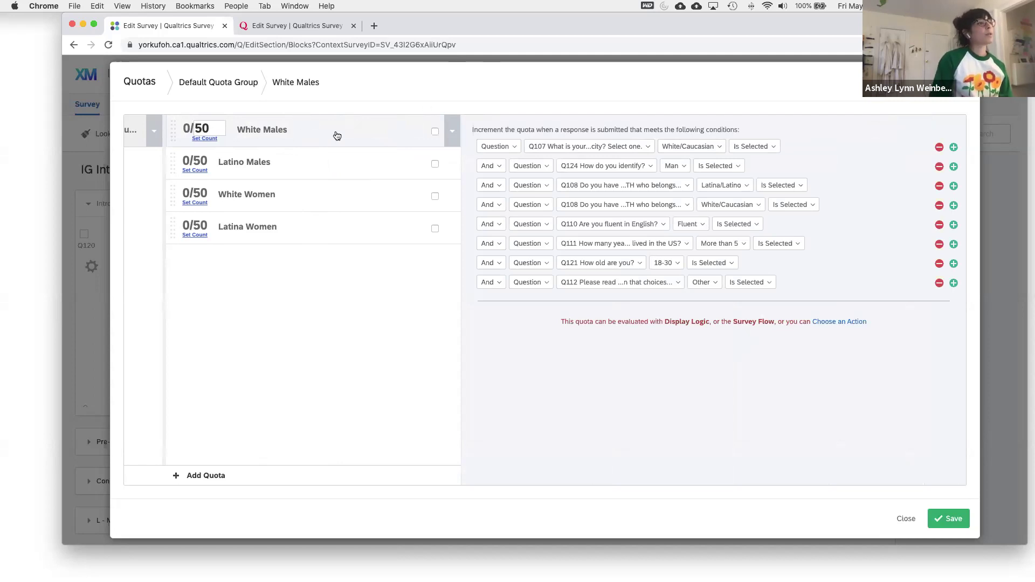
{"action": "left_click", "coordinate": [635, 152]}
{"action": "left_click", "coordinate": [930, 165]}
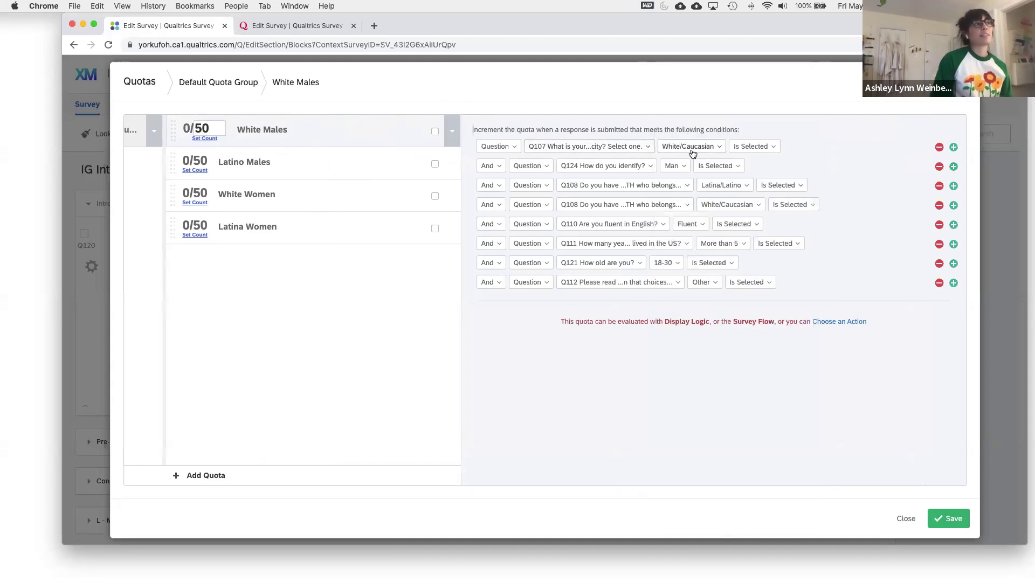
Inspect the available answers for the Q107 condition and the question and operator options for the Q124 condition
{"action": "left_click", "coordinate": [717, 152]}
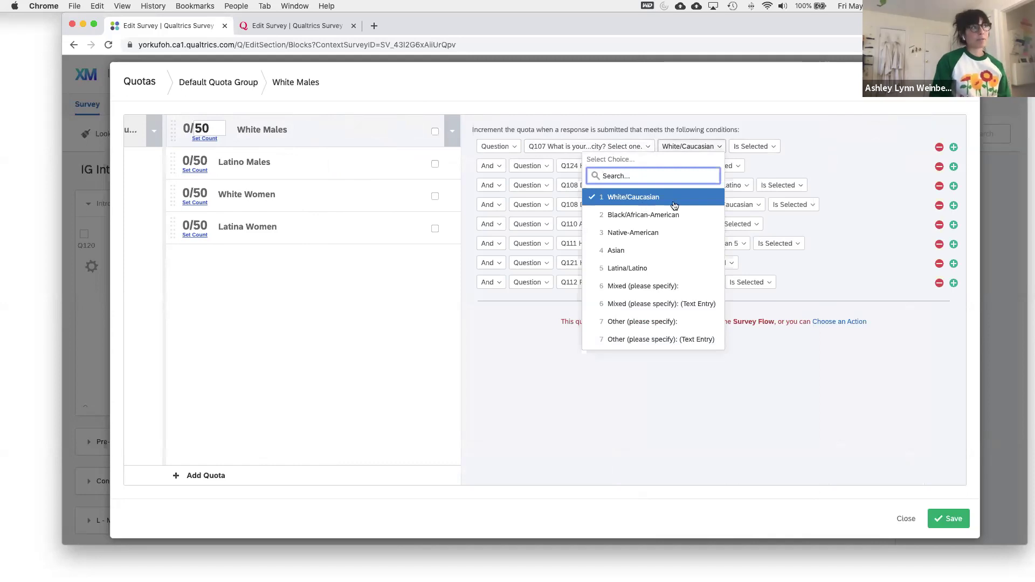
{"action": "left_click", "coordinate": [823, 145]}
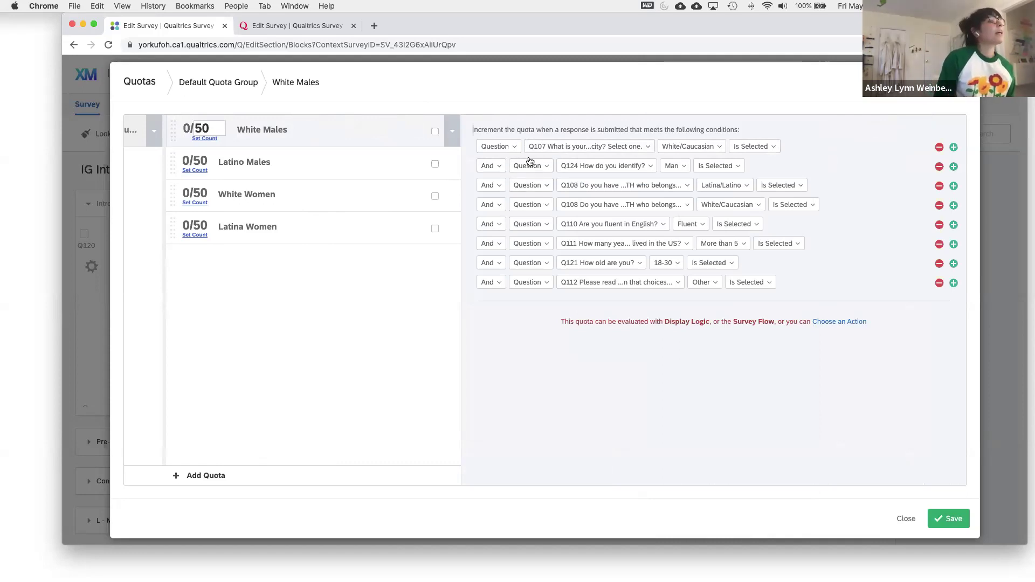
{"action": "left_click", "coordinate": [651, 167]}
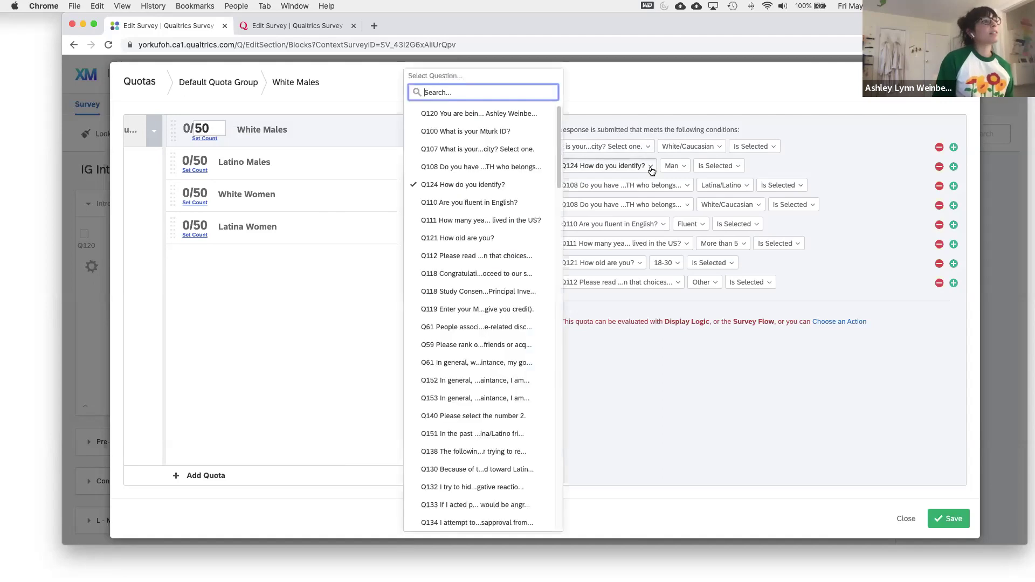
{"action": "left_click", "coordinate": [858, 153]}
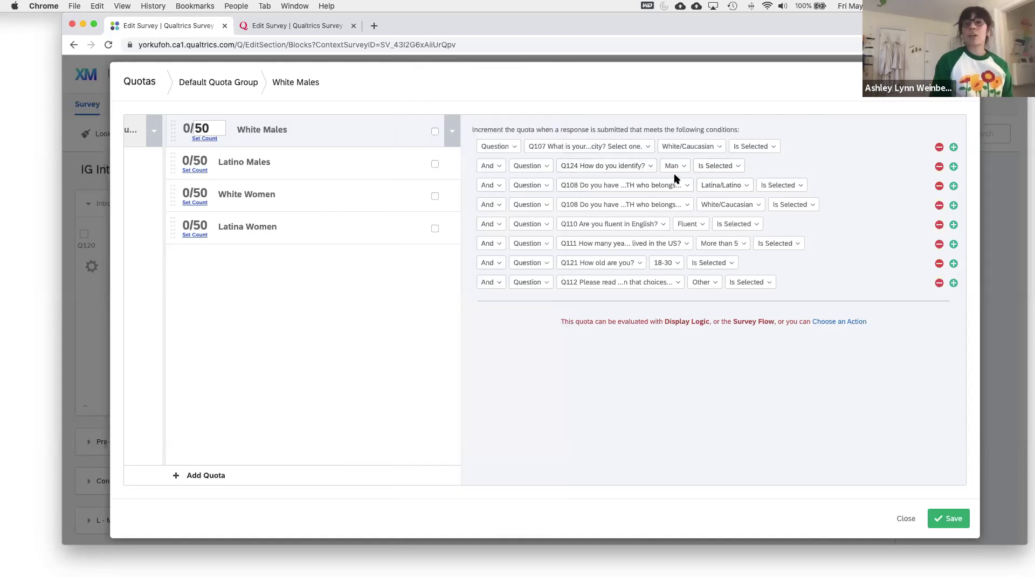
{"action": "left_click", "coordinate": [719, 167]}
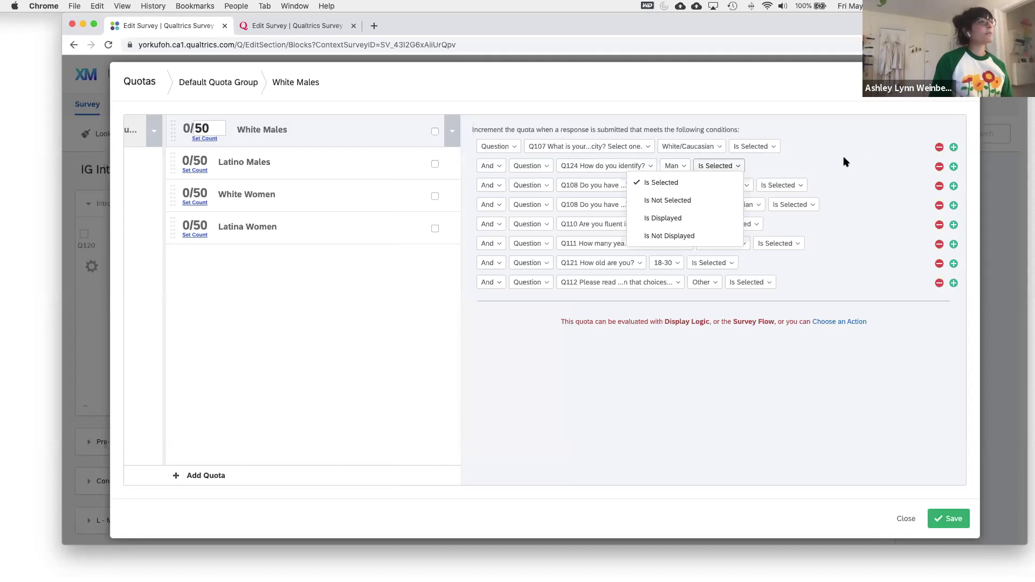
{"action": "left_click", "coordinate": [796, 157]}
Inspect the question choices behind the two Q108 close-friend conditions of the White Males quota, keeping Q108 selected
{"action": "left_click", "coordinate": [601, 186]}
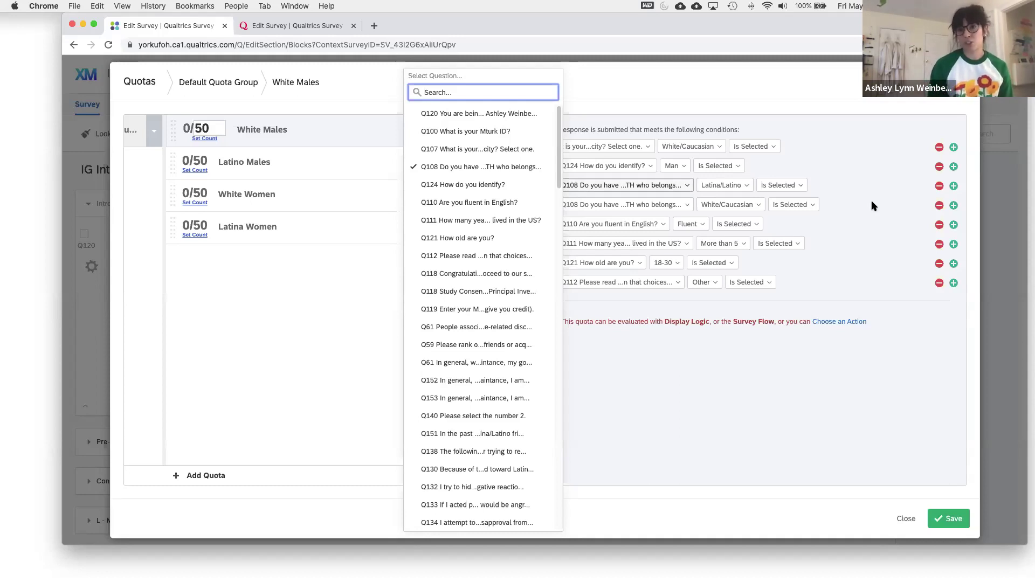
{"action": "left_click", "coordinate": [873, 157]}
{"action": "left_click", "coordinate": [647, 206]}
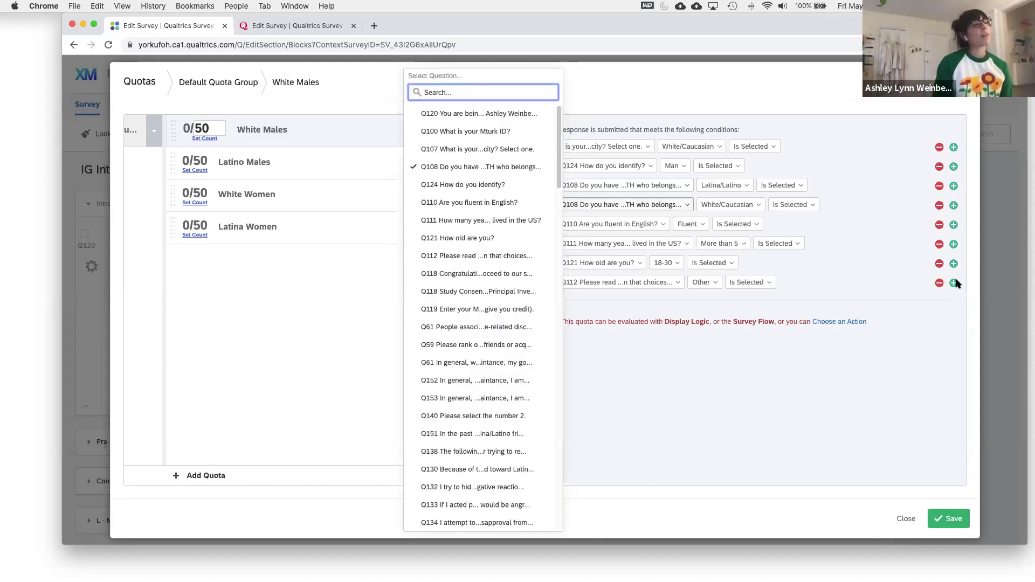
{"action": "left_click", "coordinate": [869, 287]}
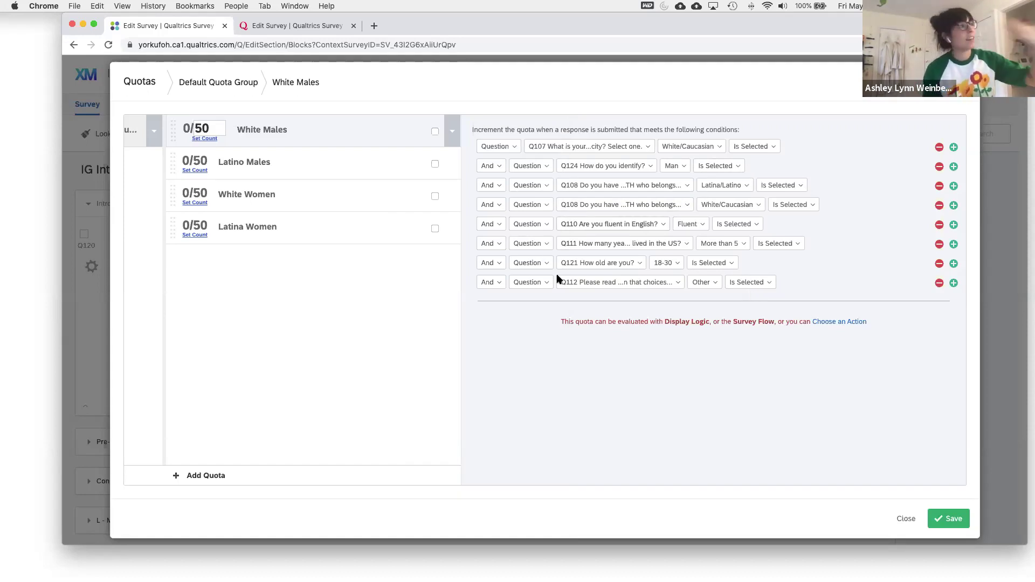
Show the Latino Males quota conditions and inspect the question and answer options of its Q107 race/ethnicity condition
{"action": "left_click", "coordinate": [295, 169]}
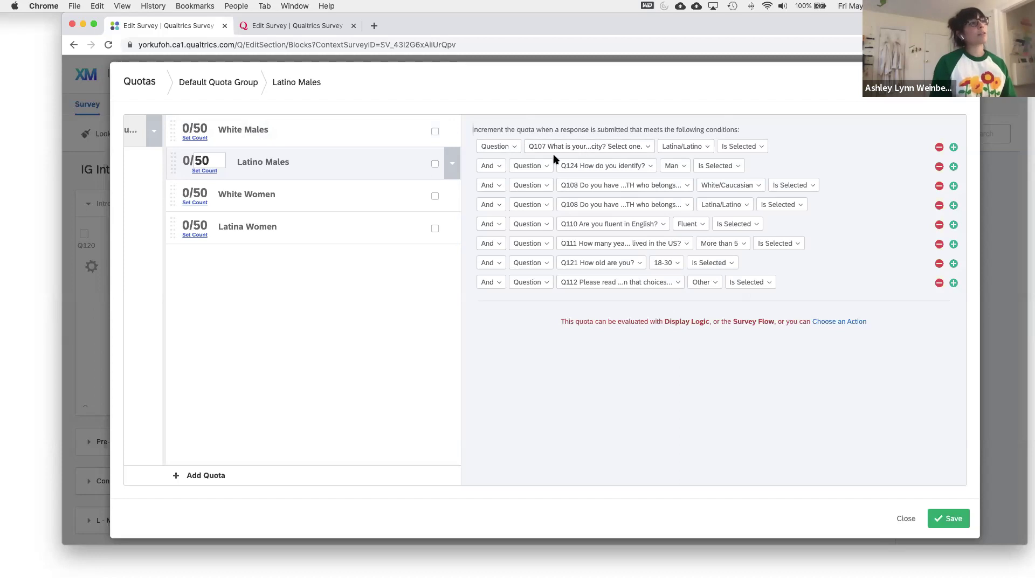
{"action": "left_click", "coordinate": [604, 145]}
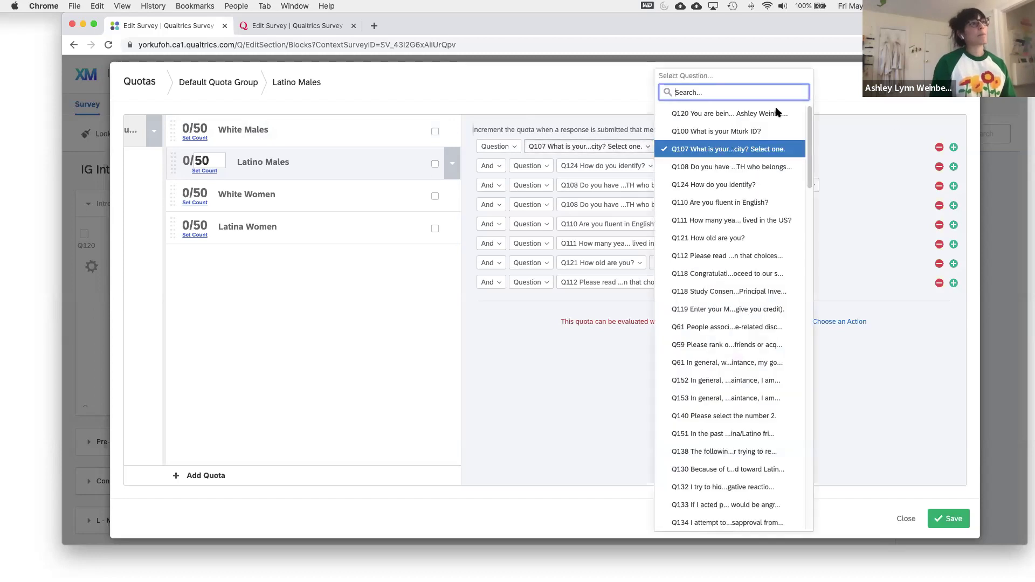
{"action": "left_click", "coordinate": [773, 147]}
{"action": "left_click", "coordinate": [683, 146]}
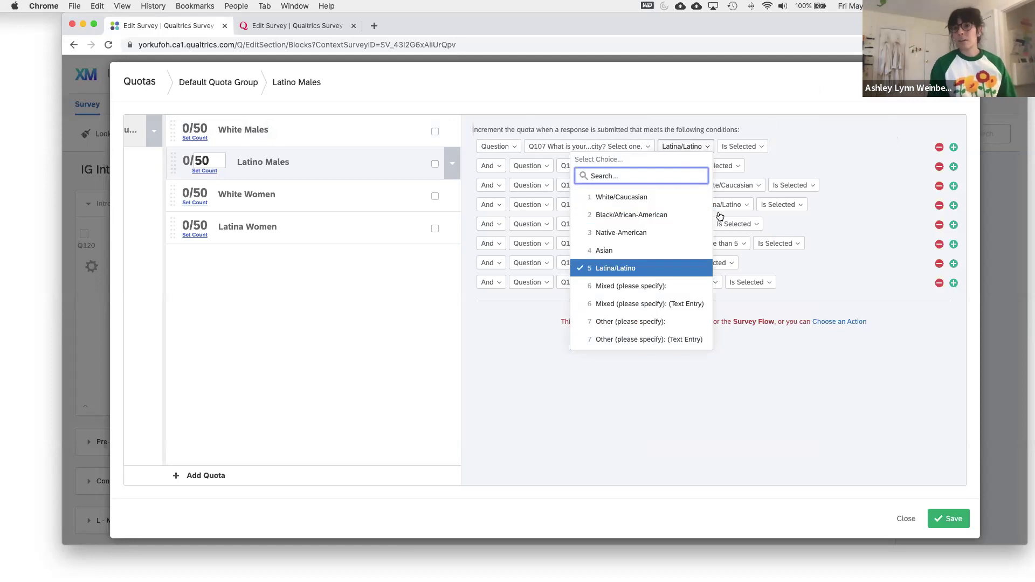
{"action": "left_click", "coordinate": [740, 136]}
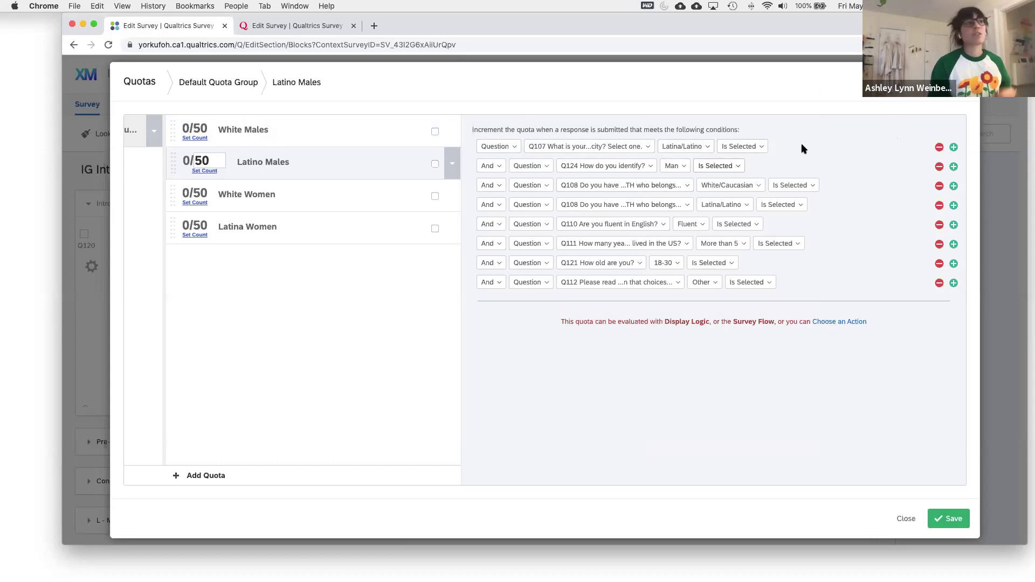
Display the conditions of the White Women quota and of the Latina Women quota for comparison
{"action": "left_click", "coordinate": [355, 192]}
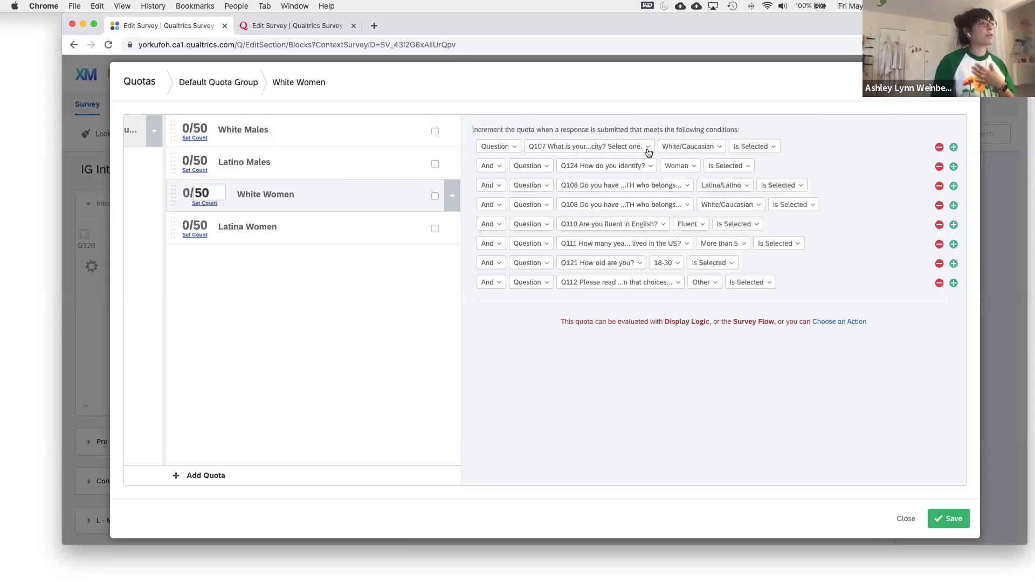
{"action": "left_click", "coordinate": [378, 228]}
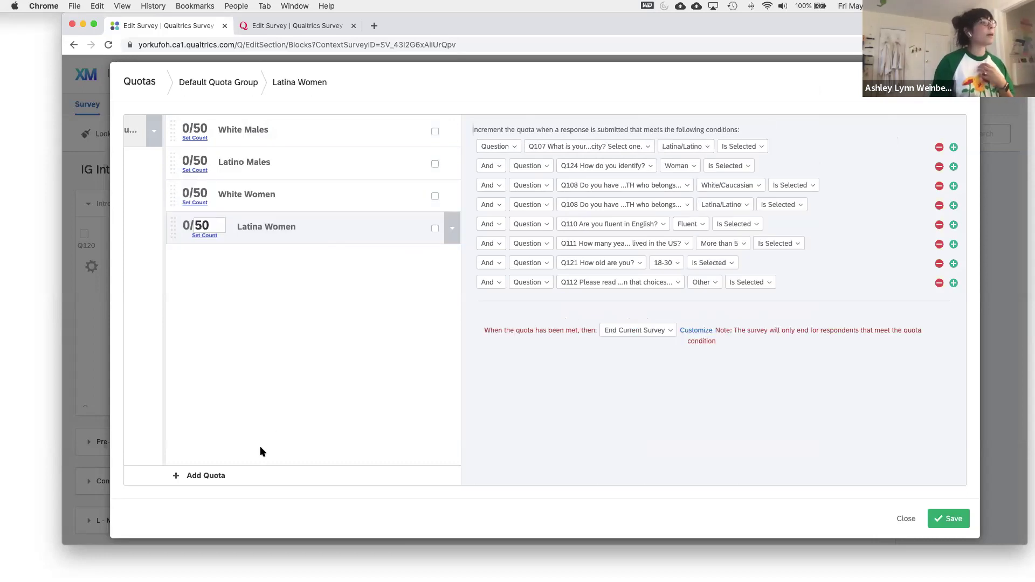
{"action": "mouse_move", "coordinate": [127, 186]}
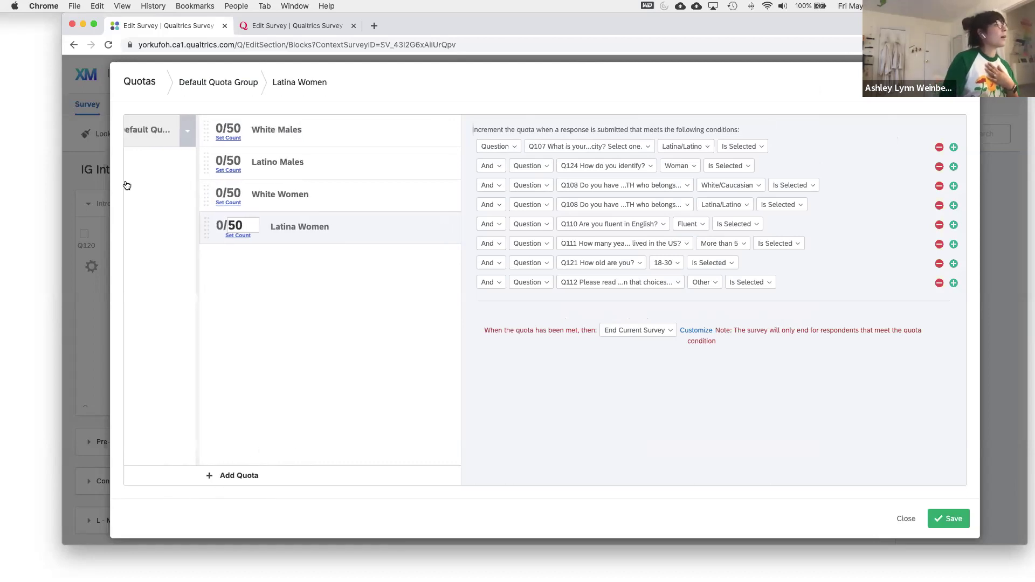
Add a new quota to the Default Quota Group with an Embedded Data condition whose value Is Equal to 1
{"action": "left_click", "coordinate": [204, 477]}
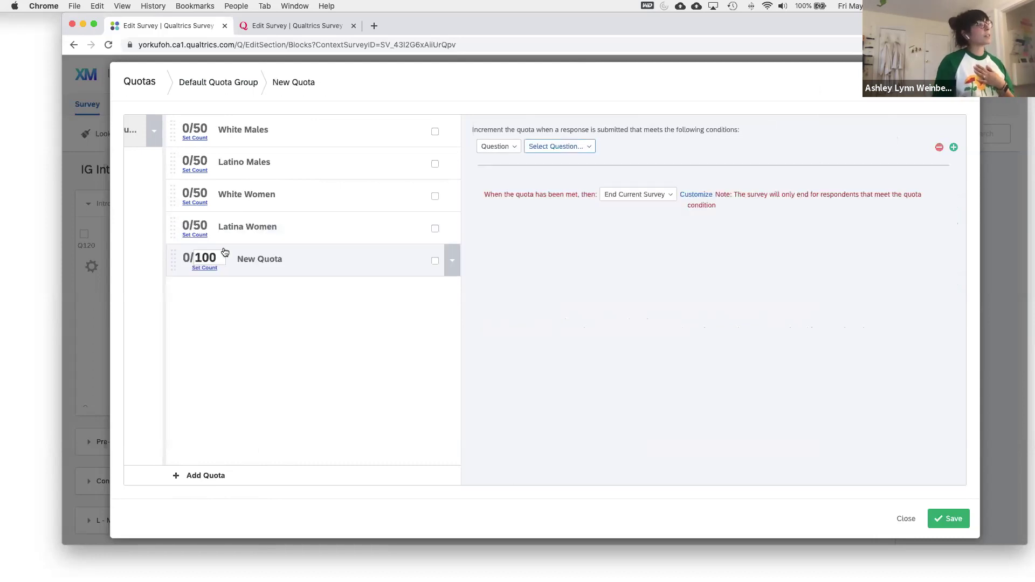
{"action": "left_click", "coordinate": [187, 259]}
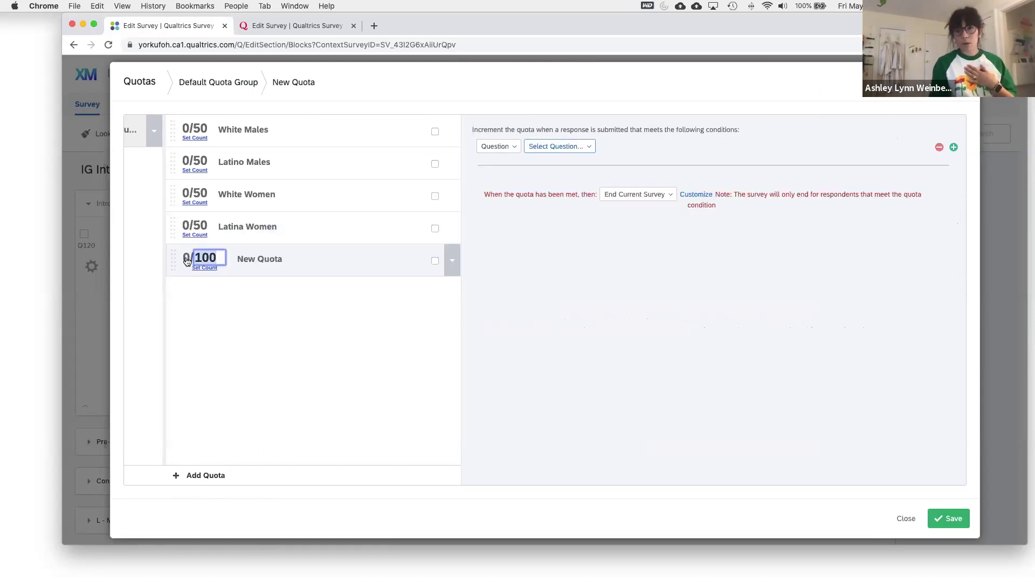
{"action": "left_click", "coordinate": [505, 147]}
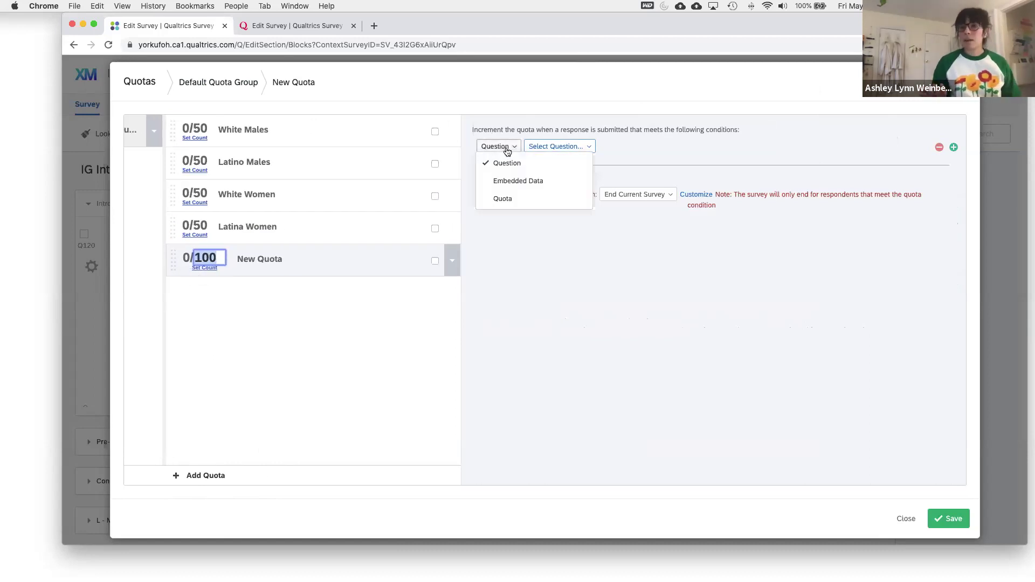
{"action": "left_click", "coordinate": [535, 187]}
{"action": "left_click", "coordinate": [647, 148]}
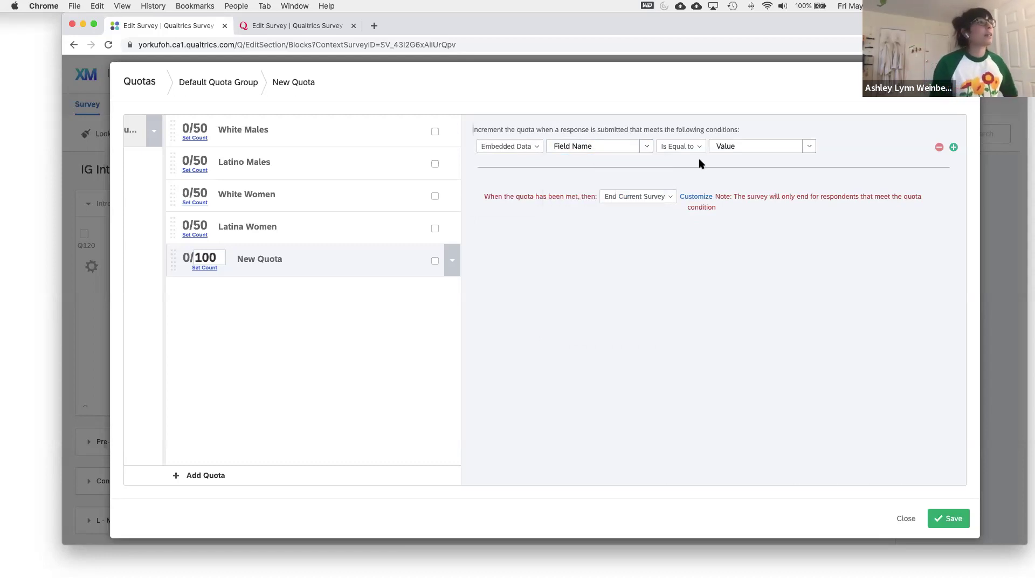
{"action": "double_click", "coordinate": [734, 146]}
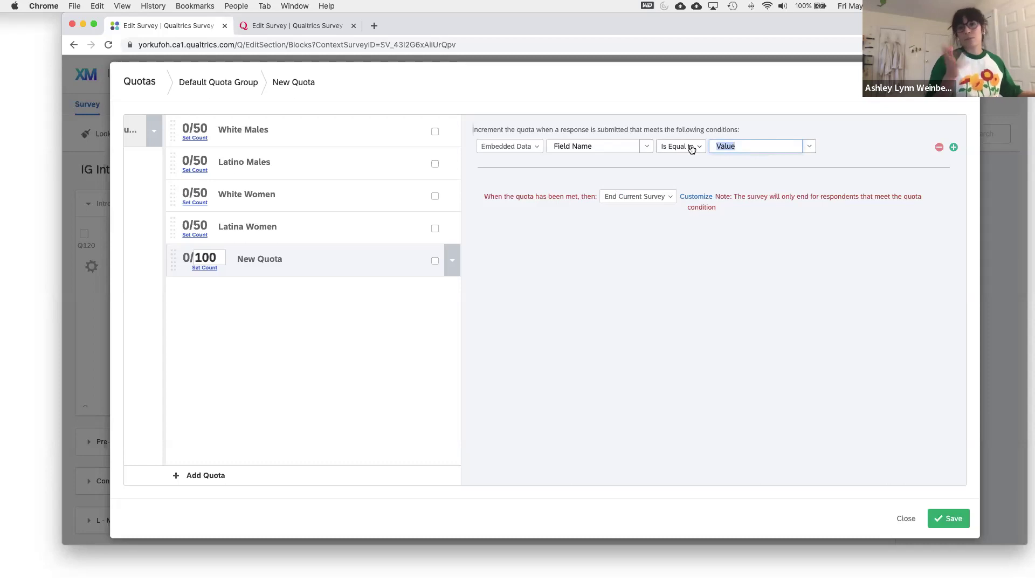
{"action": "type", "text": "1"}
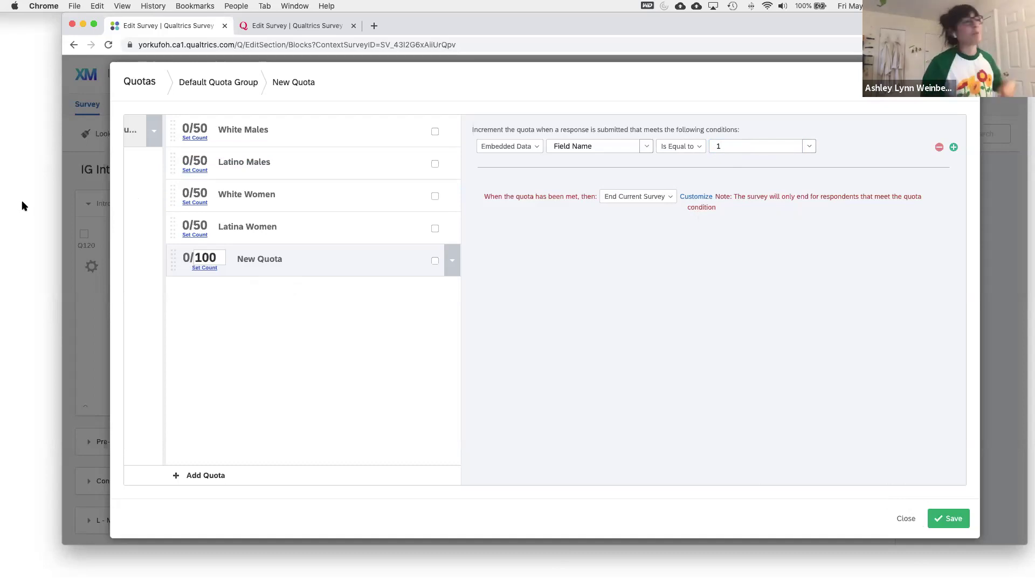
Close the quotas editor without saving the new quota
{"action": "left_click", "coordinate": [911, 518]}
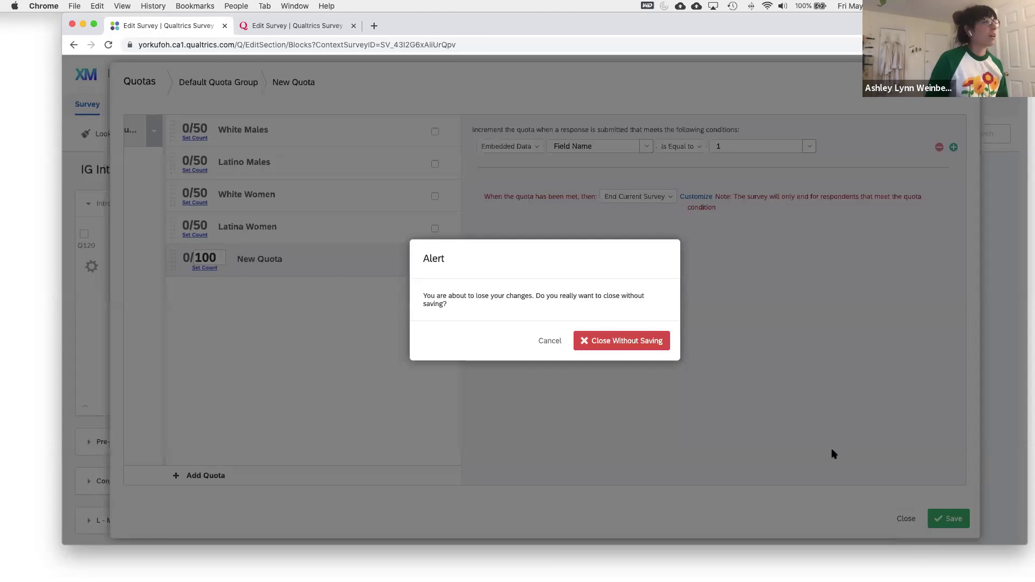
{"action": "left_click", "coordinate": [620, 341]}
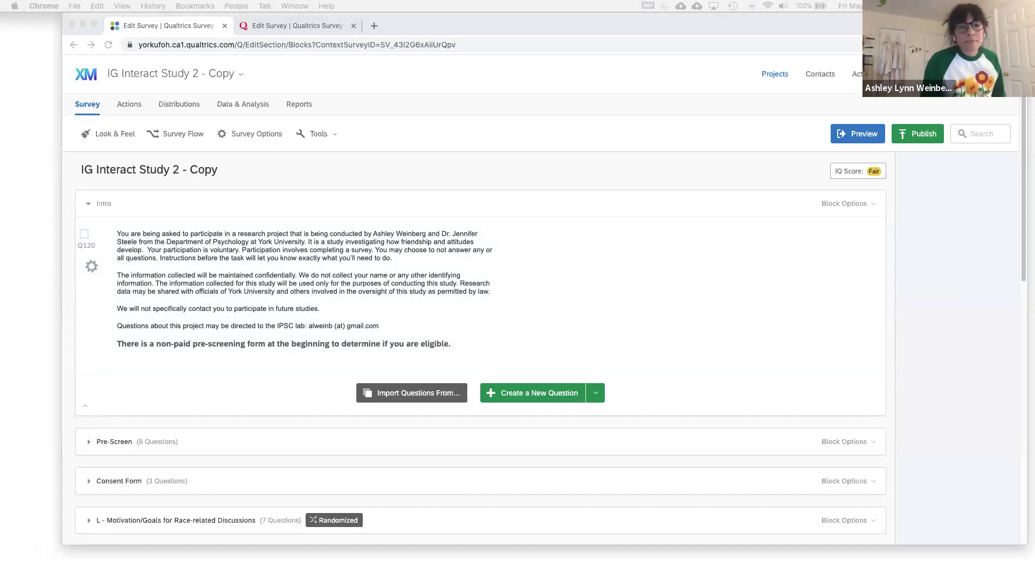
Expand the Colorblindness/Multiculturalism Version B block and review the Q177 chart comparing Approach #1 with Approach #2
{"action": "scroll", "coordinate": [694, 360], "scroll_direction": "down", "scroll_amount": 5}
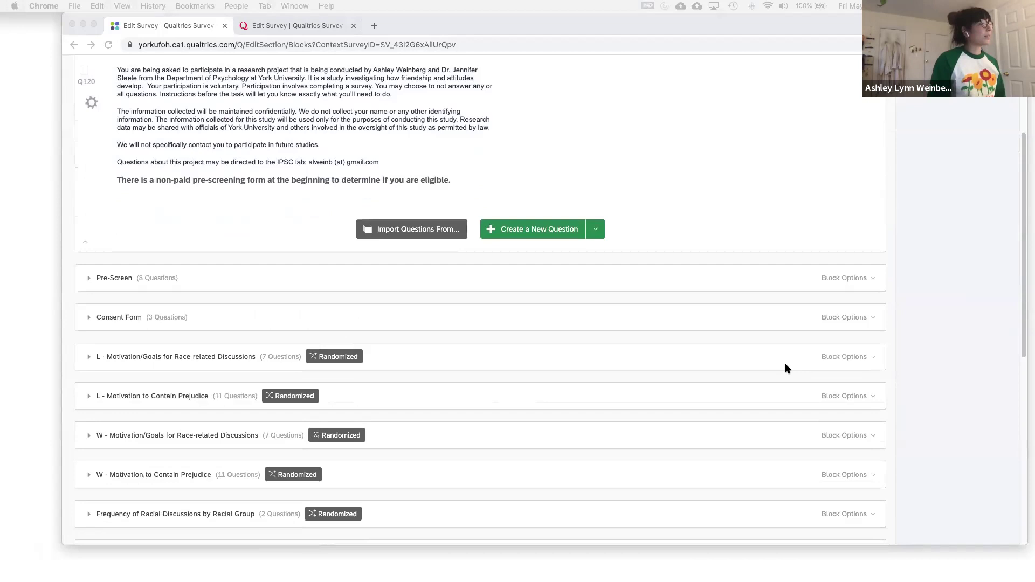
{"action": "scroll", "coordinate": [787, 368], "scroll_direction": "down", "scroll_amount": 10}
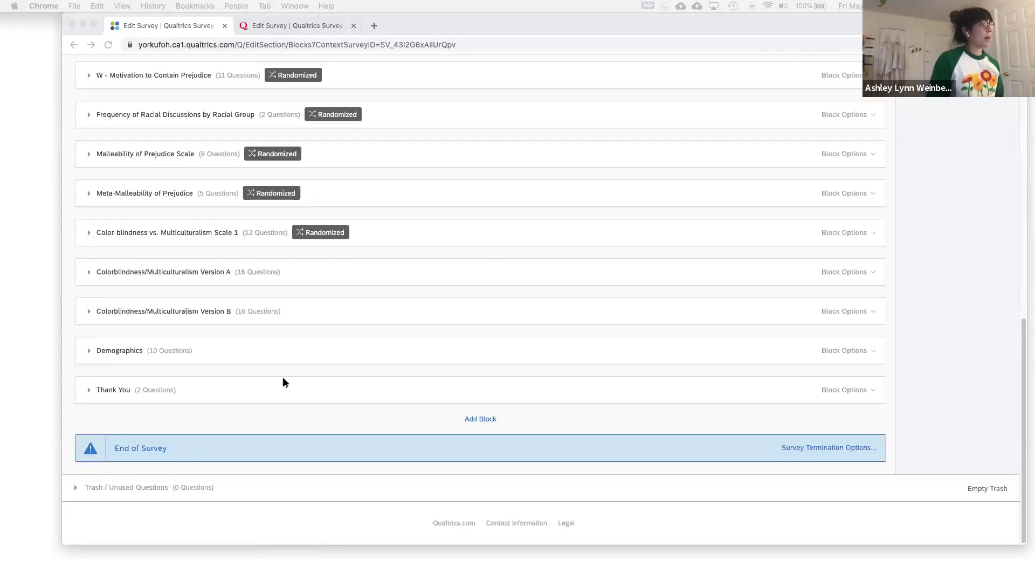
{"action": "left_click", "coordinate": [88, 311]}
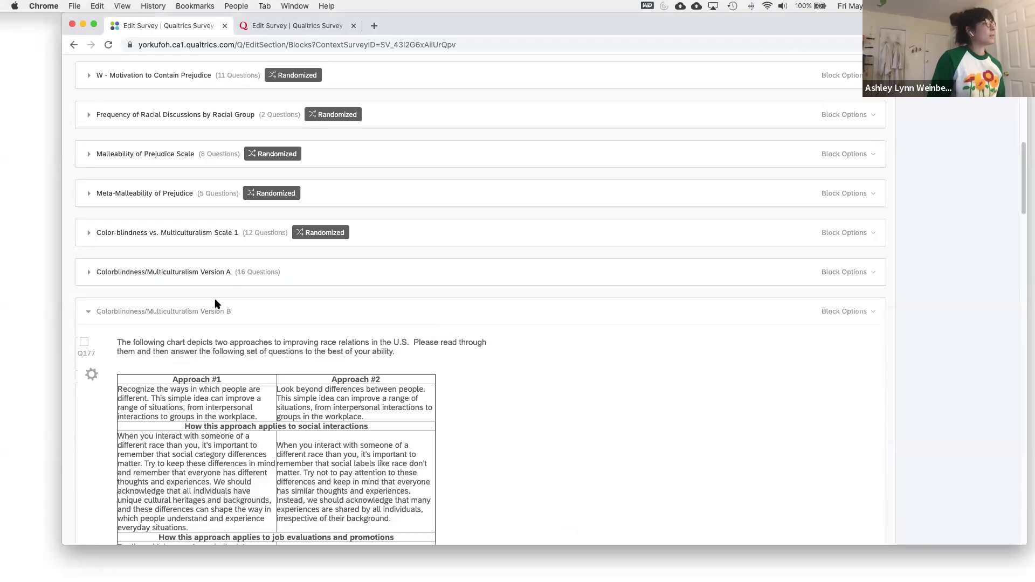
{"action": "scroll", "coordinate": [601, 326], "scroll_direction": "down", "scroll_amount": 5}
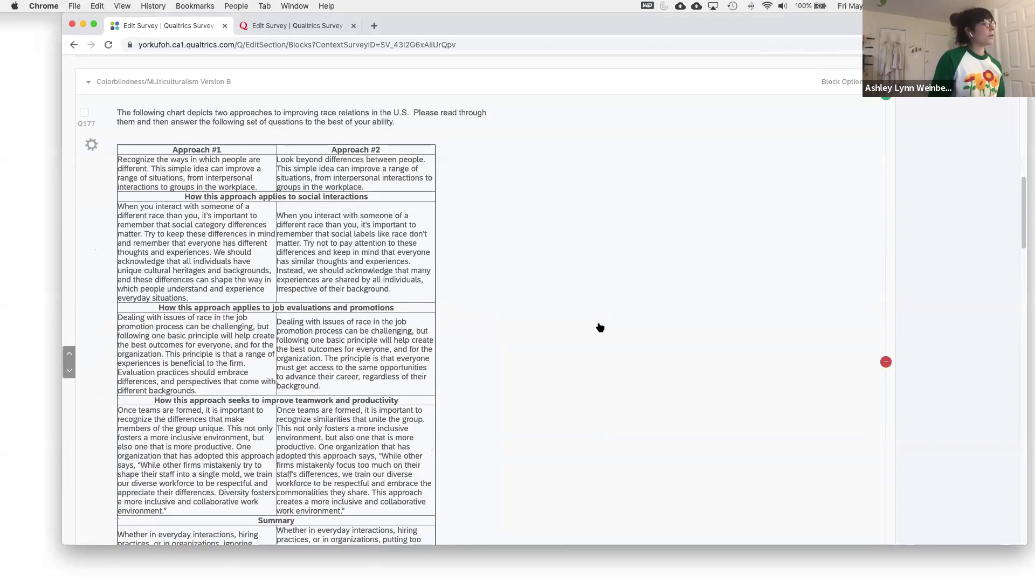
{"action": "scroll", "coordinate": [600, 328], "scroll_direction": "down", "scroll_amount": 5}
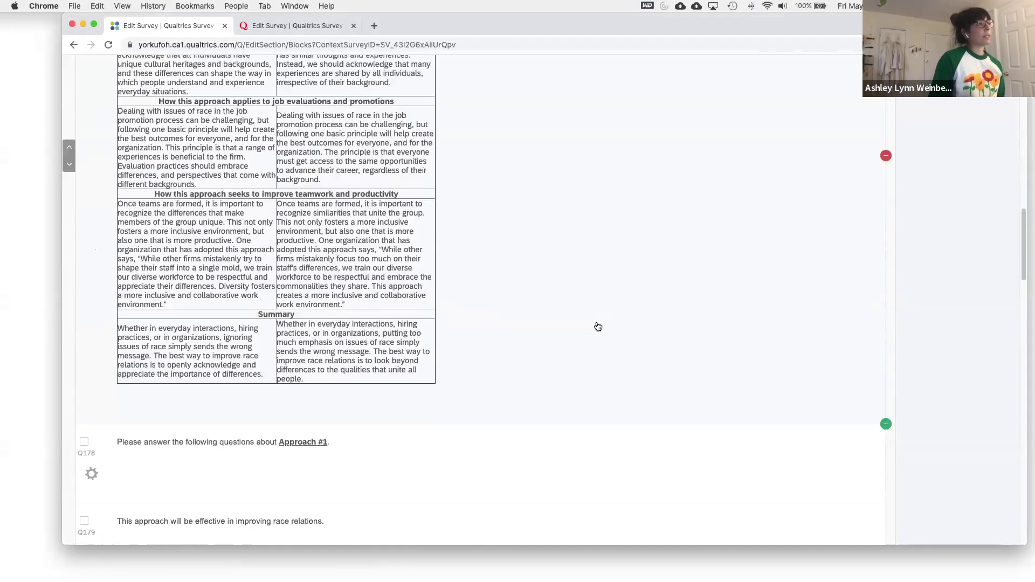
{"action": "scroll", "coordinate": [596, 332], "scroll_direction": "up", "scroll_amount": 5}
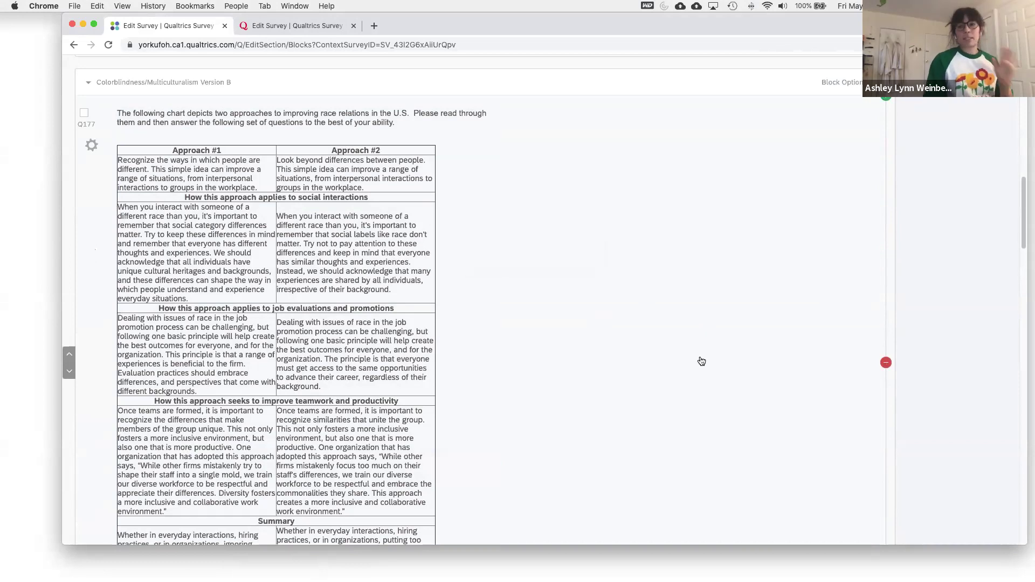
{"action": "scroll", "coordinate": [701, 361], "scroll_direction": "down", "scroll_amount": 5}
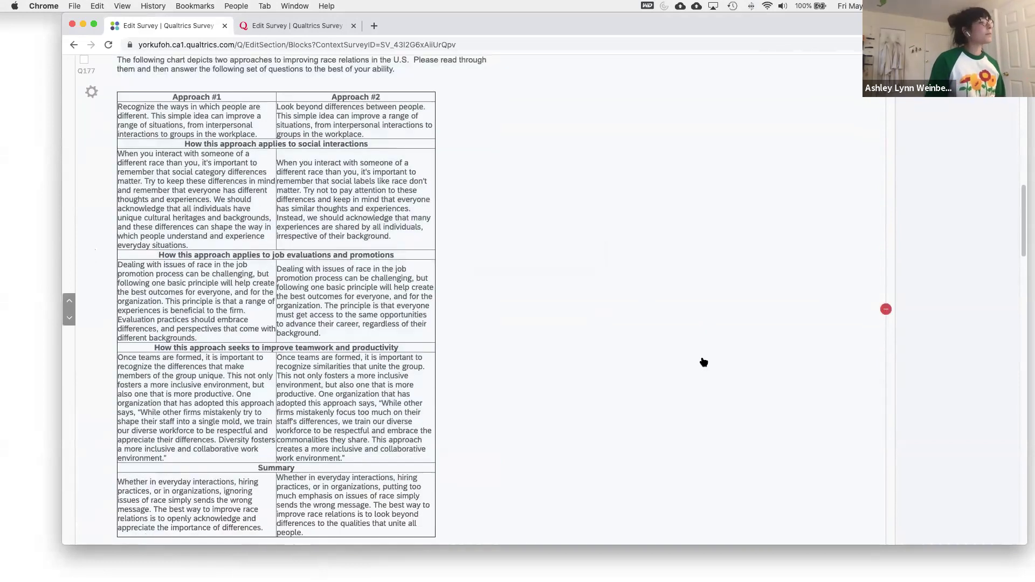
{"action": "scroll", "coordinate": [701, 361], "scroll_direction": "down", "scroll_amount": 2}
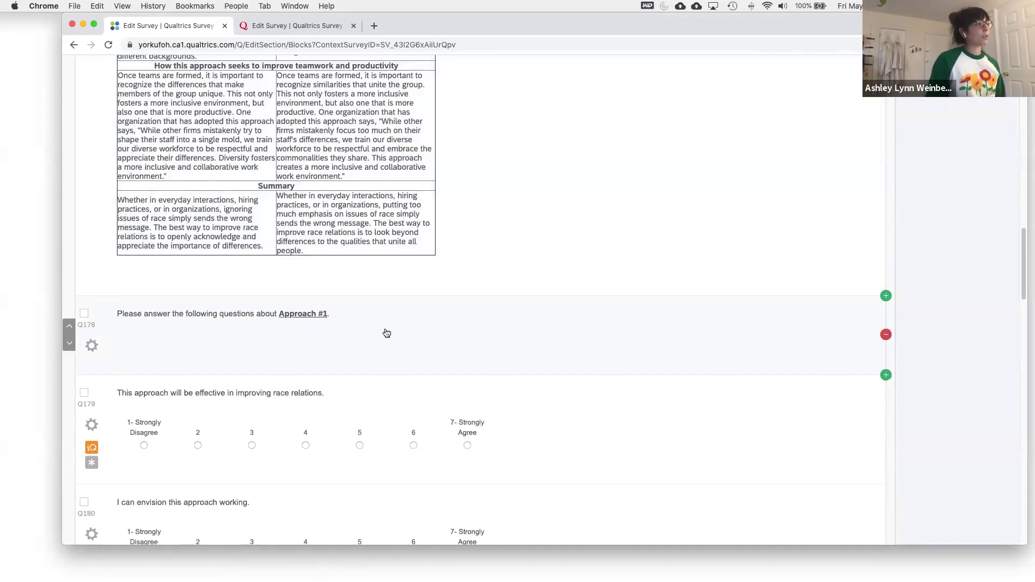
Select the Q178 Approach #1 introduction and skim the rating questions that follow for both approaches
{"action": "left_click", "coordinate": [448, 330]}
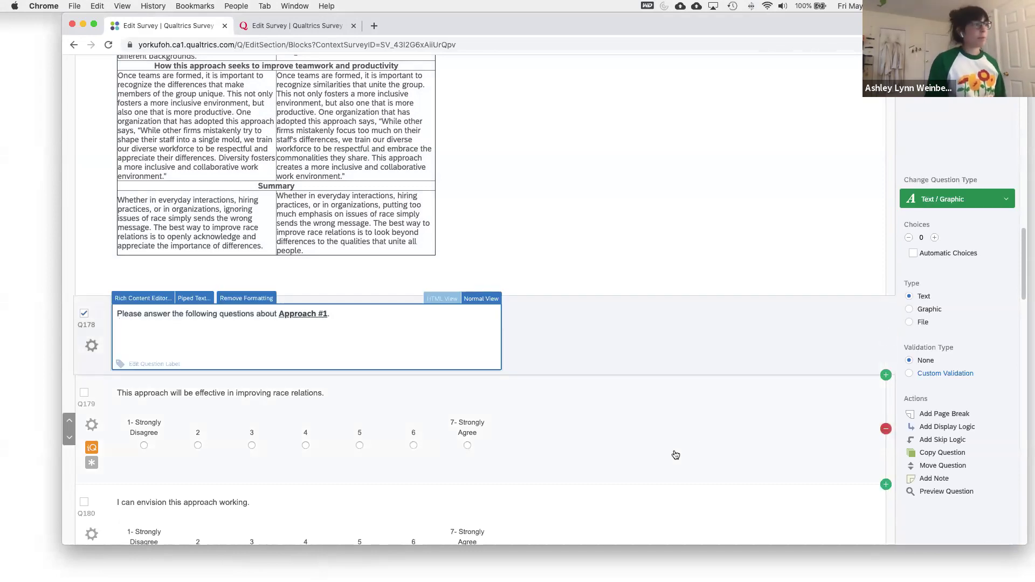
{"action": "scroll", "coordinate": [676, 455], "scroll_direction": "down", "scroll_amount": 2}
{"action": "scroll", "coordinate": [632, 460], "scroll_direction": "down", "scroll_amount": 10}
{"action": "scroll", "coordinate": [633, 459], "scroll_direction": "down", "scroll_amount": 6}
{"action": "scroll", "coordinate": [633, 457], "scroll_direction": "up", "scroll_amount": 3}
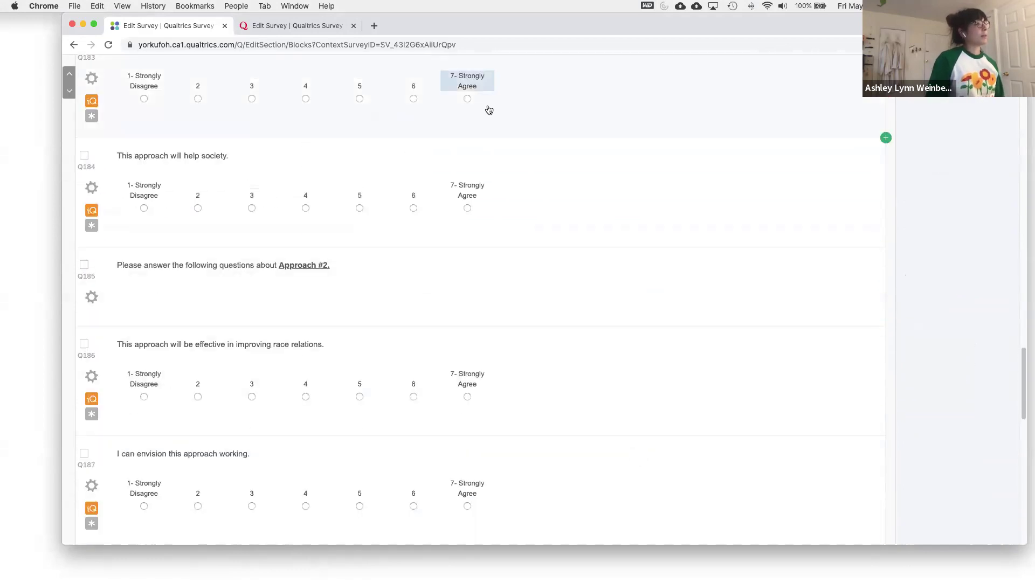
{"action": "scroll", "coordinate": [683, 264], "scroll_direction": "up", "scroll_amount": 11}
{"action": "scroll", "coordinate": [767, 243], "scroll_direction": "up", "scroll_amount": 2}
{"action": "left_click", "coordinate": [779, 289]}
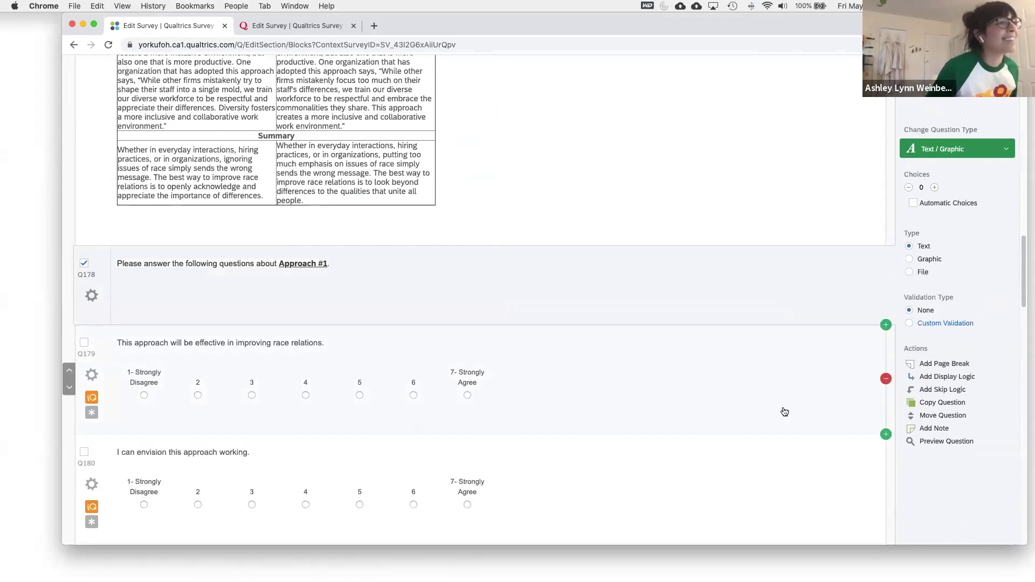
View the Question Randomization options of the Colorblindness/Multiculturalism Version B block and close them without changes
{"action": "scroll", "coordinate": [784, 412], "scroll_direction": "up", "scroll_amount": 2}
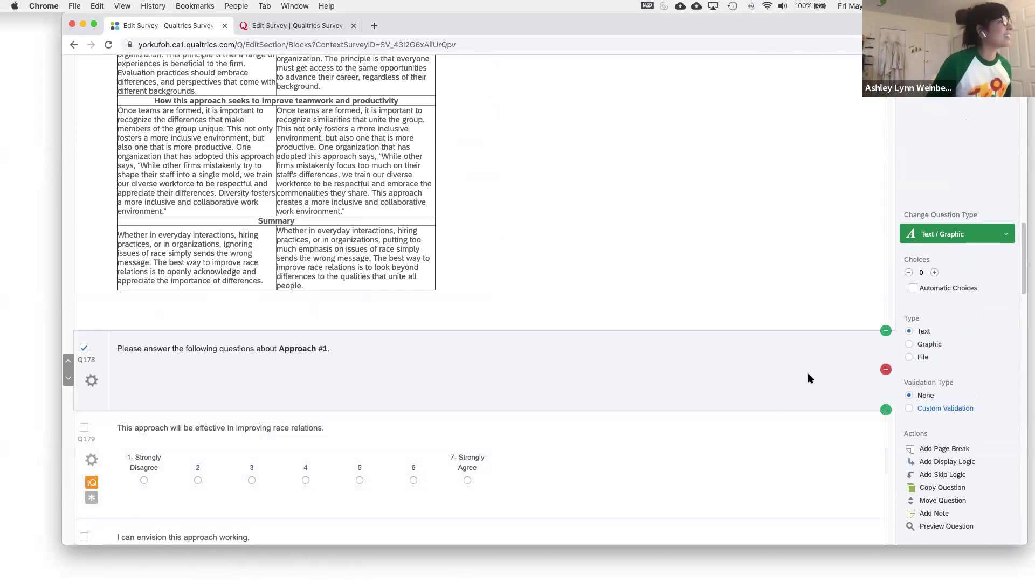
{"action": "scroll", "coordinate": [740, 169], "scroll_direction": "up", "scroll_amount": 20}
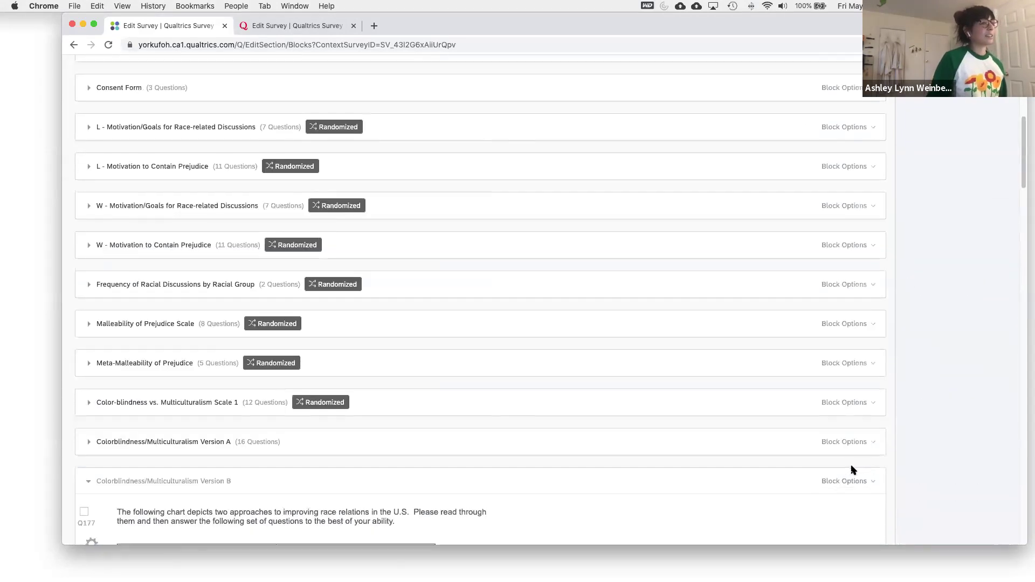
{"action": "left_click", "coordinate": [862, 481]}
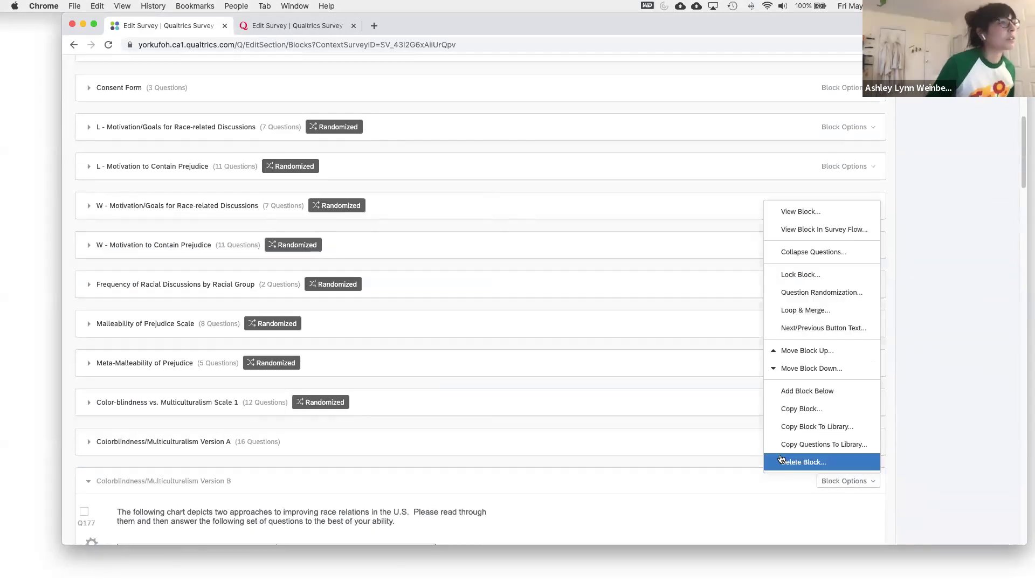
{"action": "left_click", "coordinate": [820, 296]}
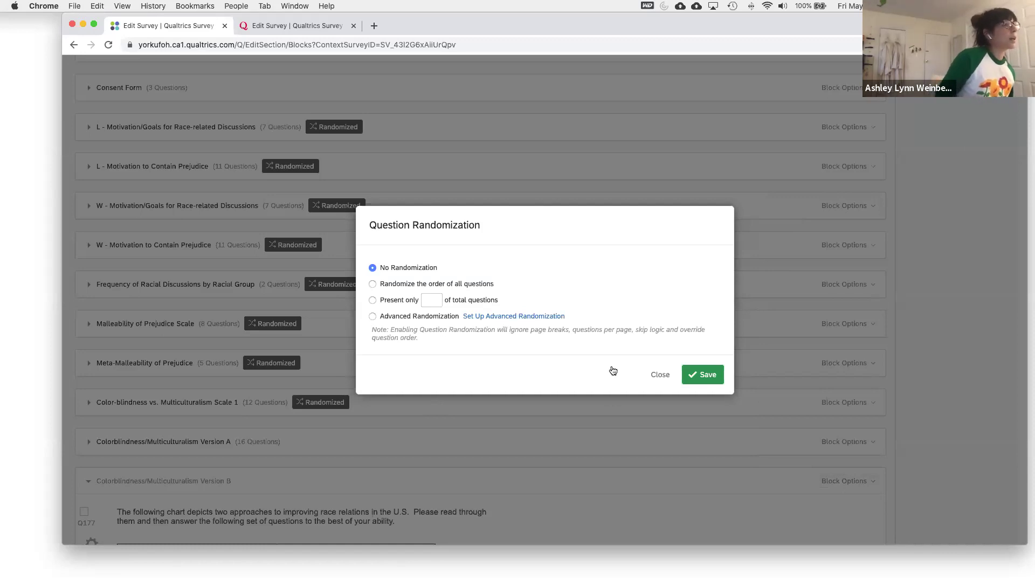
{"action": "left_click", "coordinate": [660, 375]}
Review the Approach #1 introduction and its rating questions Q179 to Q184, ending with the Q185 Approach #2 introduction selected
{"action": "scroll", "coordinate": [719, 419], "scroll_direction": "down", "scroll_amount": 4}
{"action": "scroll", "coordinate": [719, 420], "scroll_direction": "down", "scroll_amount": 6}
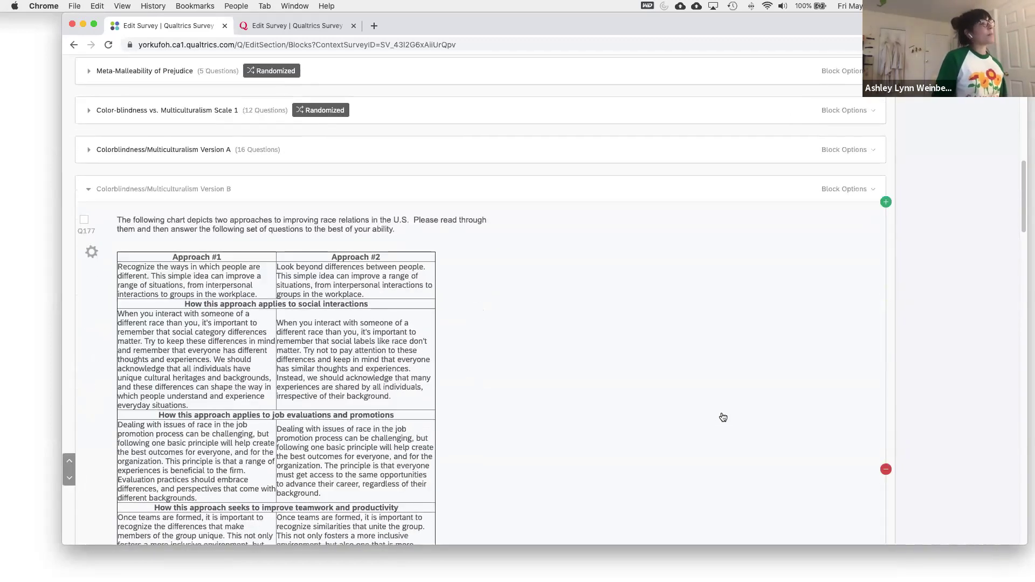
{"action": "left_click", "coordinate": [723, 419]}
{"action": "scroll", "coordinate": [598, 370], "scroll_direction": "down", "scroll_amount": 5}
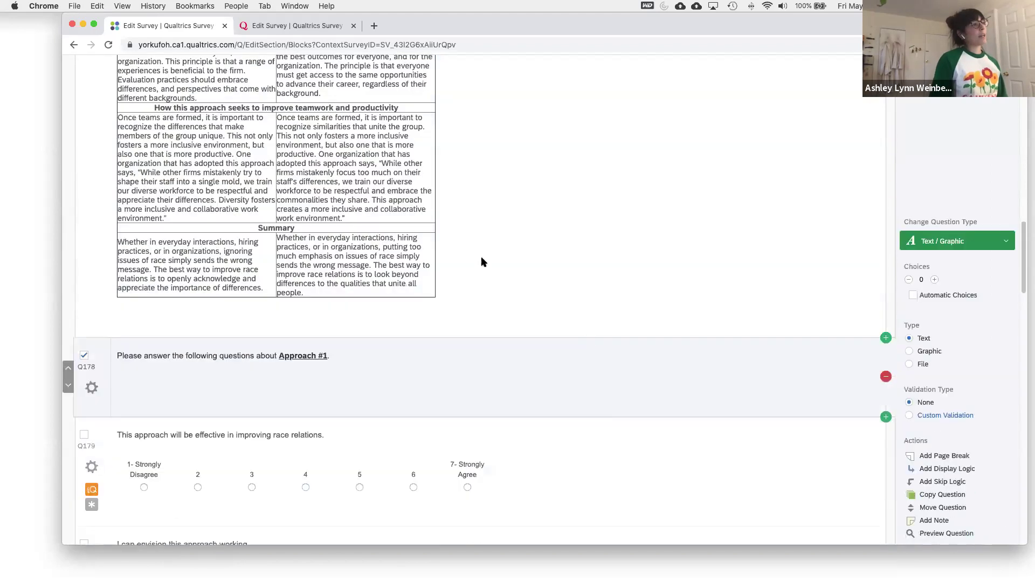
{"action": "left_click", "coordinate": [345, 294]}
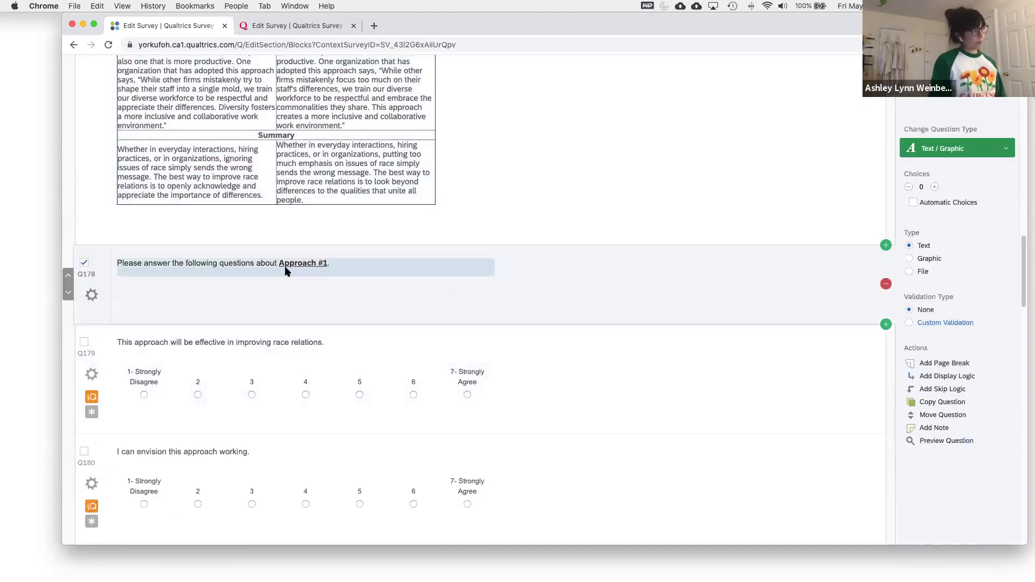
{"action": "scroll", "coordinate": [658, 377], "scroll_direction": "down", "scroll_amount": 3}
{"action": "scroll", "coordinate": [647, 432], "scroll_direction": "down", "scroll_amount": 5}
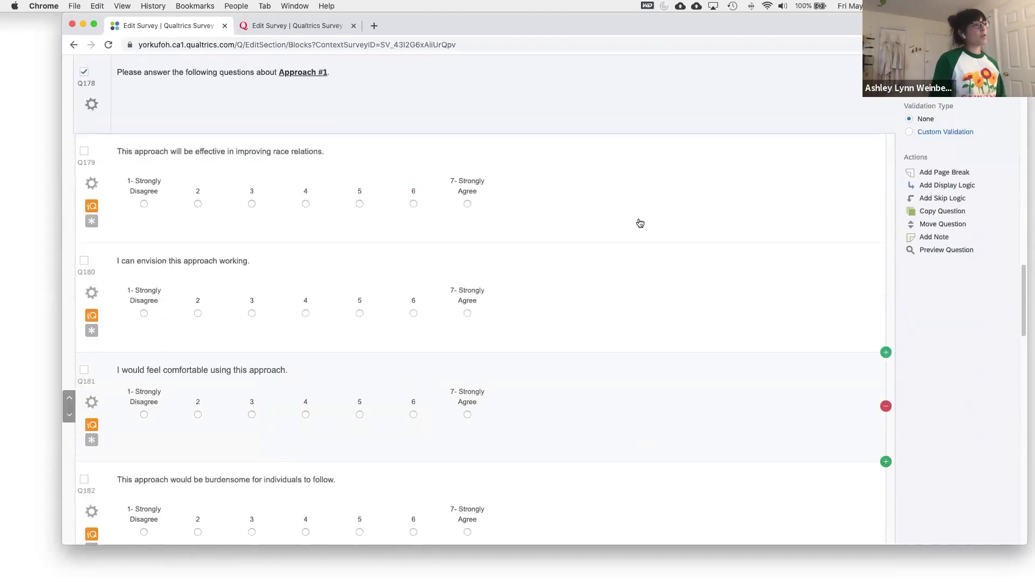
{"action": "scroll", "coordinate": [660, 407], "scroll_direction": "down", "scroll_amount": 5}
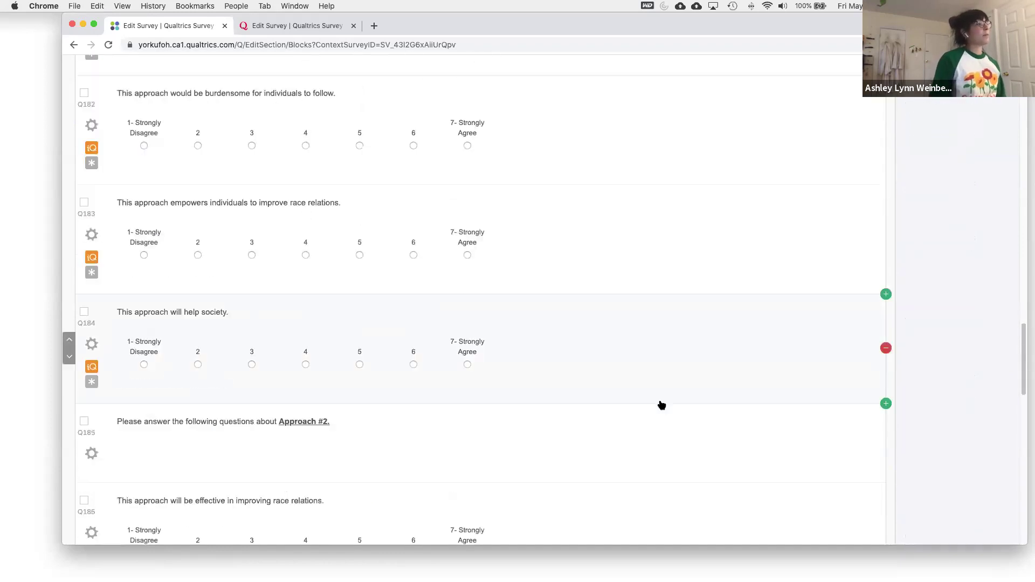
{"action": "left_click", "coordinate": [218, 398]}
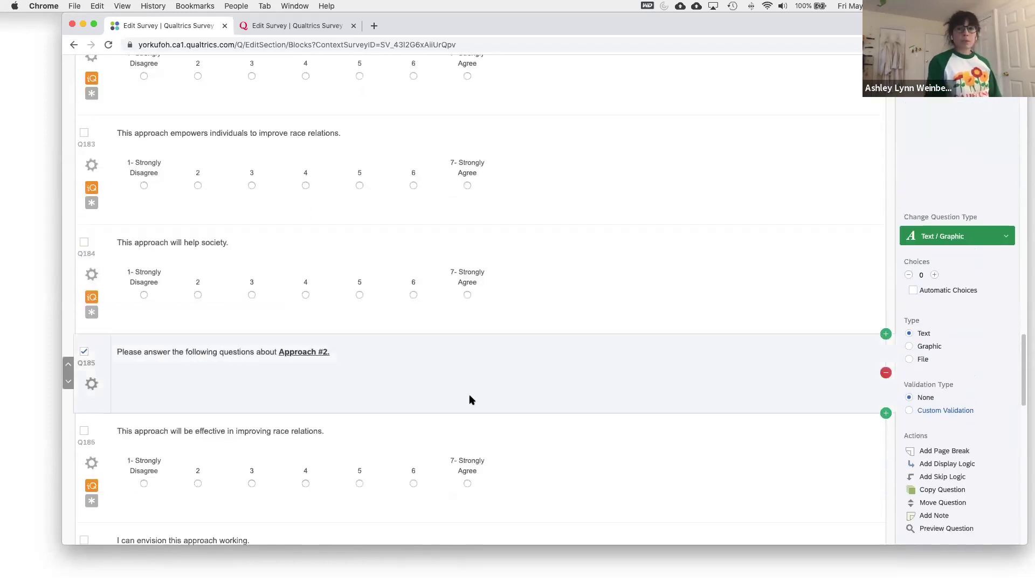
Review the Approach #2 rating questions Q186 to Q191 in the Version B block
{"action": "scroll", "coordinate": [469, 399], "scroll_direction": "up", "scroll_amount": 2}
{"action": "scroll", "coordinate": [593, 348], "scroll_direction": "down", "scroll_amount": 3}
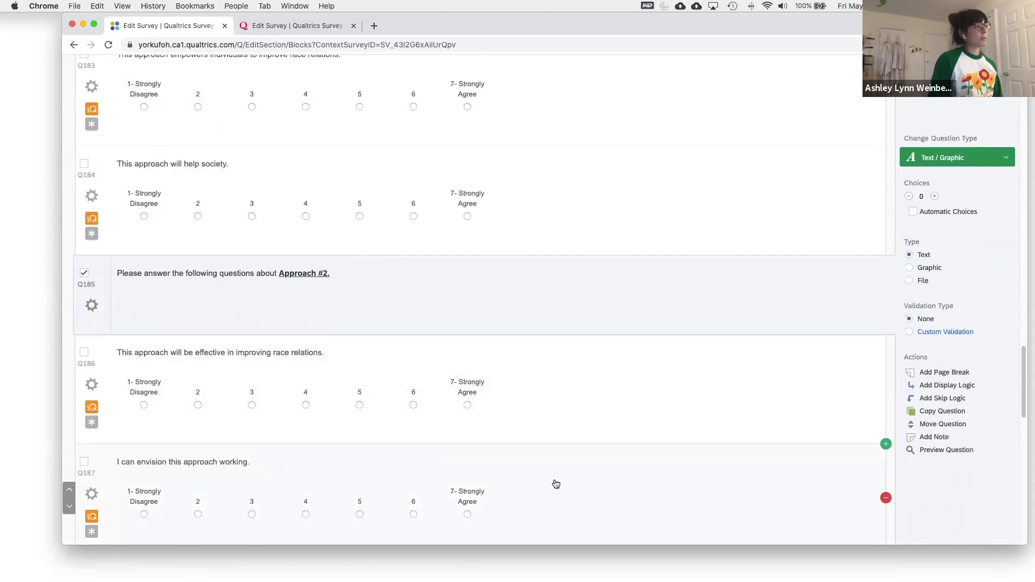
{"action": "scroll", "coordinate": [598, 453], "scroll_direction": "down", "scroll_amount": 4}
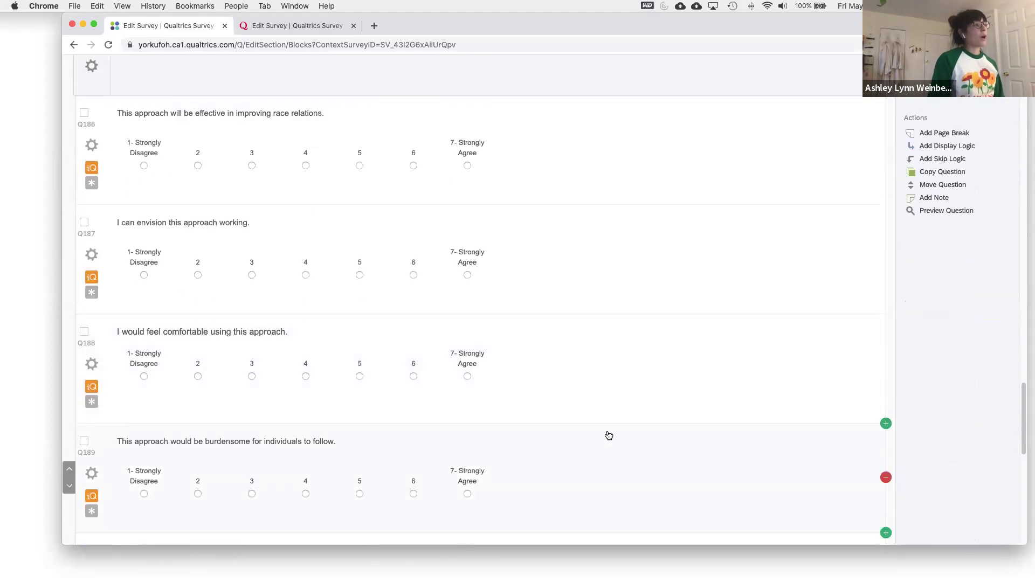
{"action": "scroll", "coordinate": [607, 437], "scroll_direction": "down", "scroll_amount": 3}
{"action": "scroll", "coordinate": [605, 435], "scroll_direction": "down", "scroll_amount": 6}
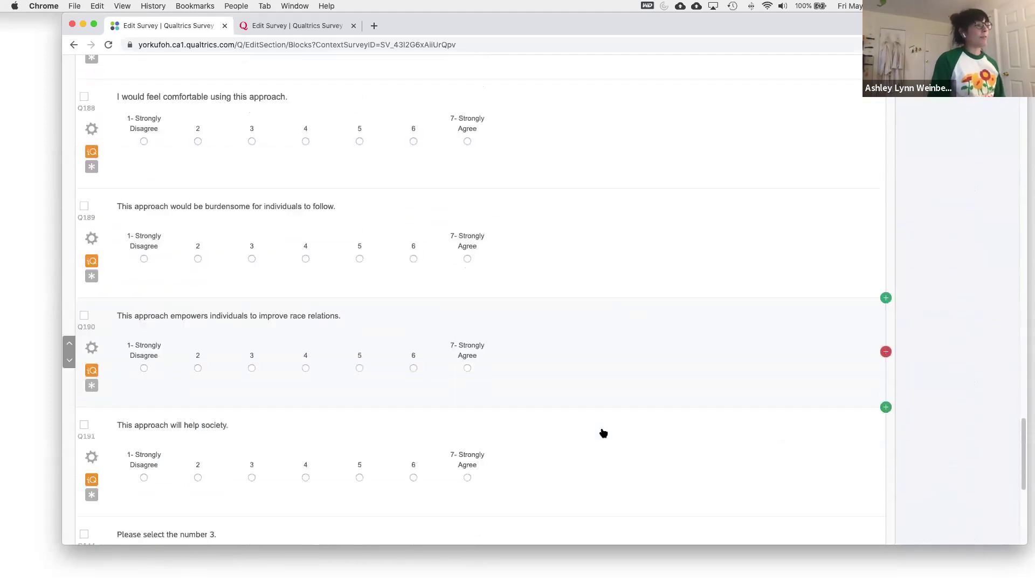
Choose Advanced Randomization for the questions of the Colorblindness/Multiculturalism Version B block and open its setup
{"action": "scroll", "coordinate": [605, 431], "scroll_direction": "up", "scroll_amount": 5}
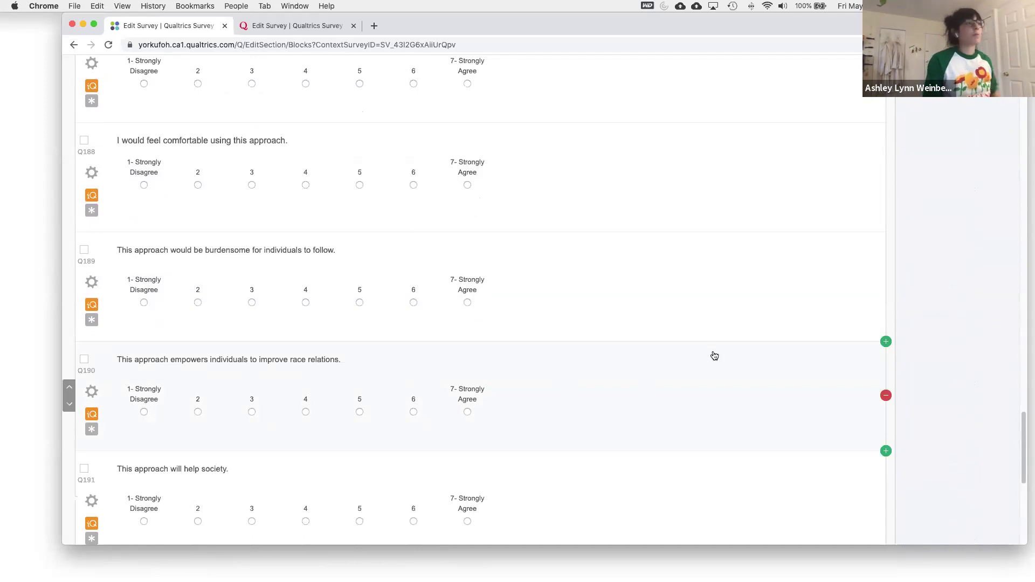
{"action": "scroll", "coordinate": [714, 356], "scroll_direction": "up", "scroll_amount": 10}
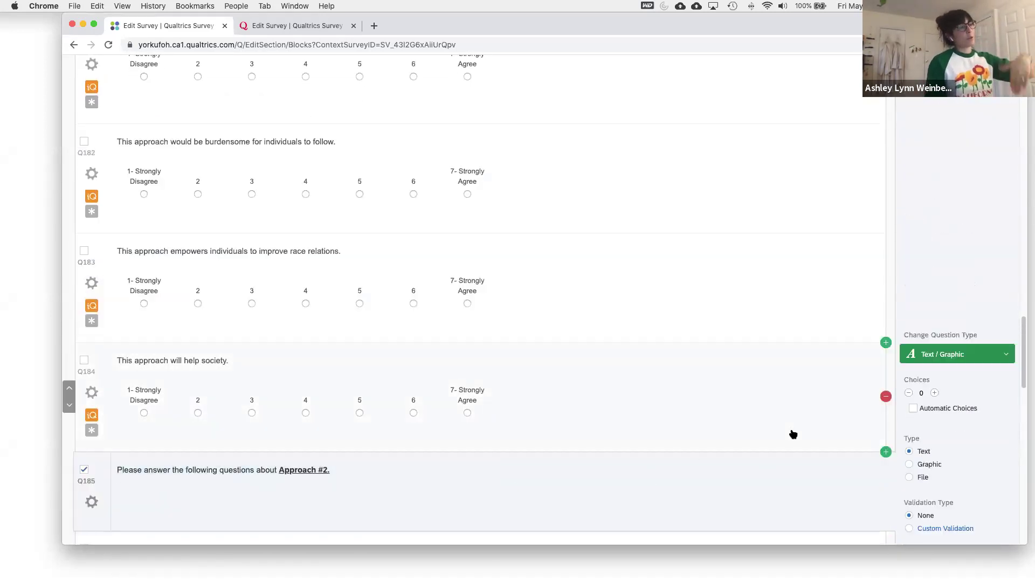
{"action": "scroll", "coordinate": [790, 432], "scroll_direction": "up", "scroll_amount": 10}
{"action": "scroll", "coordinate": [791, 395], "scroll_direction": "up", "scroll_amount": 6}
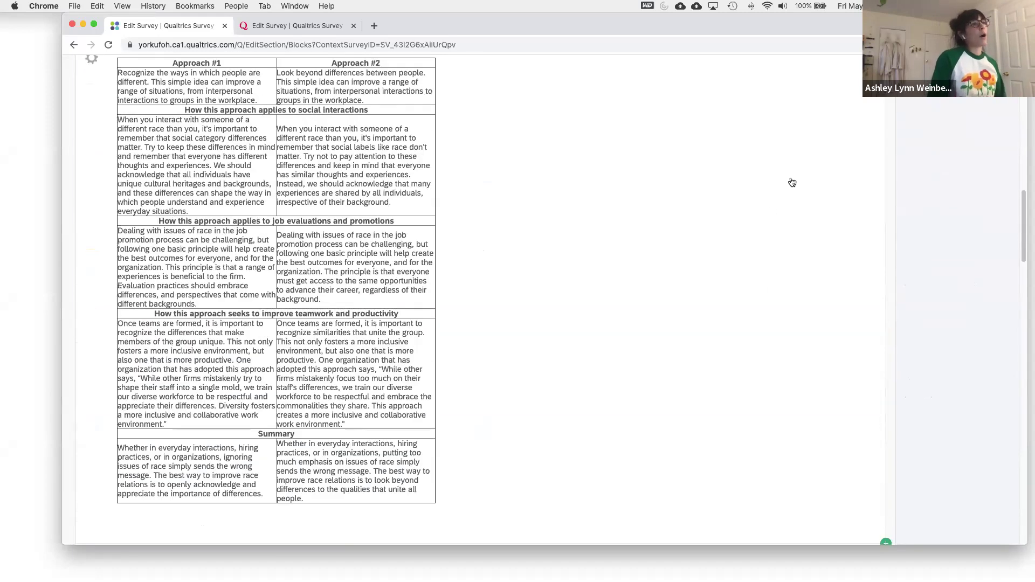
{"action": "left_click", "coordinate": [833, 118]}
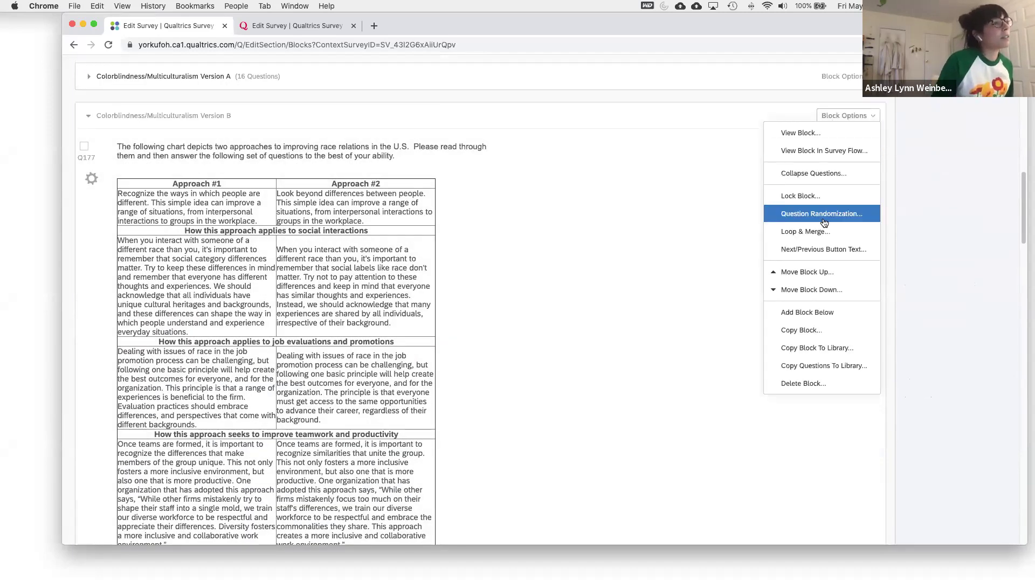
{"action": "left_click", "coordinate": [820, 214]}
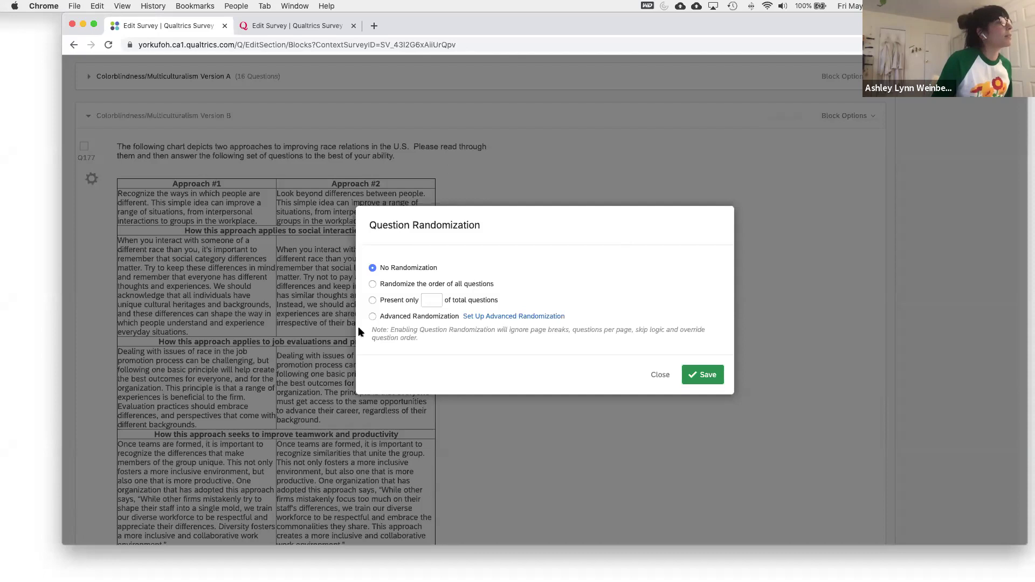
{"action": "left_click", "coordinate": [372, 317]}
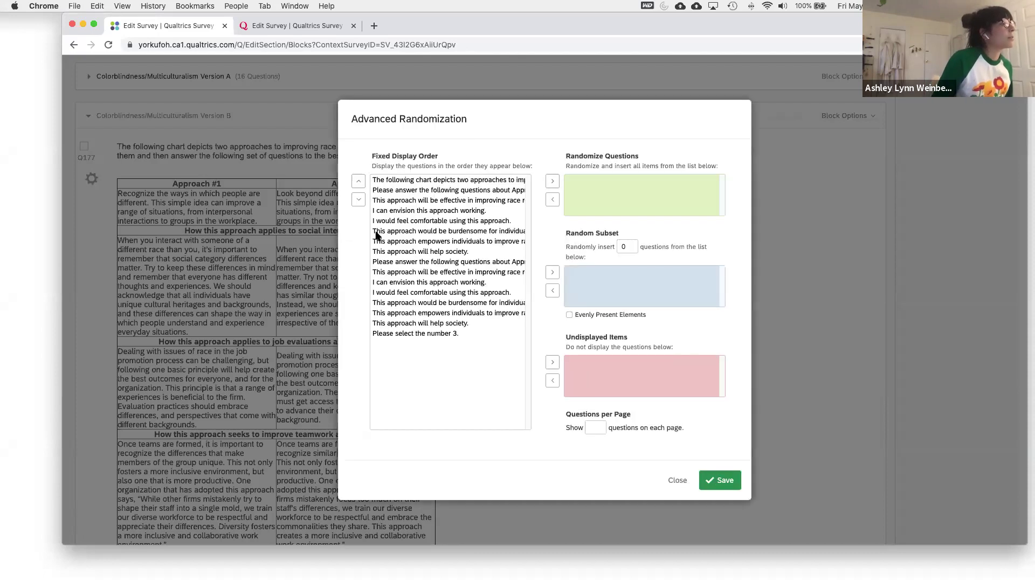
Move the six Approach #1 rating statements, from effectiveness in improving race relations to helping society, into the Randomize Questions list
{"action": "left_click", "coordinate": [456, 181]}
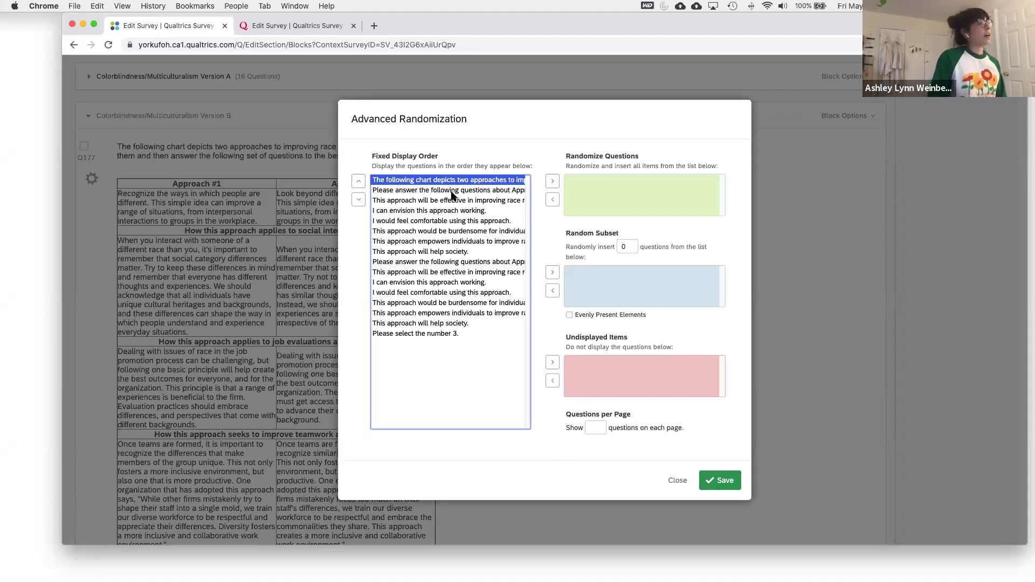
{"action": "left_click", "coordinate": [453, 192]}
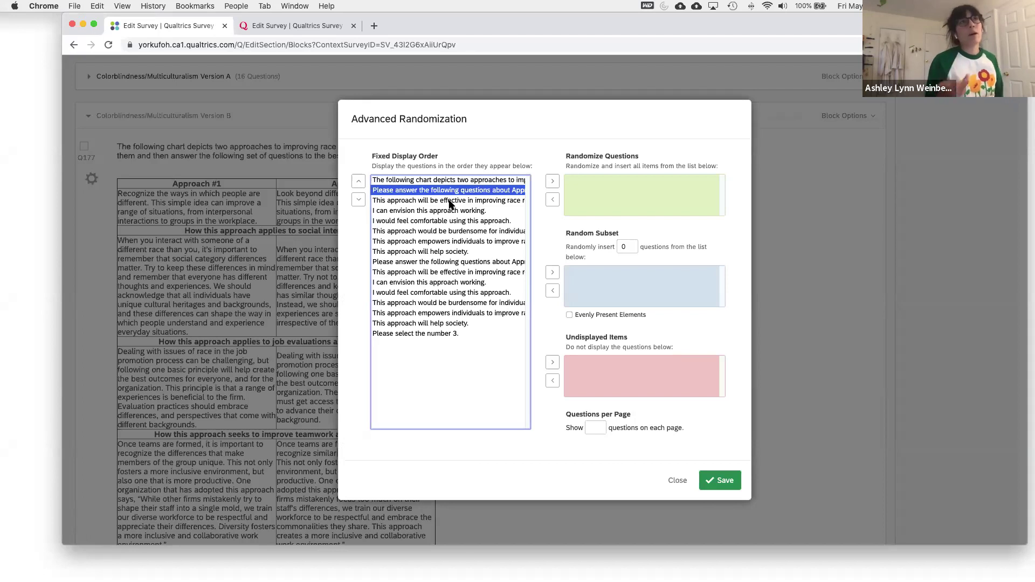
{"action": "left_click", "coordinate": [448, 202]}
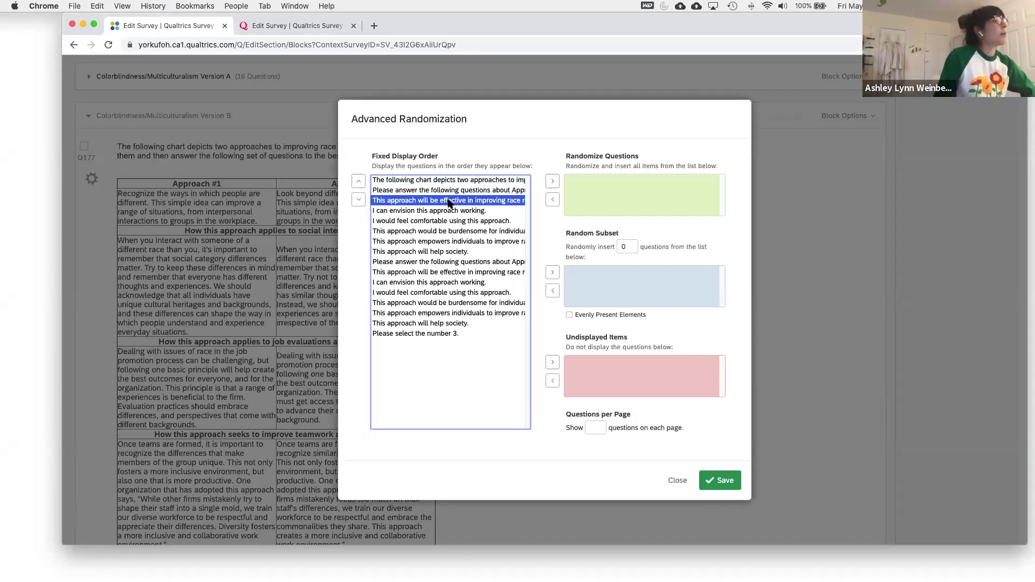
{"action": "left_click", "coordinate": [444, 254], "text": "shift"}
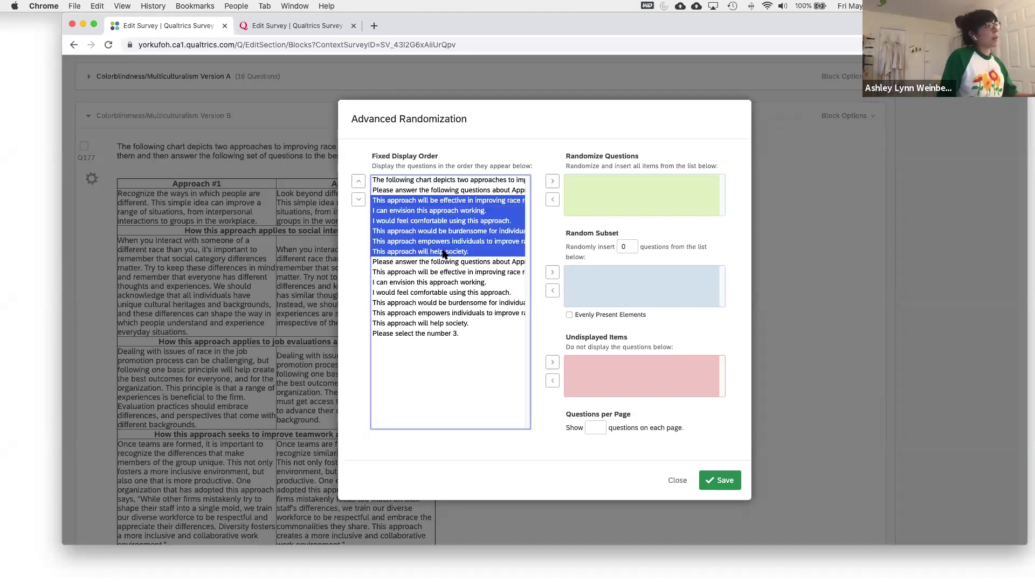
{"action": "left_click", "coordinate": [553, 184]}
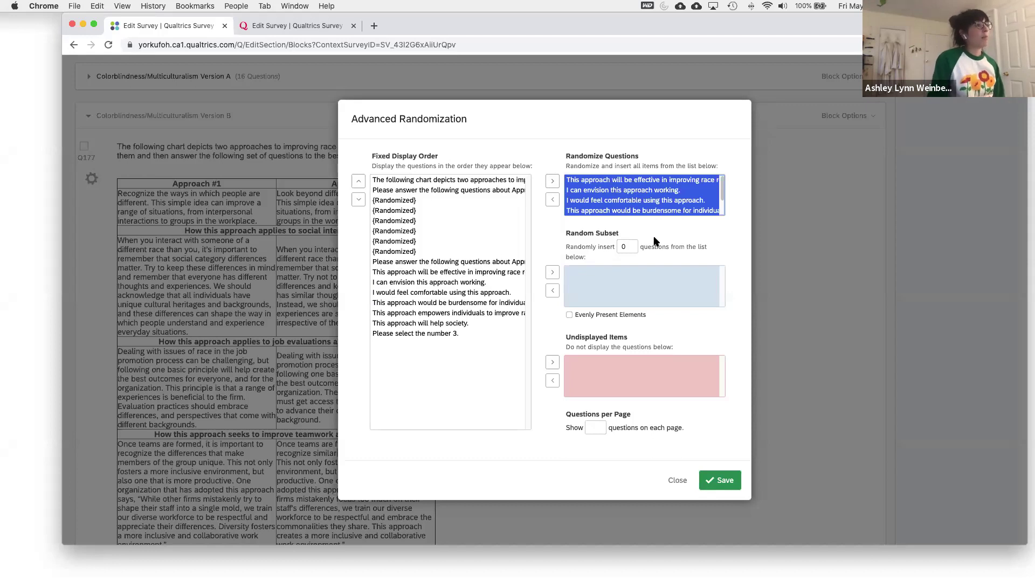
Move the Approach #2 statements about envisioning it working, feeling comfortable and being burdensome into the Random Subset list
{"action": "left_click", "coordinate": [719, 248]}
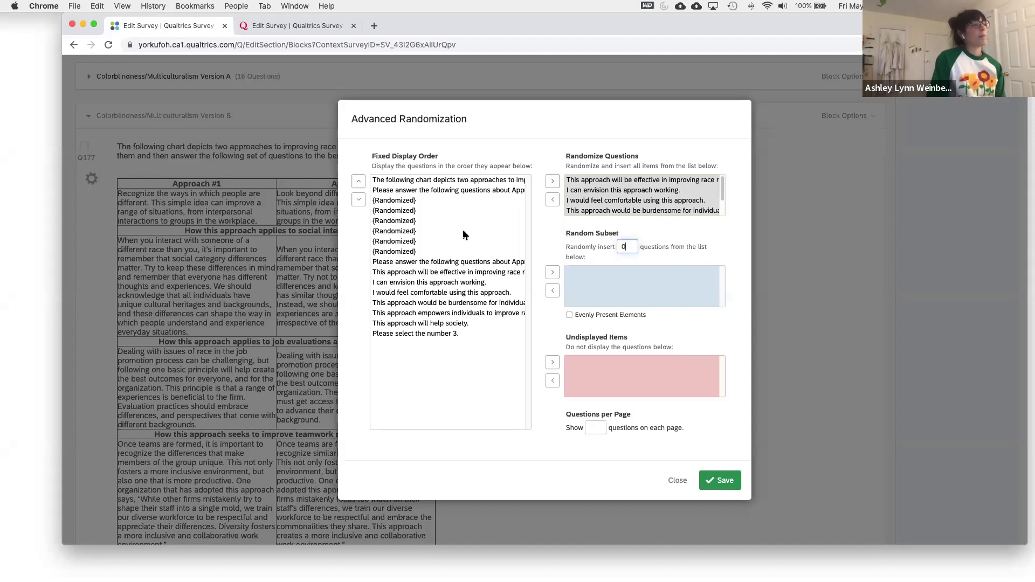
{"action": "left_click", "coordinate": [440, 283]}
{"action": "left_click", "coordinate": [459, 292]}
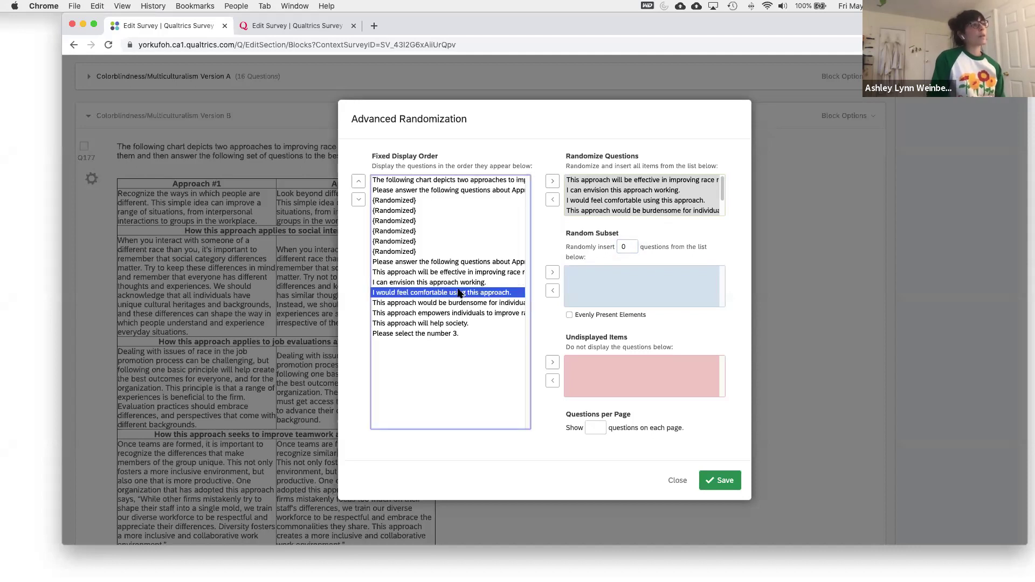
{"action": "left_click", "coordinate": [462, 282]}
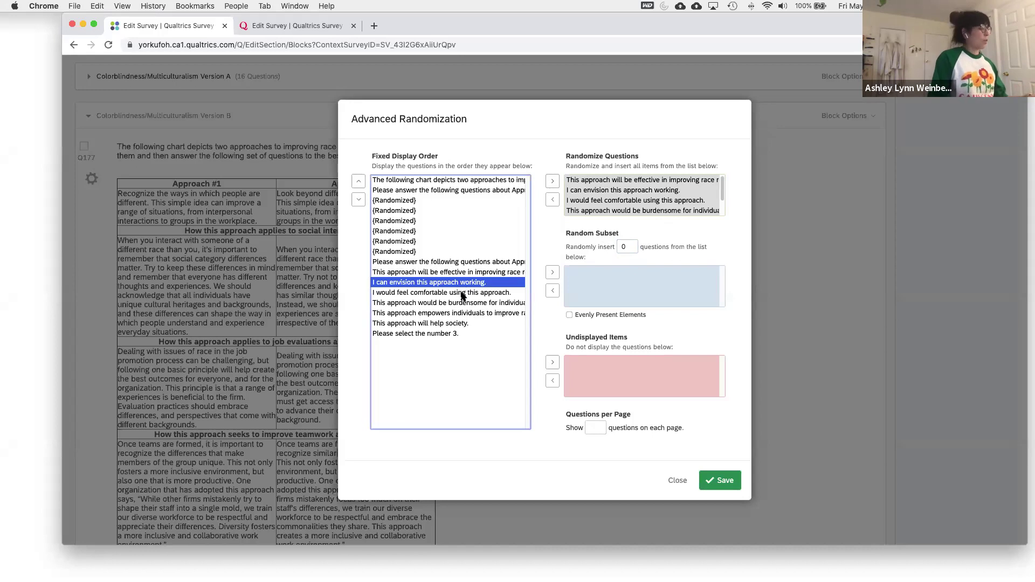
{"action": "left_click", "coordinate": [462, 293], "text": "shift"}
{"action": "left_click", "coordinate": [501, 303], "text": "shift"}
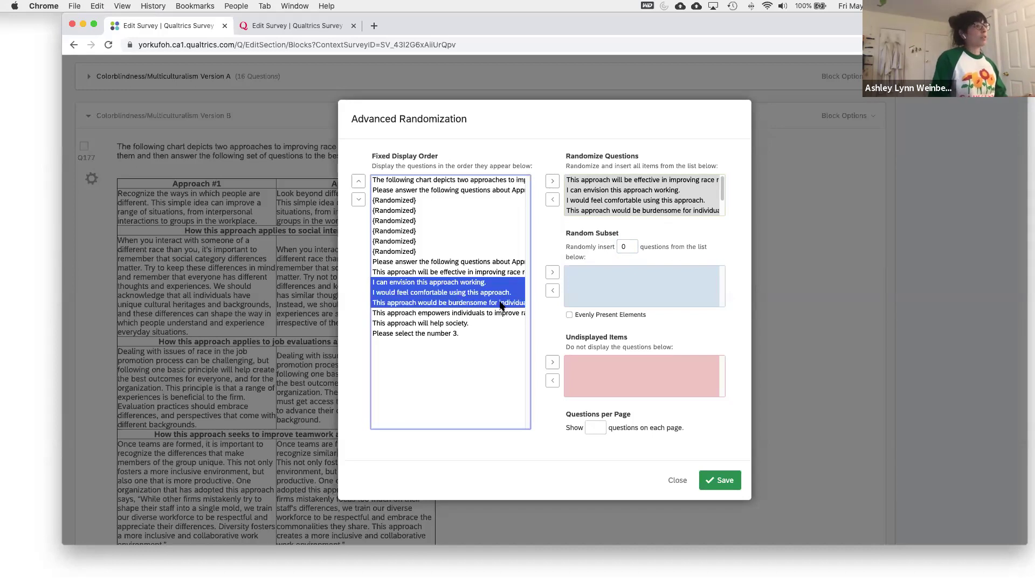
{"action": "left_click", "coordinate": [554, 274]}
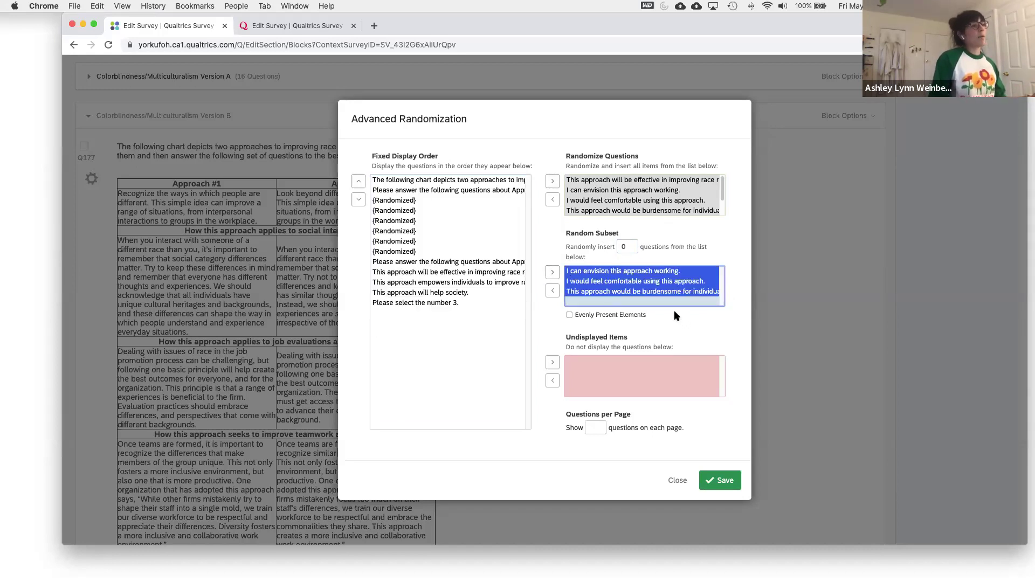
Enable Evenly Present Elements for the random subset, and close Advanced Randomization without saving
{"action": "left_click", "coordinate": [569, 315]}
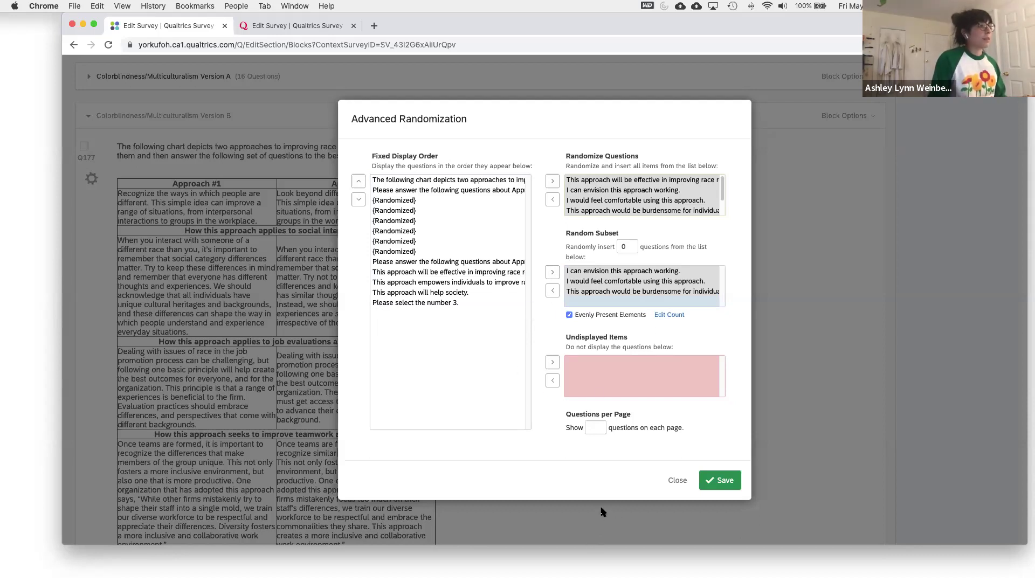
{"action": "left_click", "coordinate": [600, 427]}
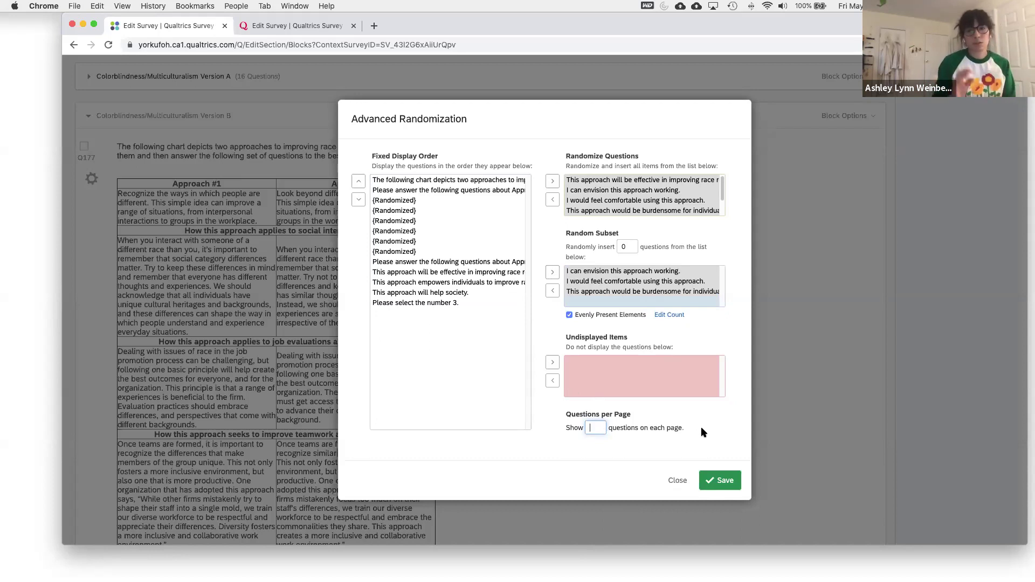
{"action": "left_click", "coordinate": [675, 484]}
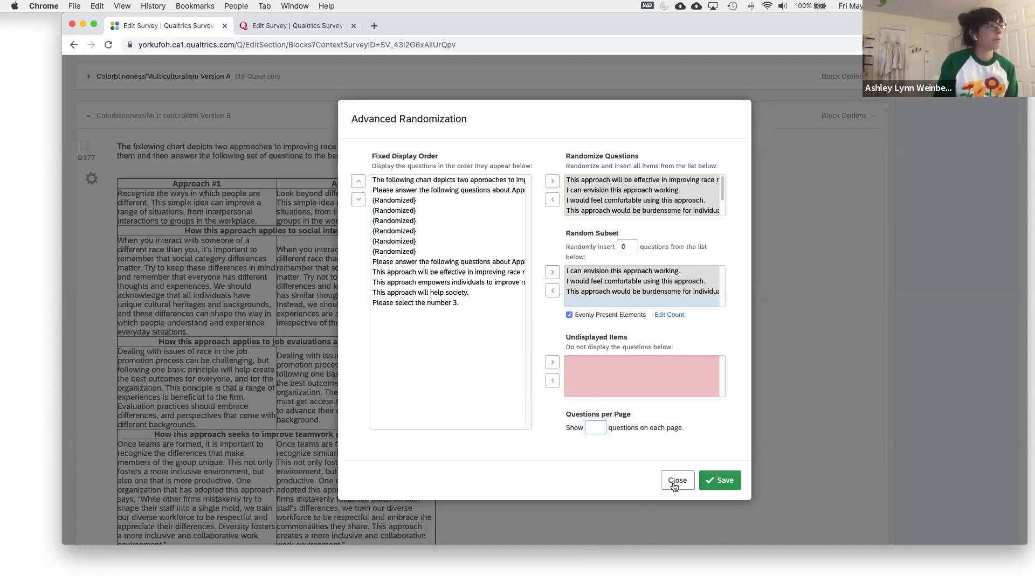
{"action": "left_click", "coordinate": [663, 375]}
Examine the approach comparison chart and the Approach #1 rating questions in the Colorblindness/Multiculturalism Version B block
{"action": "scroll", "coordinate": [691, 460], "scroll_direction": "down", "scroll_amount": 5}
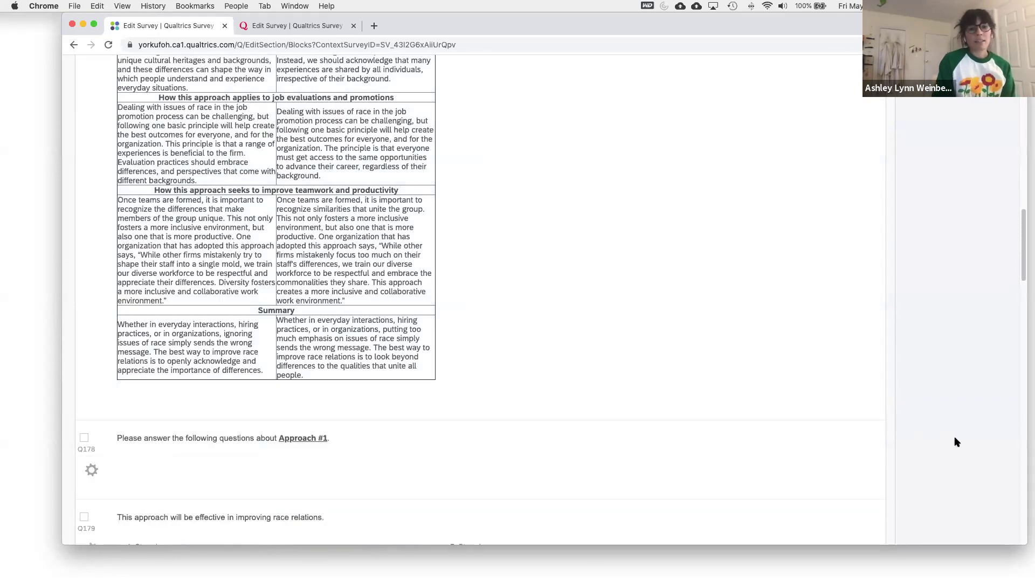
{"action": "scroll", "coordinate": [948, 440], "scroll_direction": "down", "scroll_amount": 1}
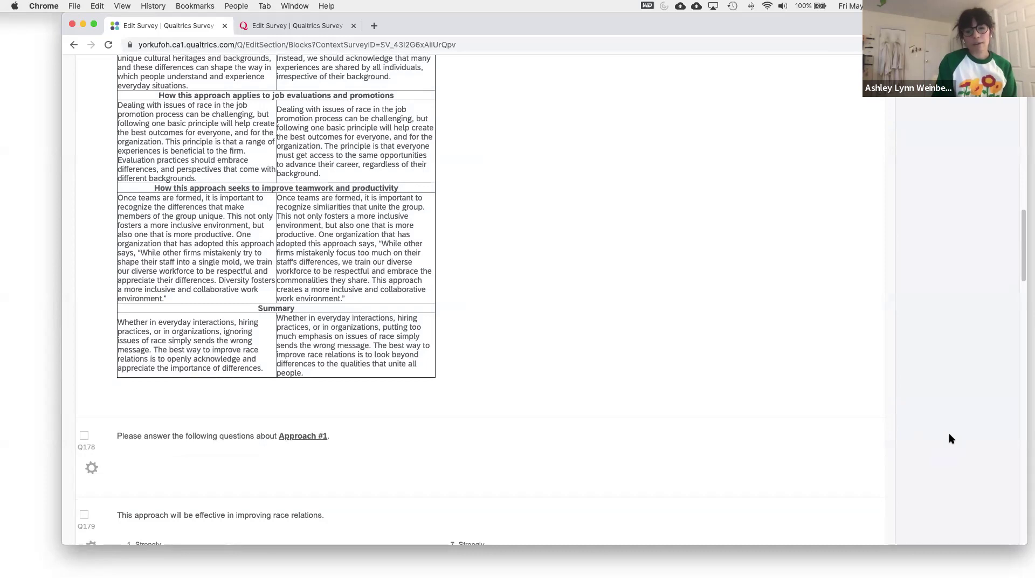
{"action": "scroll", "coordinate": [949, 434], "scroll_direction": "up", "scroll_amount": 1}
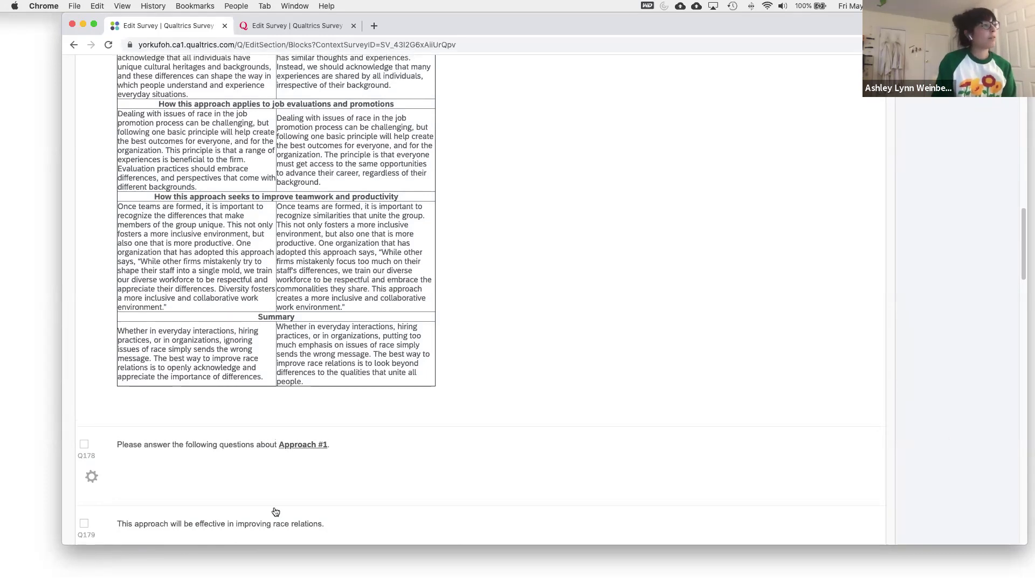
{"action": "scroll", "coordinate": [516, 500], "scroll_direction": "up", "scroll_amount": 1}
{"action": "scroll", "coordinate": [515, 502], "scroll_direction": "down", "scroll_amount": 5}
{"action": "scroll", "coordinate": [527, 502], "scroll_direction": "up", "scroll_amount": 2}
{"action": "scroll", "coordinate": [528, 503], "scroll_direction": "down", "scroll_amount": 2}
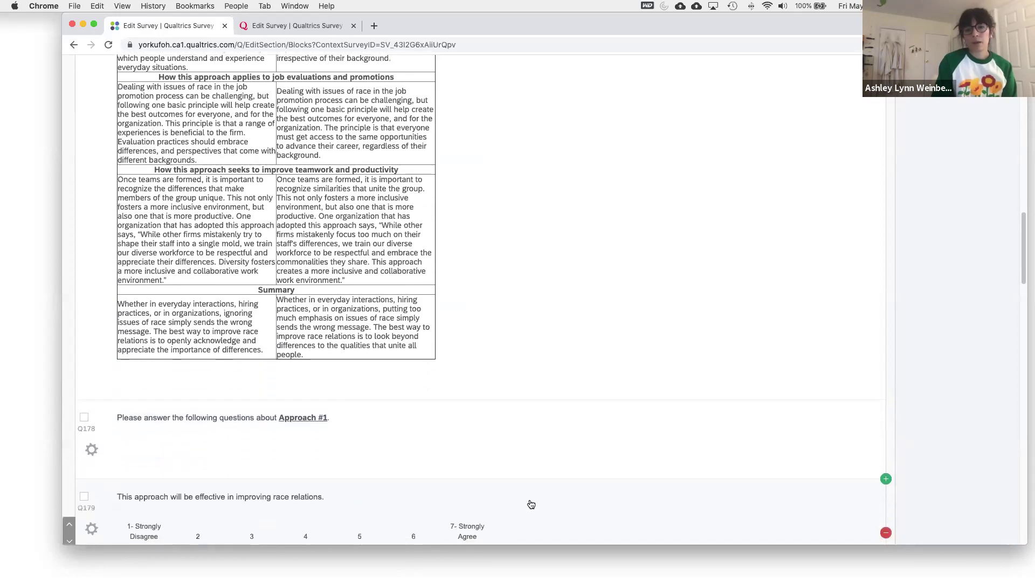
{"action": "scroll", "coordinate": [531, 501], "scroll_direction": "up", "scroll_amount": 2}
{"action": "scroll", "coordinate": [379, 480], "scroll_direction": "up", "scroll_amount": 1}
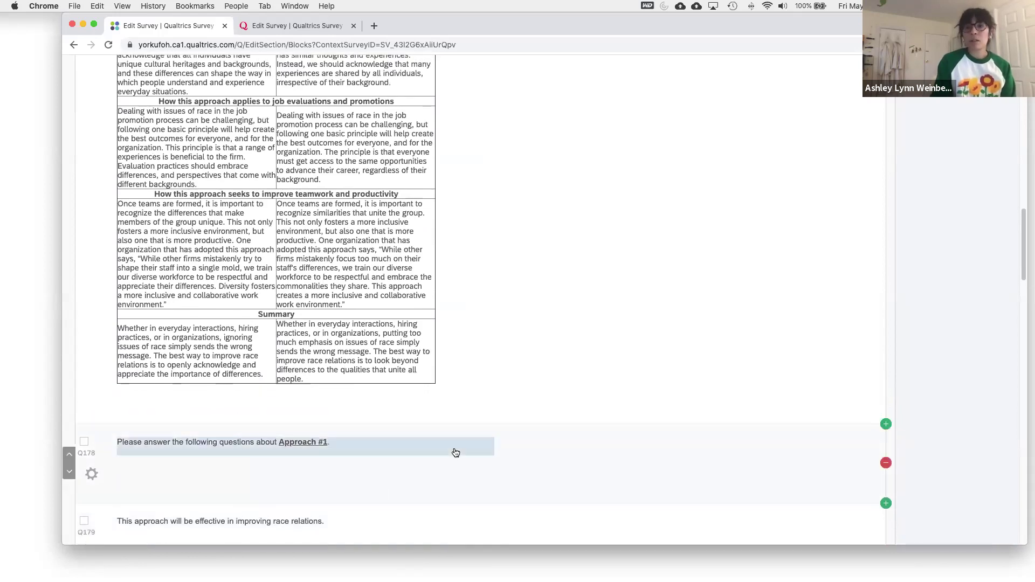
{"action": "scroll", "coordinate": [456, 453], "scroll_direction": "down", "scroll_amount": 1}
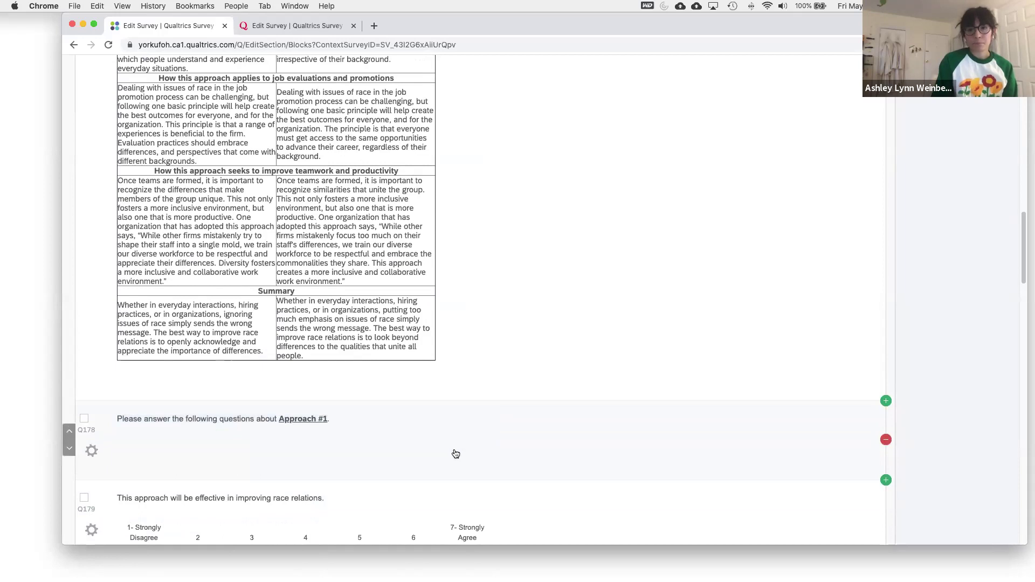
{"action": "scroll", "coordinate": [458, 453], "scroll_direction": "down", "scroll_amount": 10}
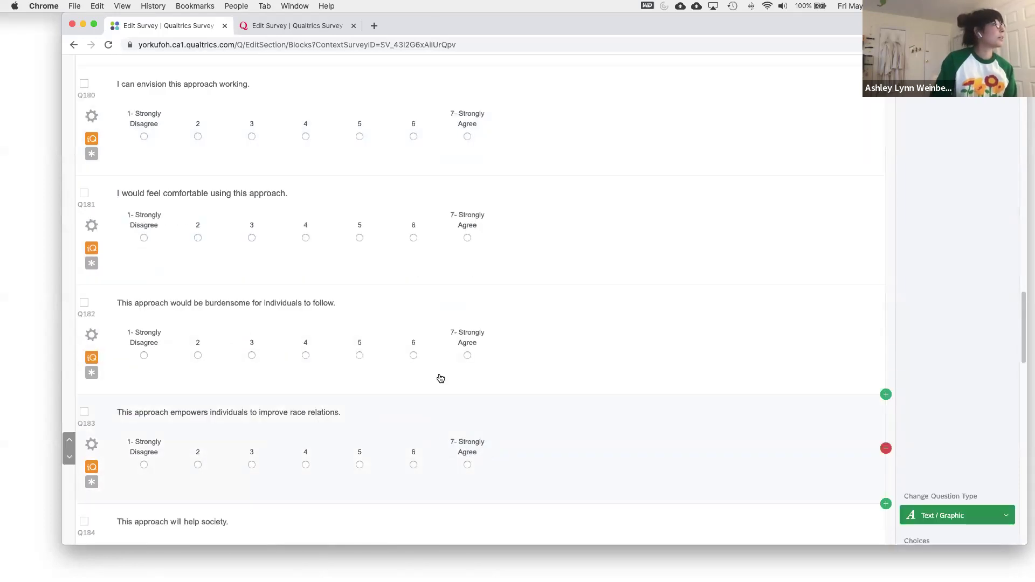
{"action": "scroll", "coordinate": [536, 390], "scroll_direction": "down", "scroll_amount": 1}
Return to the projects list and open the Self-Expansion Study 2 Official survey
{"action": "scroll", "coordinate": [538, 377], "scroll_direction": "up", "scroll_amount": 15}
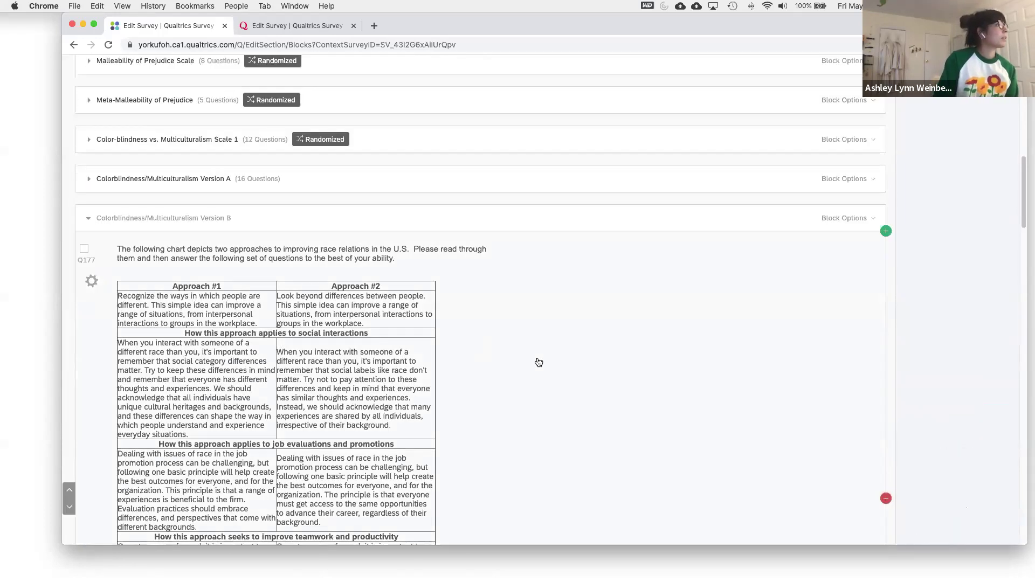
{"action": "scroll", "coordinate": [539, 362], "scroll_direction": "up", "scroll_amount": 15}
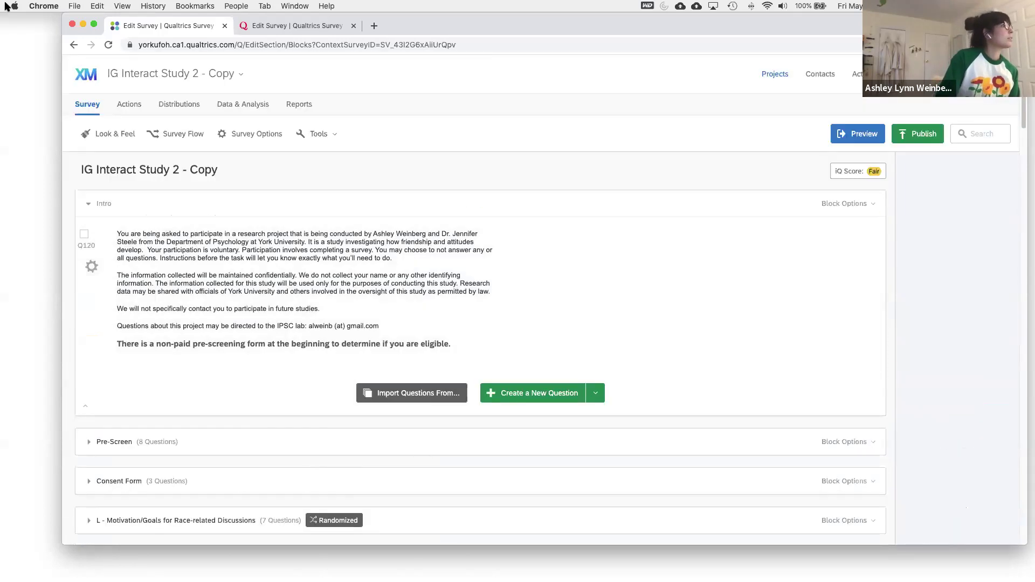
{"action": "left_click", "coordinate": [99, 73]}
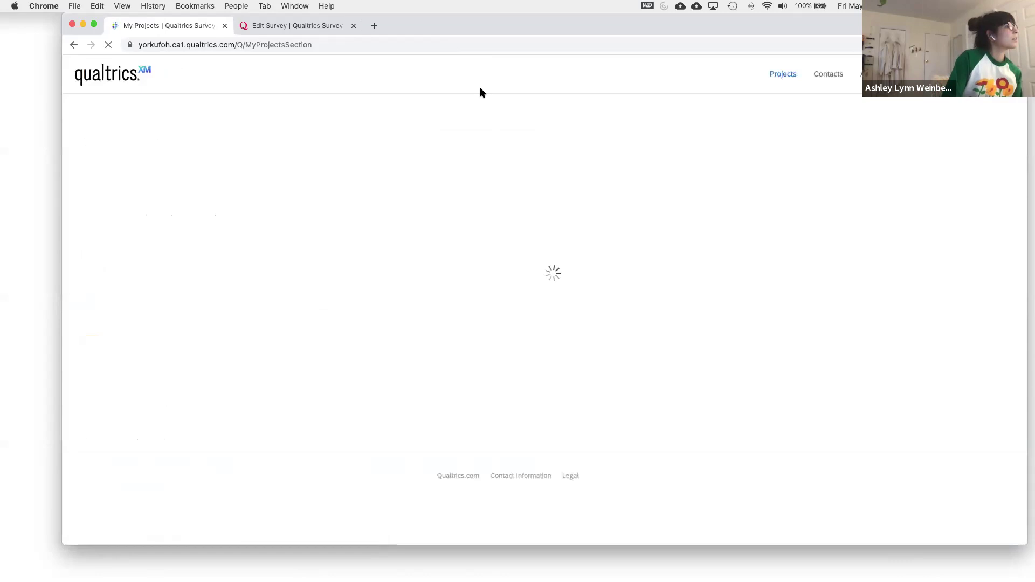
{"action": "scroll", "coordinate": [595, 393], "scroll_direction": "down", "scroll_amount": 4}
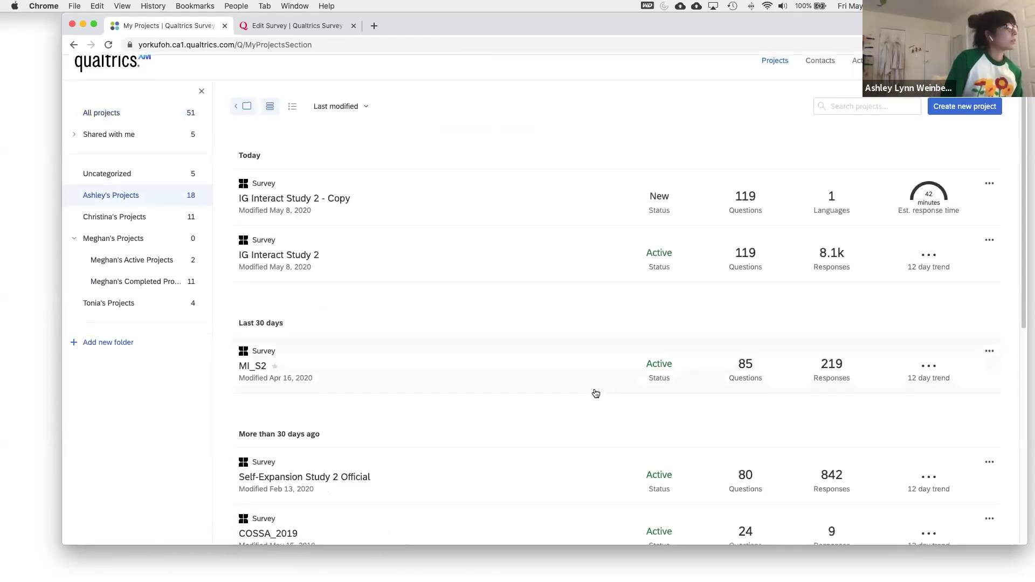
{"action": "left_click", "coordinate": [542, 392]}
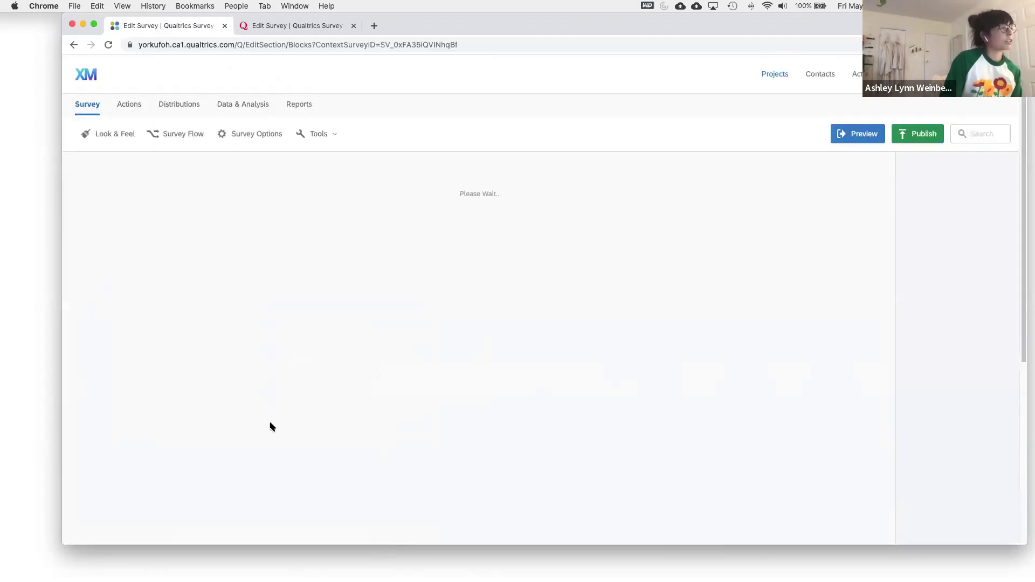
Expand the MT Task block, review its external task link and code entry question, and collapse it
{"action": "scroll", "coordinate": [373, 394], "scroll_direction": "down", "scroll_amount": 3}
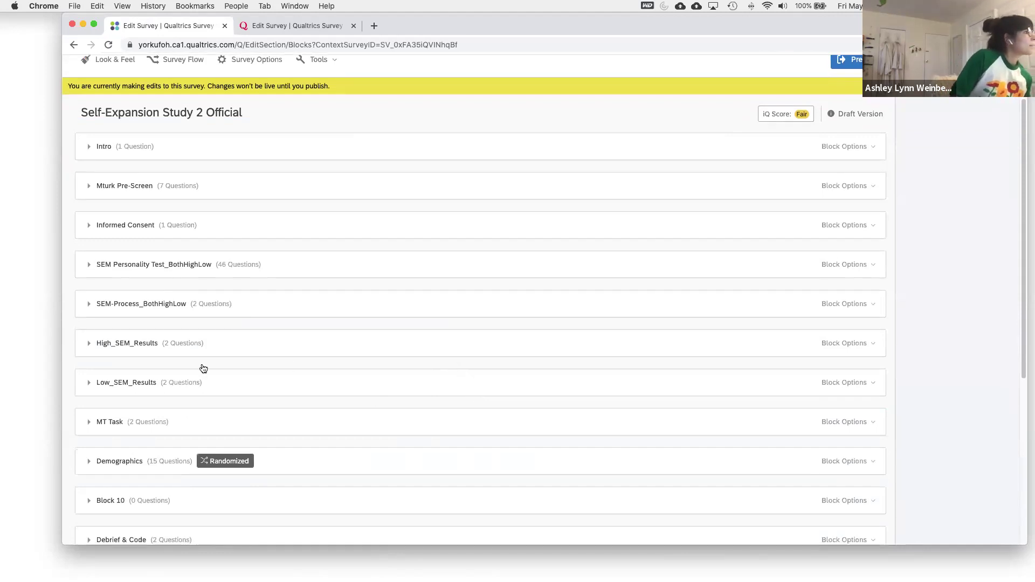
{"action": "scroll", "coordinate": [166, 405], "scroll_direction": "down", "scroll_amount": 1}
{"action": "scroll", "coordinate": [272, 384], "scroll_direction": "down", "scroll_amount": 1}
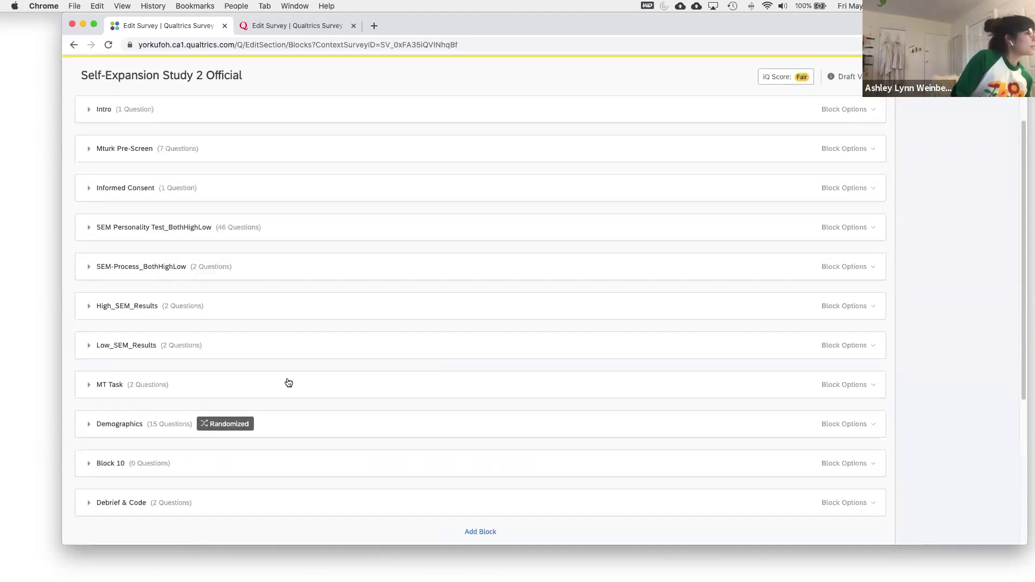
{"action": "left_click", "coordinate": [92, 383]}
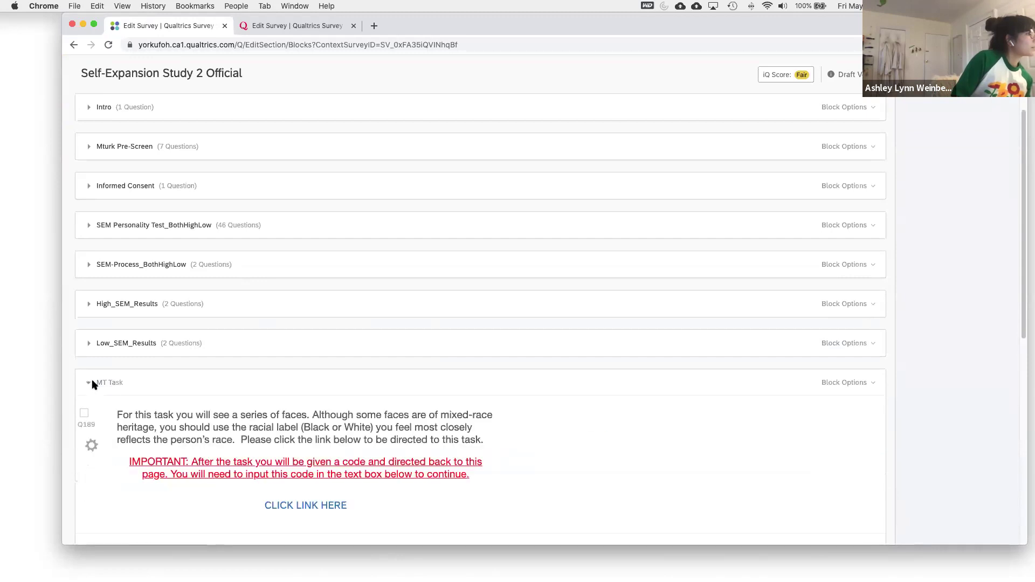
{"action": "scroll", "coordinate": [415, 380], "scroll_direction": "down", "scroll_amount": 5}
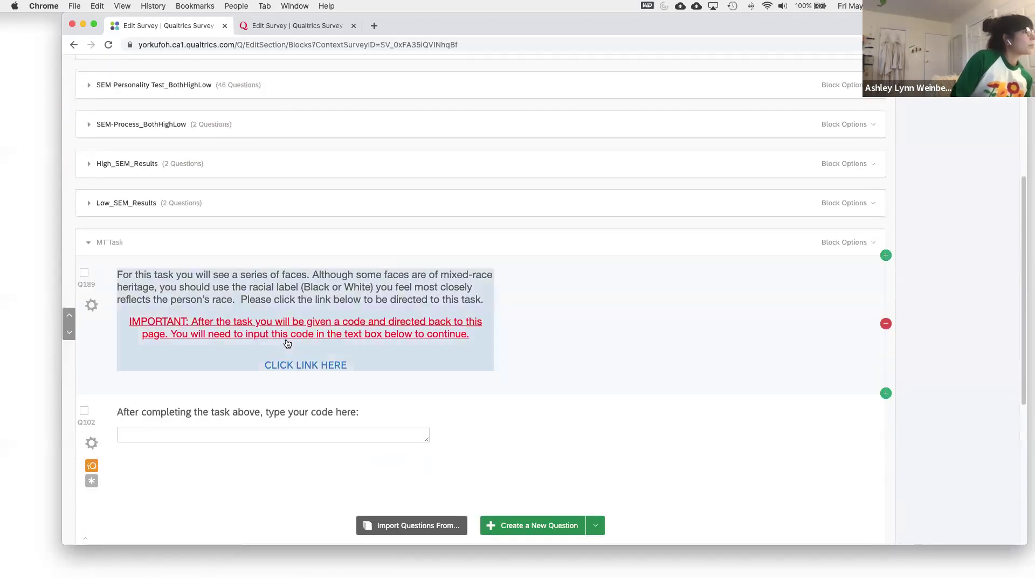
{"action": "left_click", "coordinate": [88, 242]}
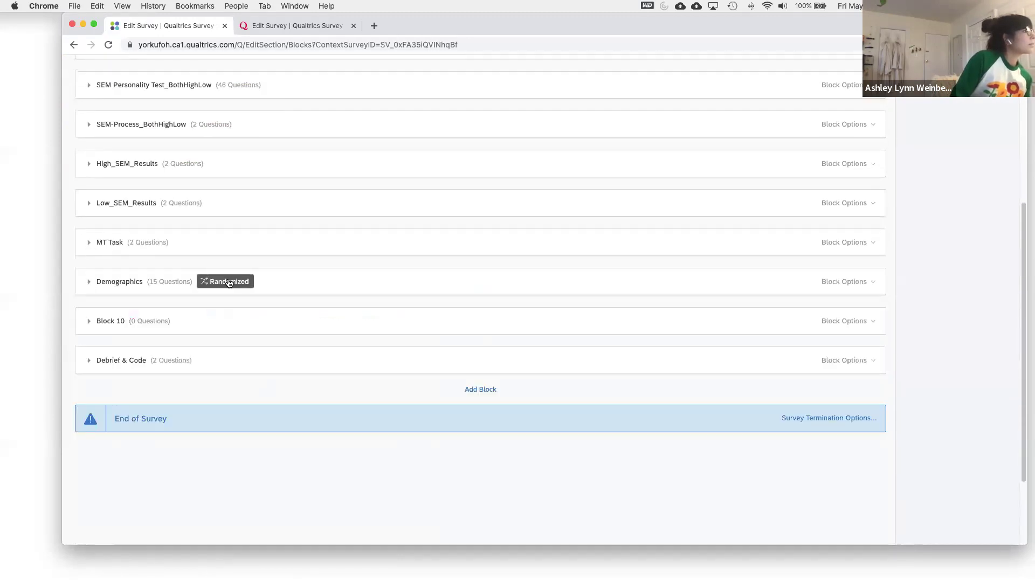
Expand the SEM Personality Test_BothHighLow block and review its personality test introduction and 7-point rating items
{"action": "scroll", "coordinate": [229, 285], "scroll_direction": "up", "scroll_amount": 1}
{"action": "scroll", "coordinate": [169, 183], "scroll_direction": "up", "scroll_amount": 3}
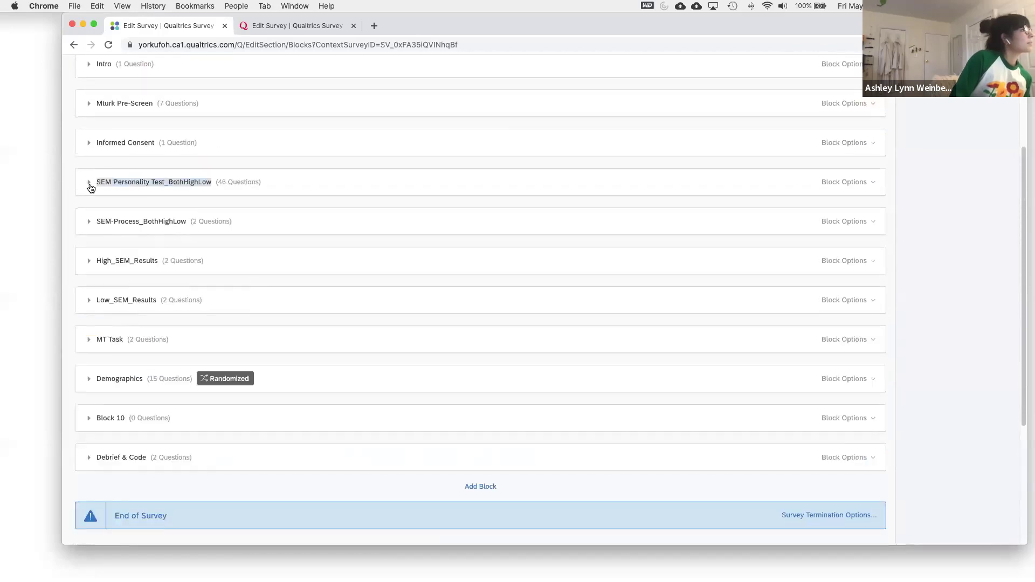
{"action": "left_click", "coordinate": [88, 182]}
{"action": "scroll", "coordinate": [475, 347], "scroll_direction": "down", "scroll_amount": 15}
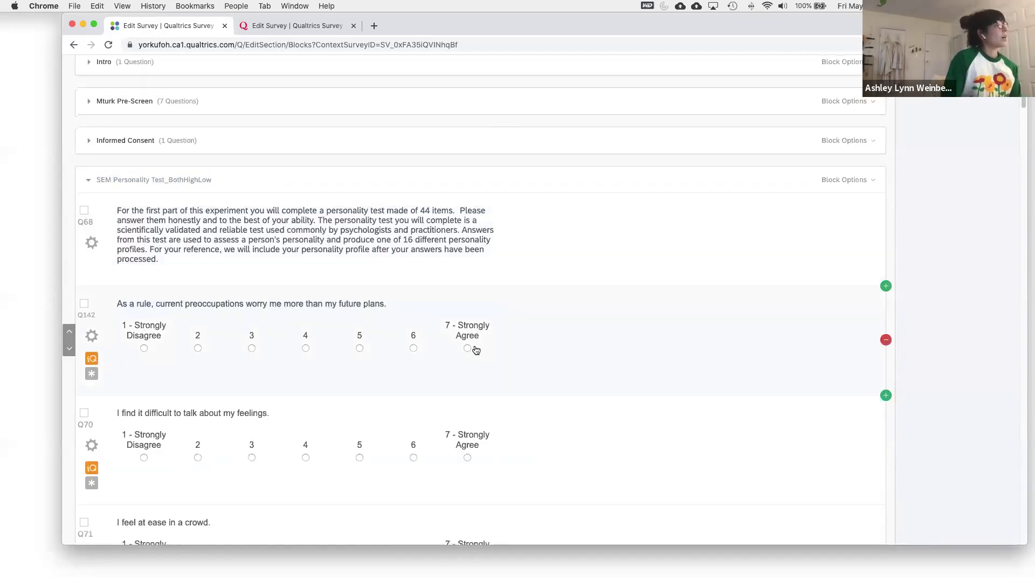
{"action": "scroll", "coordinate": [480, 345], "scroll_direction": "down", "scroll_amount": 20}
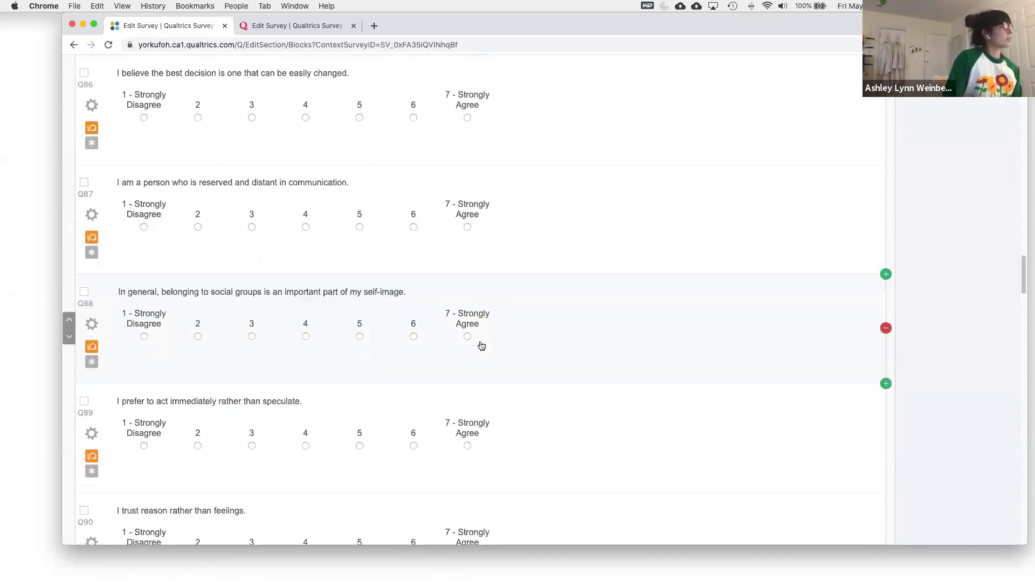
{"action": "scroll", "coordinate": [484, 344], "scroll_direction": "down", "scroll_amount": 20}
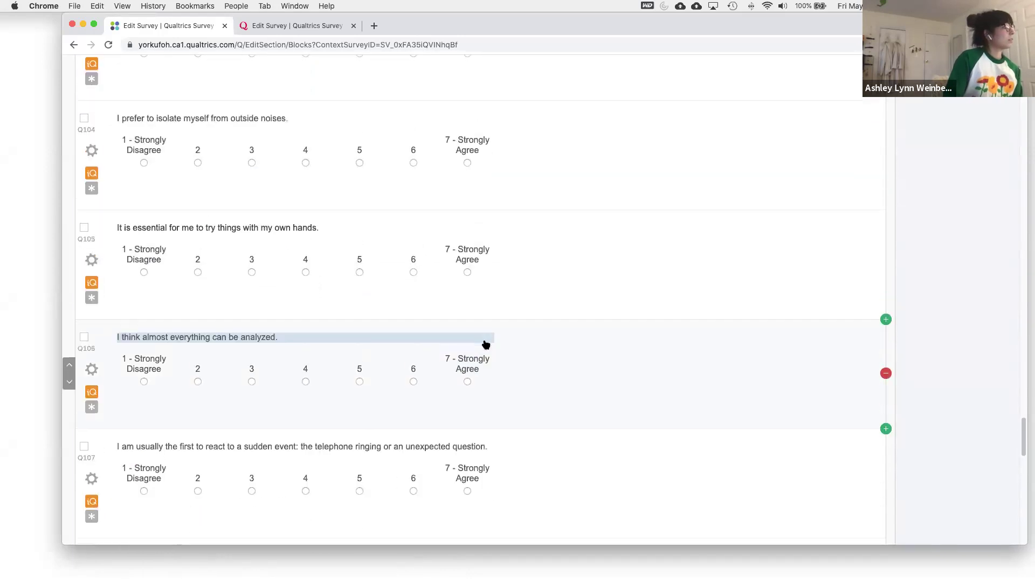
Review the remaining personality rating items and the response-processing message in the SEM-Process_BothHighLow block
{"action": "left_click", "coordinate": [93, 292]}
{"action": "scroll", "coordinate": [372, 343], "scroll_direction": "down", "scroll_amount": 4}
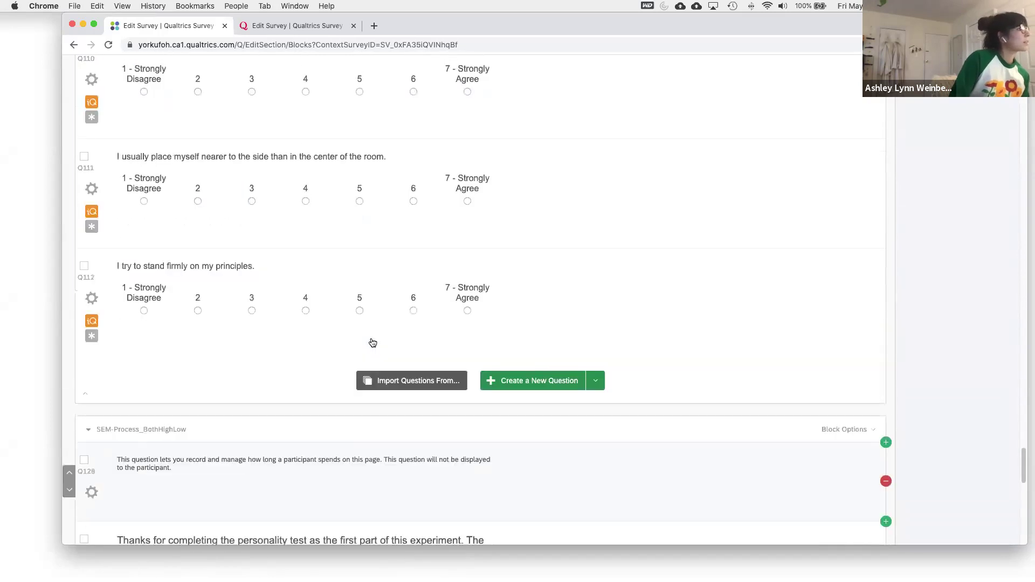
{"action": "left_click", "coordinate": [406, 335]}
{"action": "scroll", "coordinate": [406, 334], "scroll_direction": "down", "scroll_amount": 5}
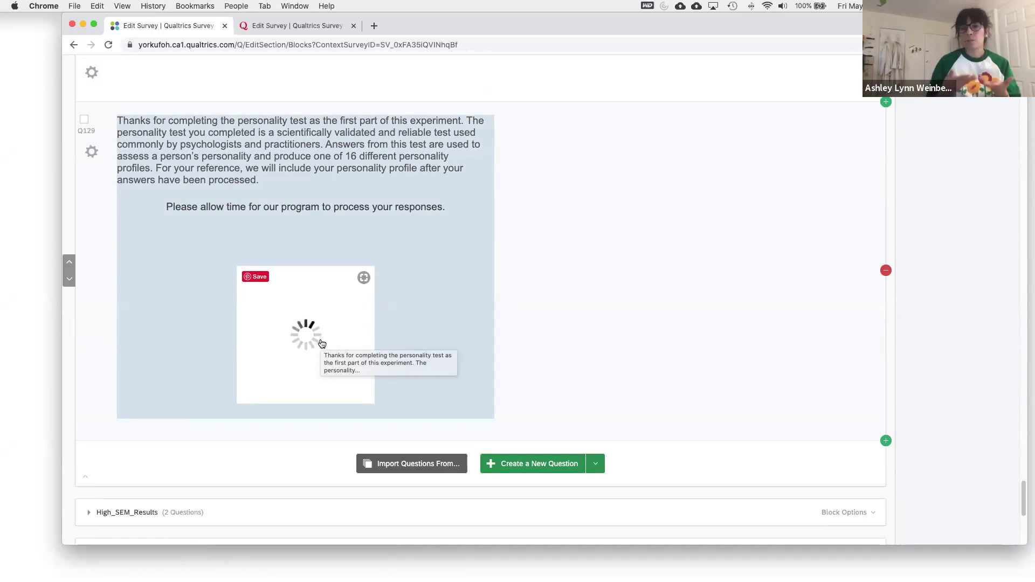
Open the Q129 processing message in the rich content editor and place the cursor in the blank line above the loading image
{"action": "left_click", "coordinate": [441, 285]}
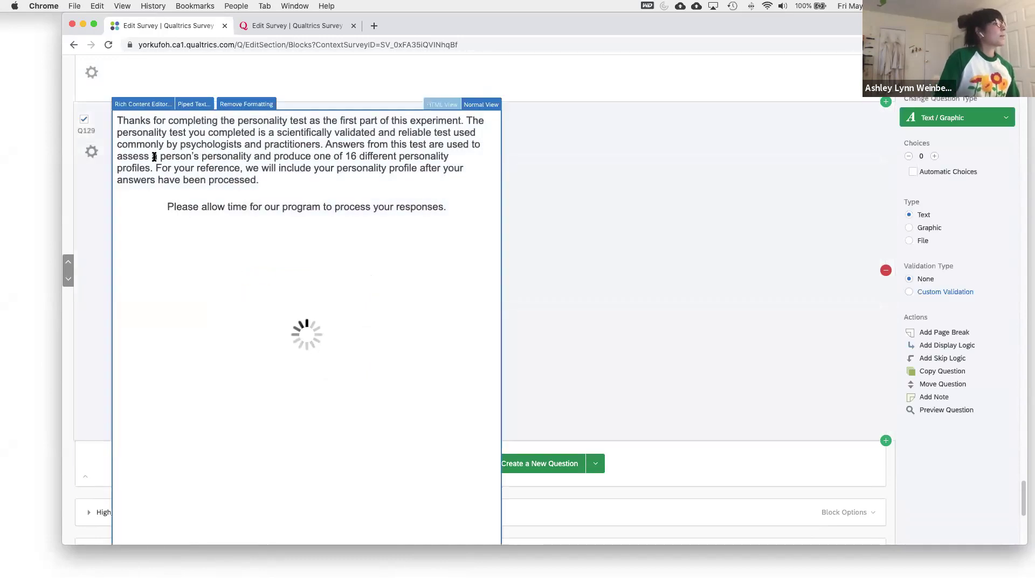
{"action": "left_click", "coordinate": [298, 247]}
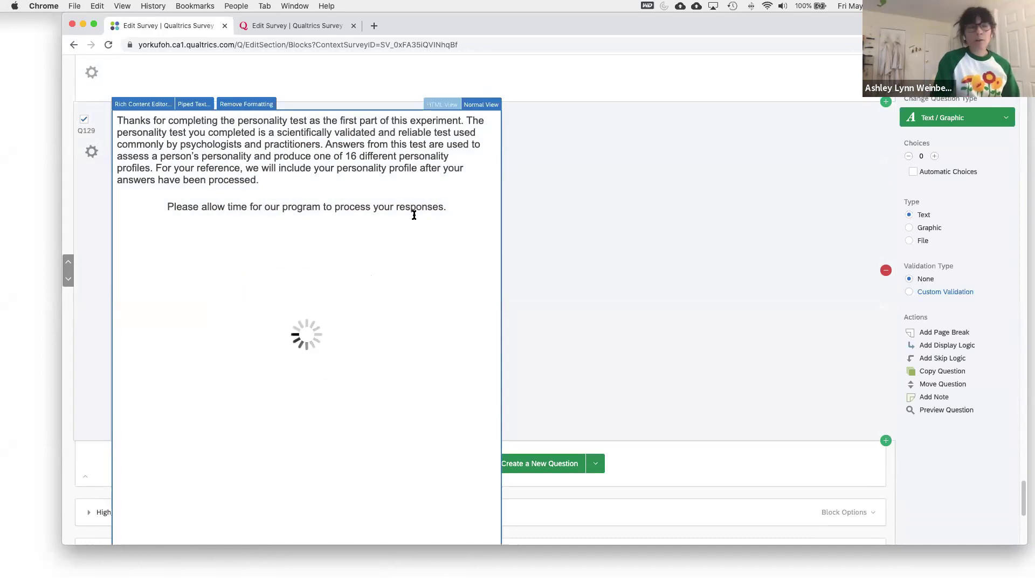
{"action": "left_click", "coordinate": [140, 105]}
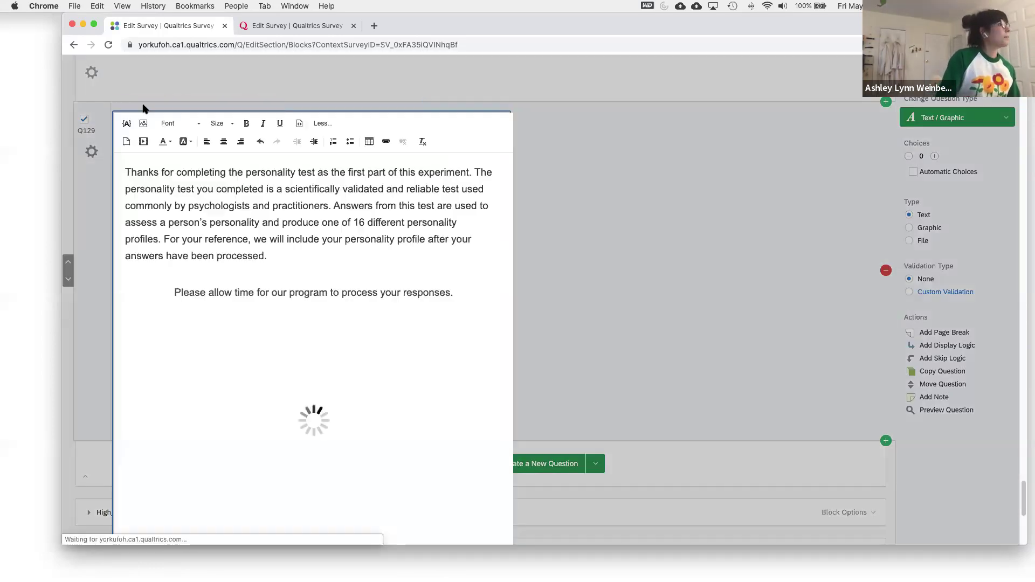
{"action": "left_click", "coordinate": [321, 386]}
{"action": "left_click", "coordinate": [340, 328]}
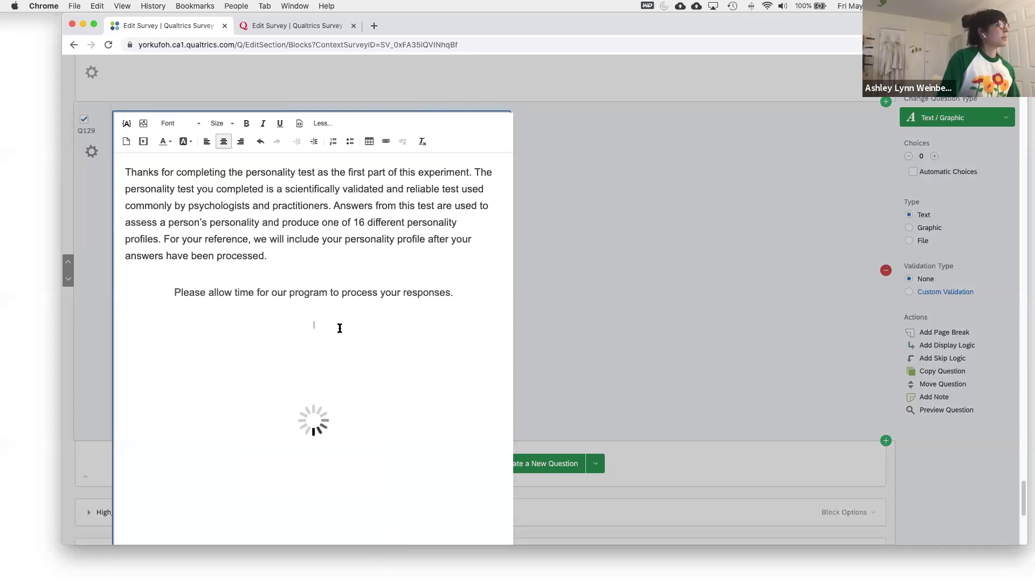
Inspect the Insert Media options for entering a URL or choosing a library file, and leave without inserting anything
{"action": "left_click", "coordinate": [144, 142]}
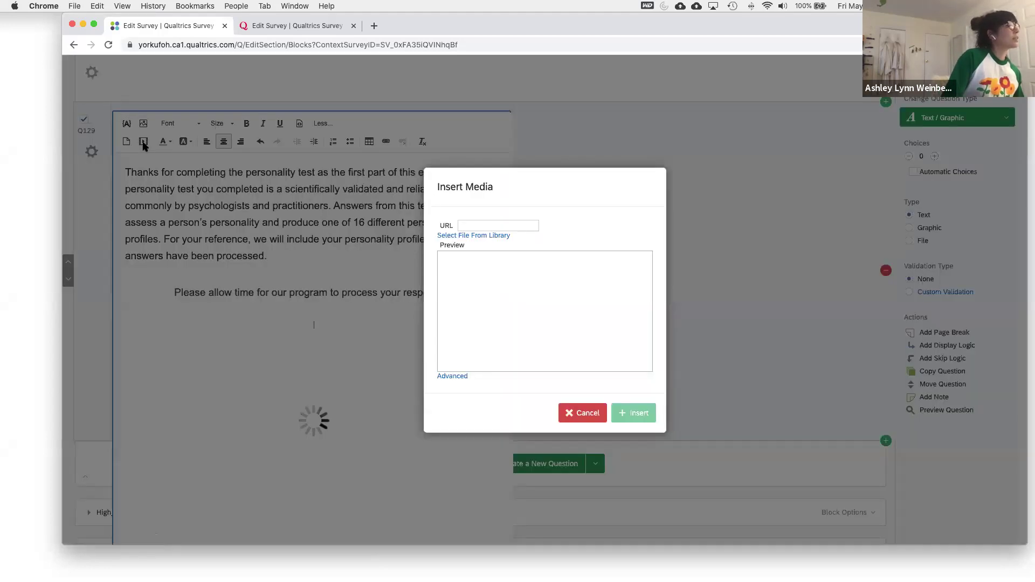
{"action": "left_click", "coordinate": [493, 226]}
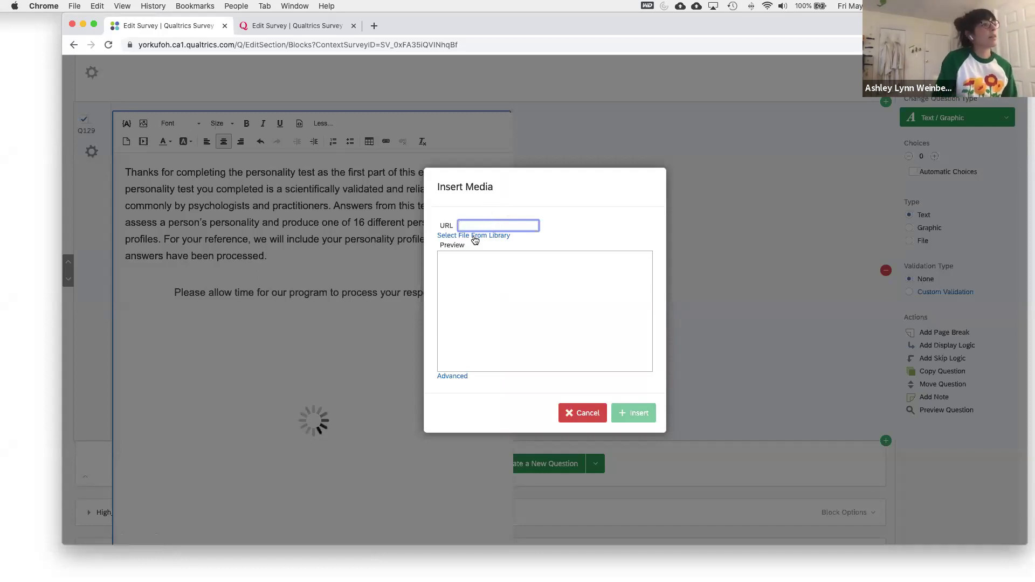
{"action": "left_click", "coordinate": [474, 236]}
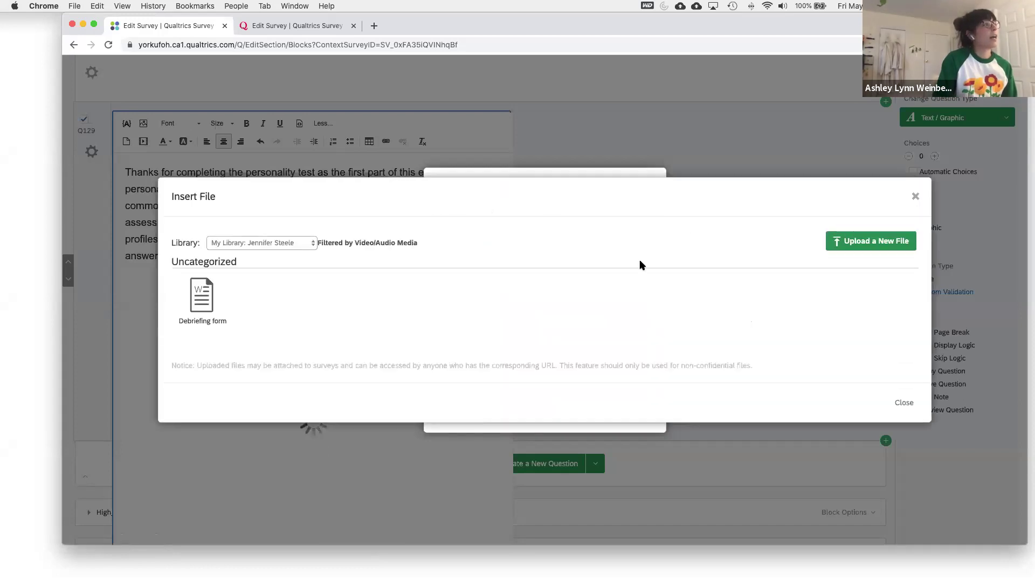
{"action": "left_click", "coordinate": [916, 198]}
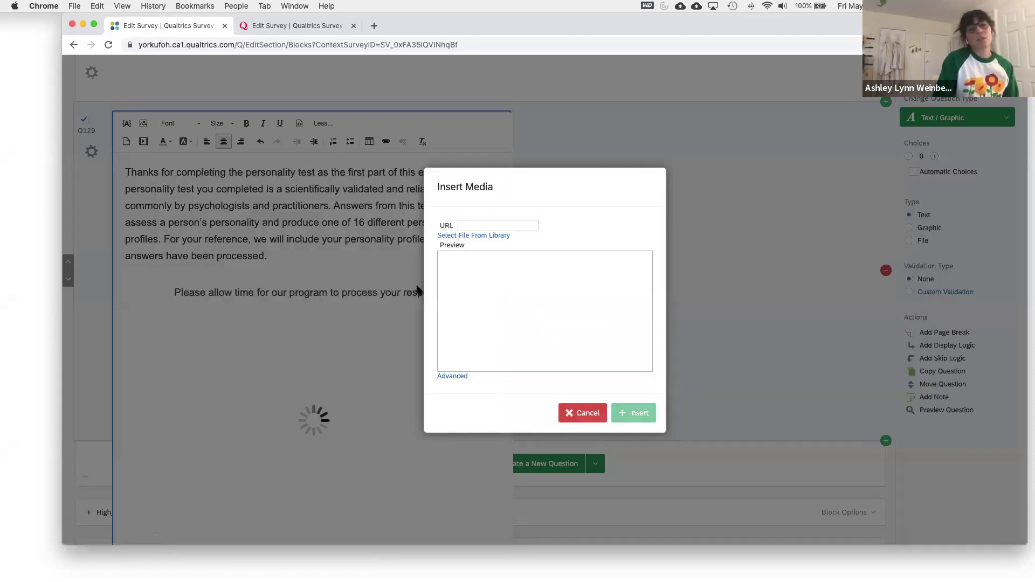
{"action": "left_click", "coordinate": [464, 227]}
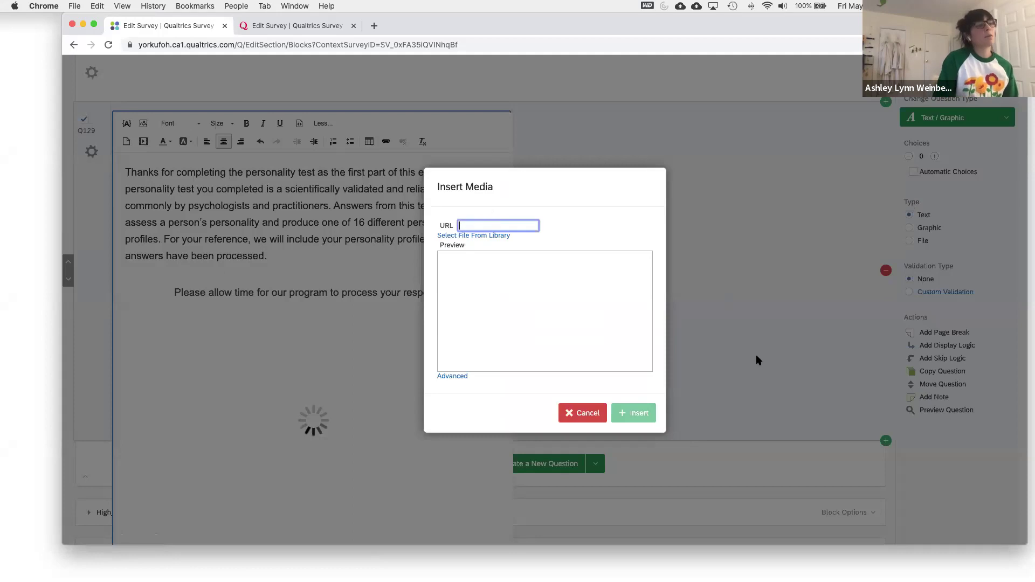
{"action": "left_click", "coordinate": [579, 414]}
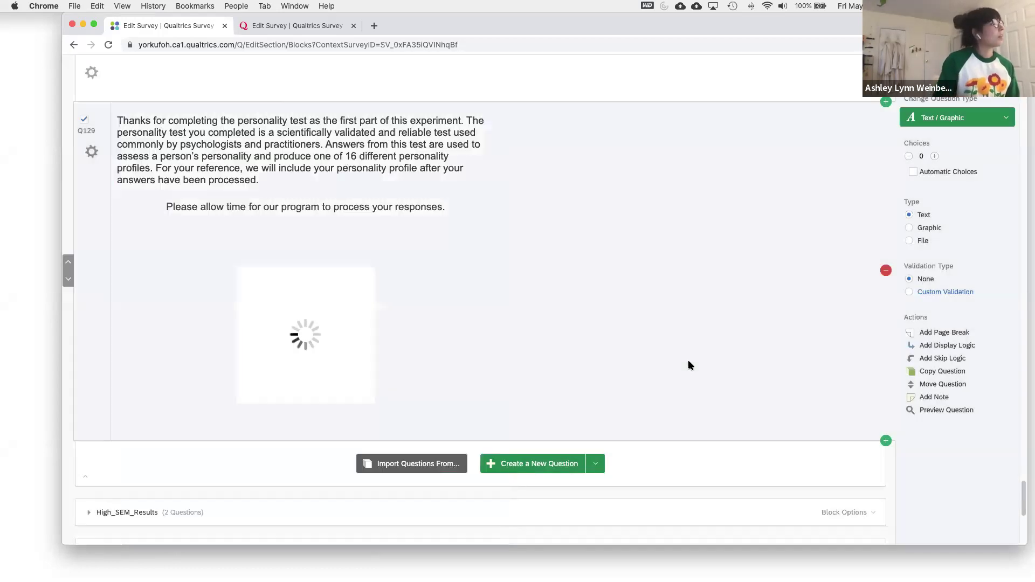
{"action": "scroll", "coordinate": [688, 365], "scroll_direction": "up", "scroll_amount": 20}
{"action": "scroll", "coordinate": [656, 382], "scroll_direction": "up", "scroll_amount": 20}
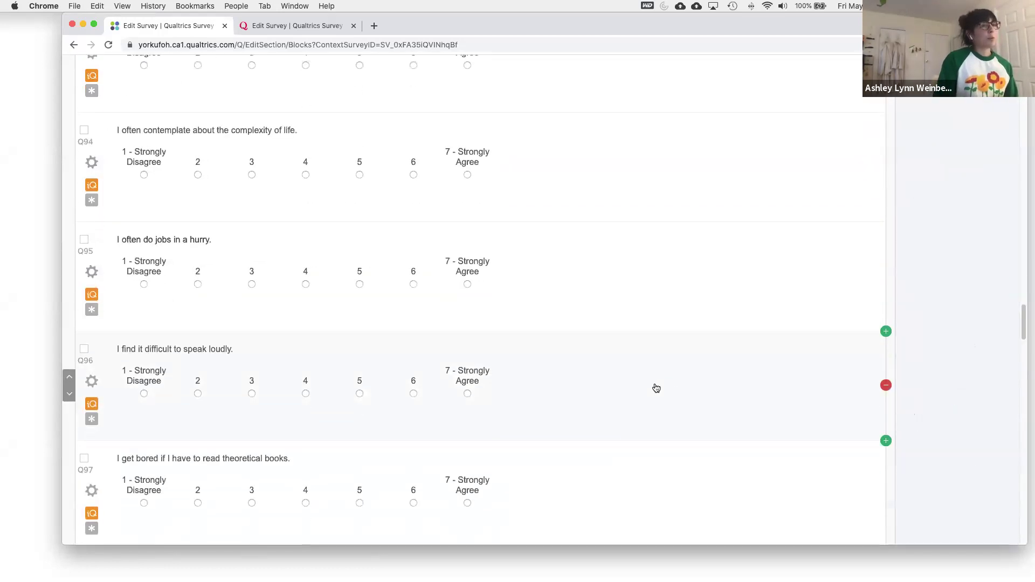
{"action": "scroll", "coordinate": [658, 405], "scroll_direction": "up", "scroll_amount": 20}
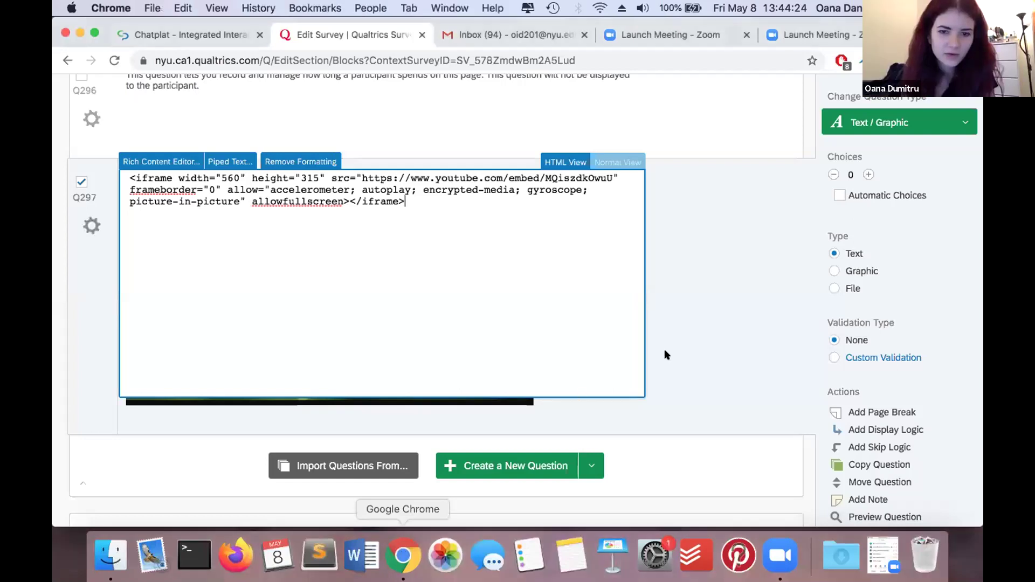
Examine the YouTube iframe embed code in the HTML view of question Q297 and return to the rendered video
{"action": "left_click", "coordinate": [669, 348]}
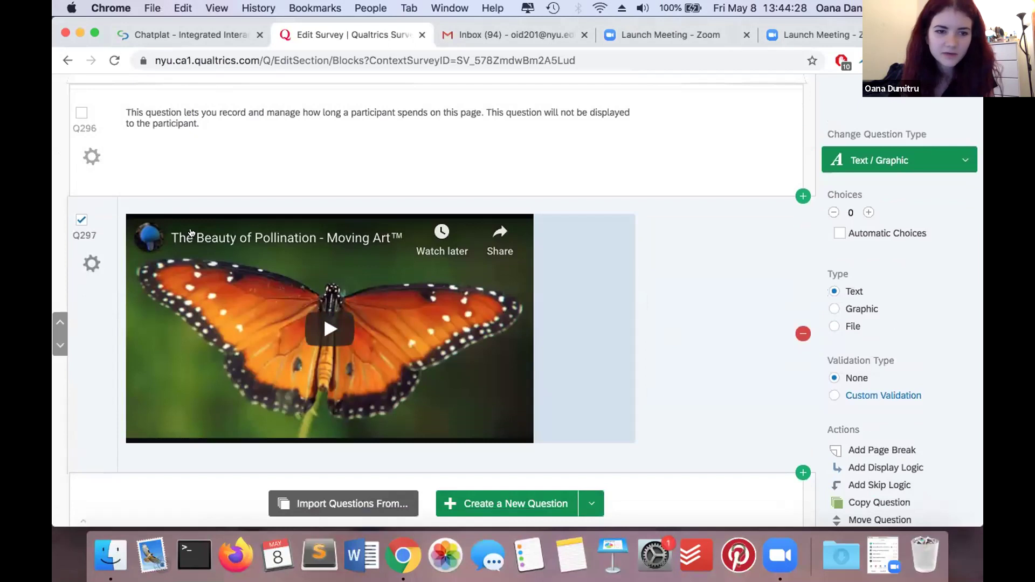
{"action": "left_click", "coordinate": [596, 284]}
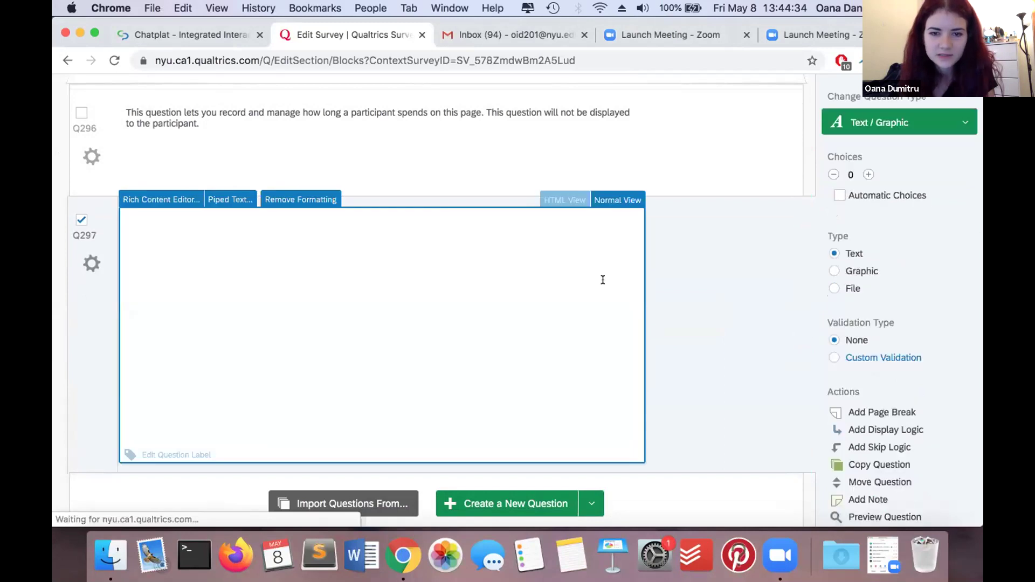
{"action": "left_click", "coordinate": [559, 197]}
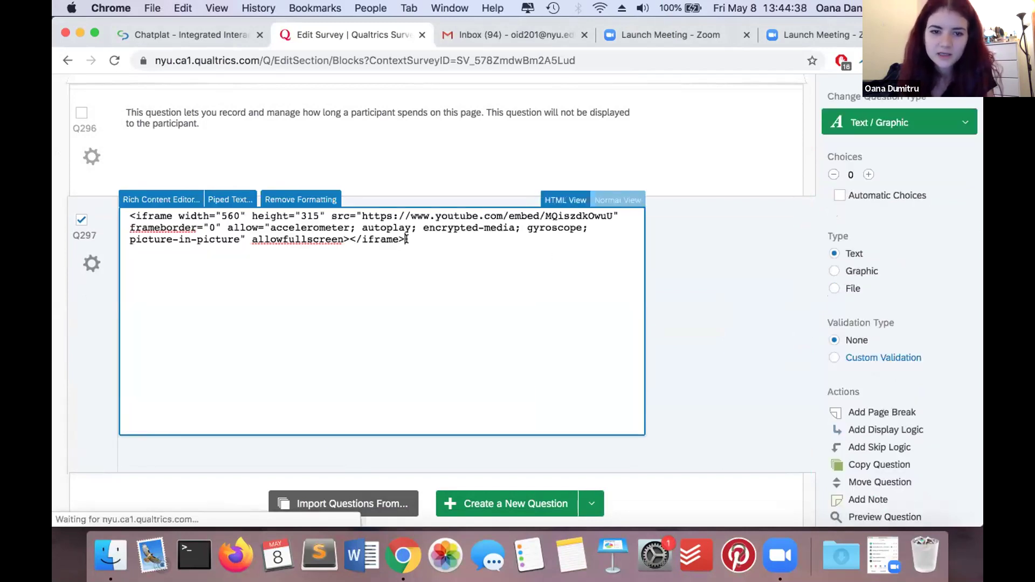
{"action": "left_click_drag", "start_coordinate": [407, 239], "coordinate": [126, 204]}
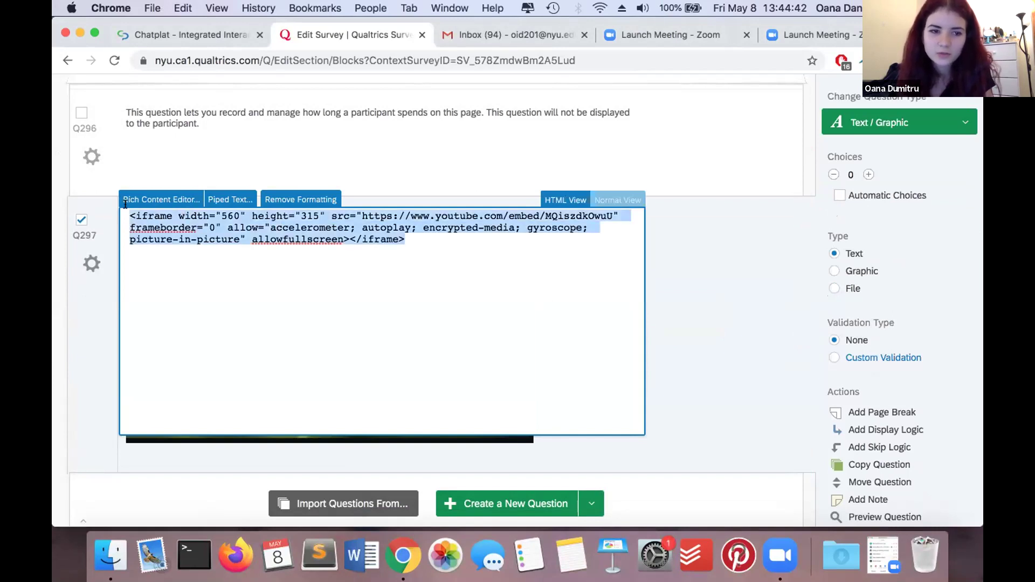
{"action": "left_click", "coordinate": [285, 274]}
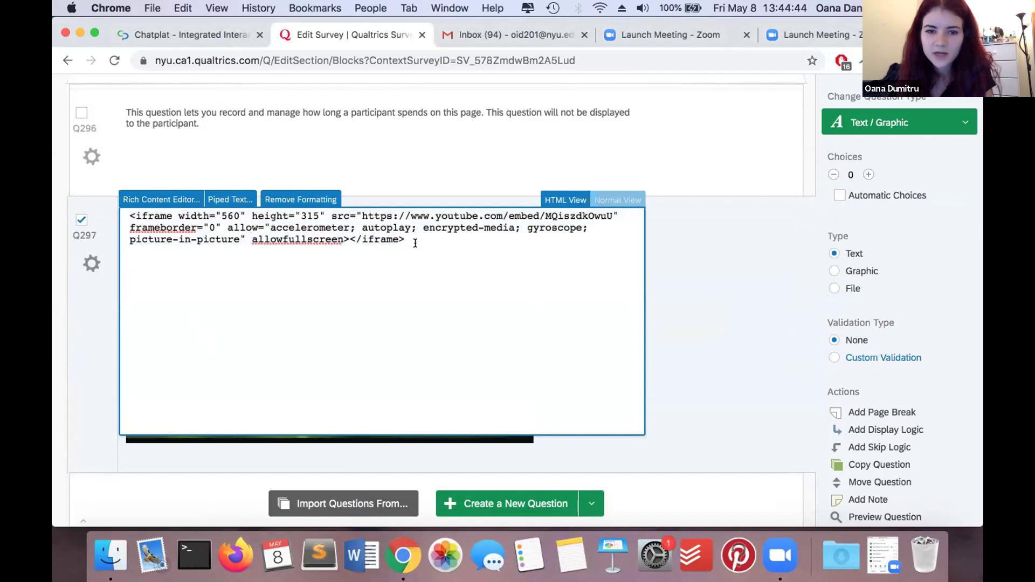
{"action": "left_click_drag", "start_coordinate": [416, 239], "coordinate": [117, 204]}
{"action": "left_click", "coordinate": [422, 311]}
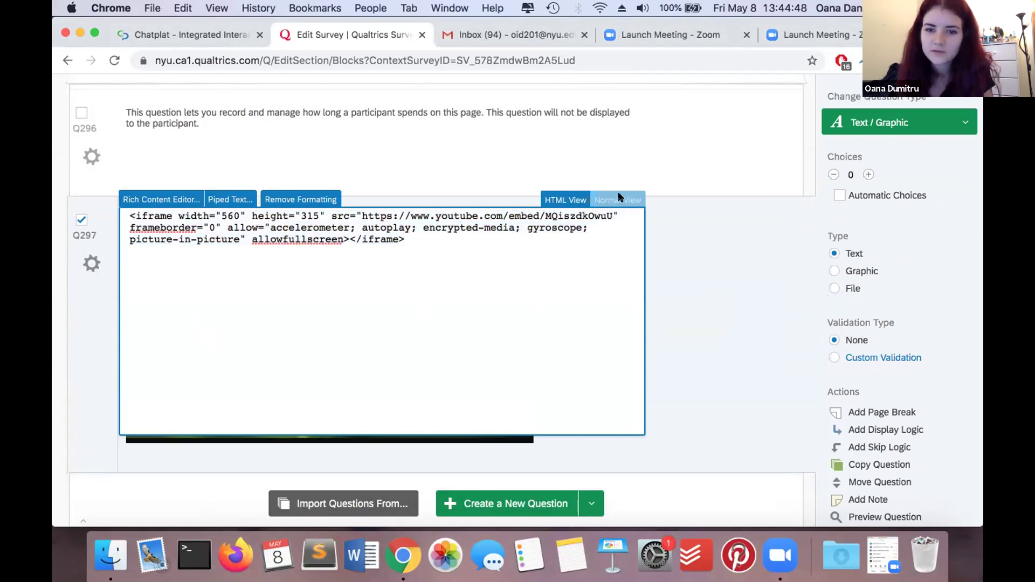
{"action": "left_click", "coordinate": [620, 199]}
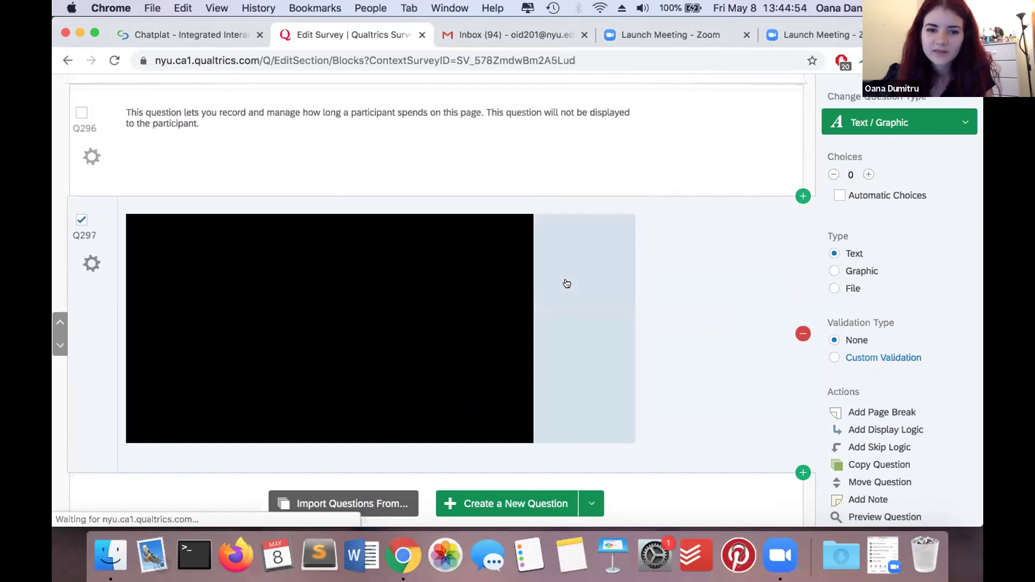
{"action": "scroll", "coordinate": [564, 282], "scroll_direction": "down", "scroll_amount": 2}
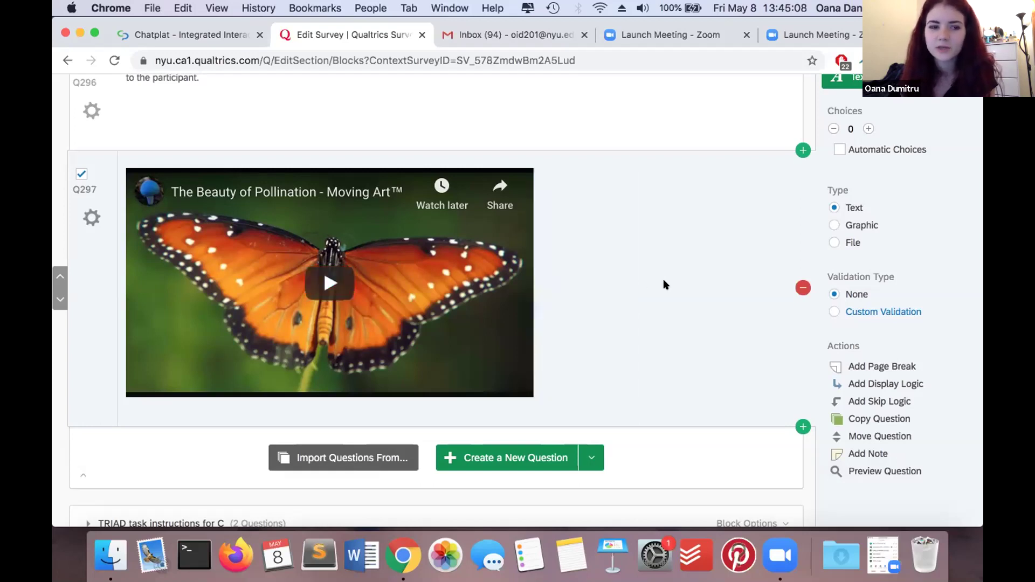
{"action": "scroll", "coordinate": [666, 285], "scroll_direction": "up", "scroll_amount": 4}
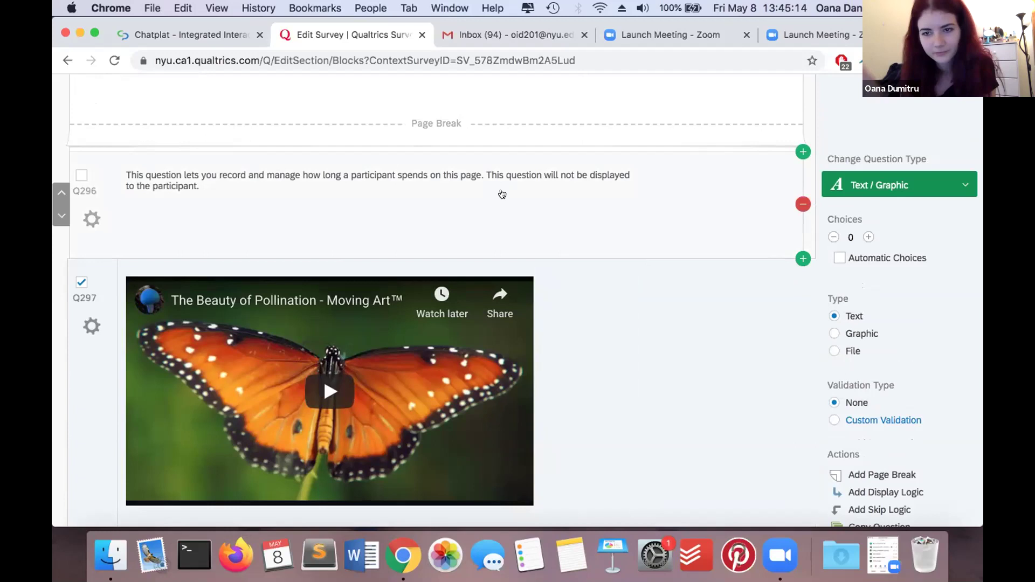
{"action": "scroll", "coordinate": [636, 309], "scroll_direction": "down", "scroll_amount": 3}
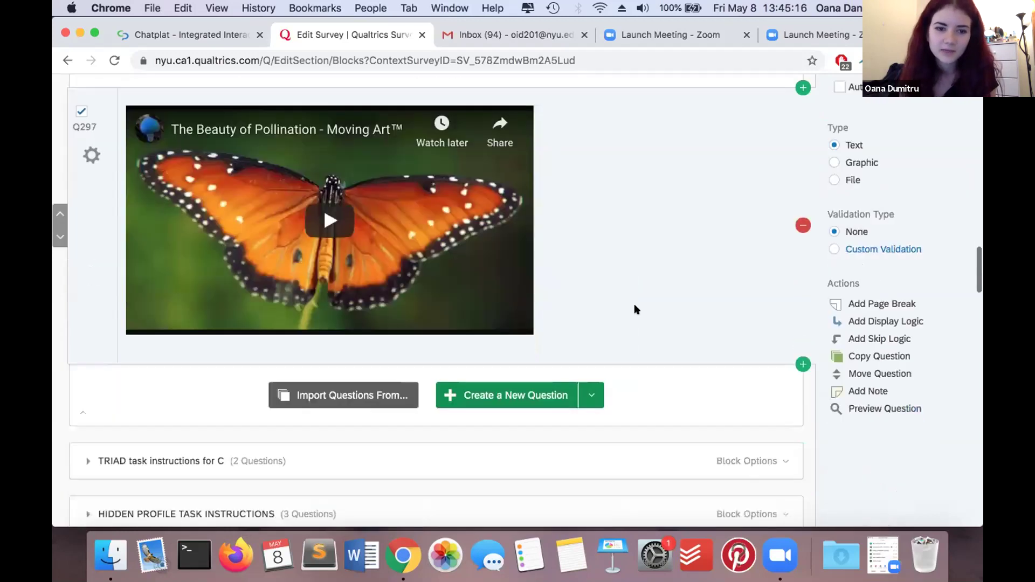
{"action": "scroll", "coordinate": [636, 309], "scroll_direction": "up", "scroll_amount": 1}
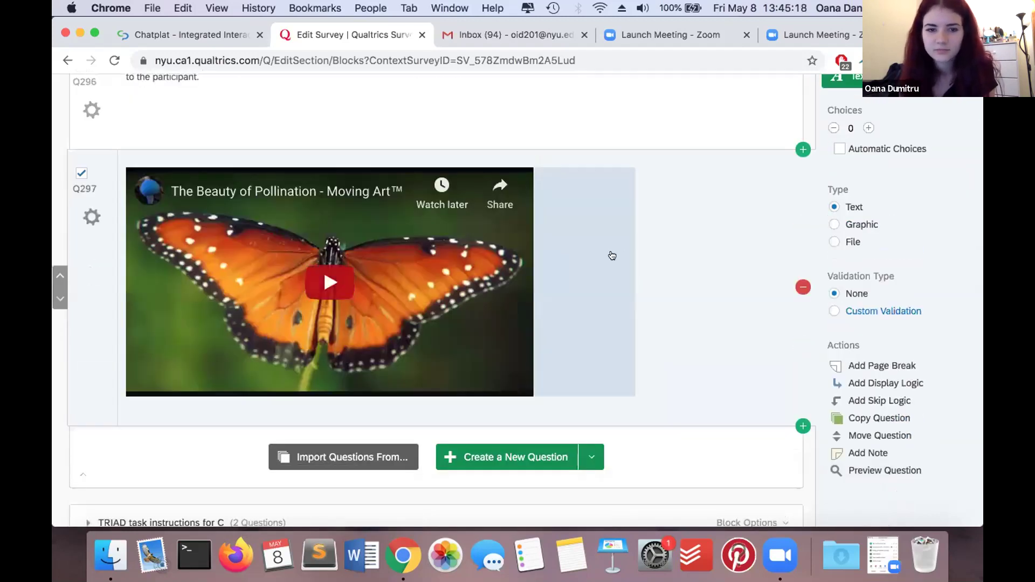
{"action": "left_click", "coordinate": [772, 556]}
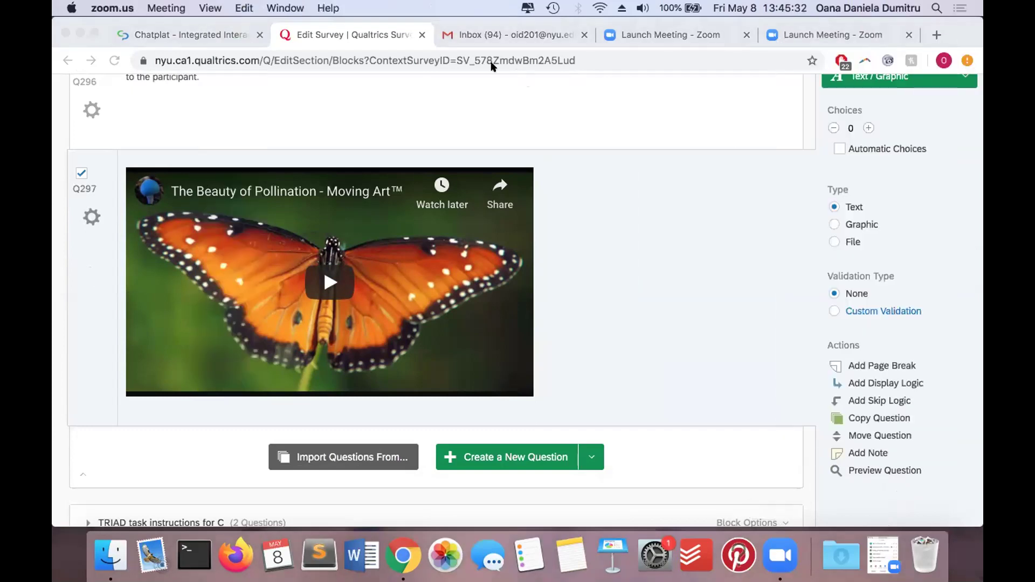
{"action": "left_click", "coordinate": [91, 273]}
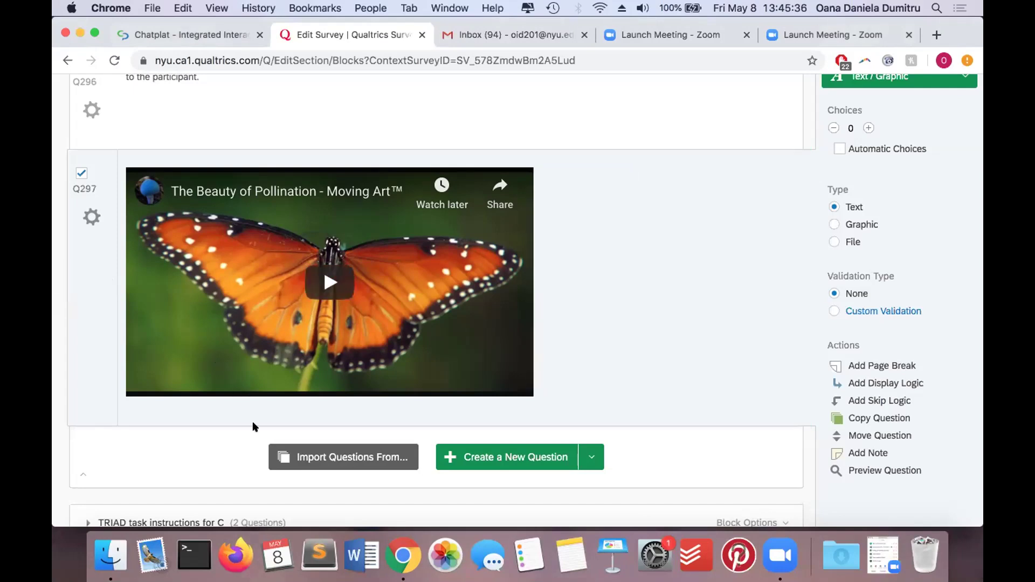